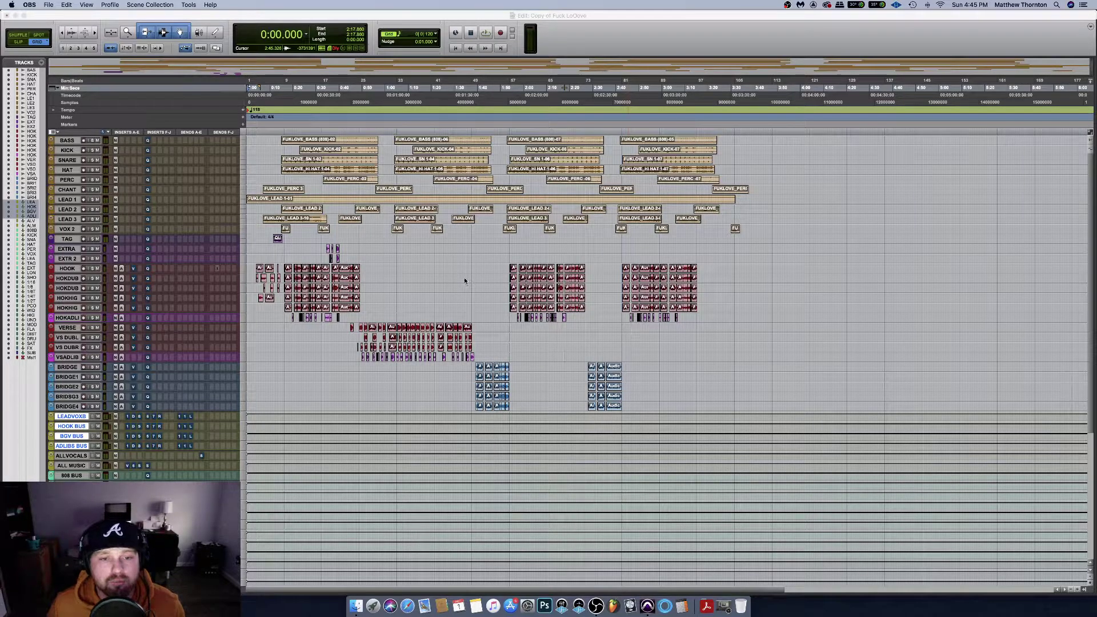
Zoom in on the Edit window timeline and look over the song's arrangement from the intro to the later sections
left_click(464, 276)
key("super+bracketright")
key("super+bracketright")
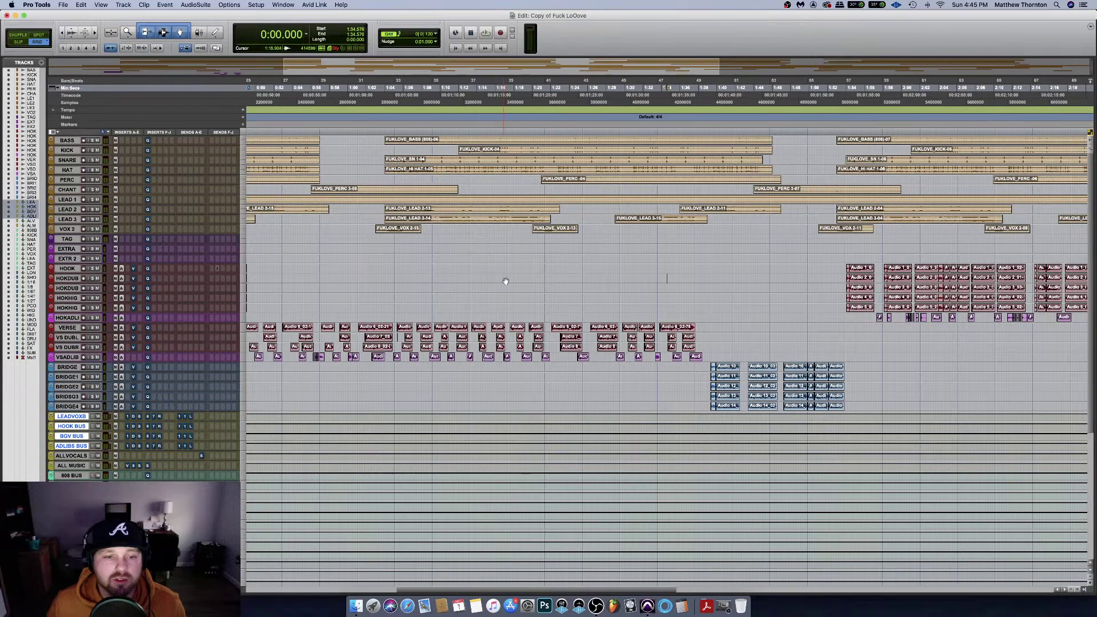
scroll(458, 277, "left", 10)
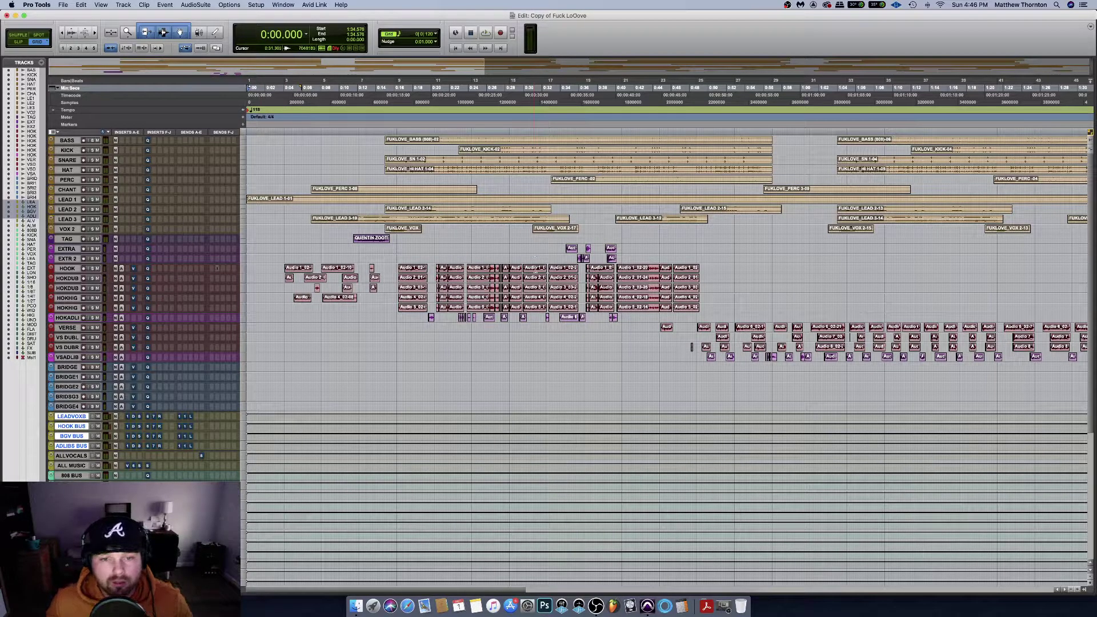
scroll(534, 267, "right", 15)
scroll(533, 265, "left", 15)
scroll(533, 264, "right", 20)
scroll(533, 265, "left", 20)
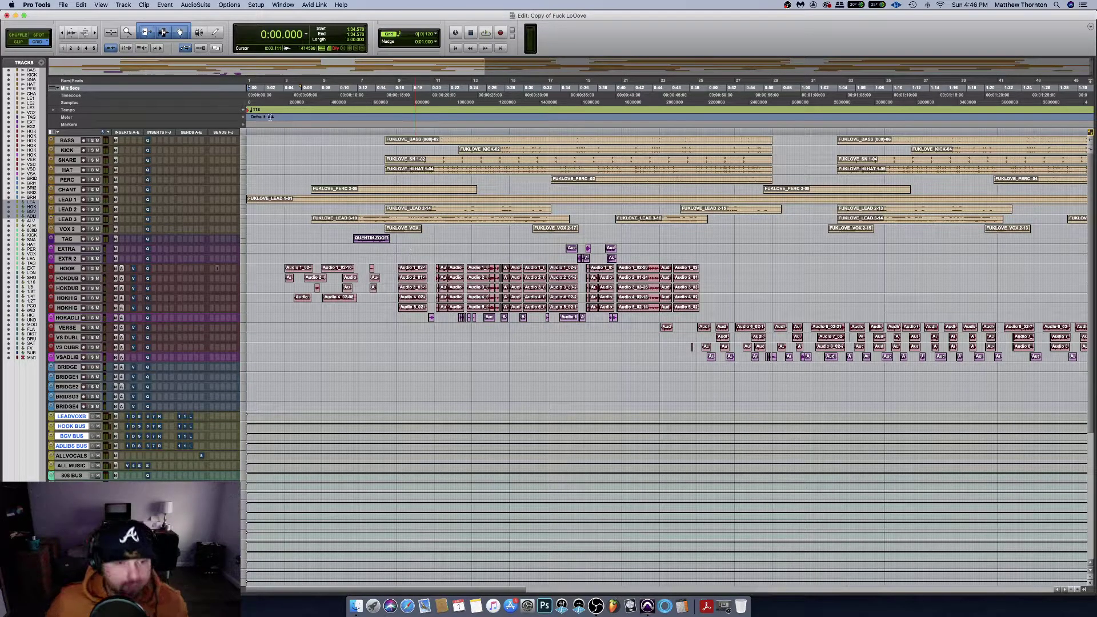
Select the tracks from BASS through VSADLIB and enlarge their track height so the waveforms are readable
left_click(67, 140)
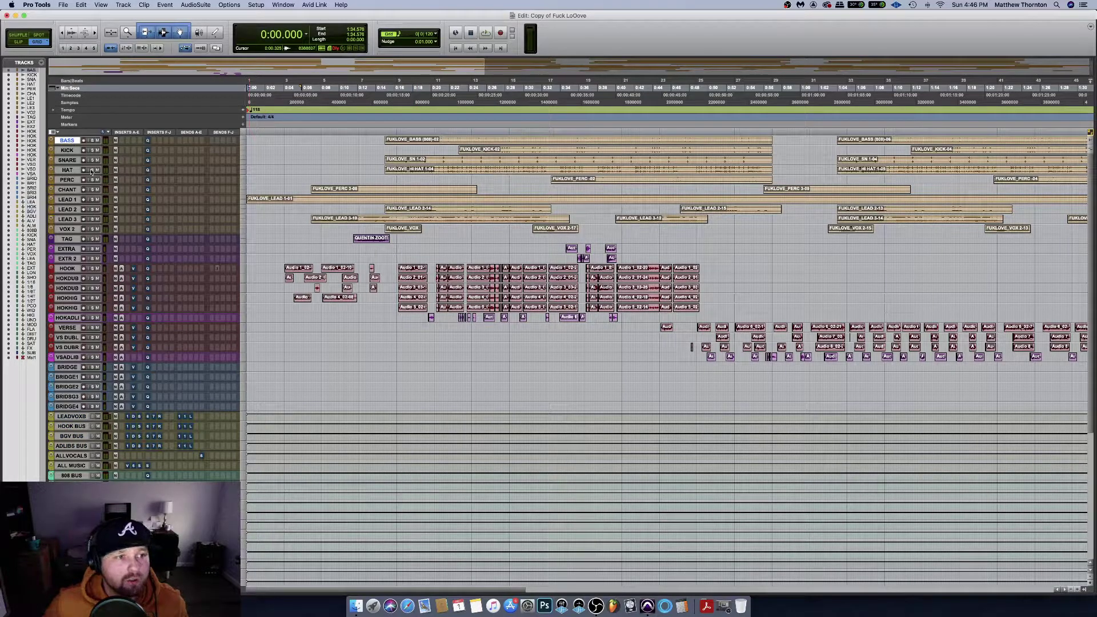
scroll(128, 285, "down", 5)
scroll(129, 291, "up", 2)
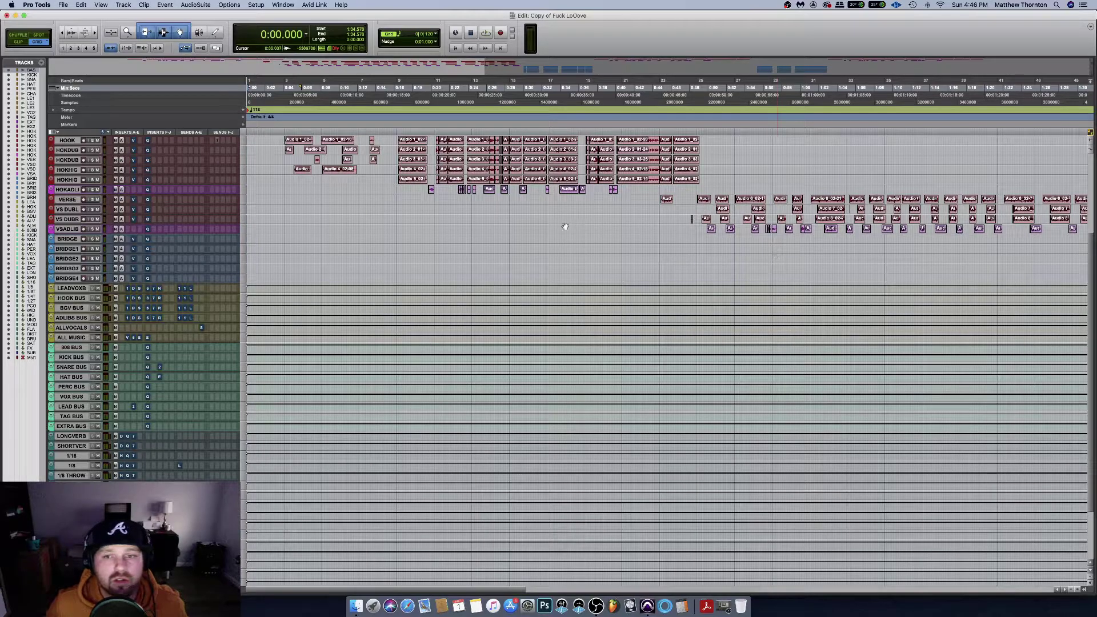
left_click(64, 229, "shift")
scroll(64, 231, "up", 1)
scroll(65, 230, "up", 12)
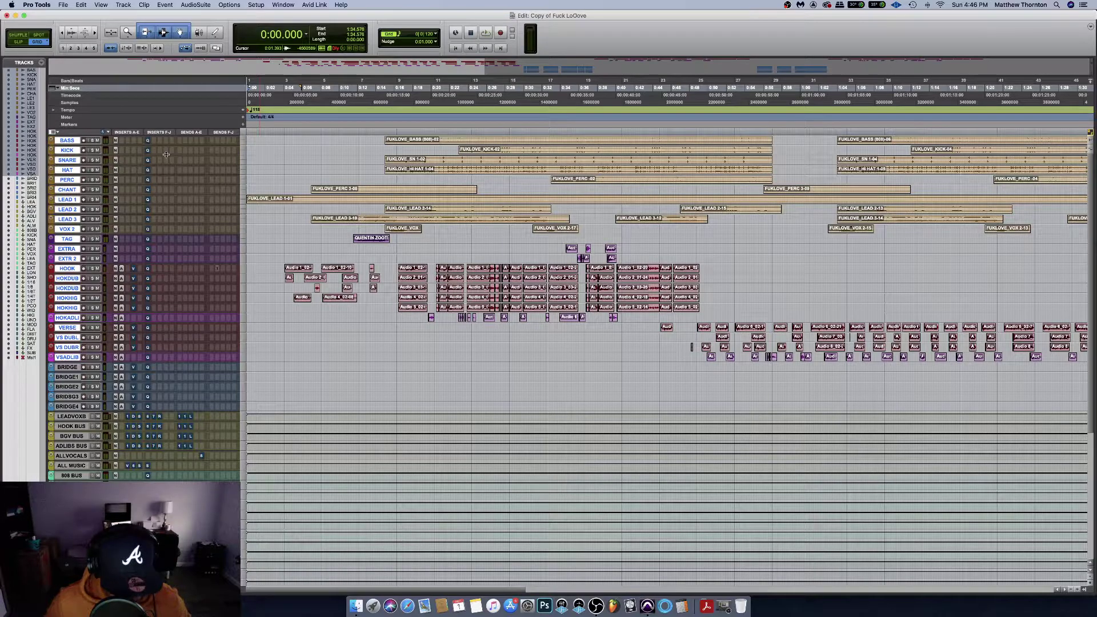
key("ctrl+alt+Up")
key("ctrl+alt+Up")
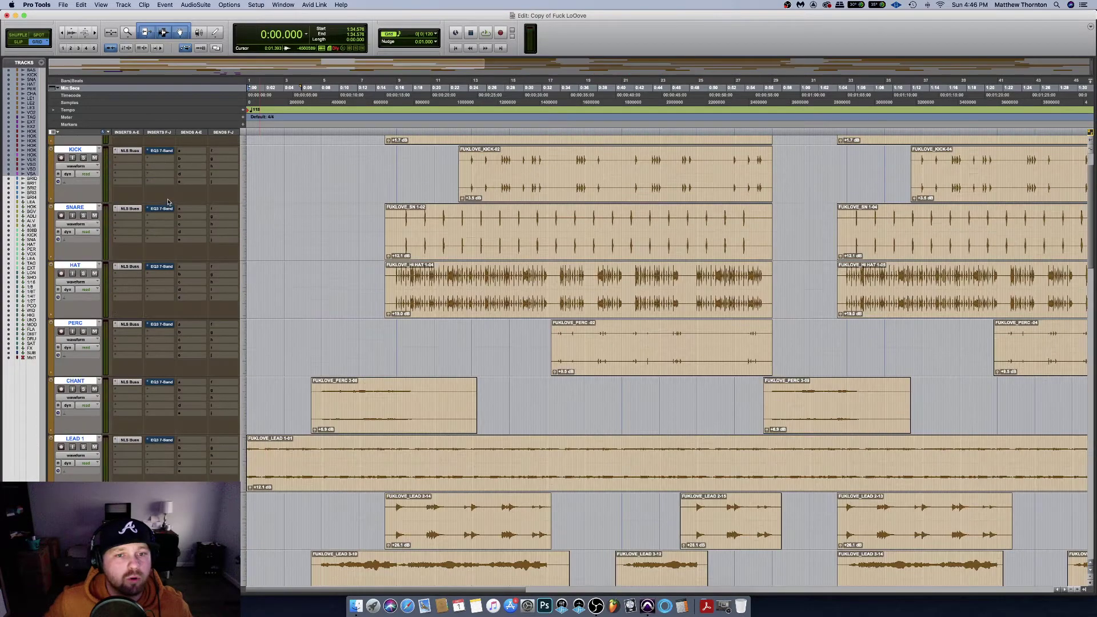
key("ctrl+alt+Down")
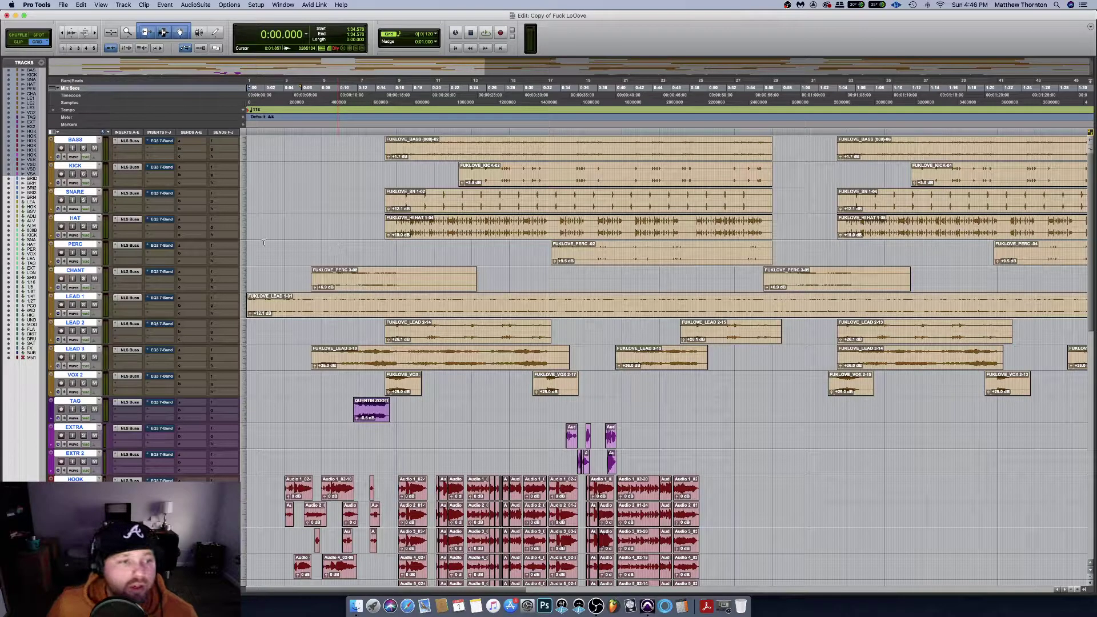
Switch between the Edit and Mix windows and examine the Mix window's channel strips from the instruments to the buses
key("super+equal")
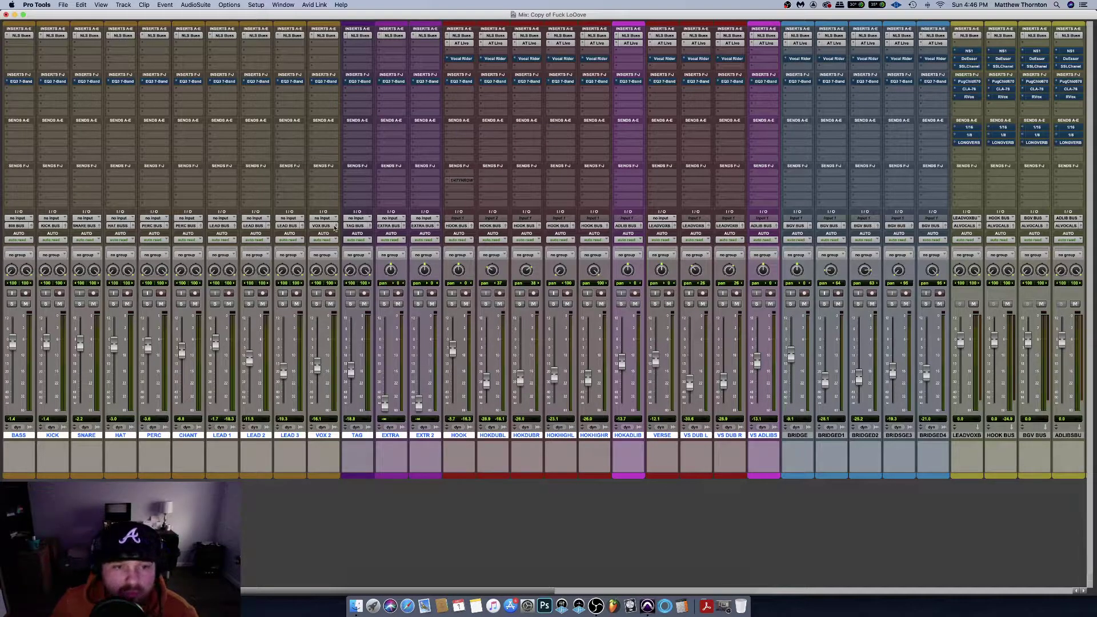
scroll(323, 193, "right", 10)
scroll(323, 192, "left", 10)
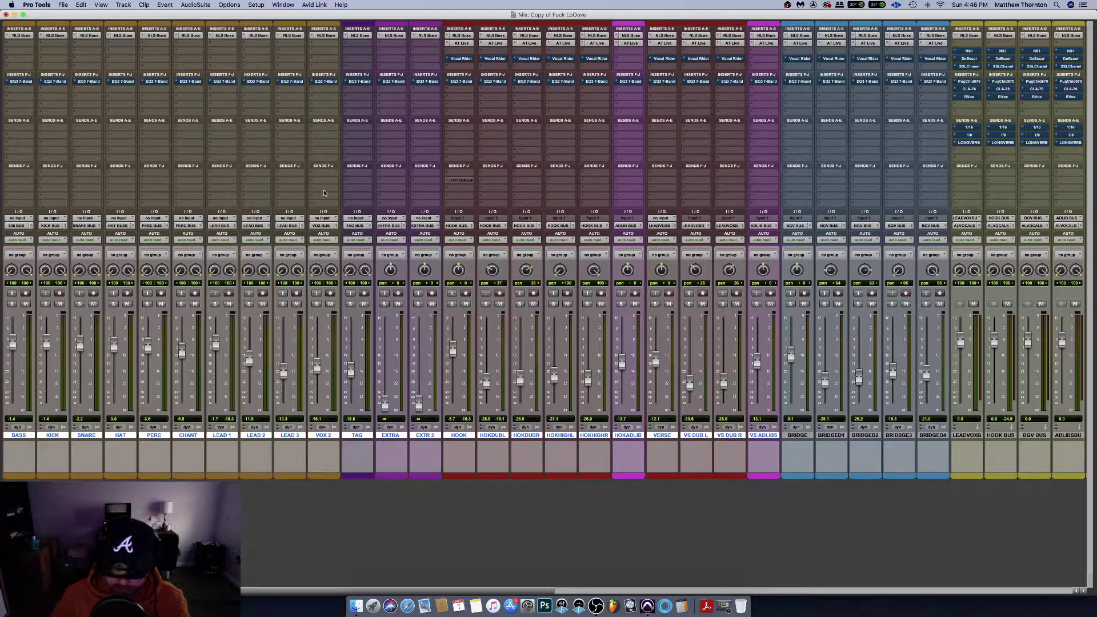
key("super+equal")
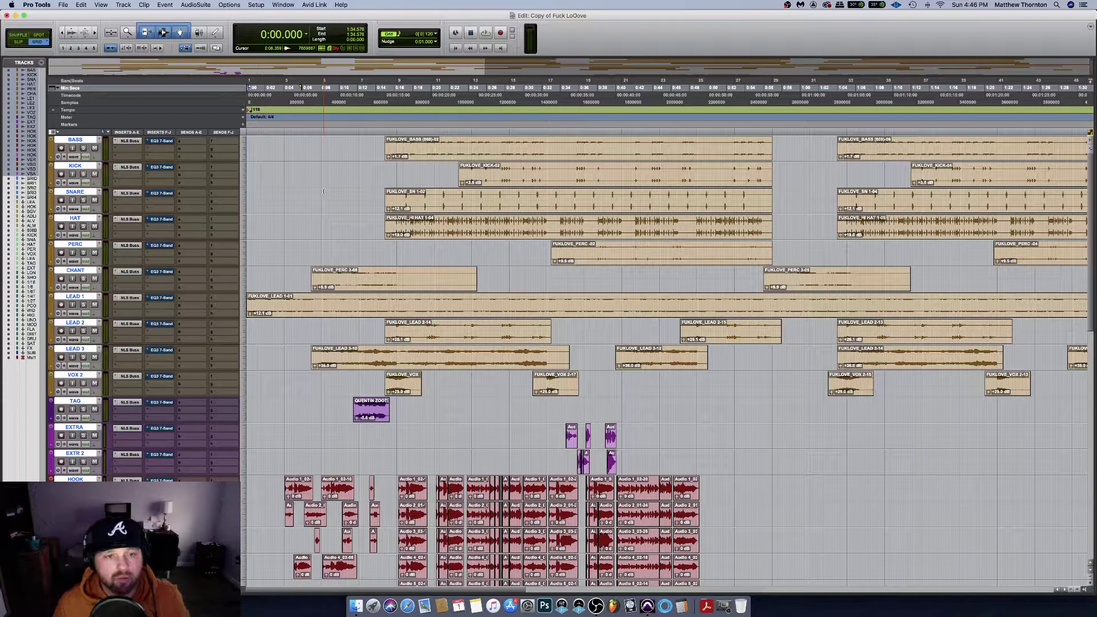
key("super+equal")
key("super+equal")
key("super+equal")
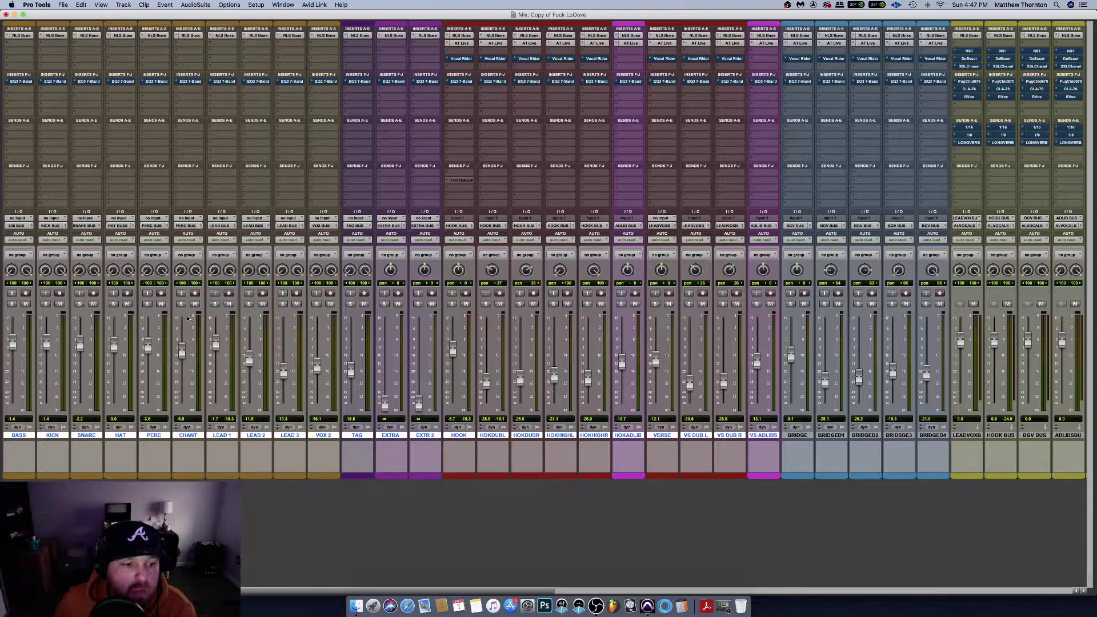
scroll(343, 263, "right", 15)
scroll(562, 215, "left", 15)
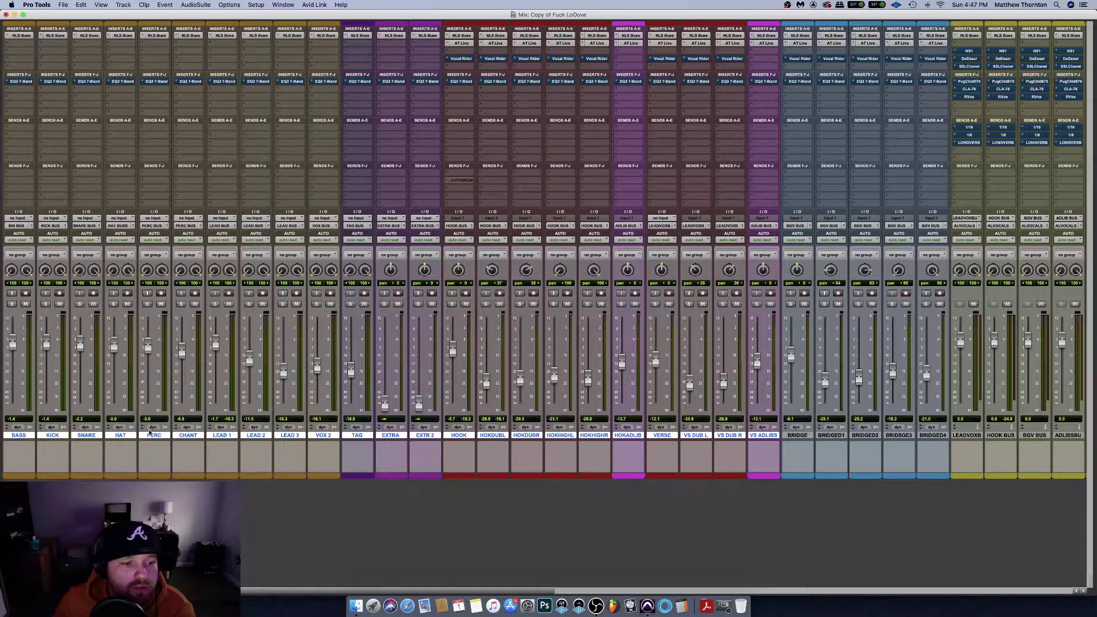
Inspect the BASS channel's output bus assignment and trace its routing to the 808 BUS strip
left_click(19, 226)
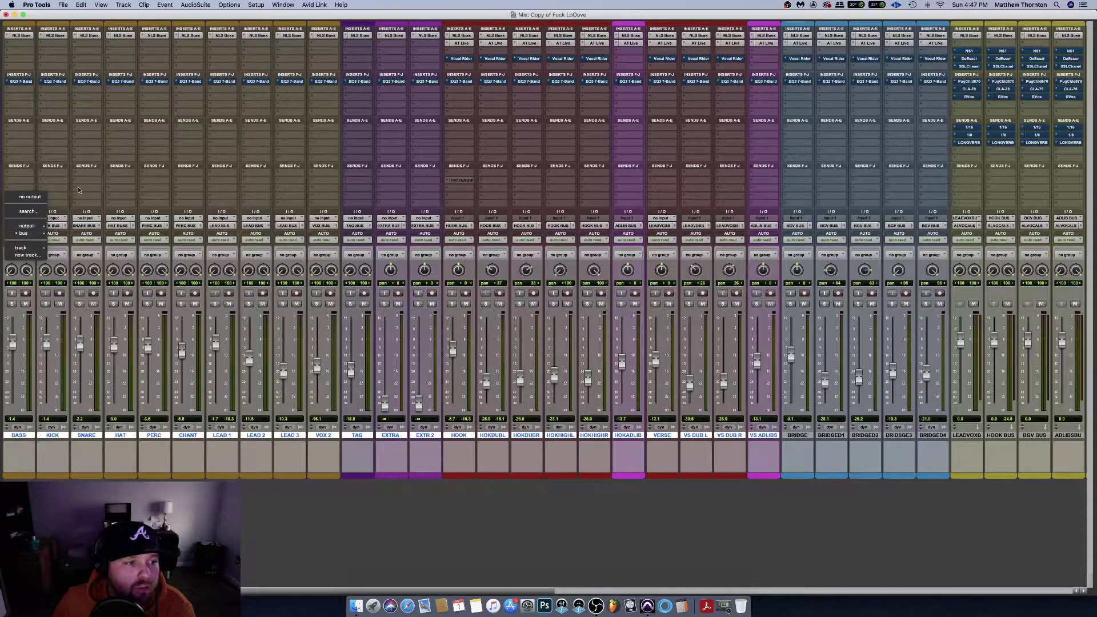
left_click(40, 233)
scroll(627, 311, "right", 10)
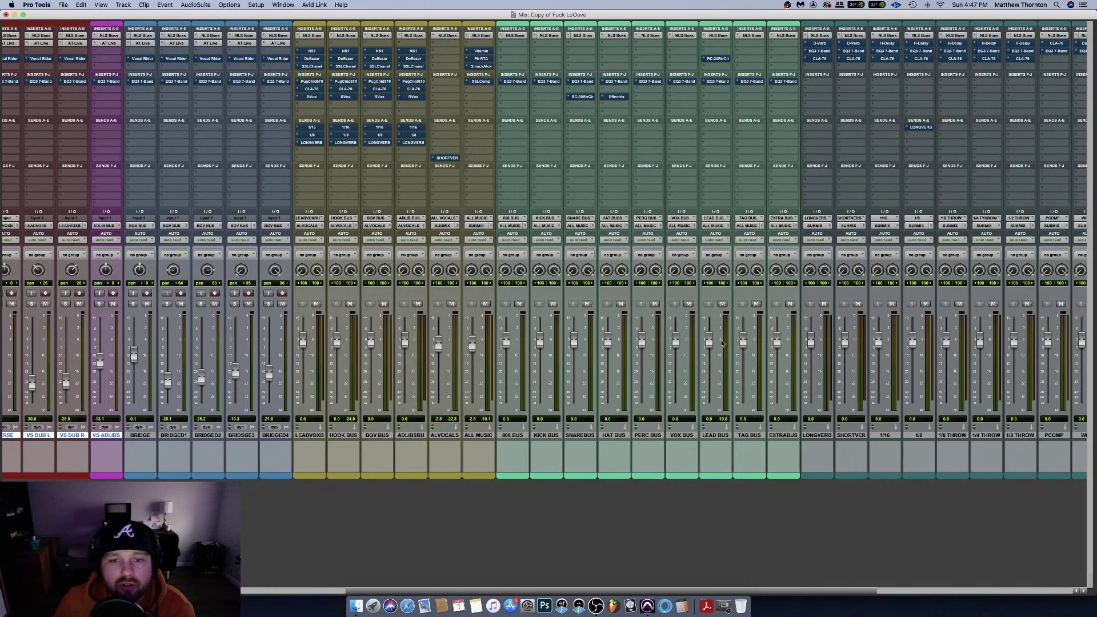
scroll(533, 348, "left", 10)
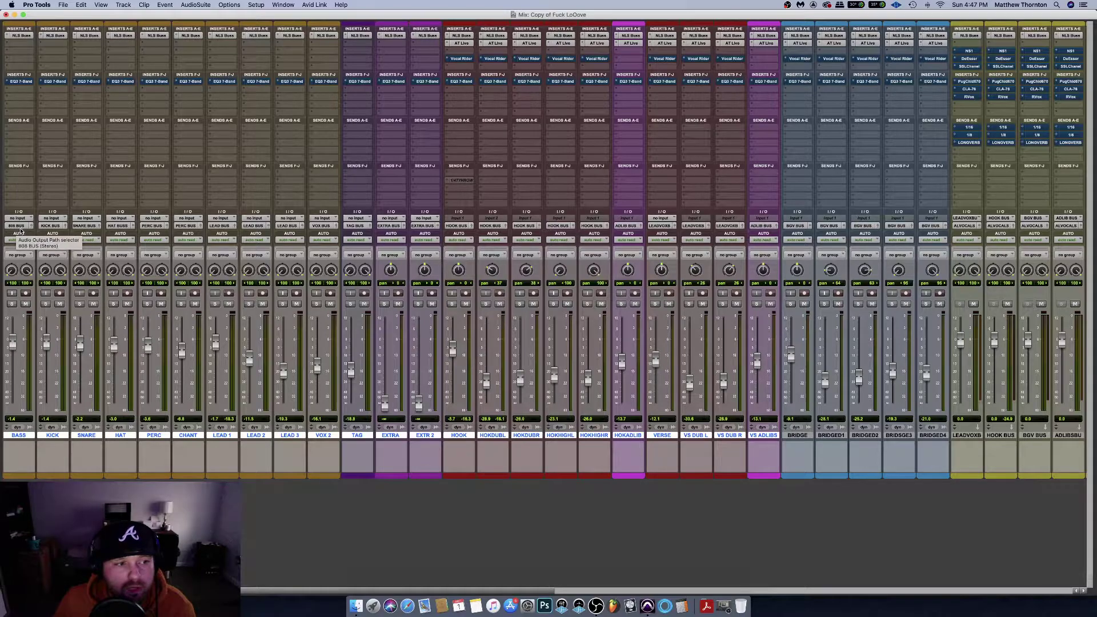
scroll(346, 226, "right", 10)
scroll(347, 226, "right", 5)
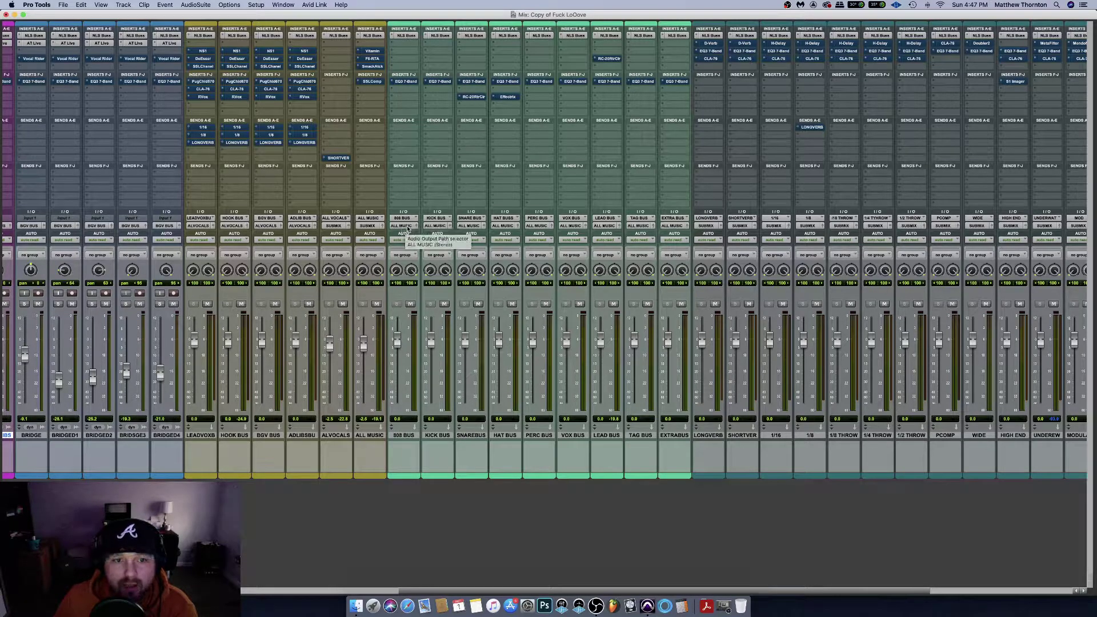
Select the ALL MUSIC channel and the 808 BUS in turn, and compare the instrument buses with their source tracks
scroll(402, 229, "right", 1)
left_click(337, 436)
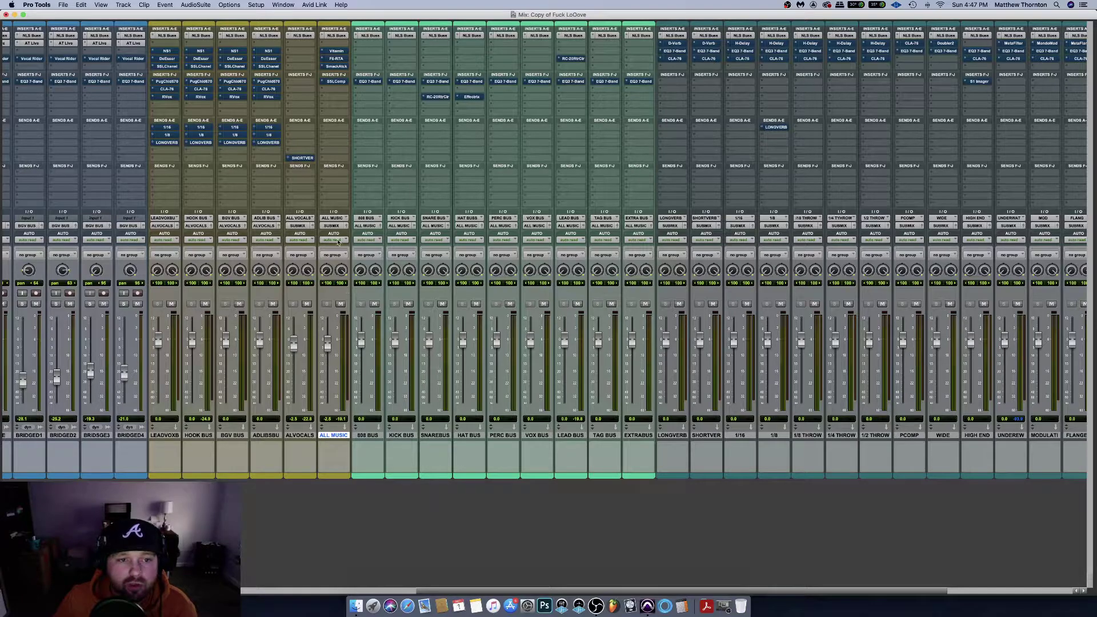
left_click(373, 438)
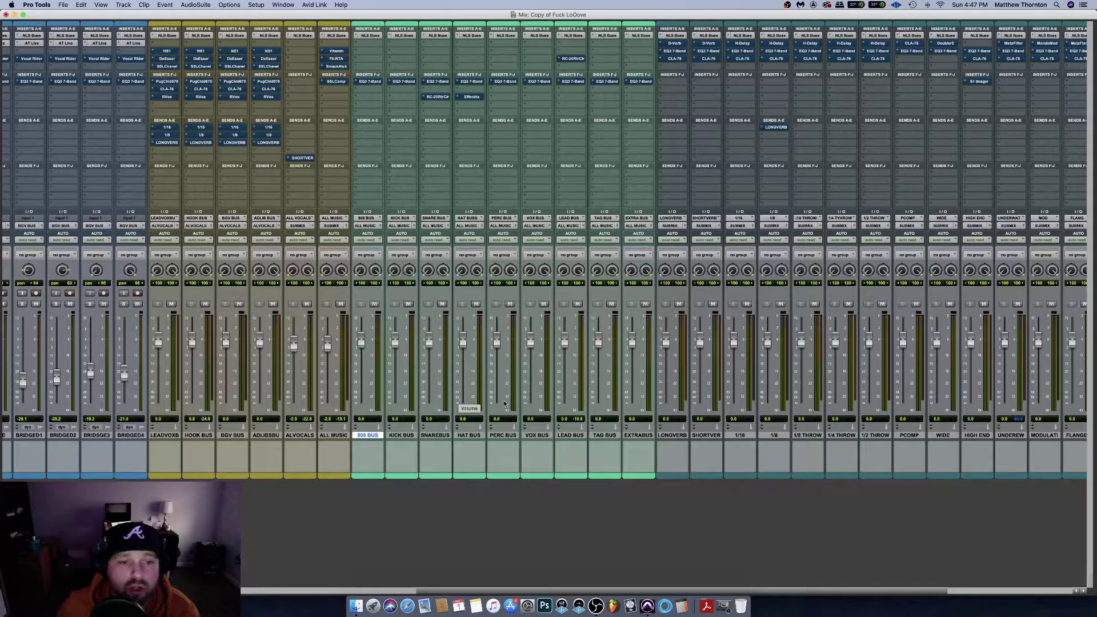
scroll(425, 320, "left", 15)
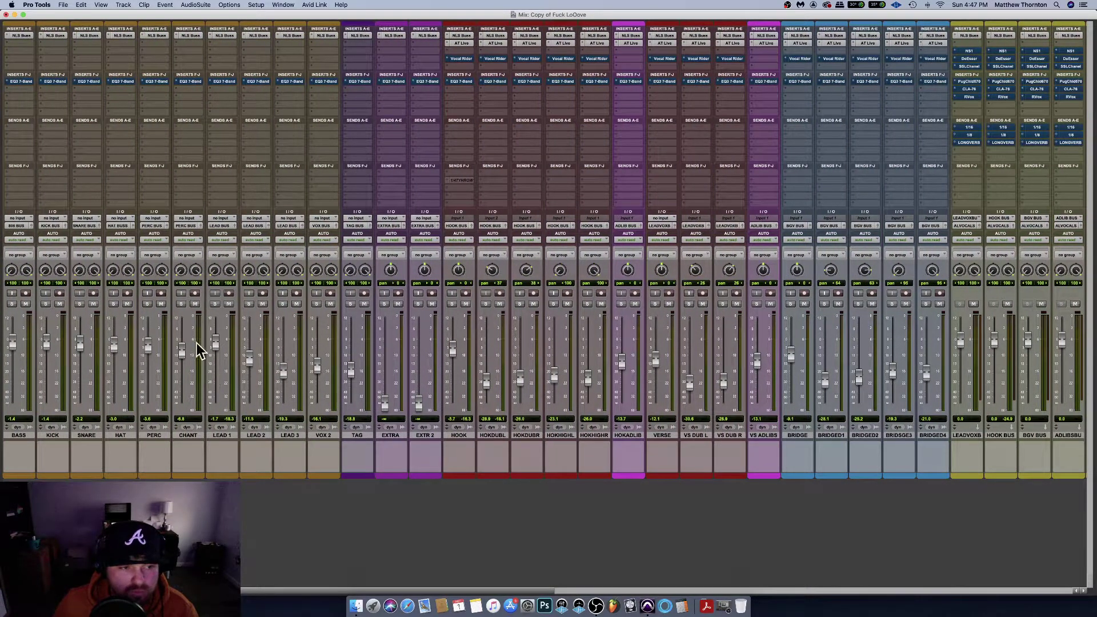
scroll(530, 382, "right", 17)
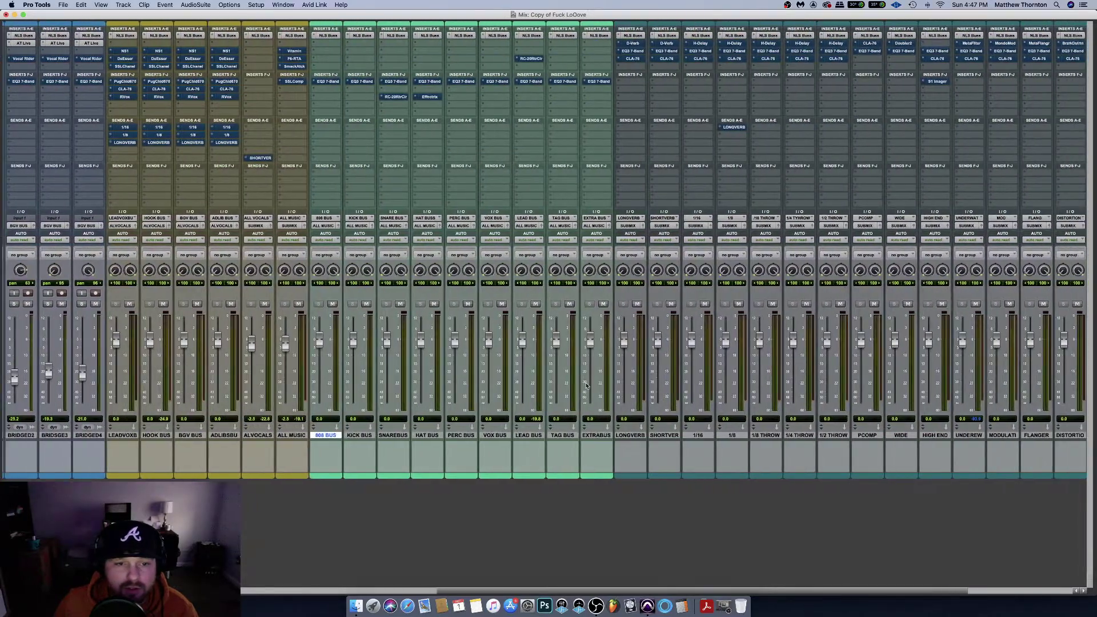
scroll(416, 296, "left", 2)
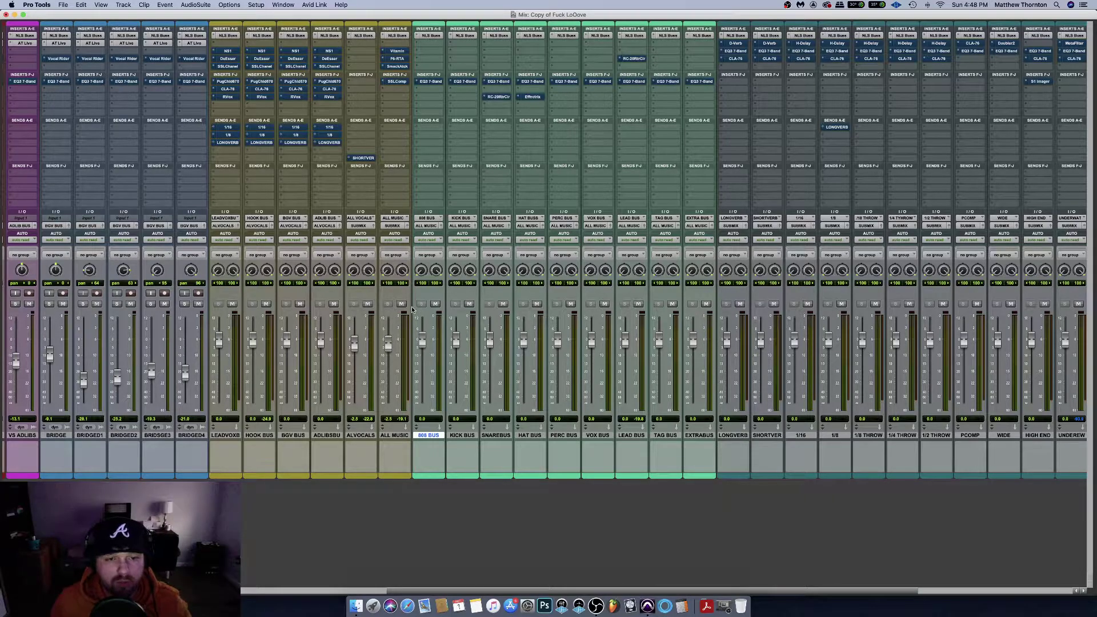
Mute the ALL MUSIC bus during playback to check which channels it controls, and unmute it
left_click(403, 306)
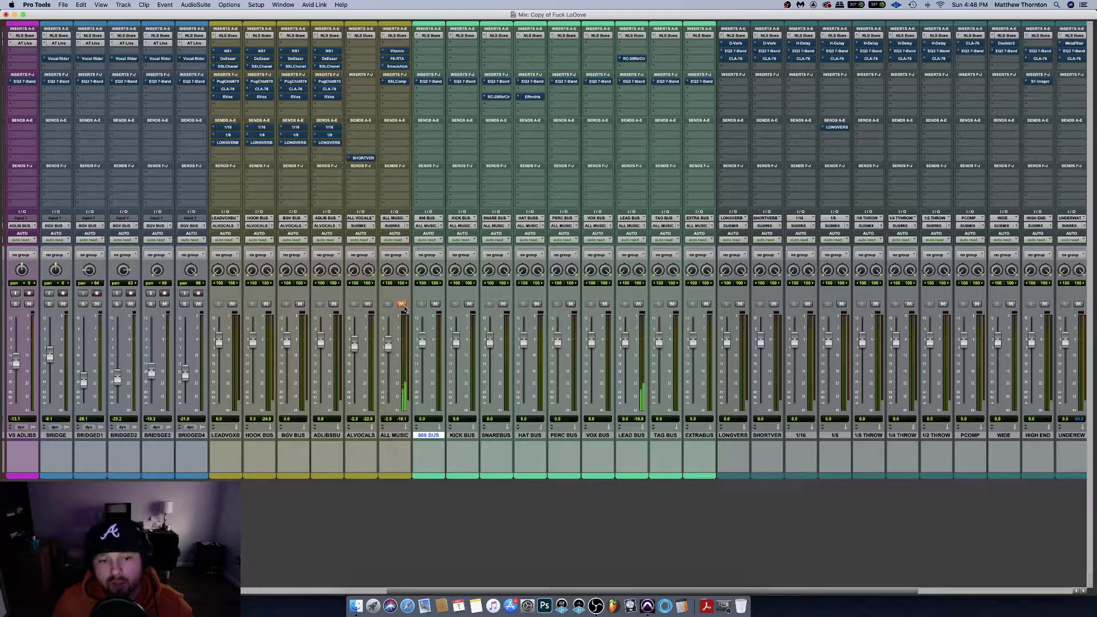
scroll(404, 309, "left", 10)
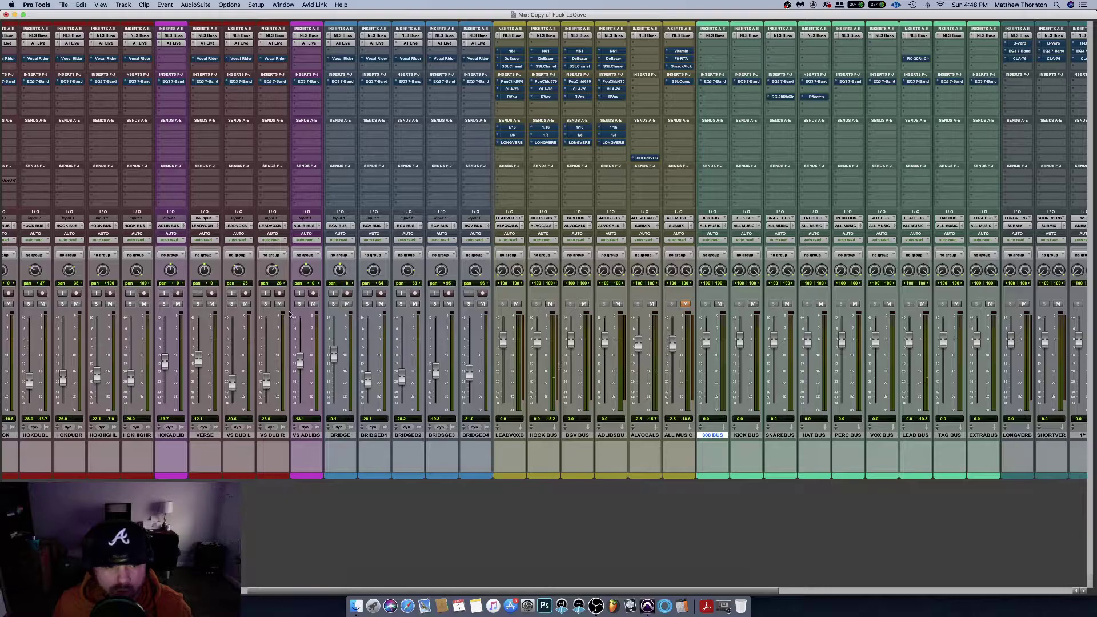
scroll(523, 311, "right", 13)
scroll(313, 320, "right", 1)
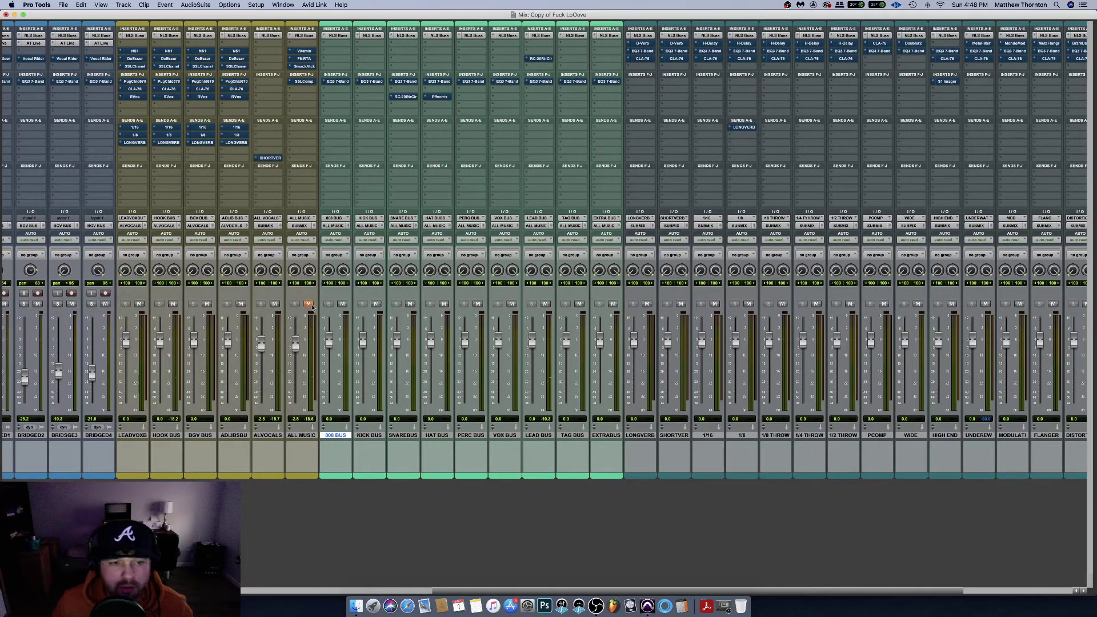
scroll(500, 314, "left", 20)
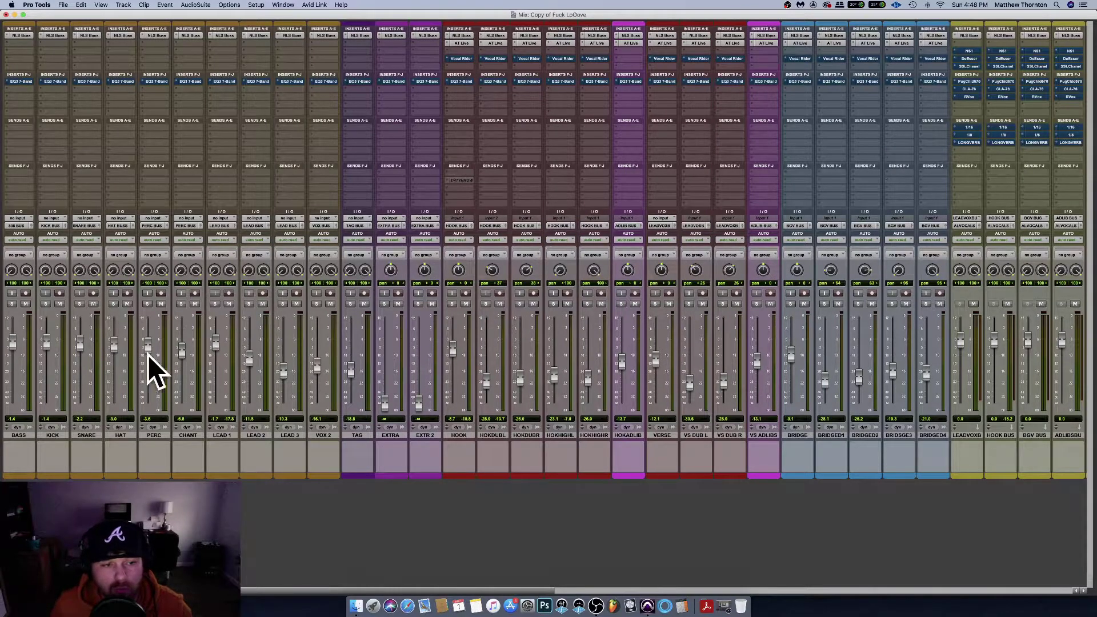
scroll(392, 309, "right", 20)
scroll(400, 309, "right", 1)
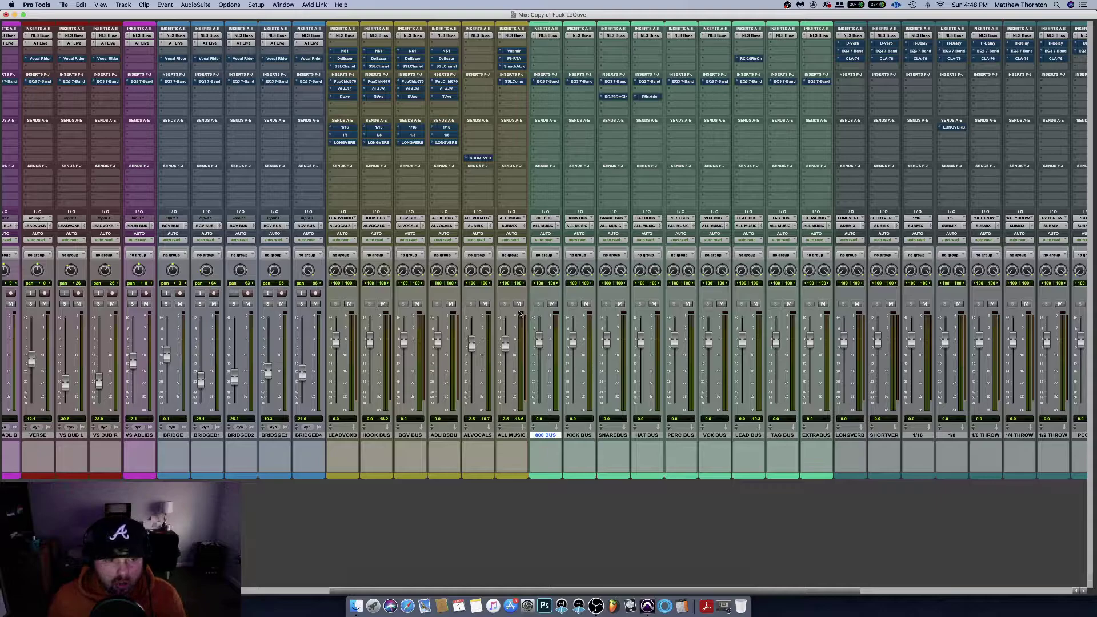
Select all the bus and effects channels from LEADVOXB through SUBMIX in the Mix window
scroll(520, 311, "right", 3)
left_click(307, 437)
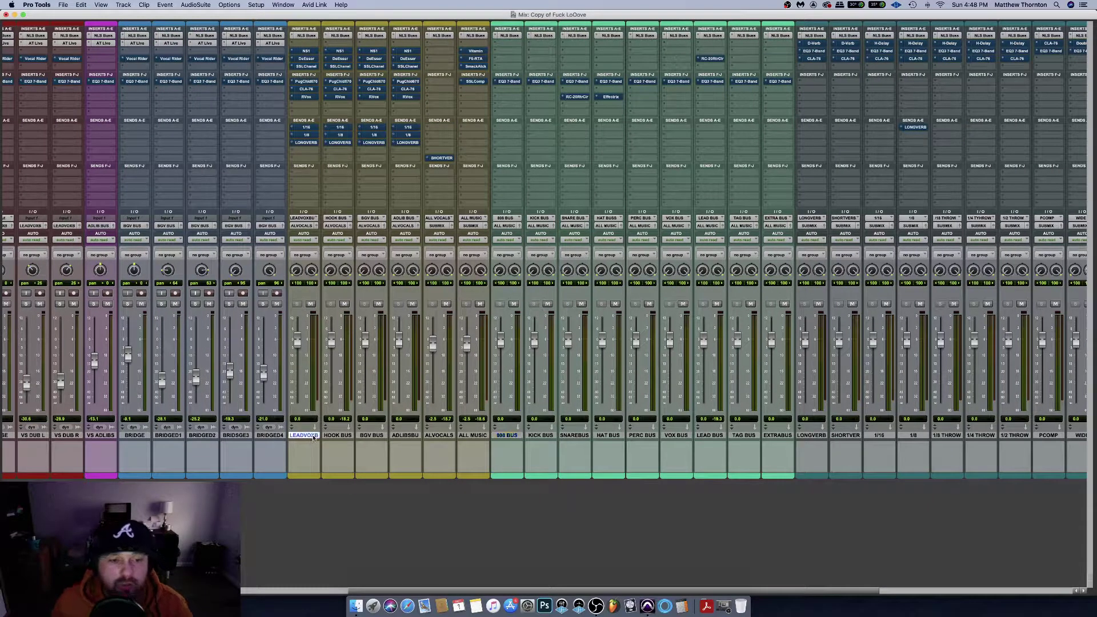
scroll(780, 443, "right", 14)
left_click(1000, 437, "shift")
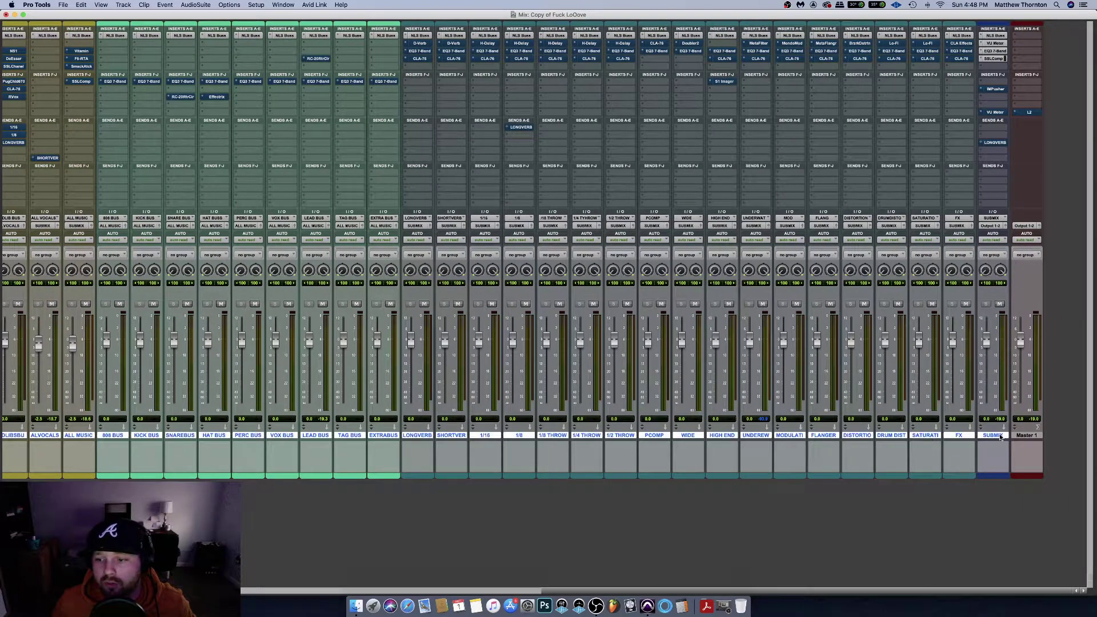
Compare the individual audio channels with the selected vocal buses, instrument buses and effects returns across the Mix window
scroll(536, 387, "left", 20)
scroll(617, 335, "right", 16)
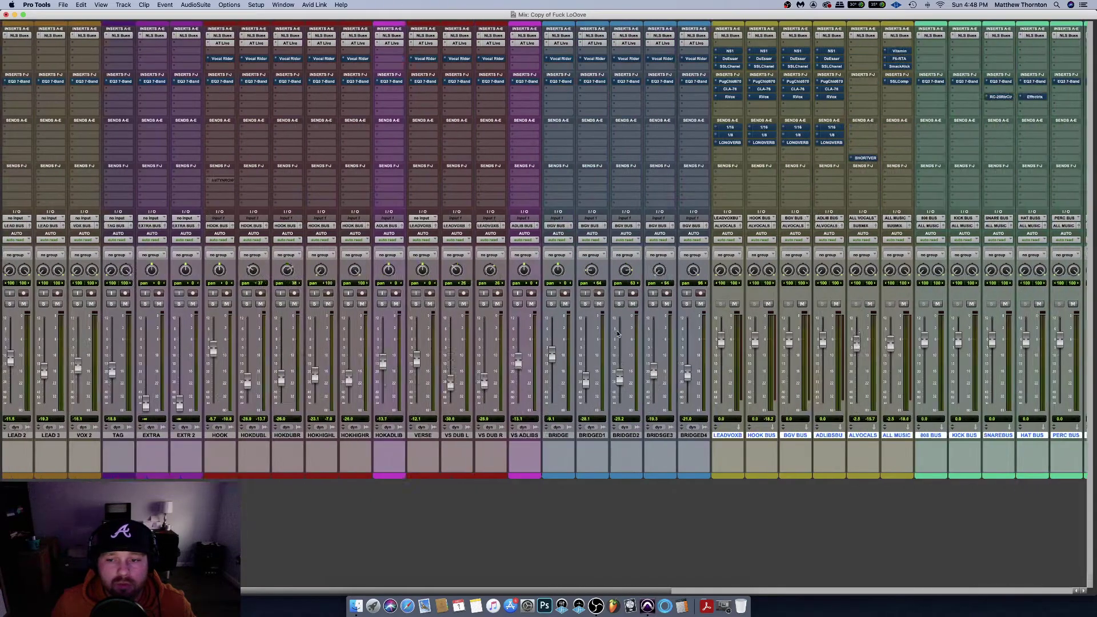
scroll(617, 334, "right", 8)
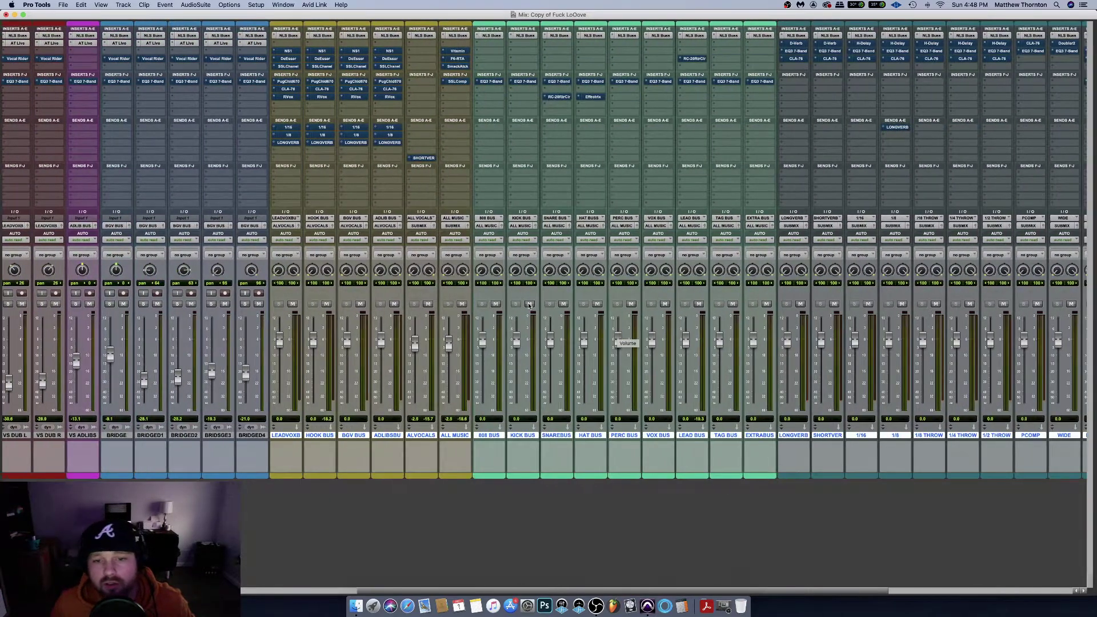
scroll(568, 315, "left", 3)
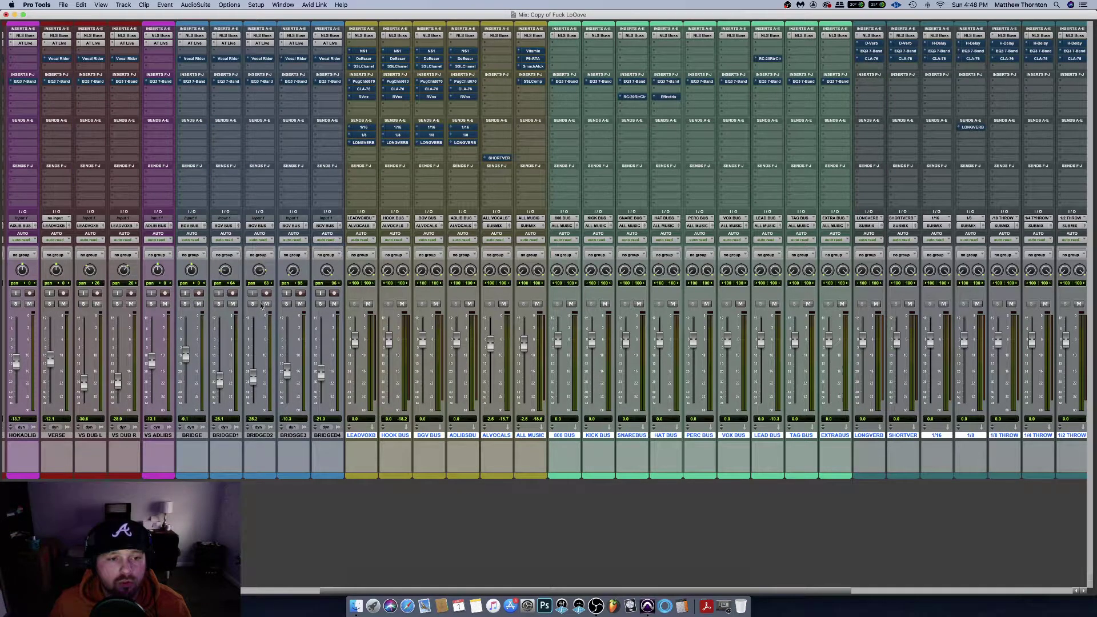
scroll(213, 308, "left", 18)
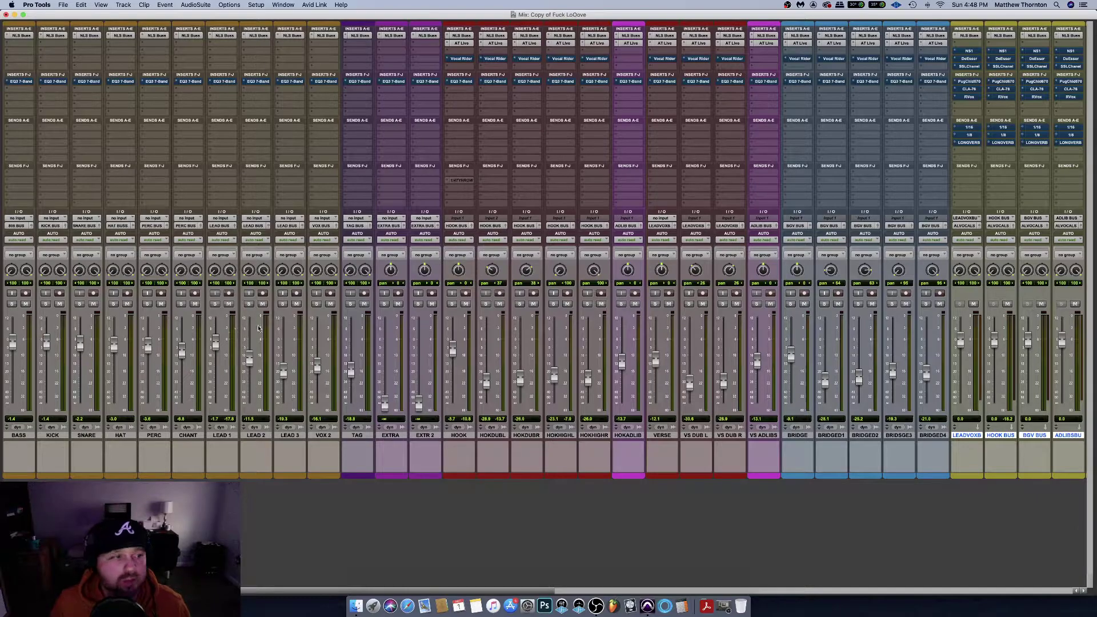
scroll(439, 333, "right", 20)
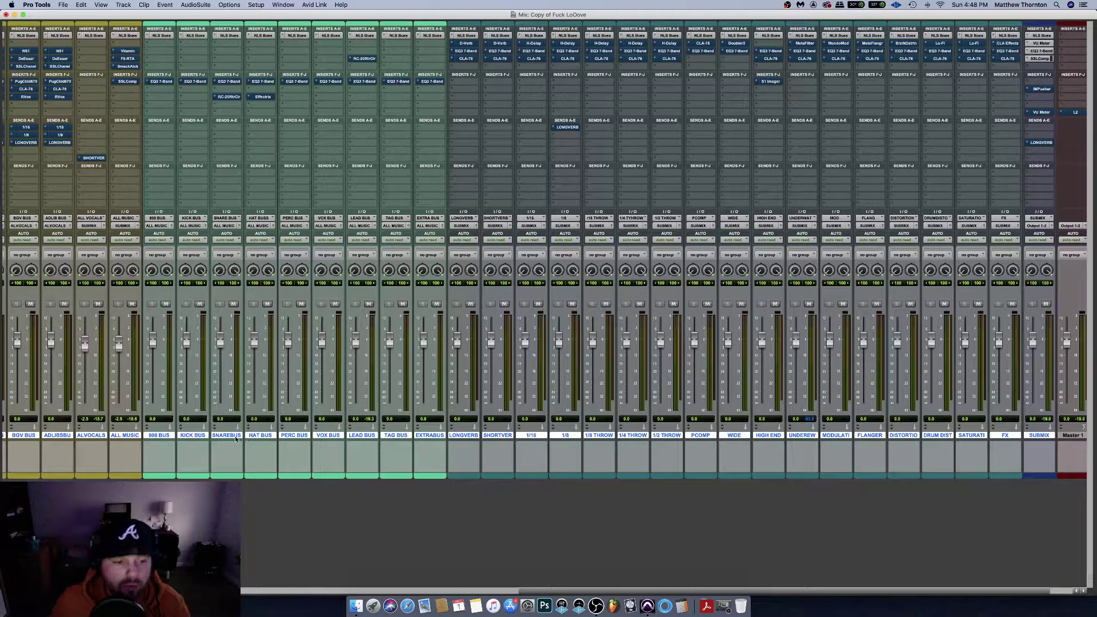
scroll(236, 438, "left", 5)
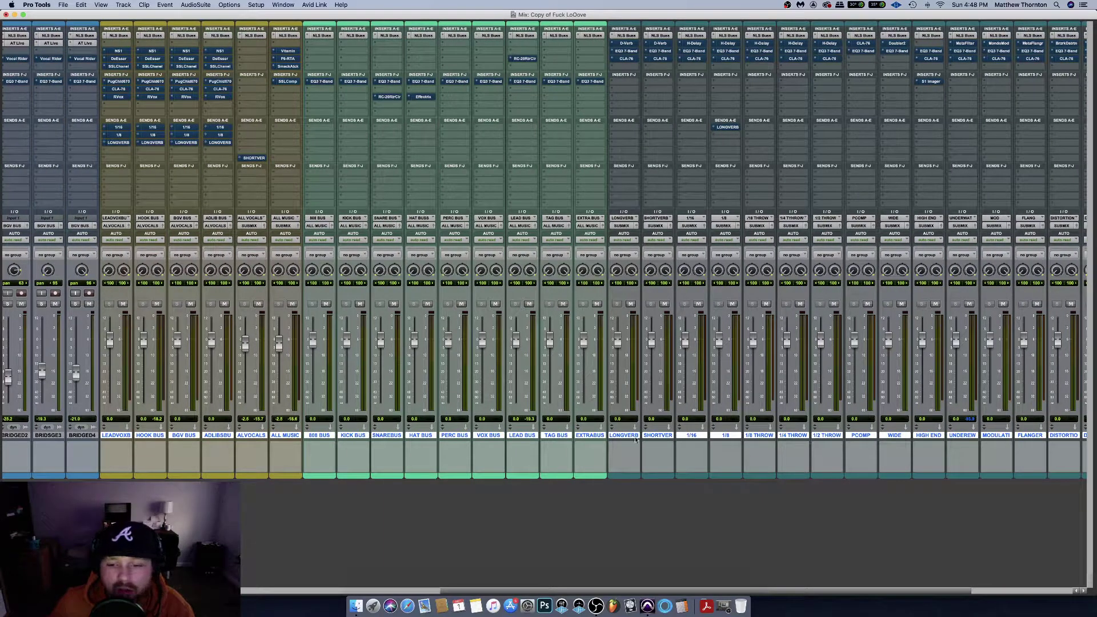
Select every channel in the Mix window to compare the audio tracks with the buses and effects returns, and clear the selection
scroll(597, 440, "right", 6)
scroll(536, 437, "left", 12)
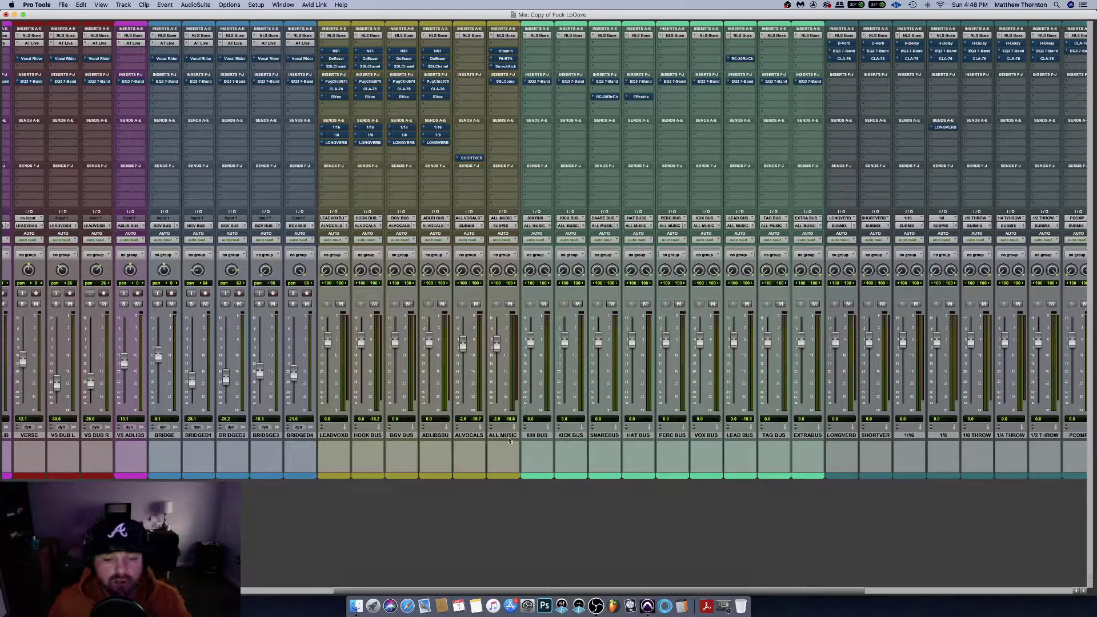
left_click(508, 438, "alt")
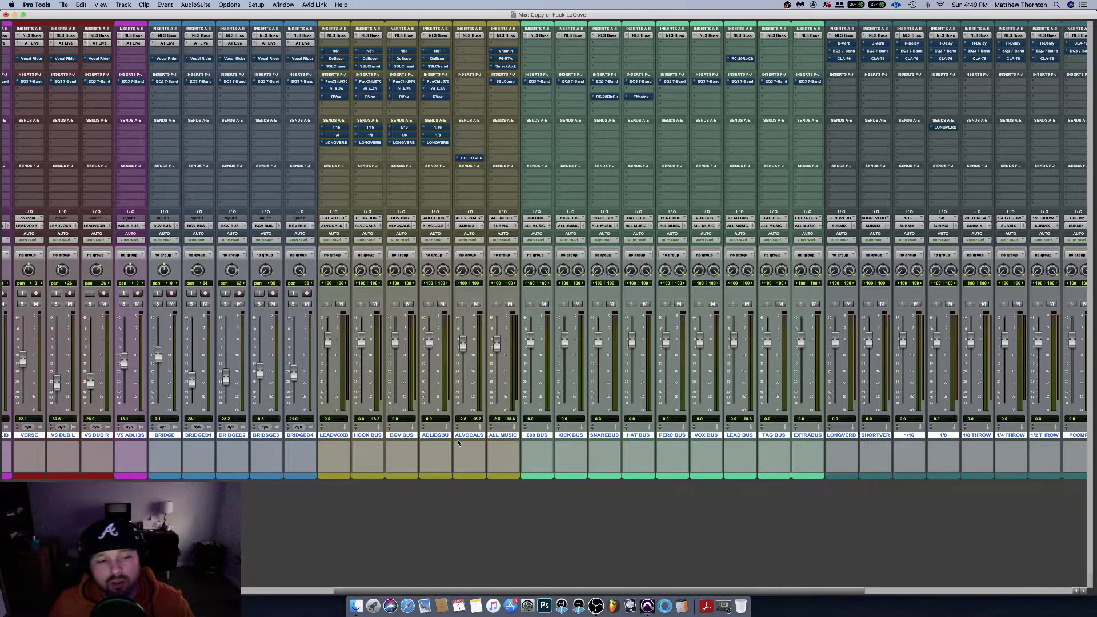
scroll(458, 443, "left", 10)
scroll(468, 442, "right", 12)
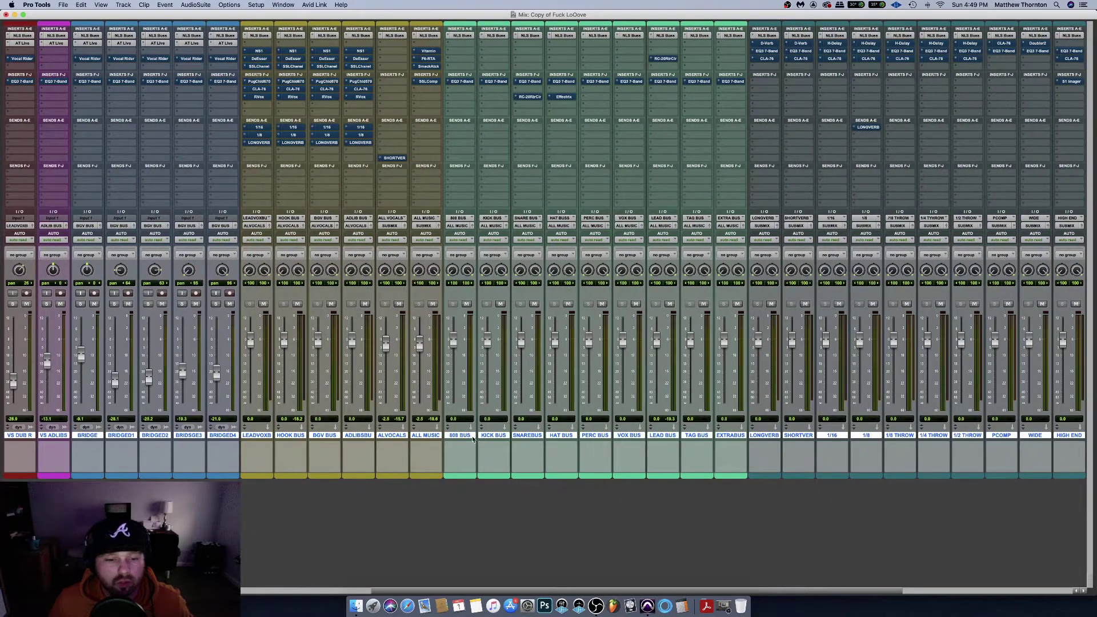
left_click(473, 438, "alt")
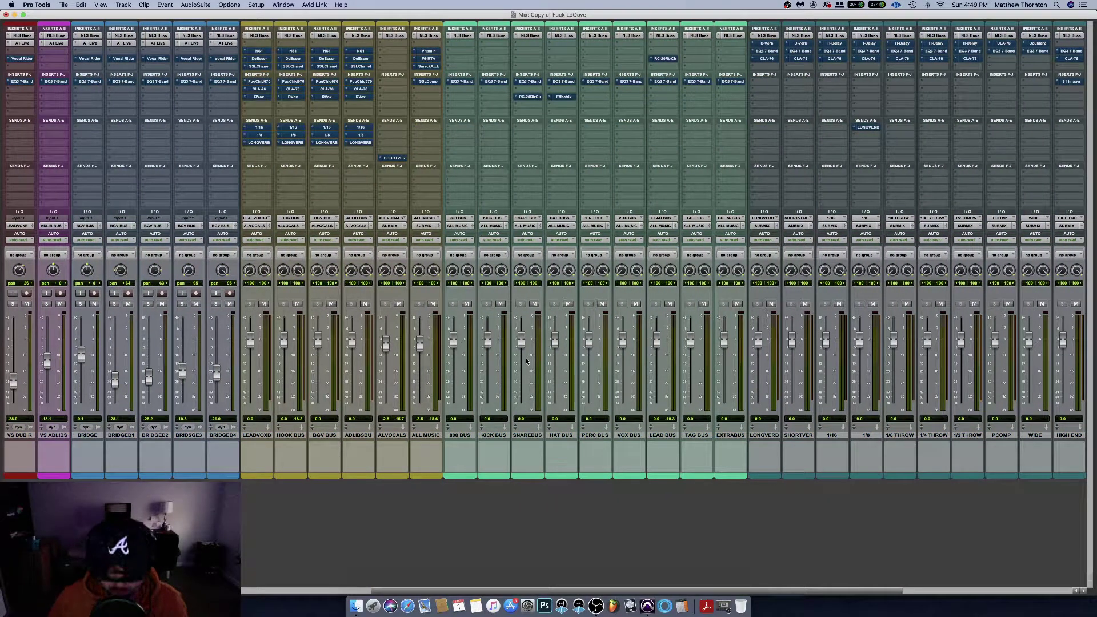
Switch to the Edit window and examine the instrument, tag, hook and verse clips along the timeline
key("super+equal")
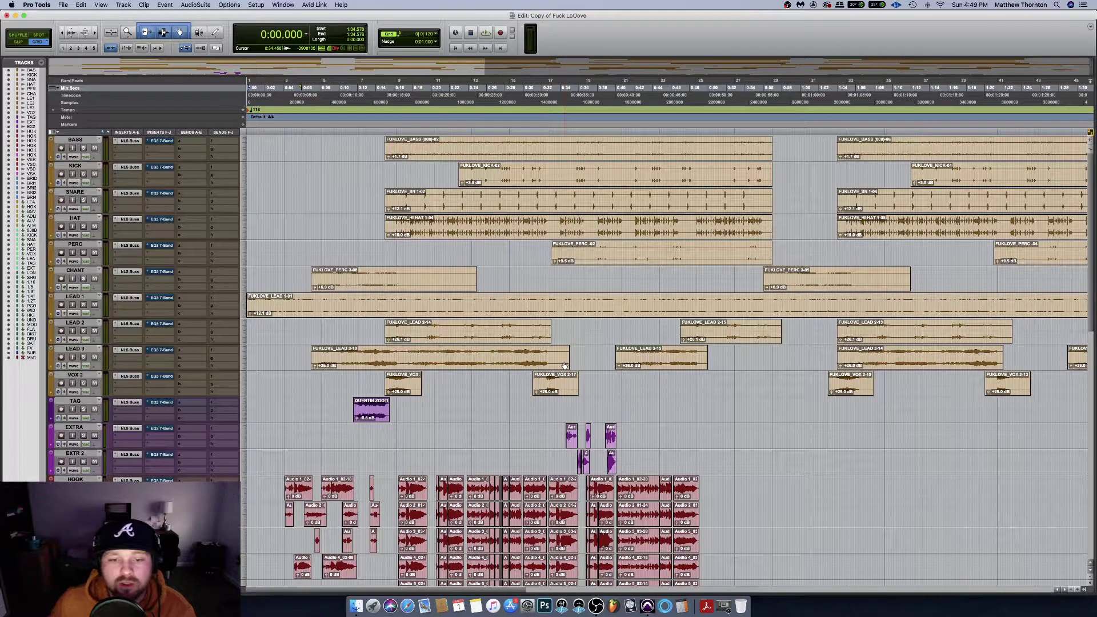
scroll(565, 366, "right", 15)
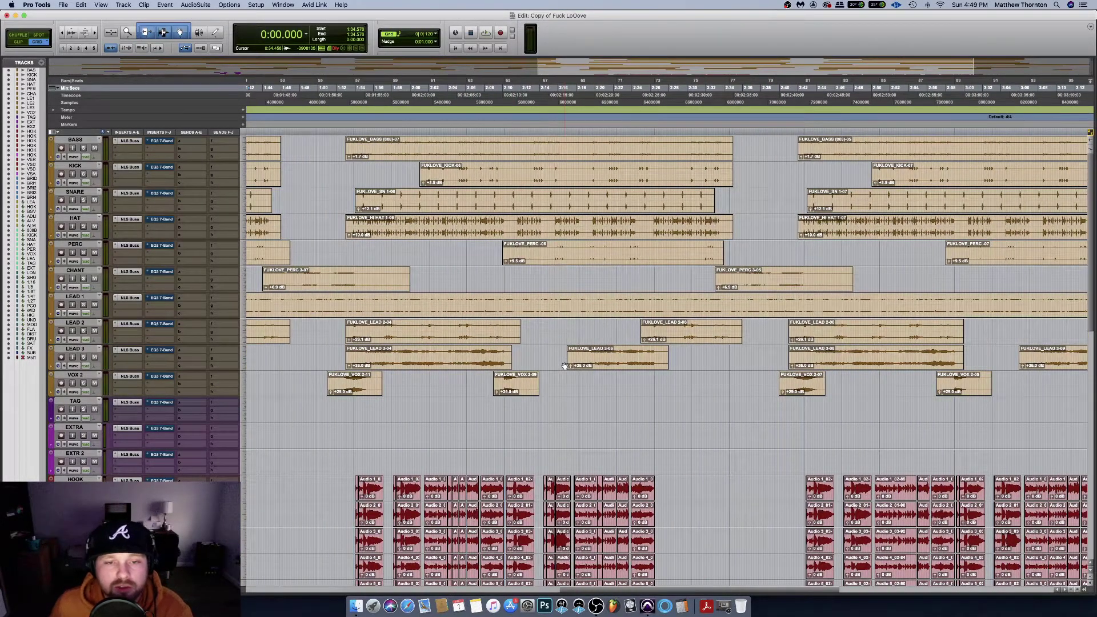
scroll(565, 366, "left", 15)
scroll(565, 366, "down", 2)
scroll(565, 366, "down", 8)
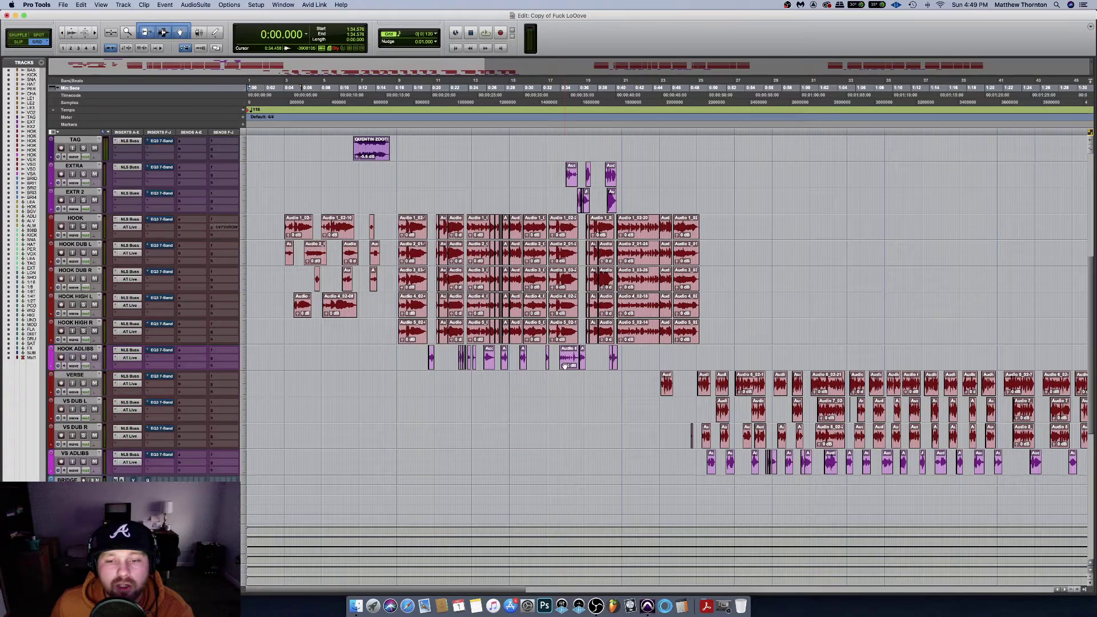
scroll(564, 367, "right", 10)
scroll(564, 367, "down", 3)
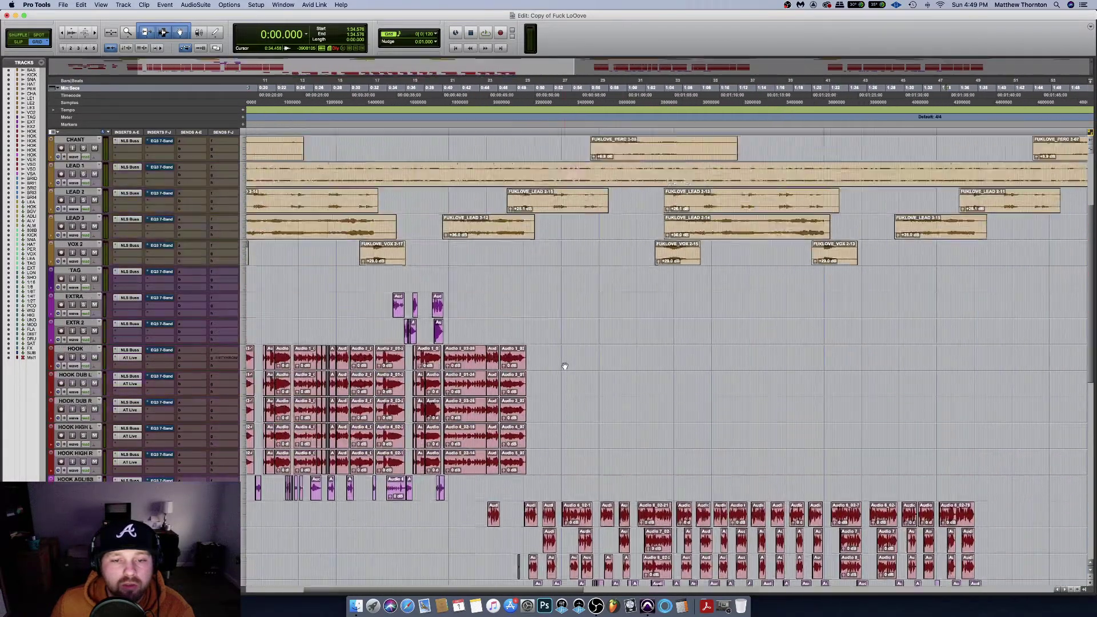
scroll(565, 367, "left", 15)
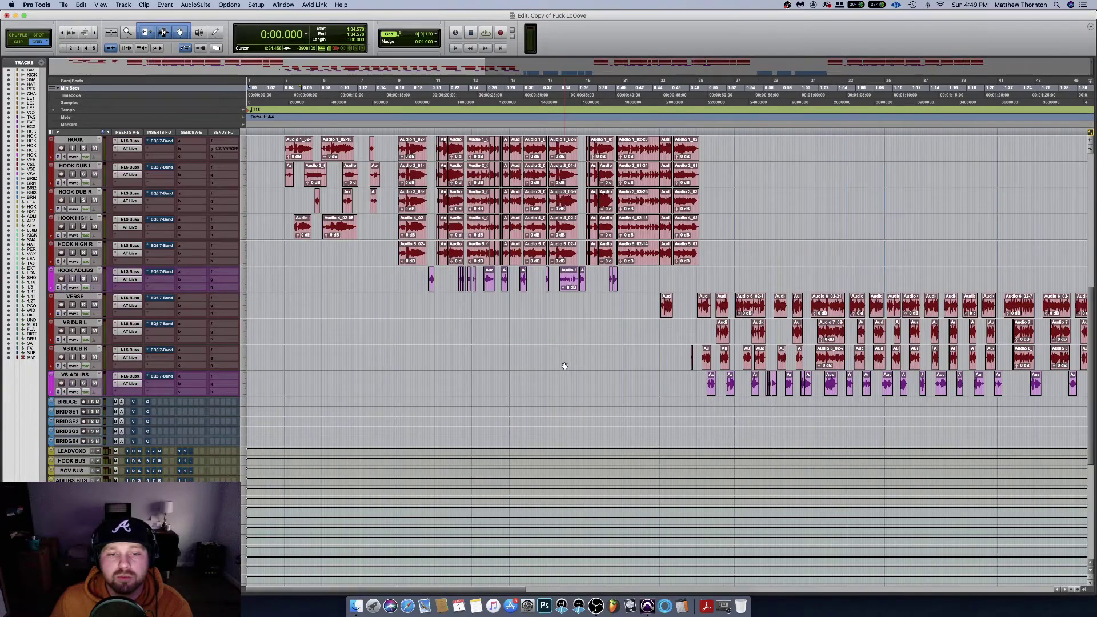
Examine the whole song's arrangement in one overview, from the BASS track down to the bridge vocals
scroll(564, 366, "up", 13)
scroll(564, 366, "down", 4)
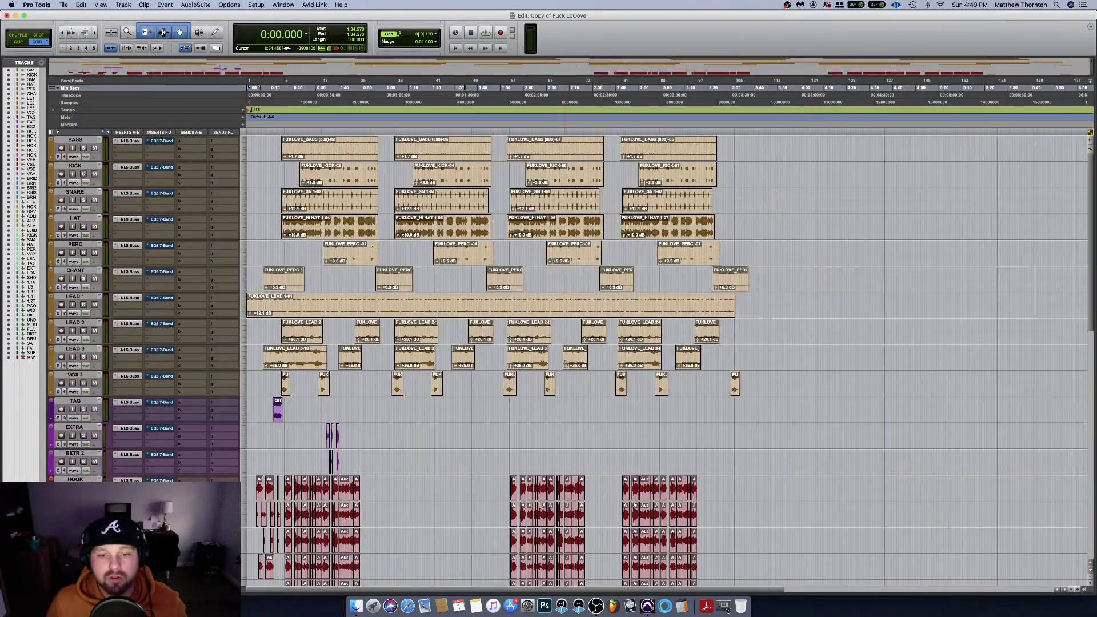
scroll(564, 367, "down", 5)
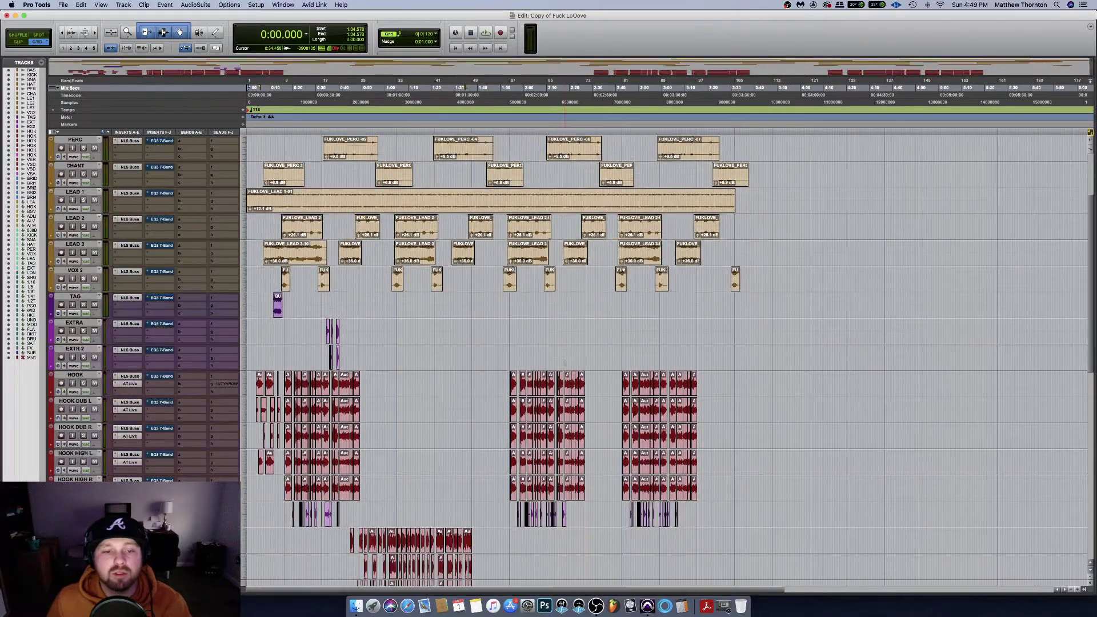
scroll(564, 363, "down", 4)
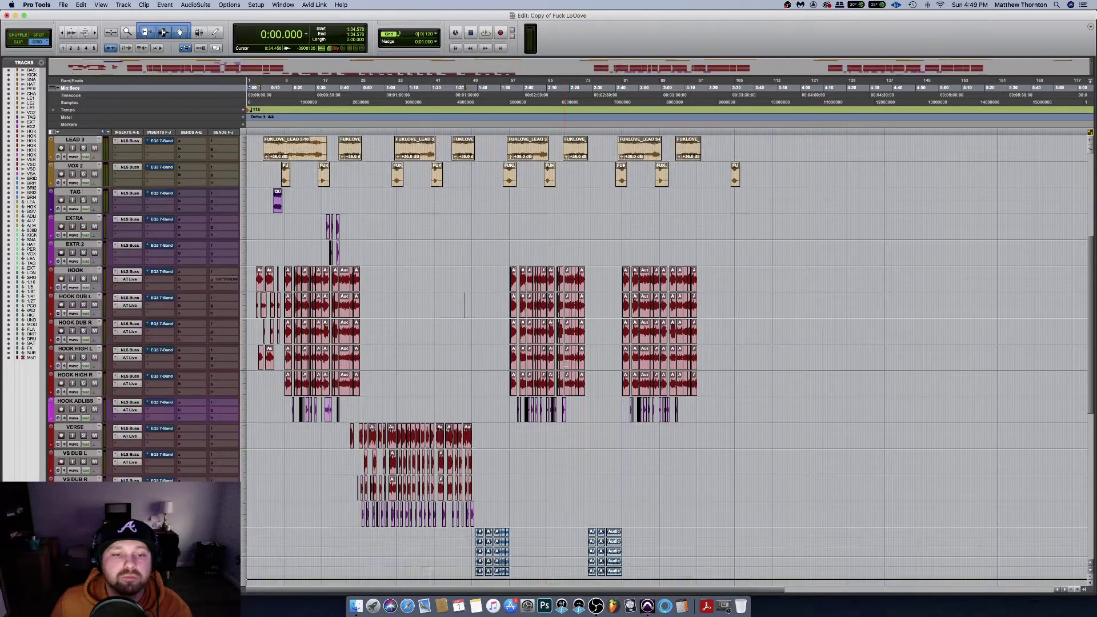
scroll(565, 364, "up", 7)
scroll(565, 364, "up", 2)
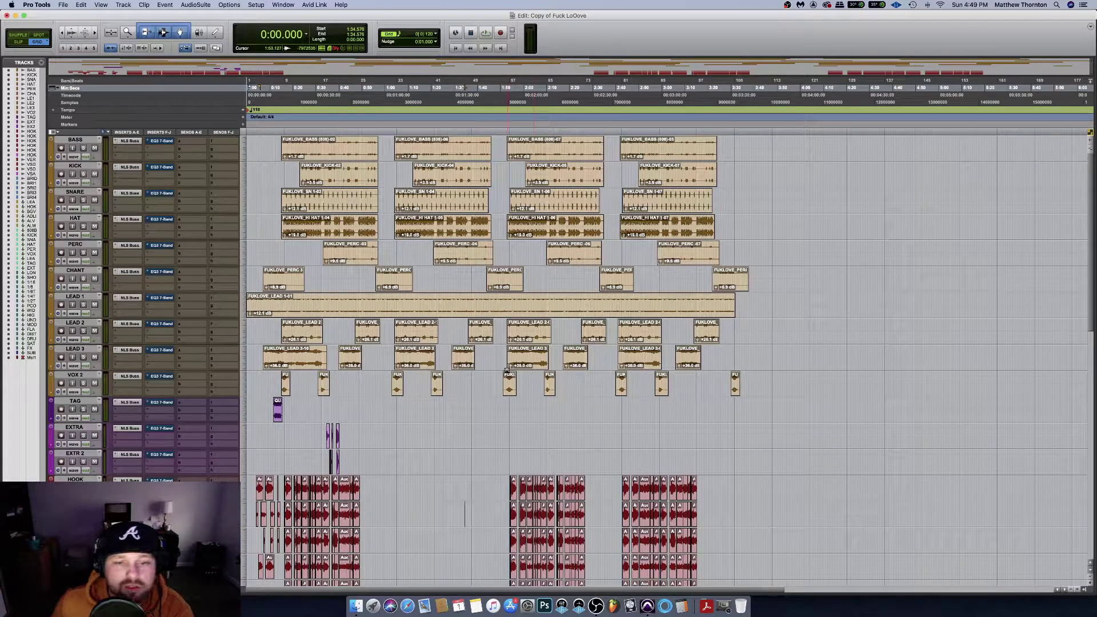
scroll(507, 371, "down", 9)
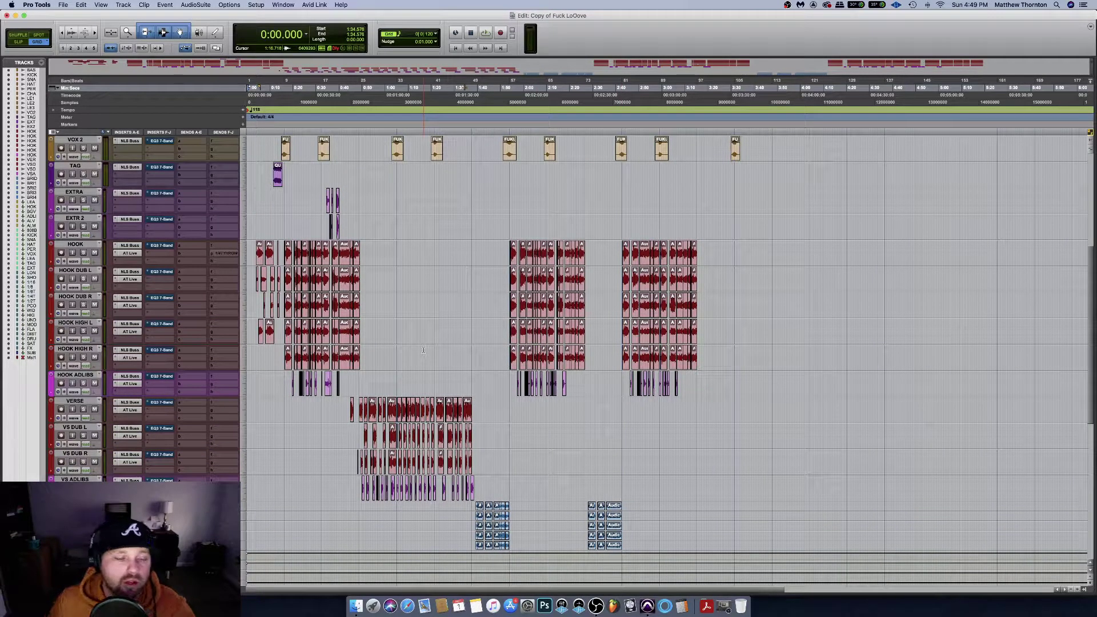
scroll(453, 345, "up", 9)
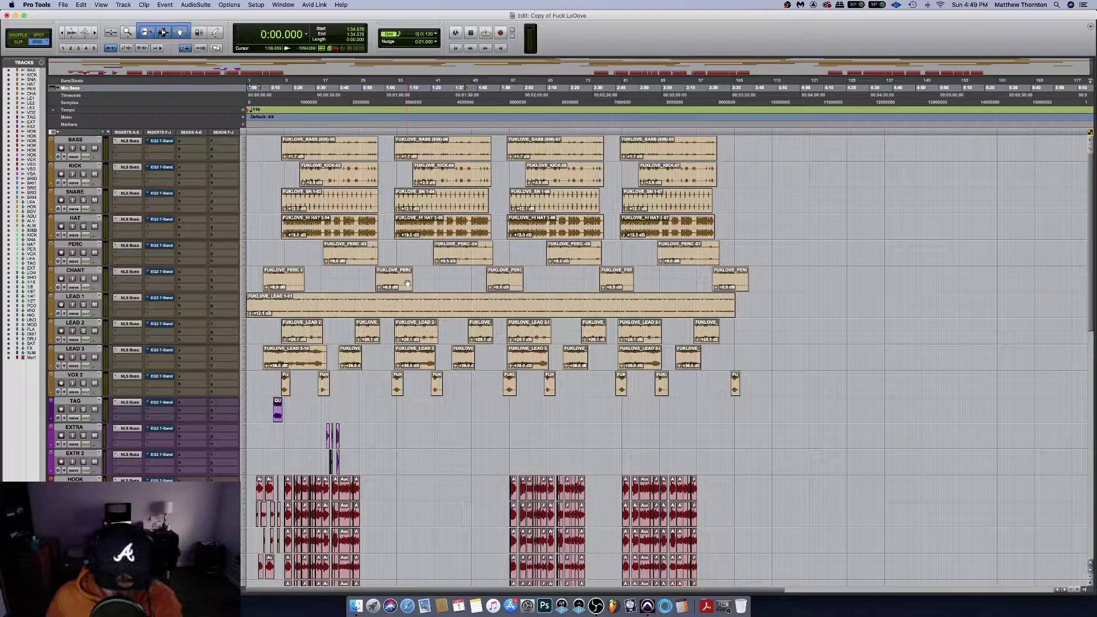
Examine how the hook, verse, ad-lib and bridge vocal clips are cut and placed across the song
key("super+bracketright")
key("super+bracketright")
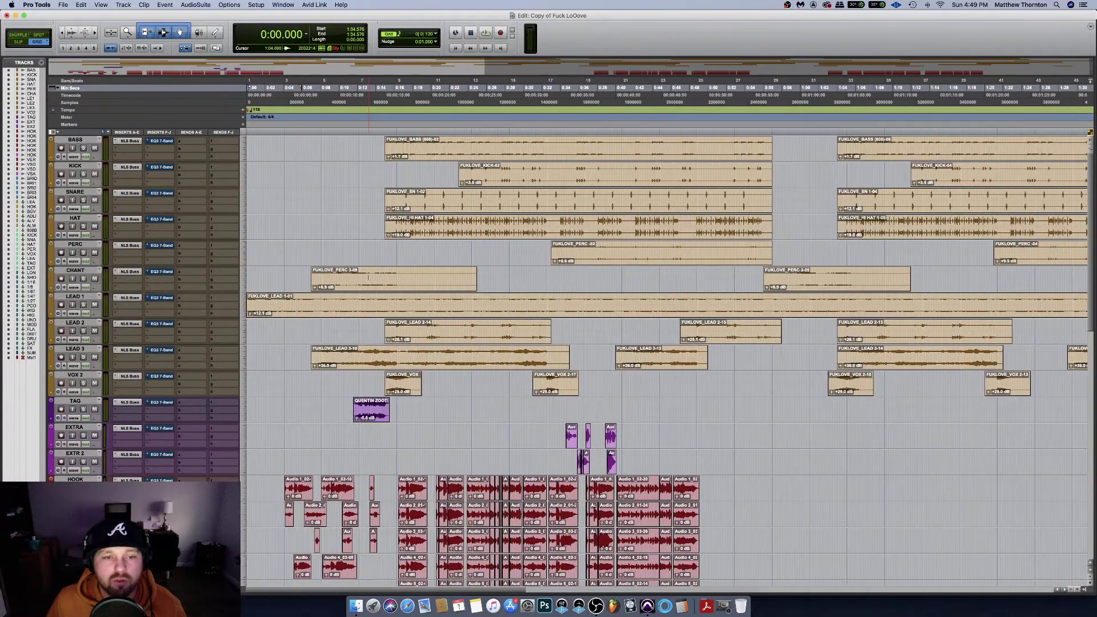
scroll(368, 278, "down", 10)
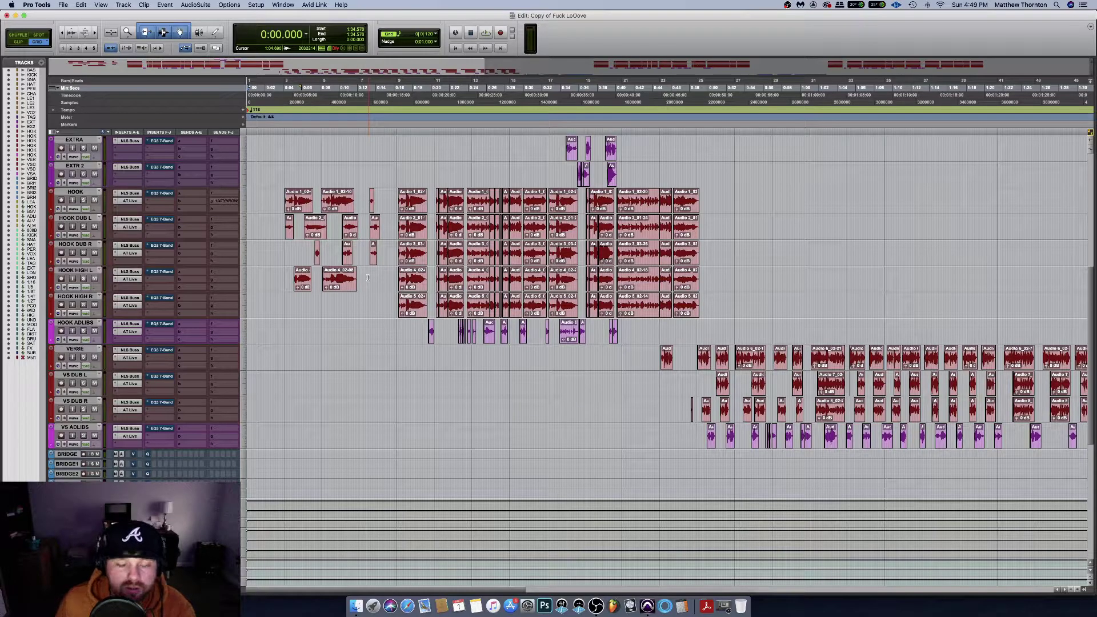
scroll(368, 277, "down", 4)
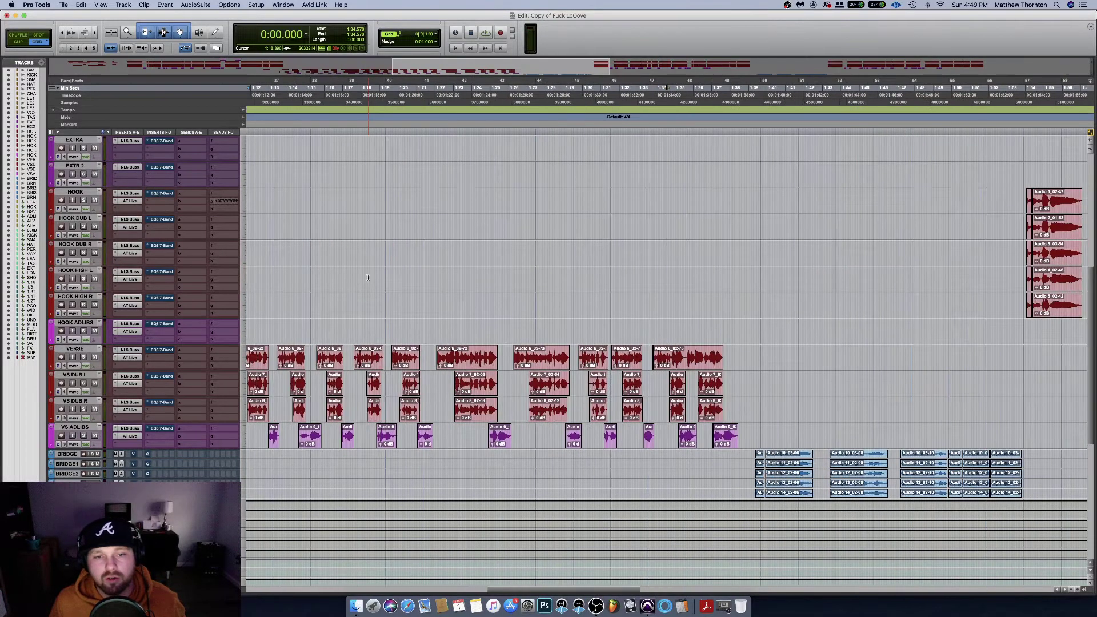
scroll(368, 278, "up", 5)
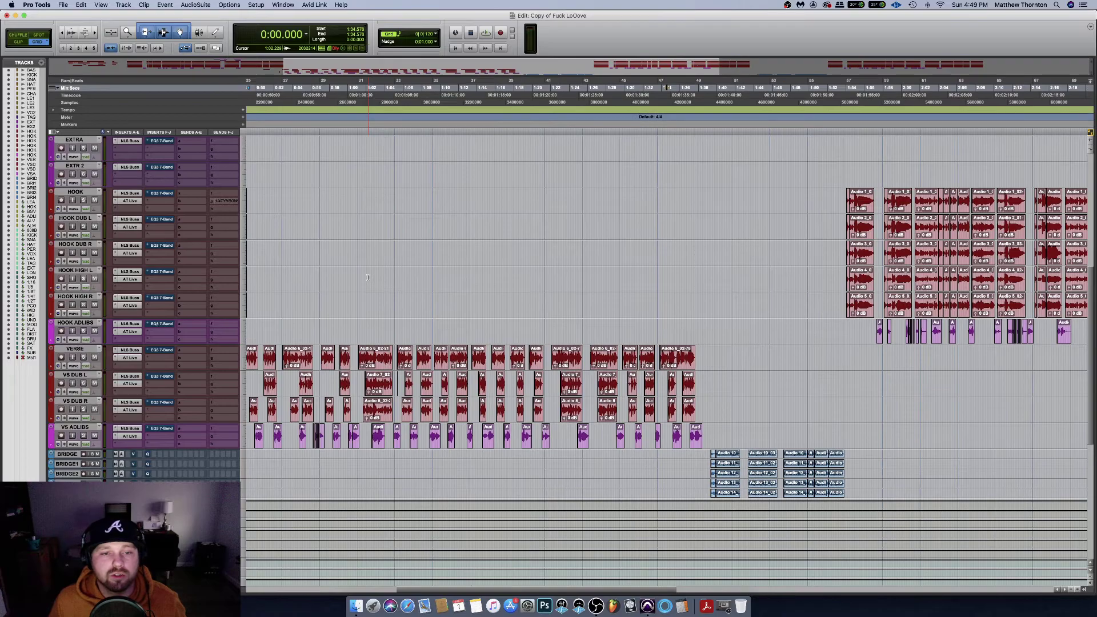
scroll(368, 277, "down", 4)
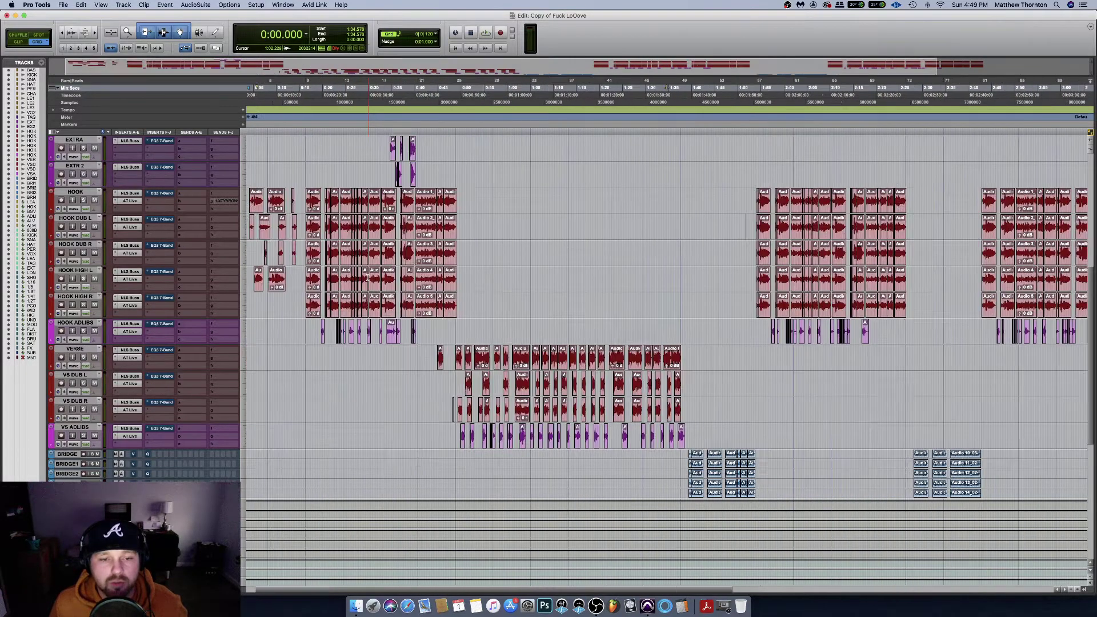
scroll(602, 245, "up", 2)
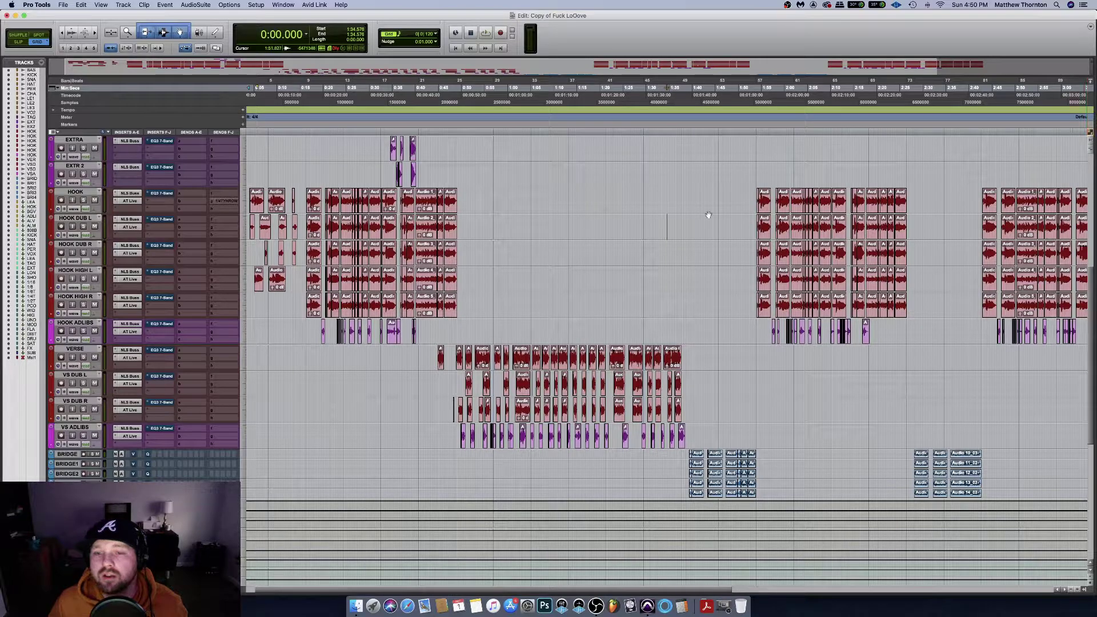
Compare the instrument clips with the vocal clips and inspect the edited verse takes more closely
scroll(530, 273, "up", 10)
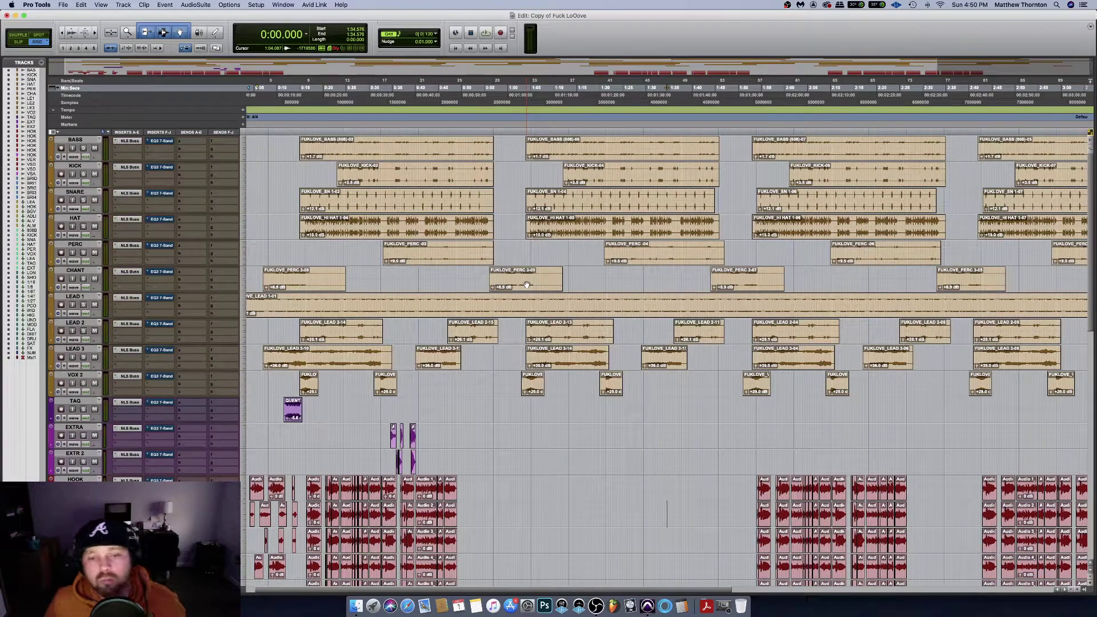
scroll(527, 283, "right", 3)
scroll(526, 284, "down", 10)
scroll(523, 284, "left", 4)
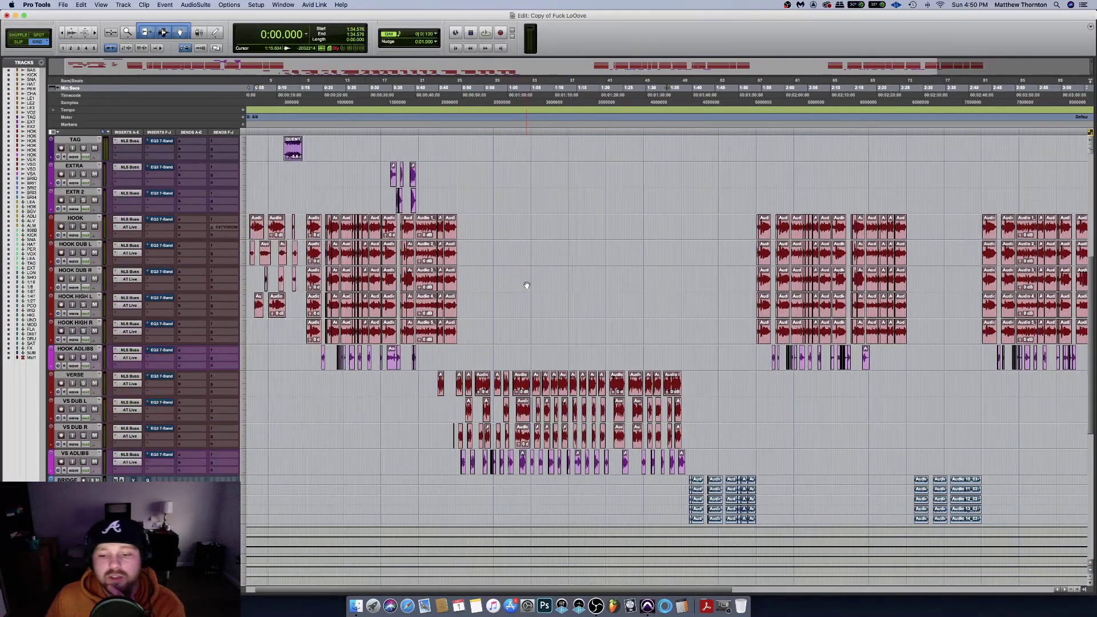
scroll(517, 284, "up", 3)
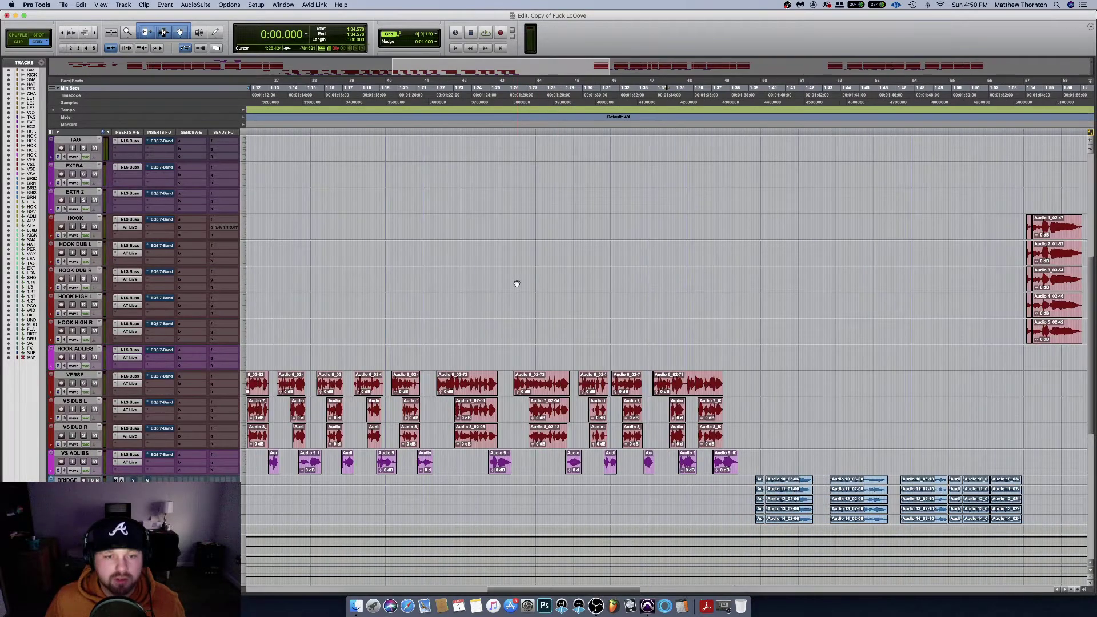
Extend the start of the HOOK clip that follows the tag about half a second earlier to expose the trimmed audio
scroll(453, 313, "up", 2)
scroll(455, 315, "left", 6)
scroll(455, 315, "up", 2)
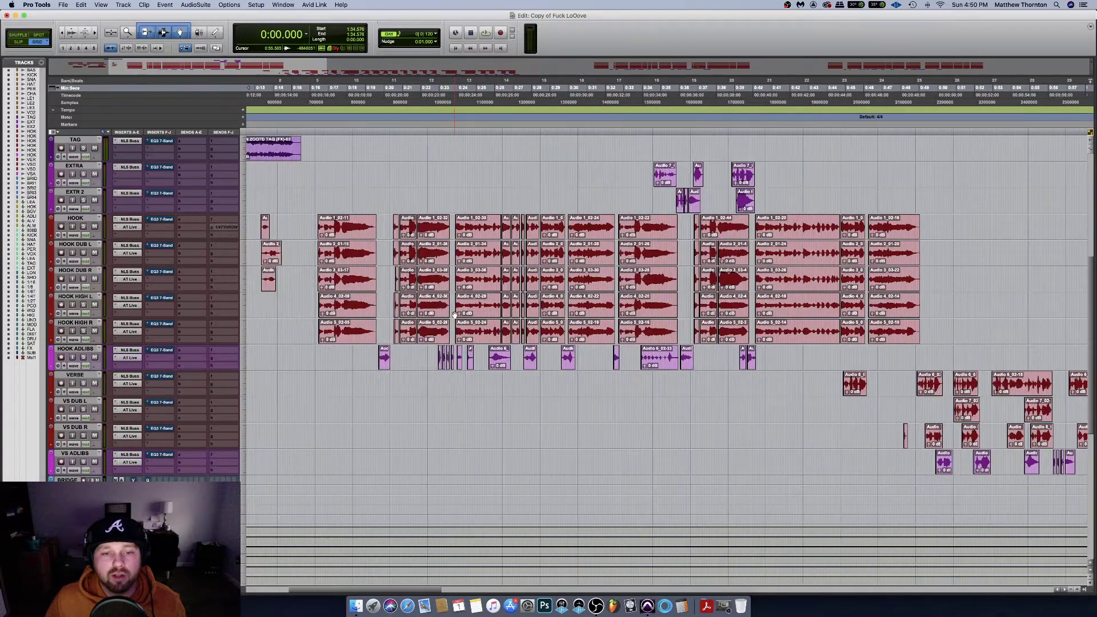
scroll(455, 315, "left", 4)
scroll(527, 314, "left", 6)
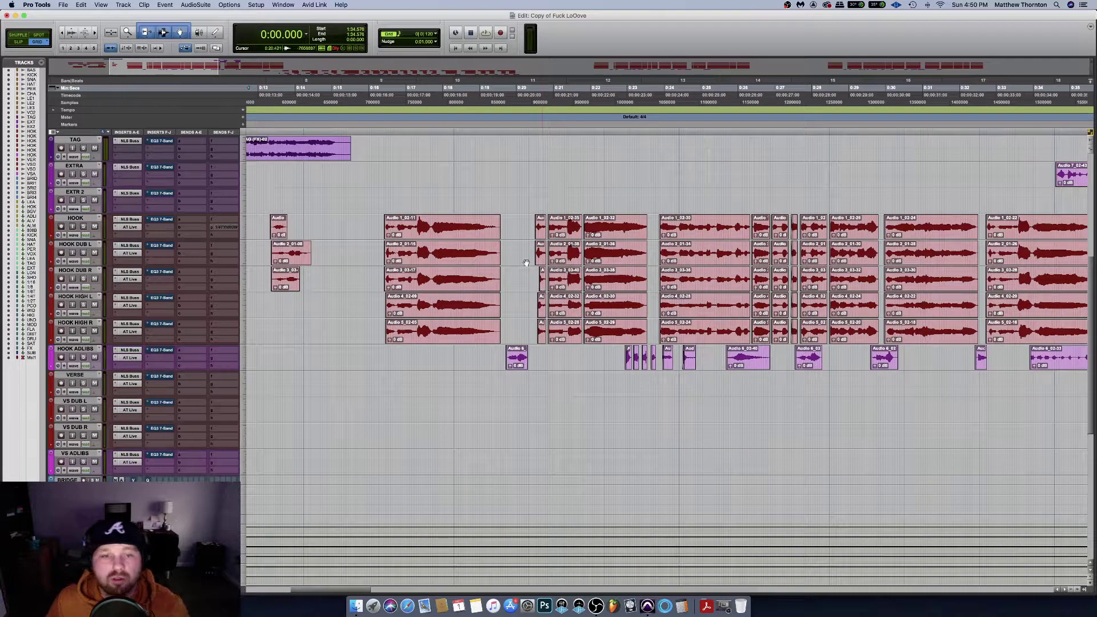
scroll(527, 263, "down", 1)
left_click_drag(386, 202, 364, 204)
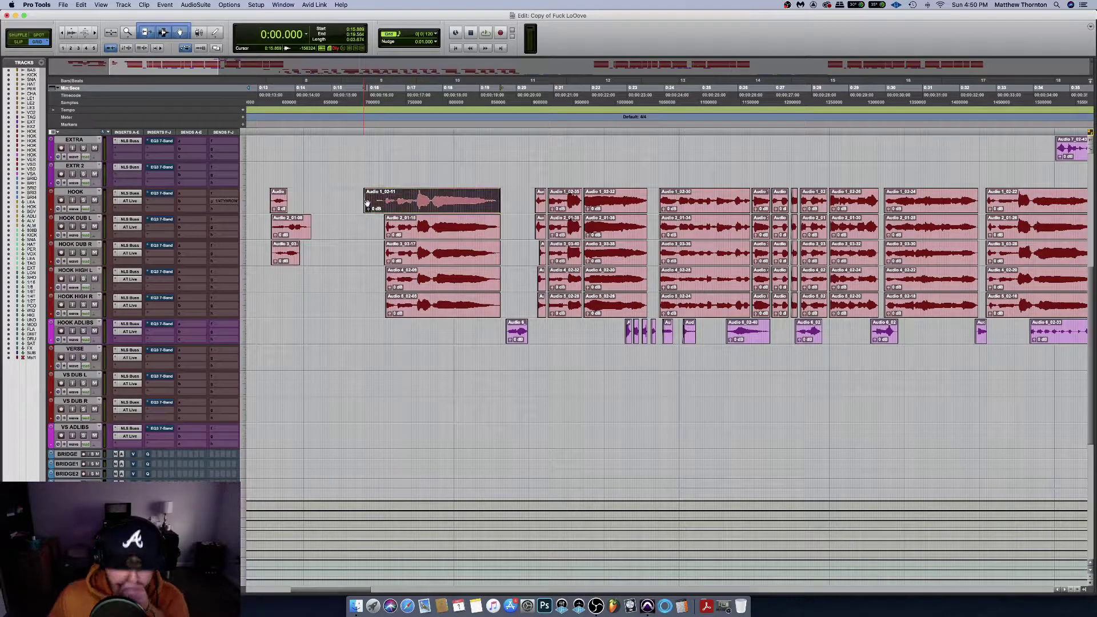
Solo the HOOK track and play back the extended clip from its start
key("shift+s")
left_click(364, 107)
key("space")
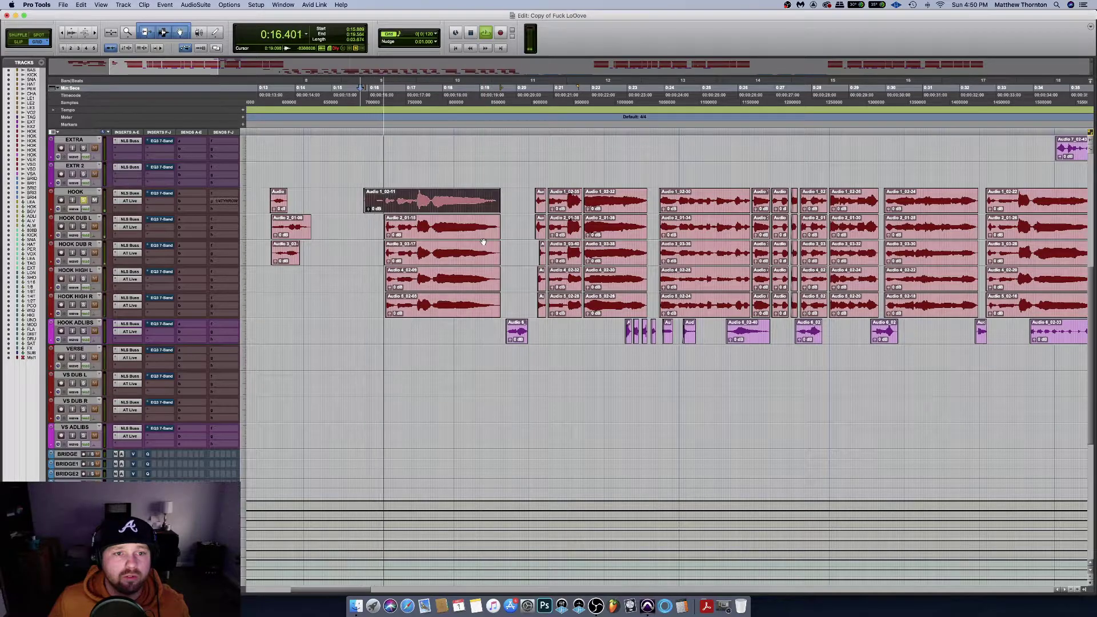
key("space")
key("space")
key("space")
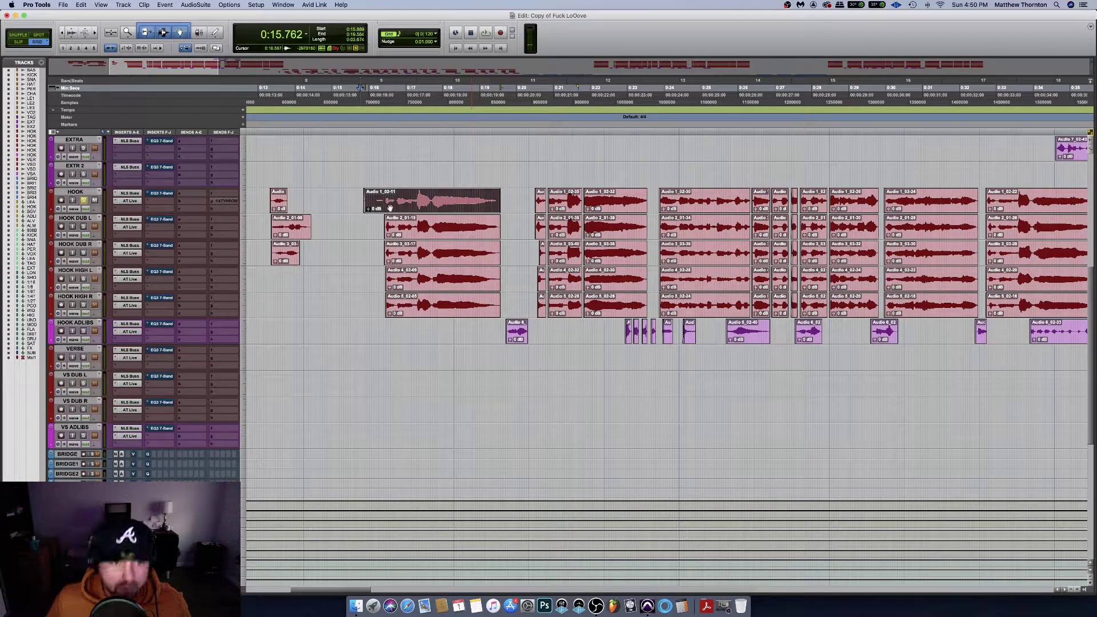
Trim the HOOK clip's start back in line with the hook doubles and take the track out of solo
left_click_drag(375, 201, 384, 200)
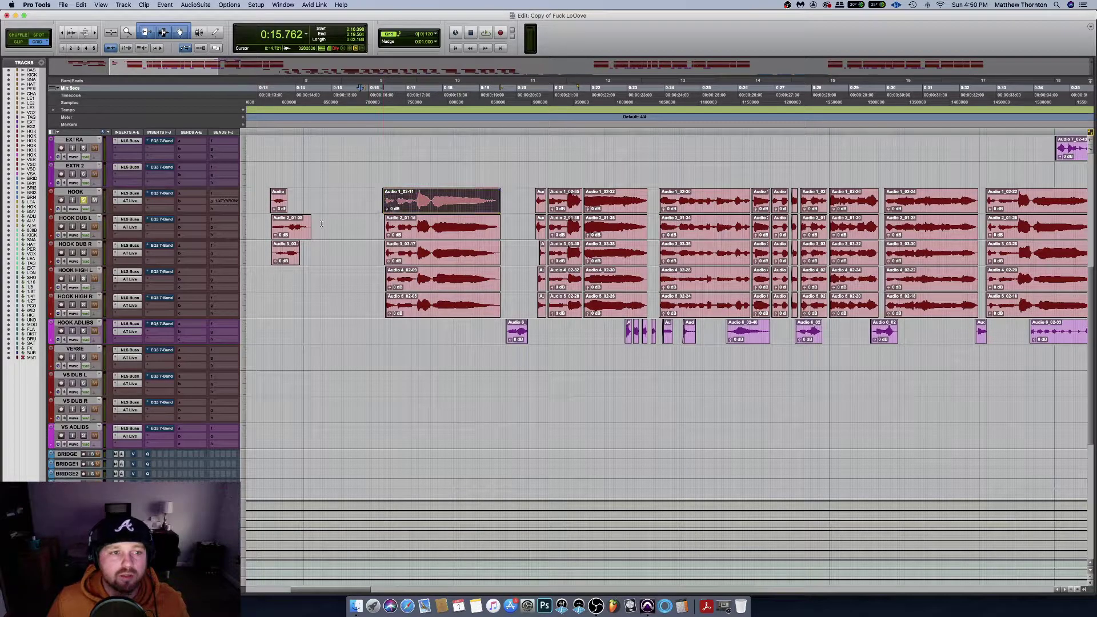
left_click(84, 201)
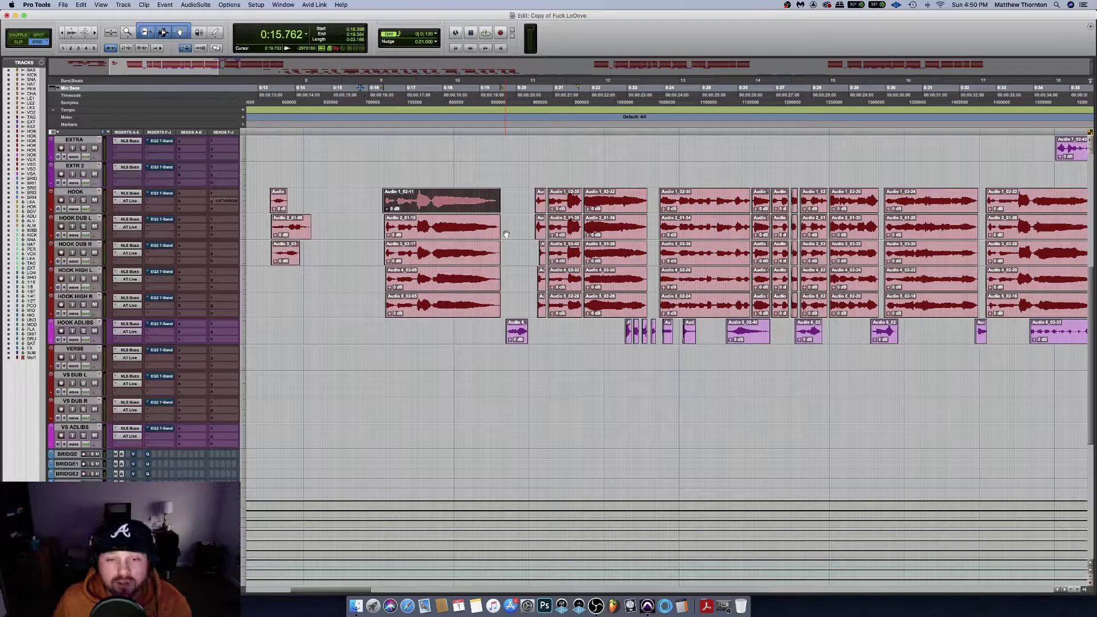
Look over the trimmed hook, verse and ad-lib clips along the timeline through the end of the verse
scroll(506, 234, "right", 10)
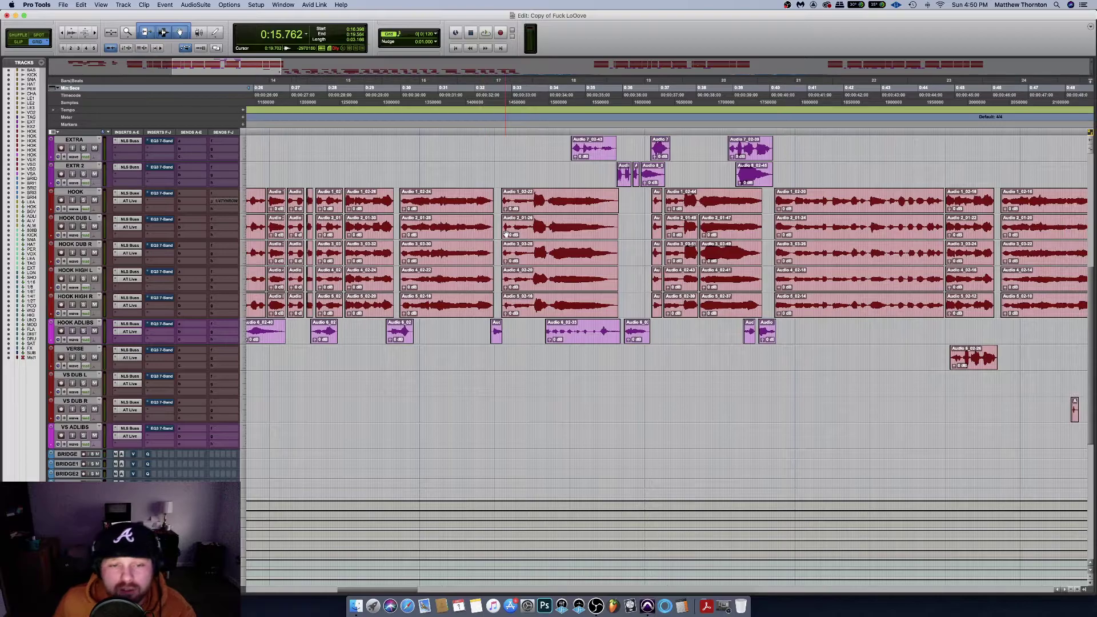
scroll(507, 234, "right", 15)
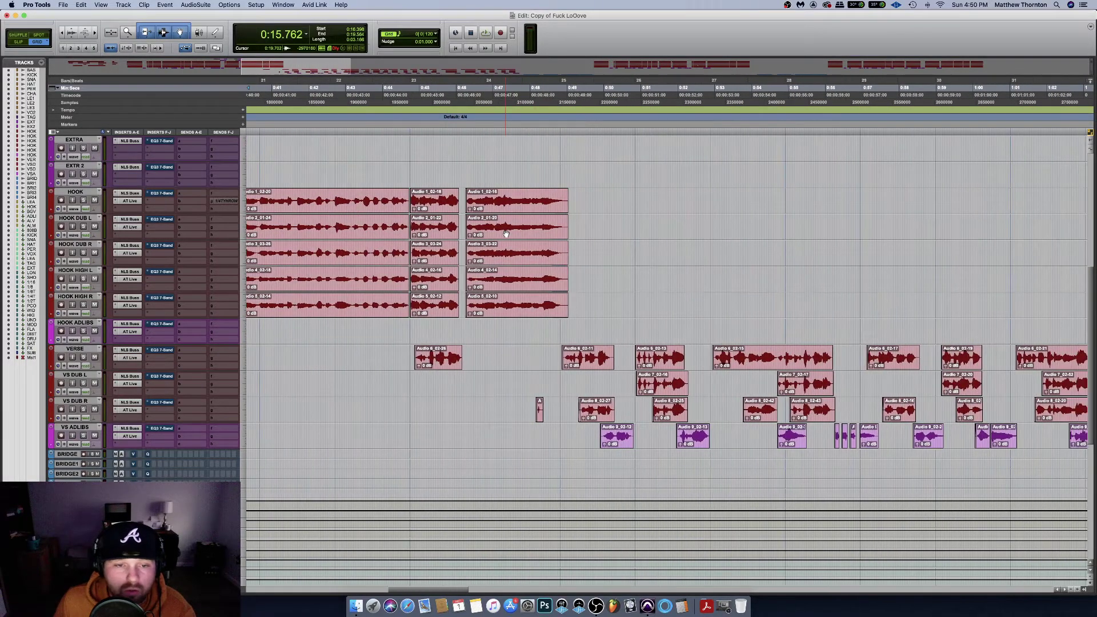
scroll(506, 234, "right", 15)
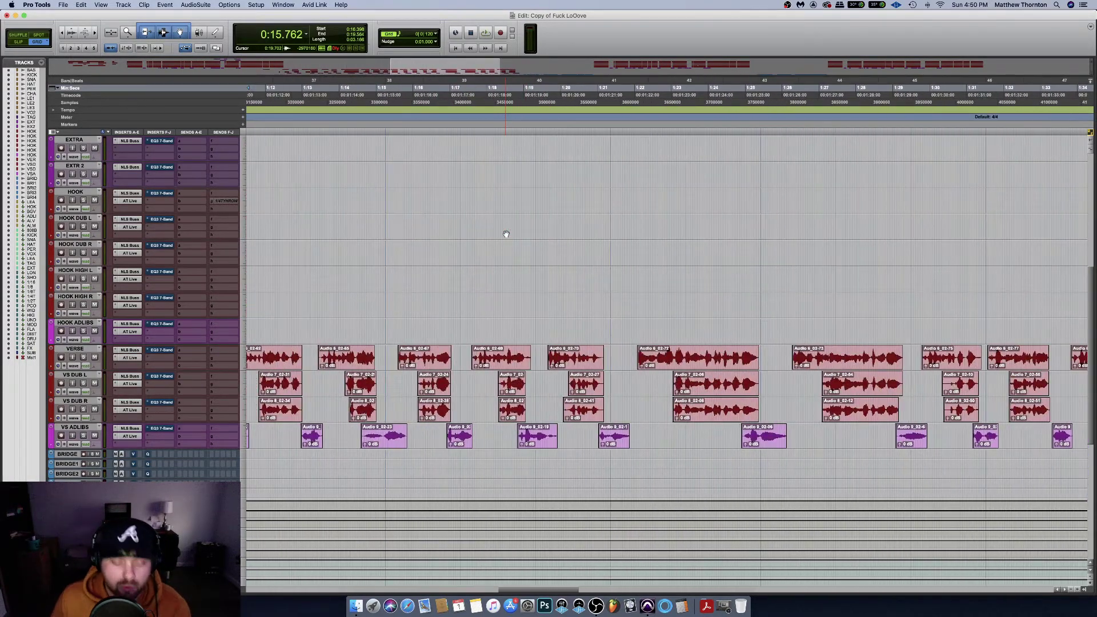
scroll(506, 233, "up", 2)
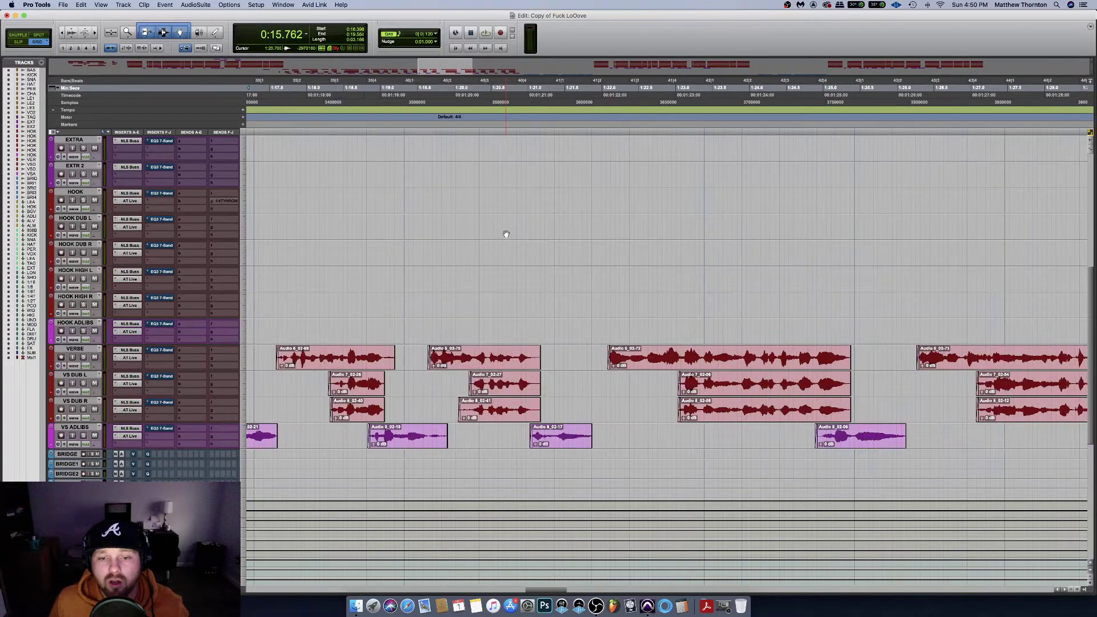
scroll(502, 227, "down", 6)
scroll(465, 252, "left", 20)
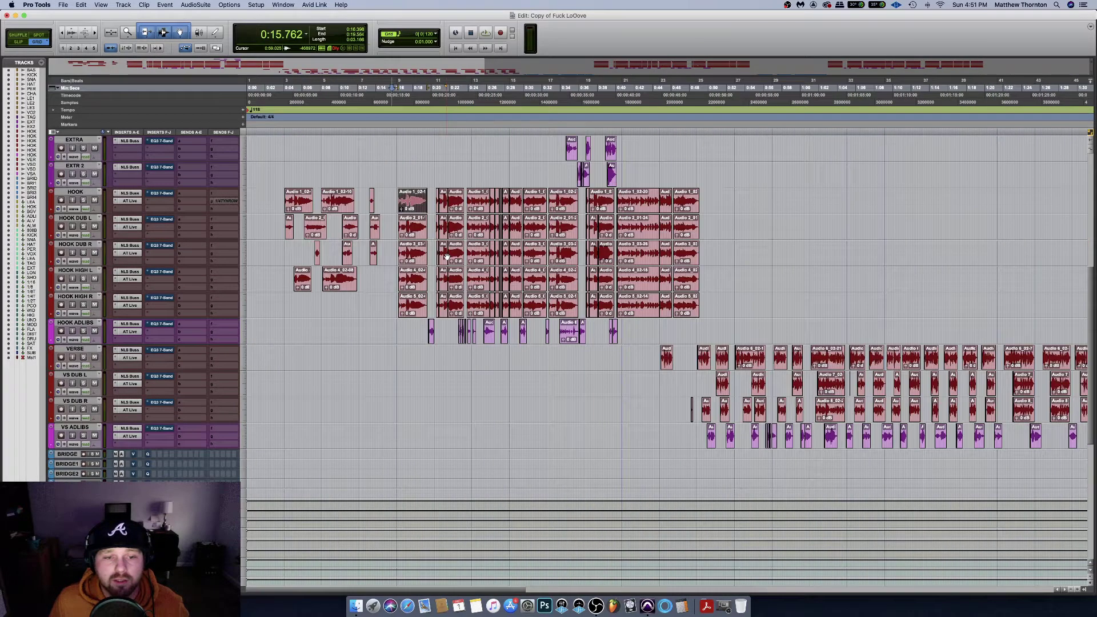
Extend the end of the HOOK ADLIBS clip near 0:30 about two seconds later to expose the trimmed audio
scroll(447, 256, "up", 4)
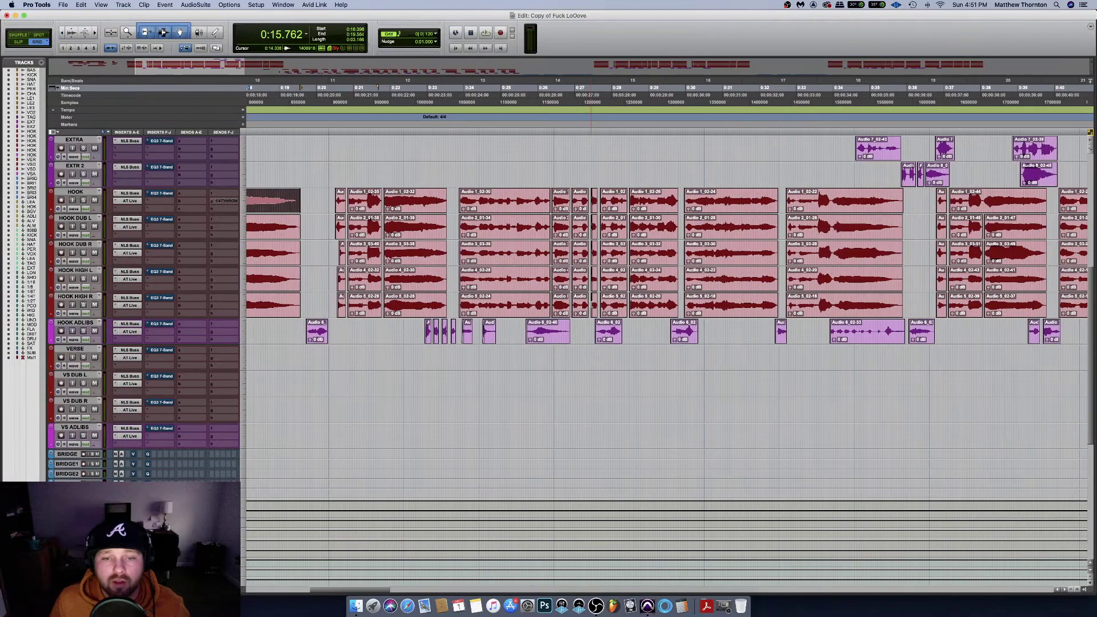
scroll(586, 309, "up", 2)
left_click_drag(584, 333, 727, 331)
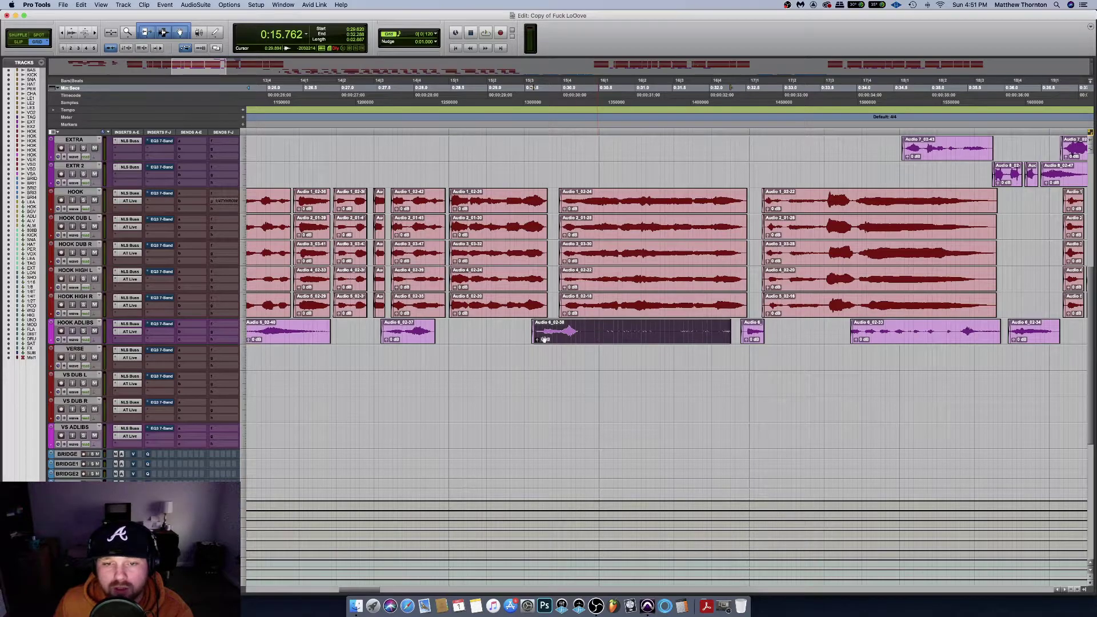
Solo the HOOK ADLIBS track and play back the extended clip from just before its start at about 0:29.6
left_click(83, 331)
left_click(530, 111)
key("space")
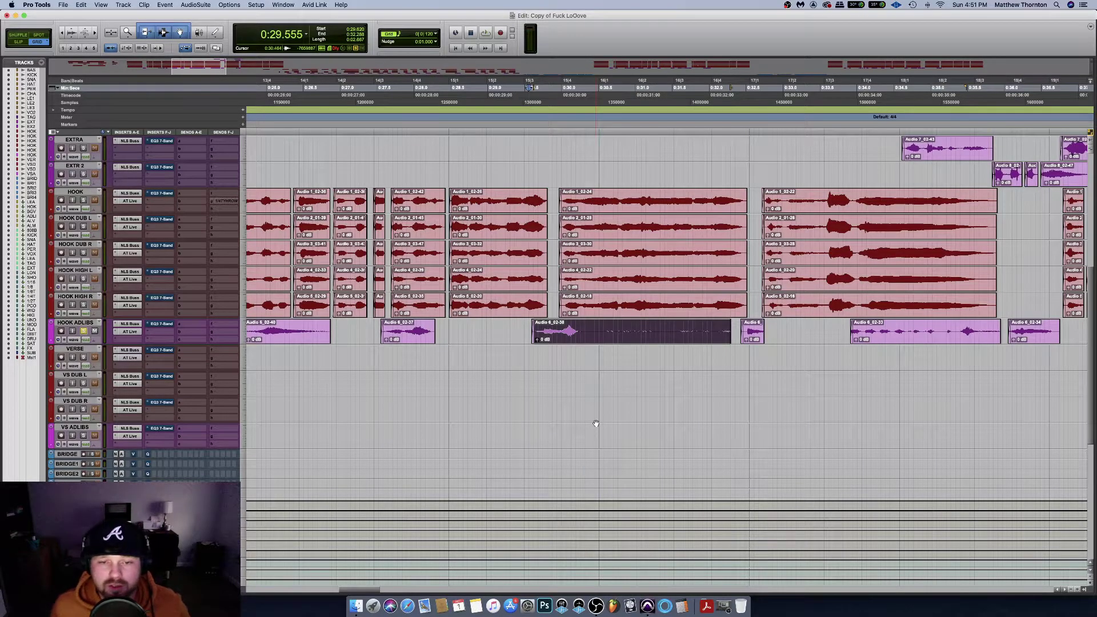
key("space")
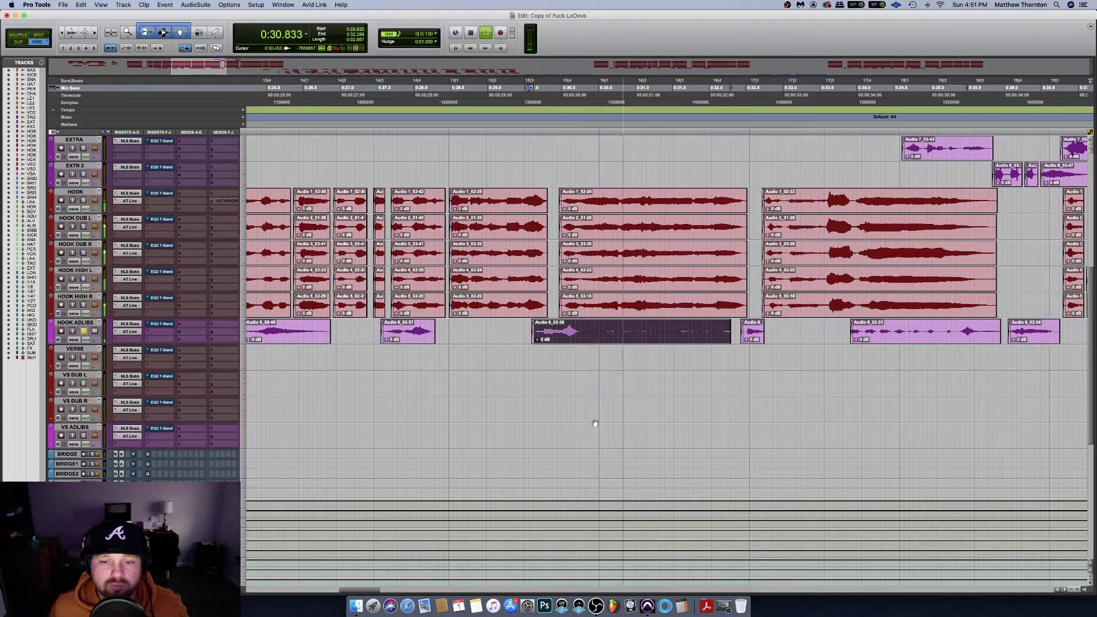
Stop playback and trim the HOOK ADLIBS clip's end back to about 0:30.3, right after the vocal phrase
key("space")
left_click_drag(730, 337, 582, 338)
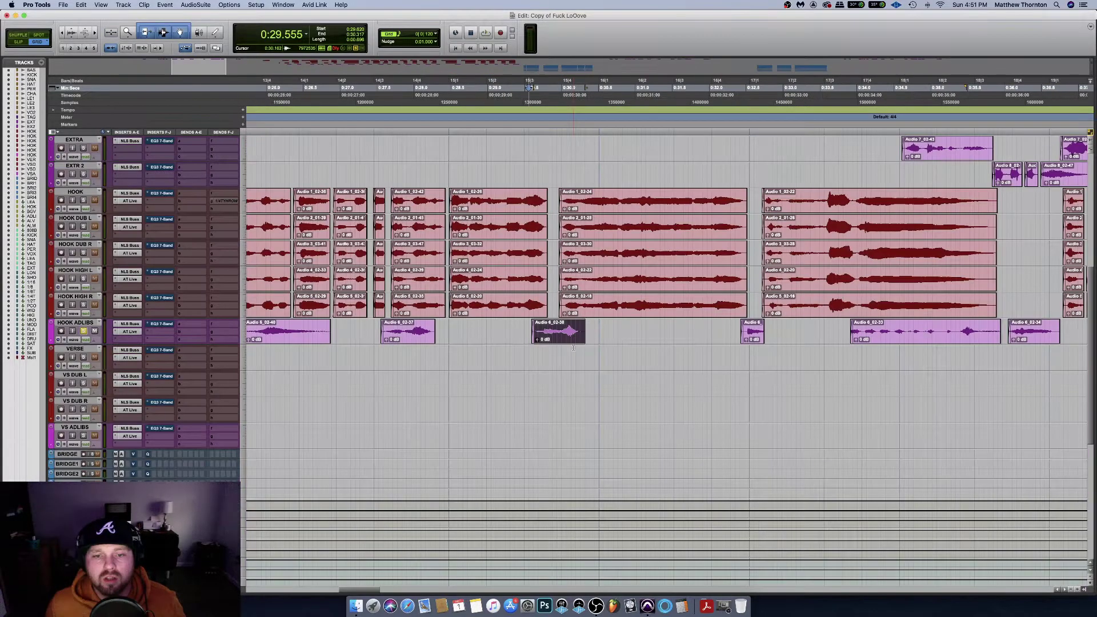
Examine the full song arrangement, comparing the instrument tracks with the cut-up hook, verse and ad-lib clips
key("super+bracketleft")
key("super+bracketleft")
key("super+bracketleft")
key("super+bracketleft")
key("super+bracketleft")
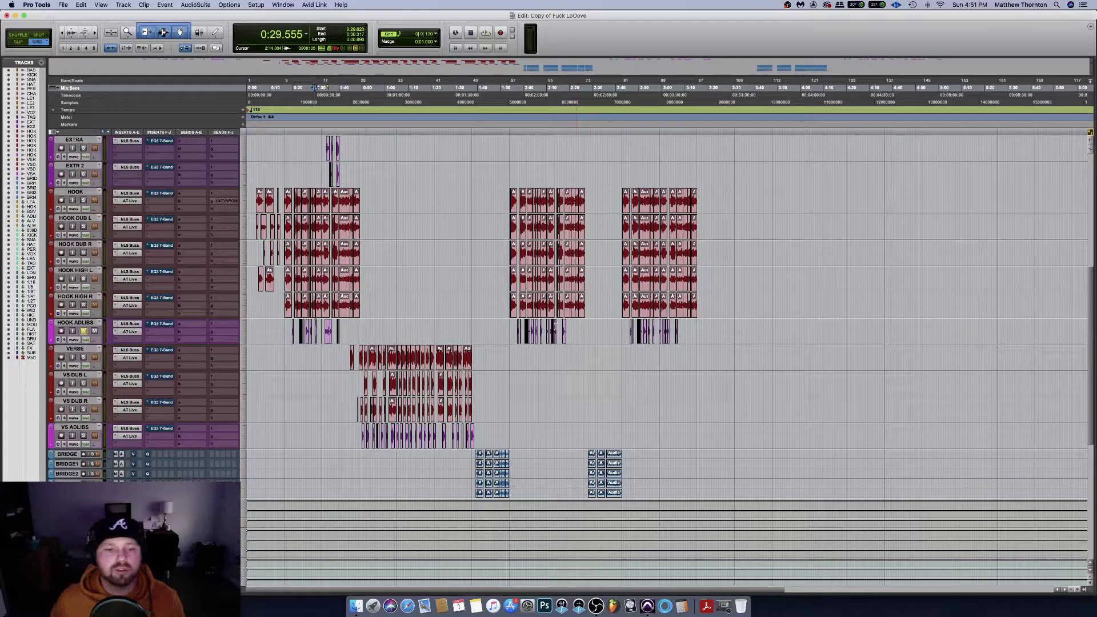
scroll(463, 329, "up", 10)
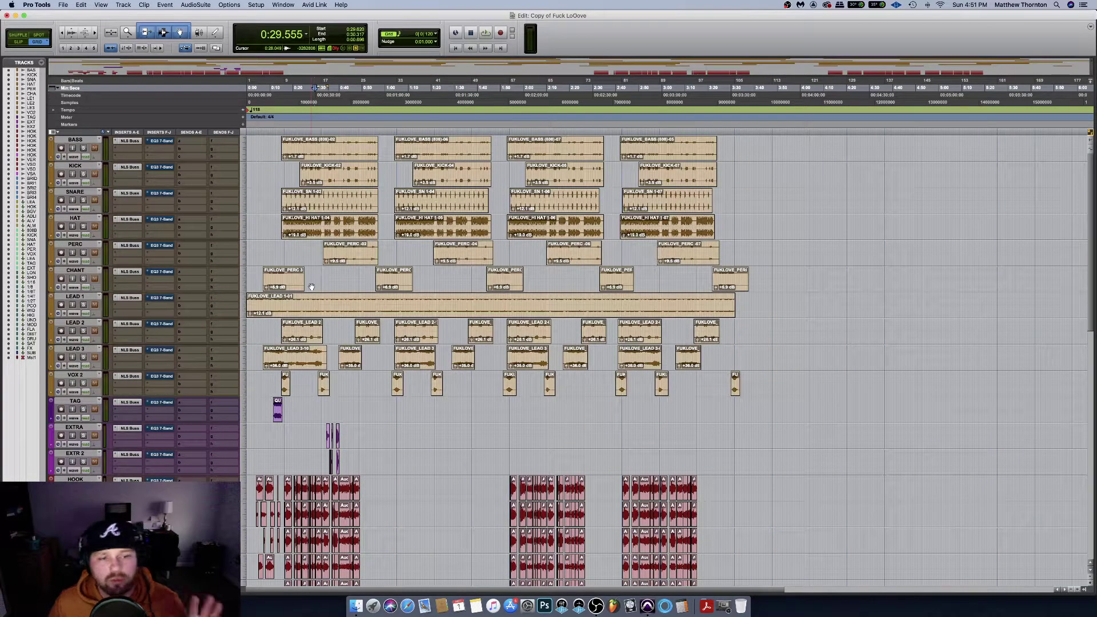
scroll(311, 286, "down", 10)
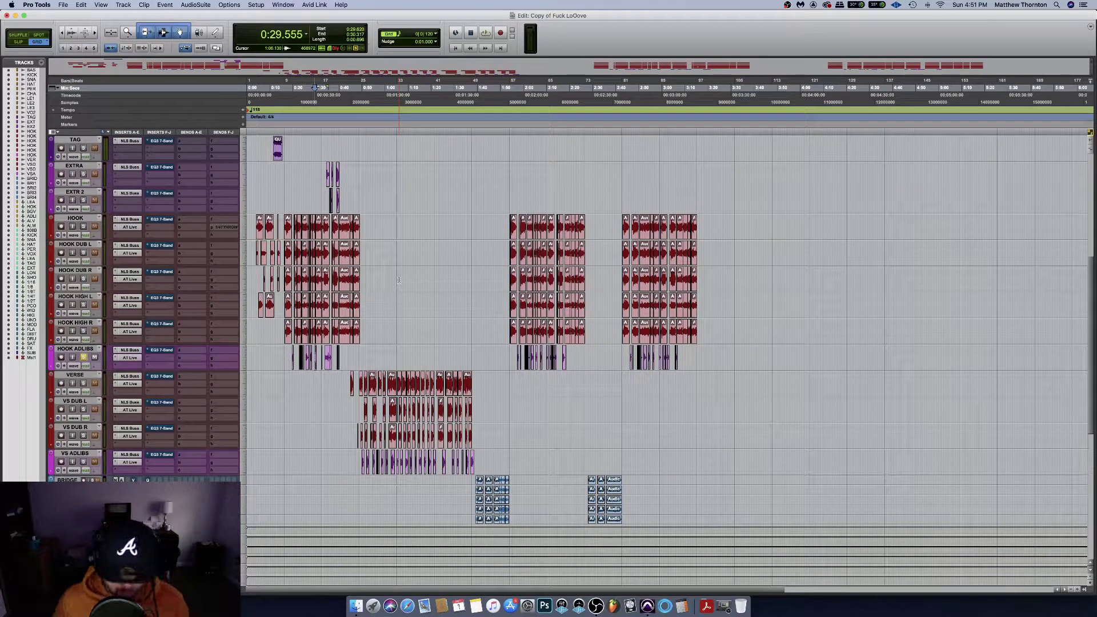
key("super+bracketright")
key("super+bracketright")
key("super+bracketright")
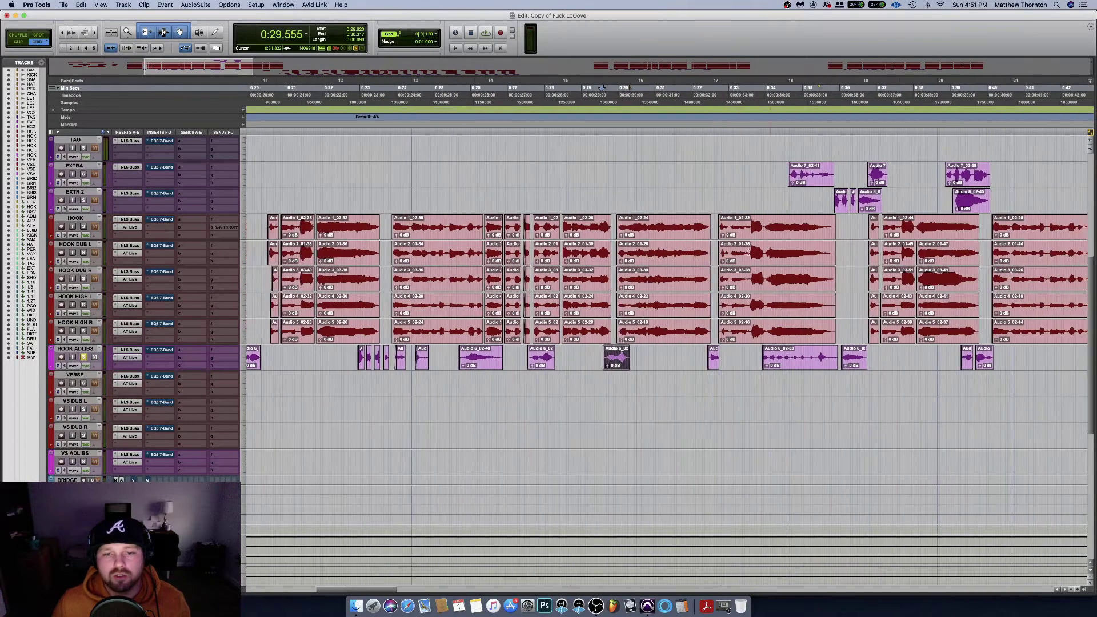
key("super+bracketleft")
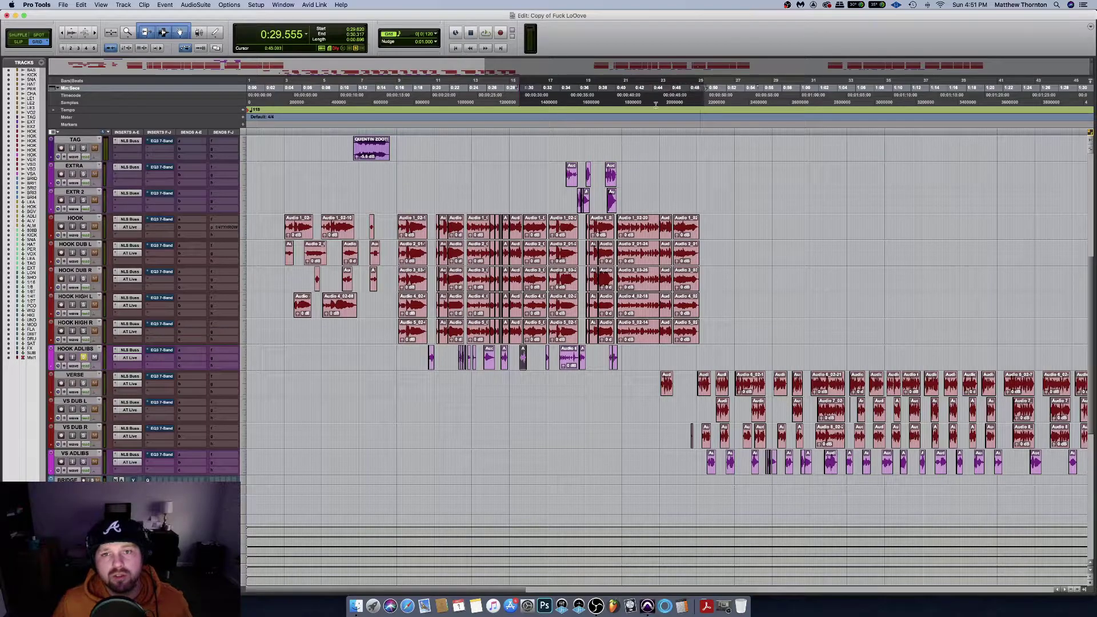
Check the transport's playback mode options, including Loop, with the playback range set over the first hook
key("space")
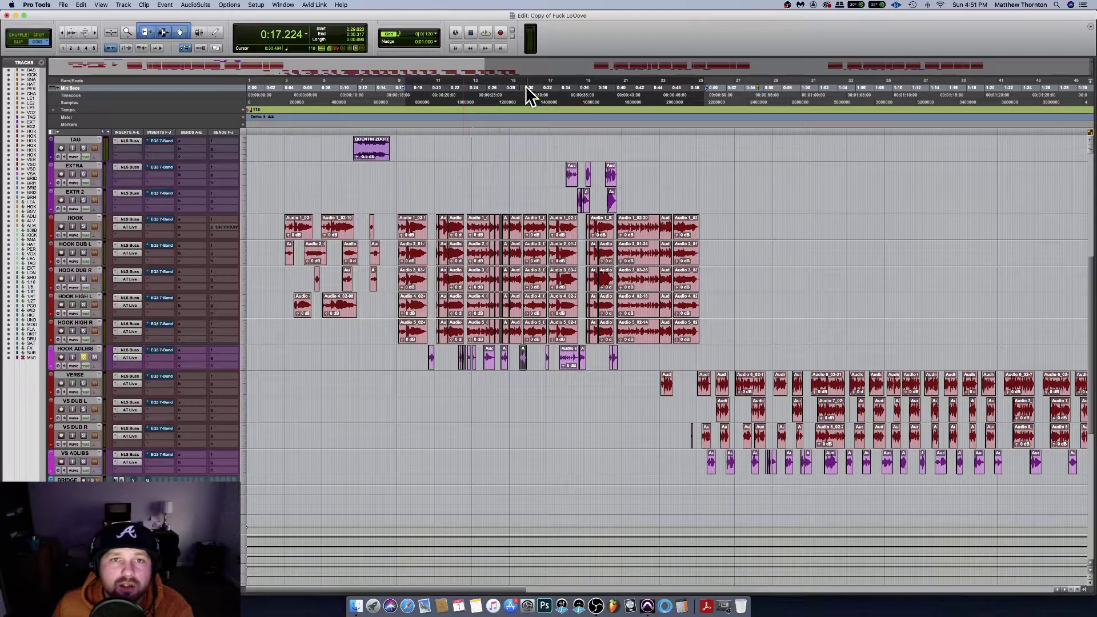
right_click(485, 33)
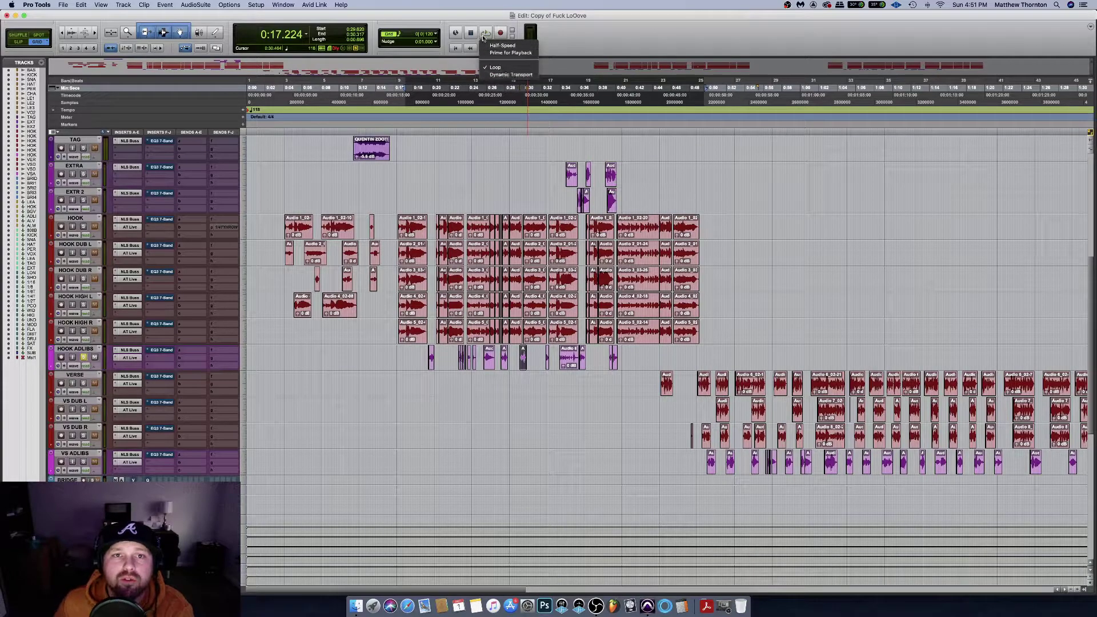
left_click(587, 104)
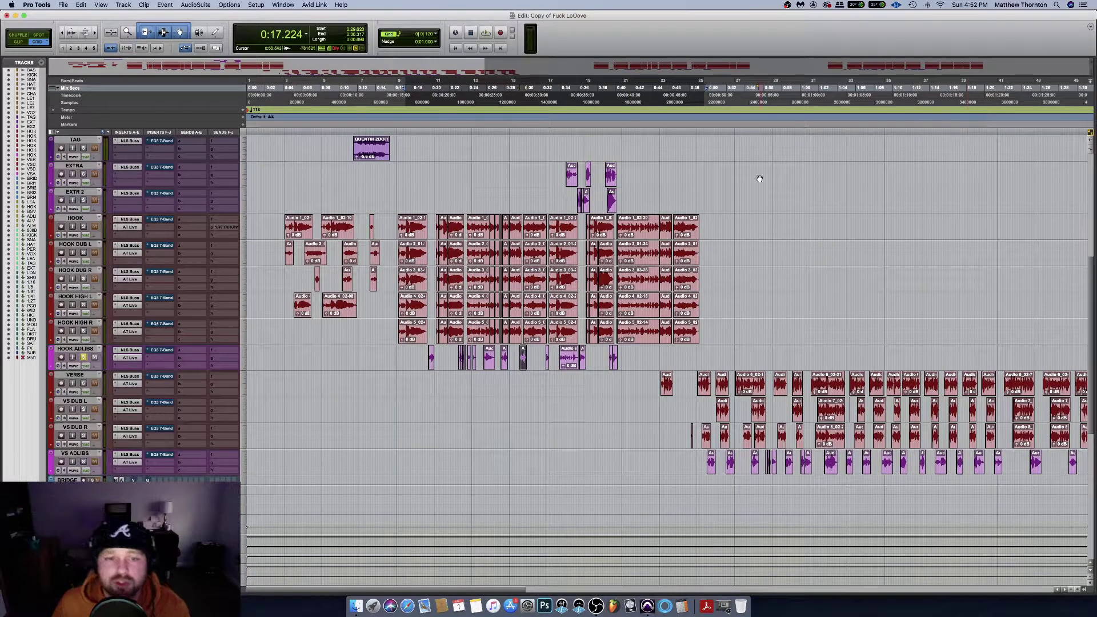
scroll(192, 128, "down", 1)
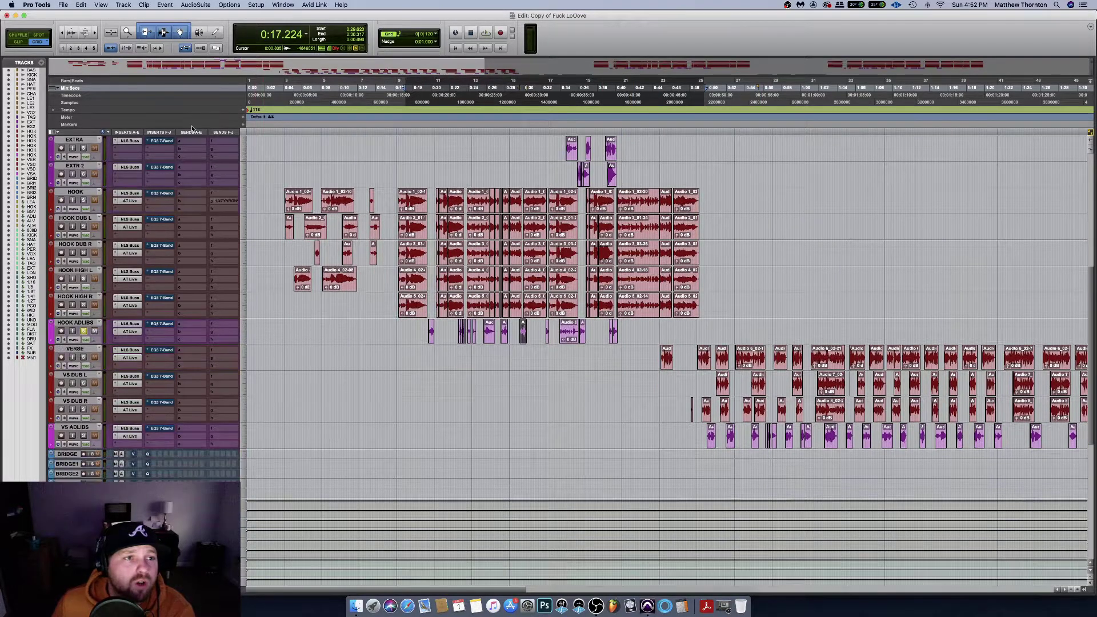
left_click(159, 51)
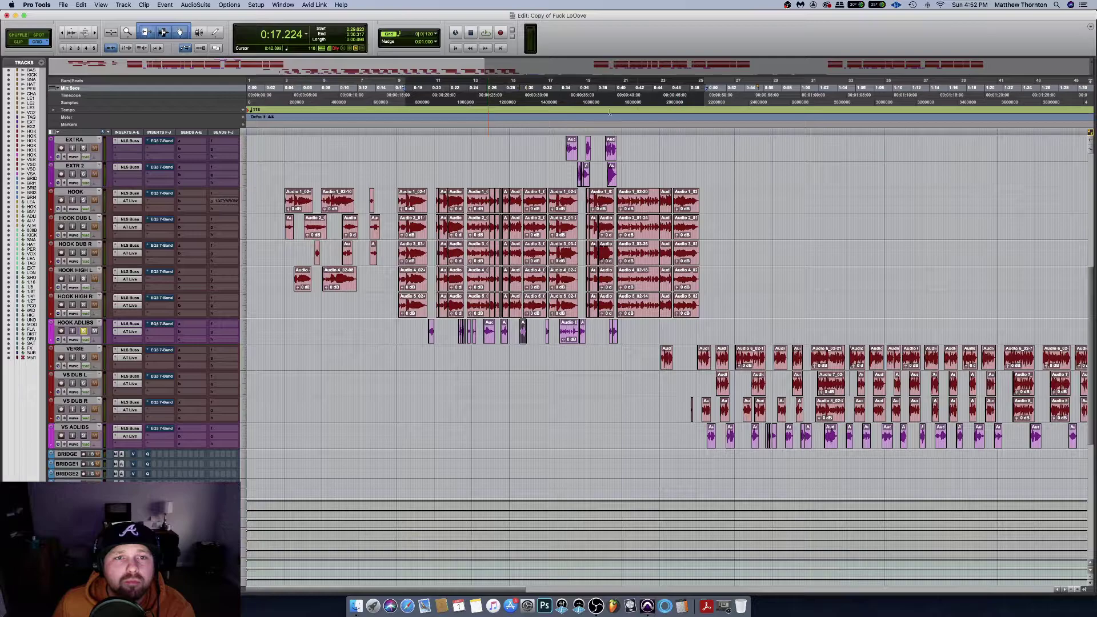
Clear the playback range over the hook and audition the verse from about 0:58.6 and from about 0:52
left_click(637, 98)
left_click(787, 97)
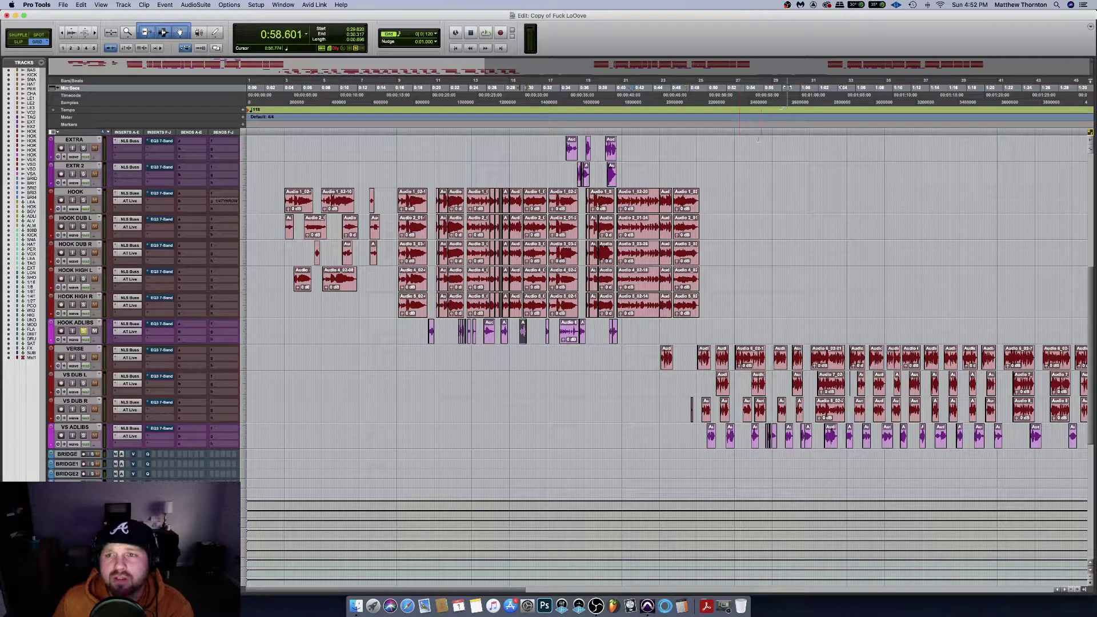
key("space")
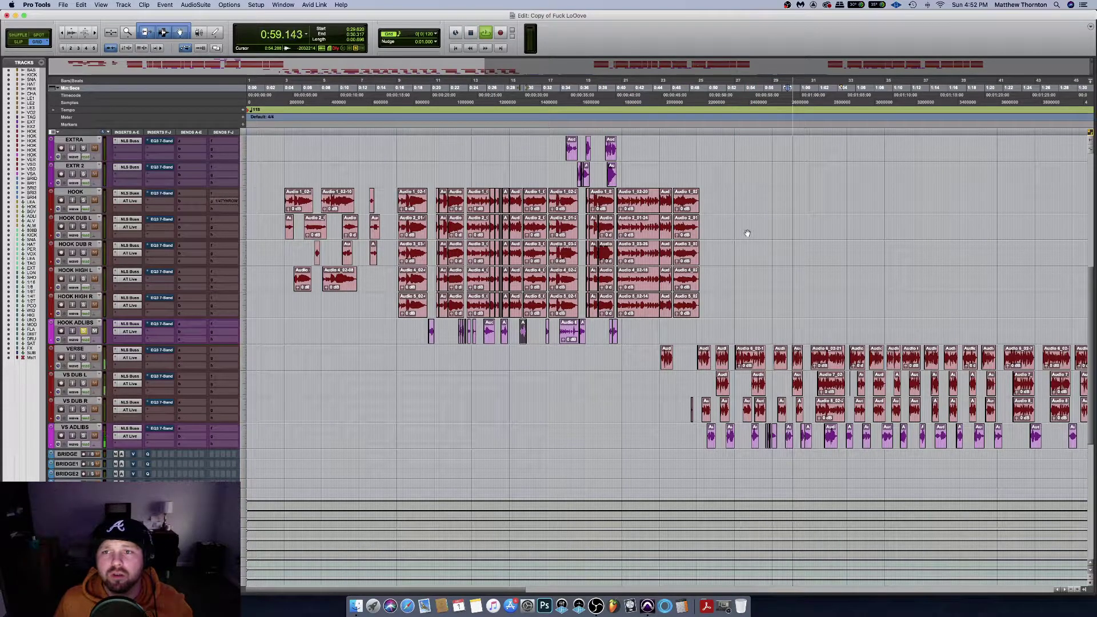
key("space")
key("space")
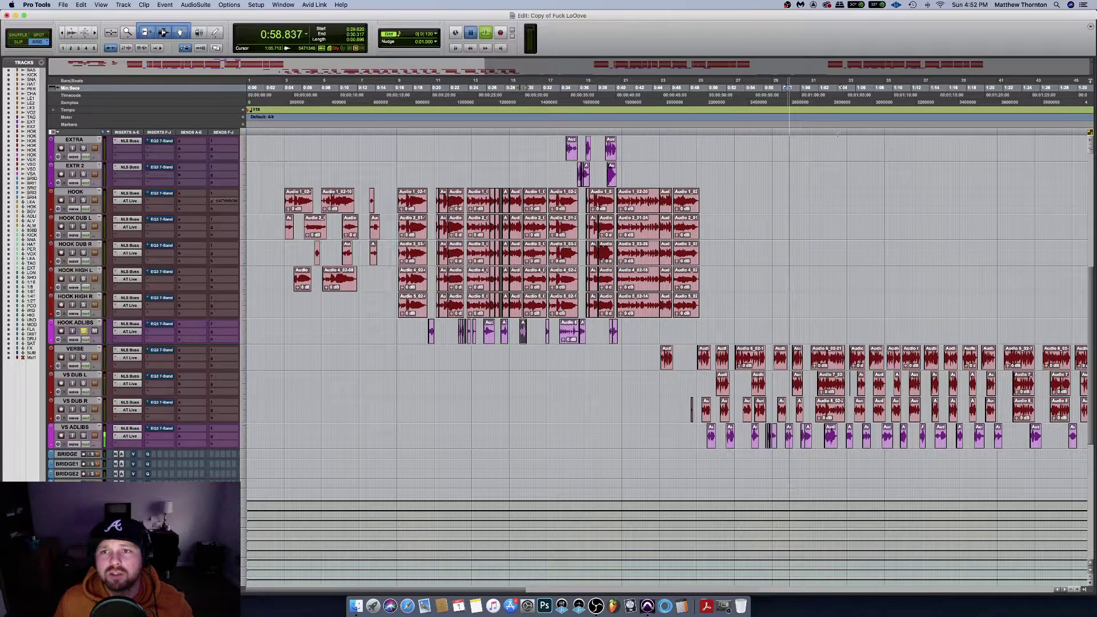
left_click(751, 90)
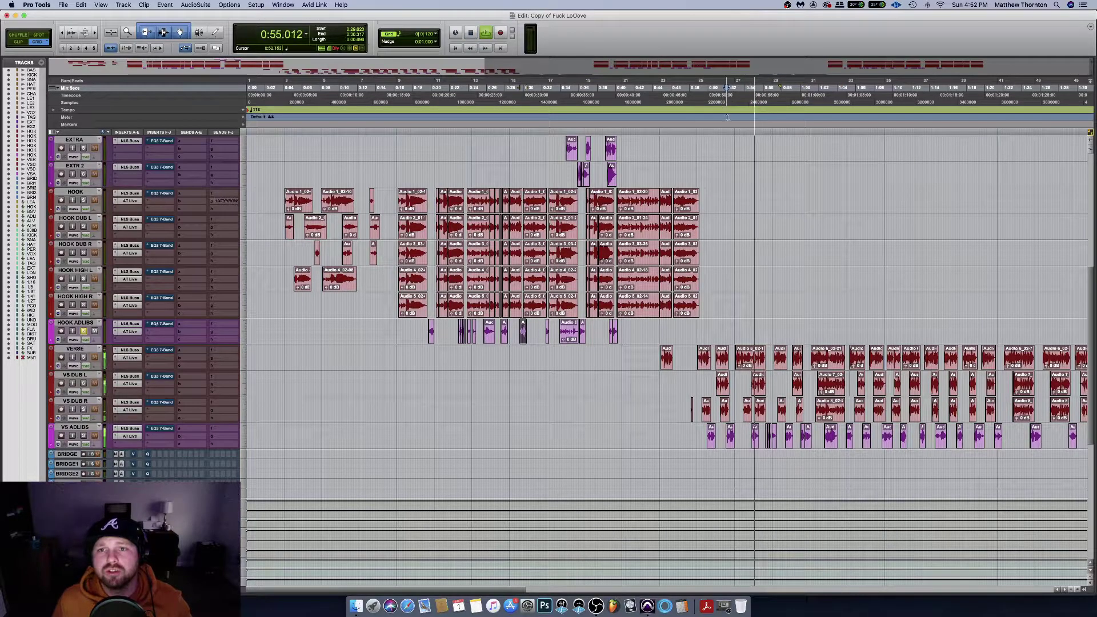
key("space")
left_click(727, 104)
Locate the second hook after the bridge and play it back from its start at about 1:53
scroll(729, 104, "right", 5)
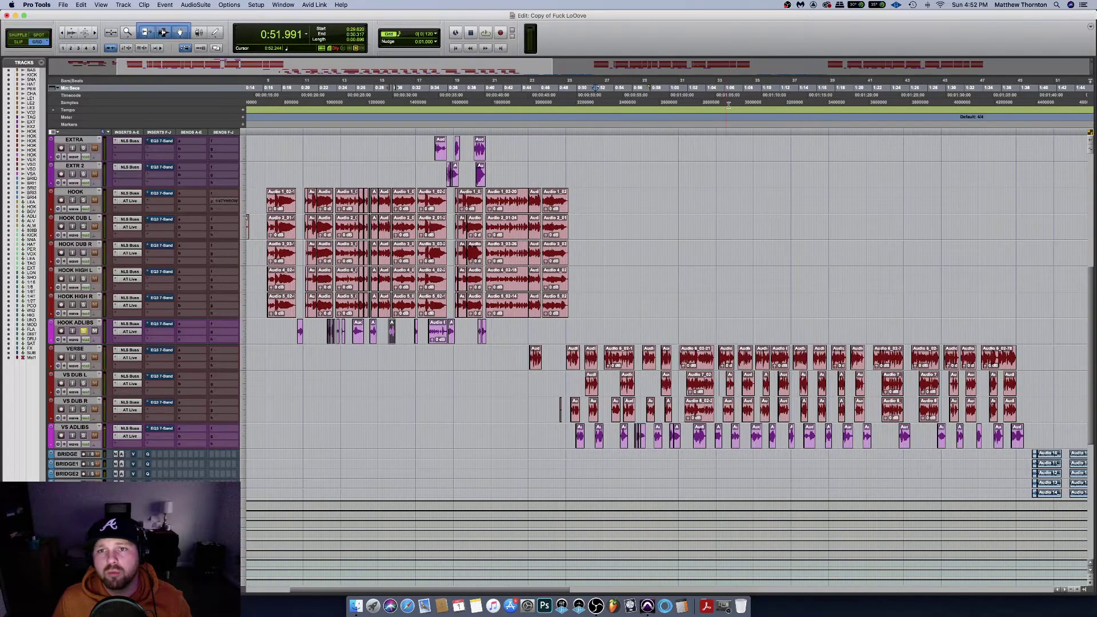
scroll(633, 121, "right", 20)
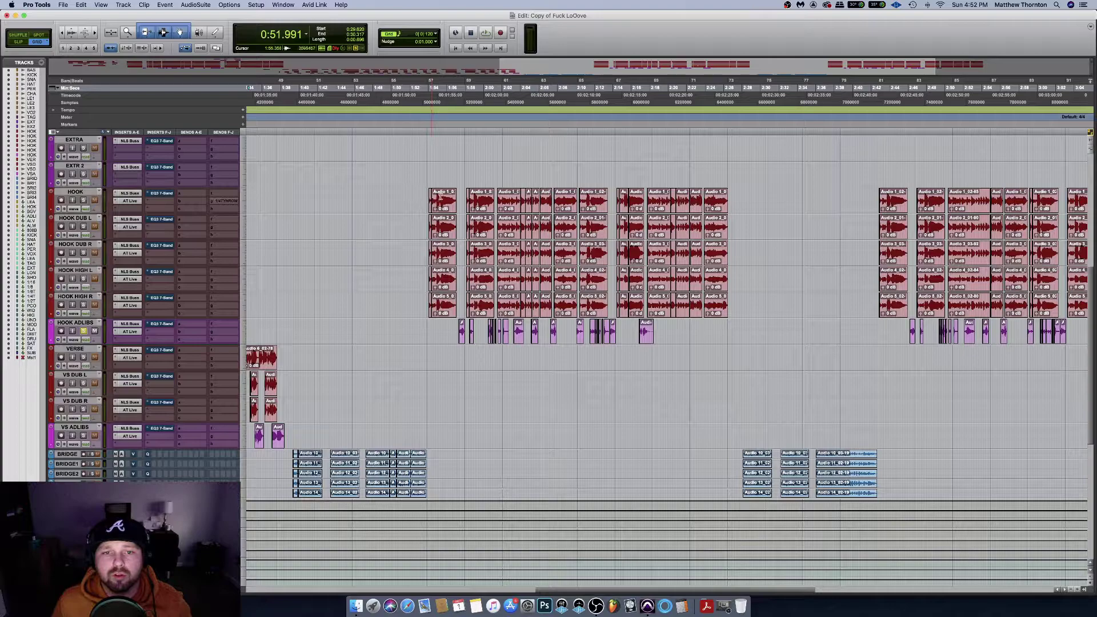
scroll(446, 123, "left", 8)
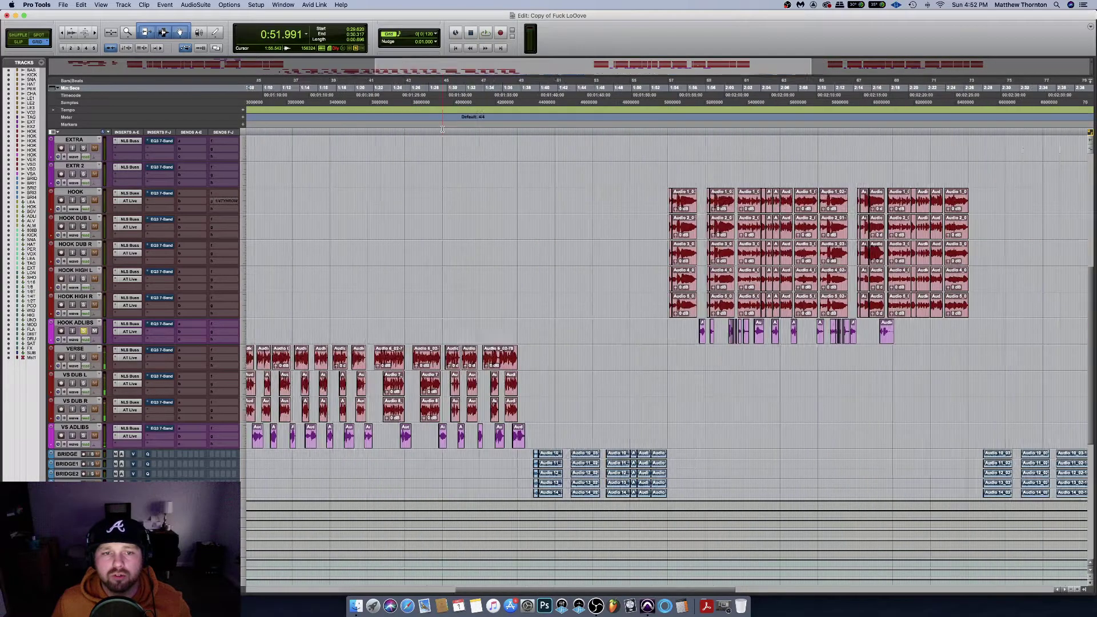
scroll(765, 136, "left", 12)
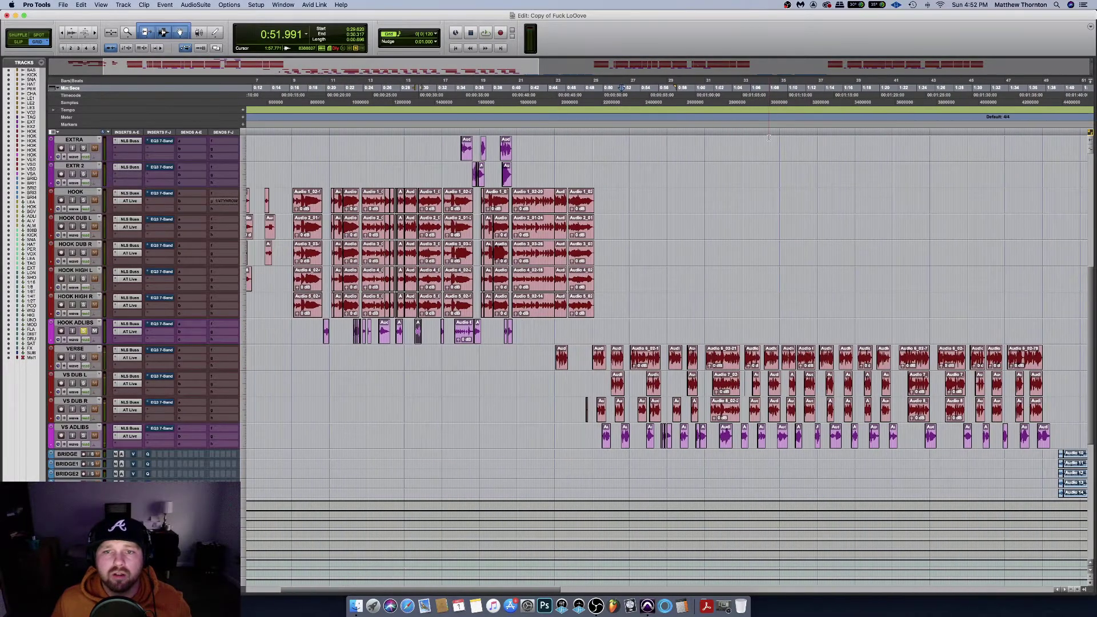
scroll(571, 137, "right", 15)
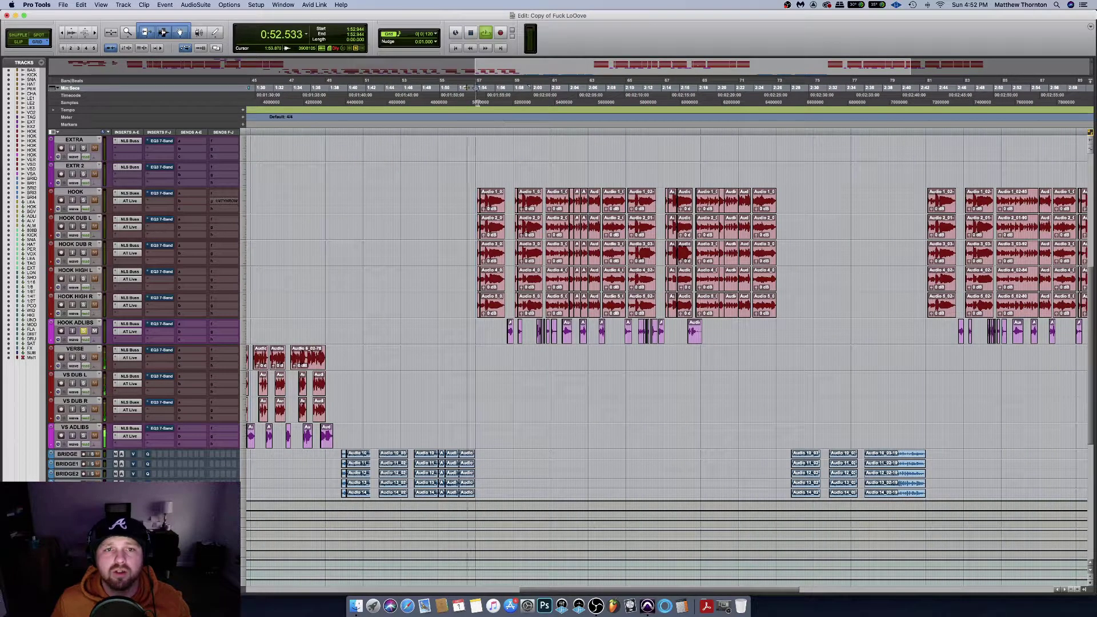
scroll(514, 135, "left", 20)
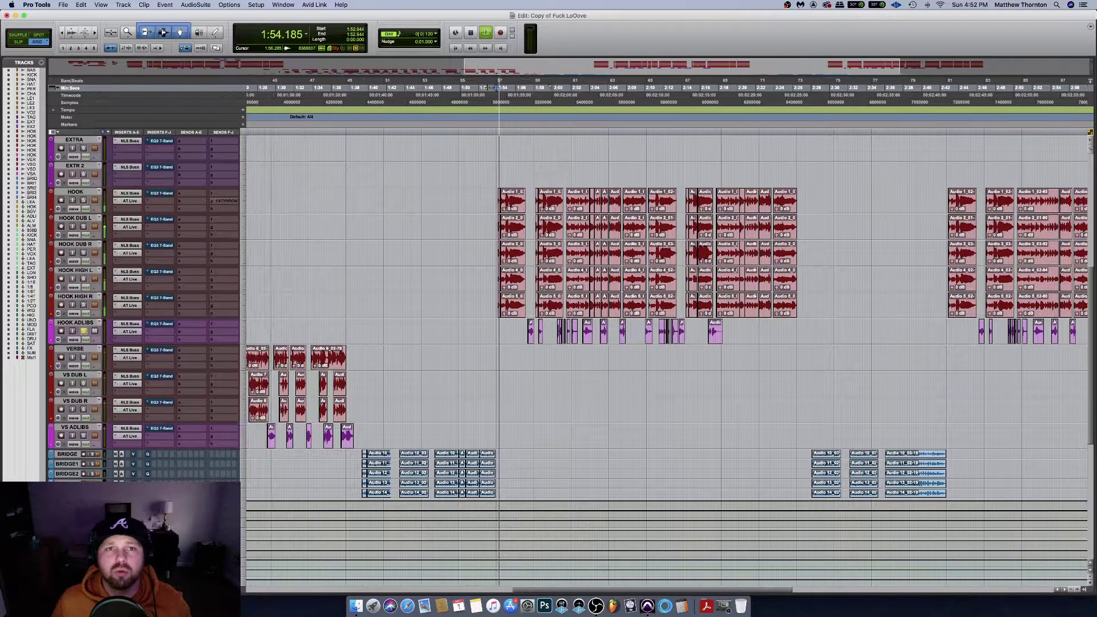
key("space")
Examine how the bass, drum, percussion and lead clips are arranged across the hooks and verse
scroll(634, 154, "up", 10)
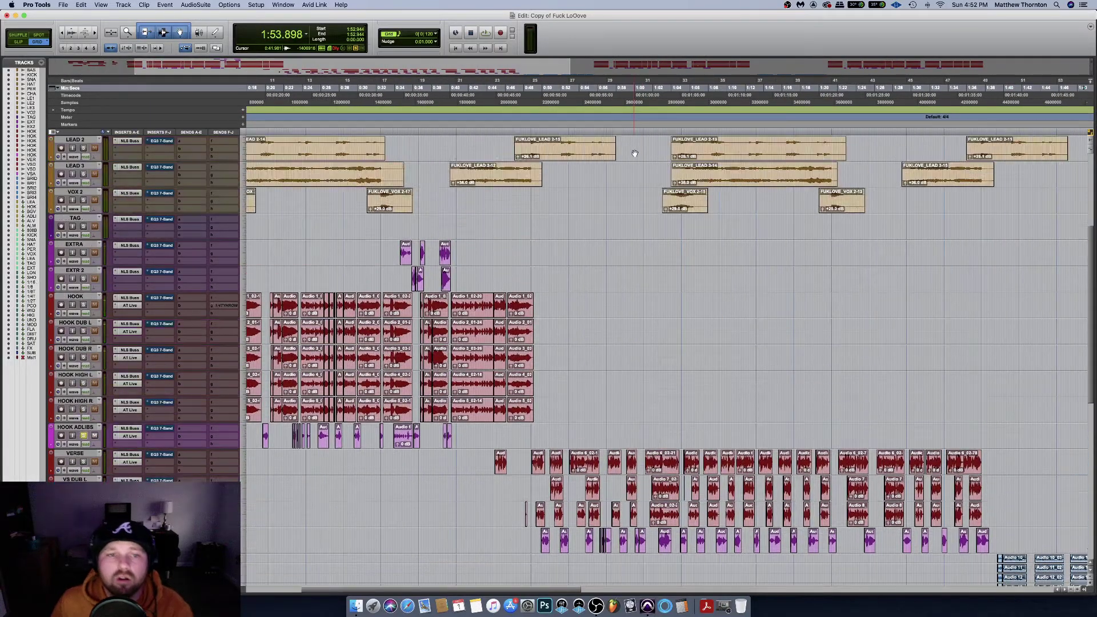
scroll(618, 156, "up", 3)
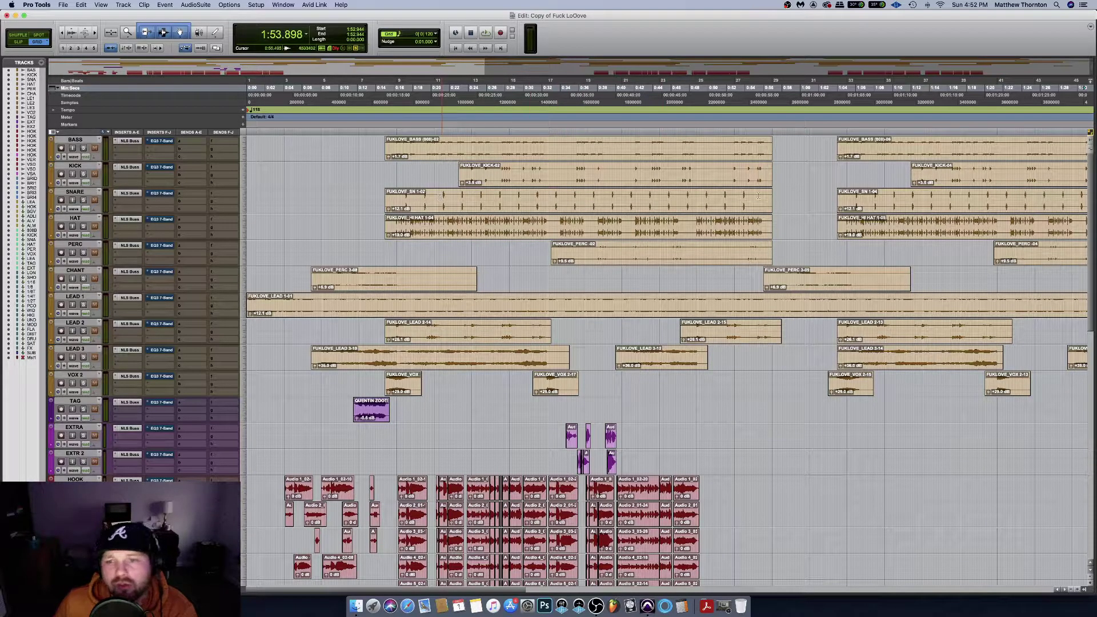
scroll(665, 183, "right", 10)
scroll(669, 183, "right", 15)
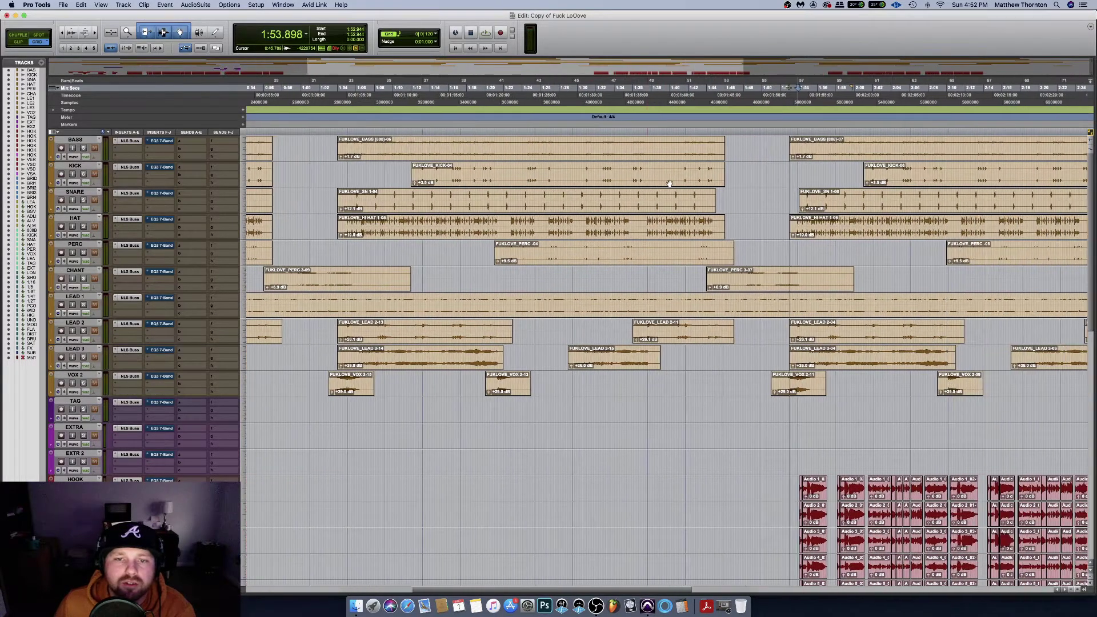
scroll(670, 182, "right", 5)
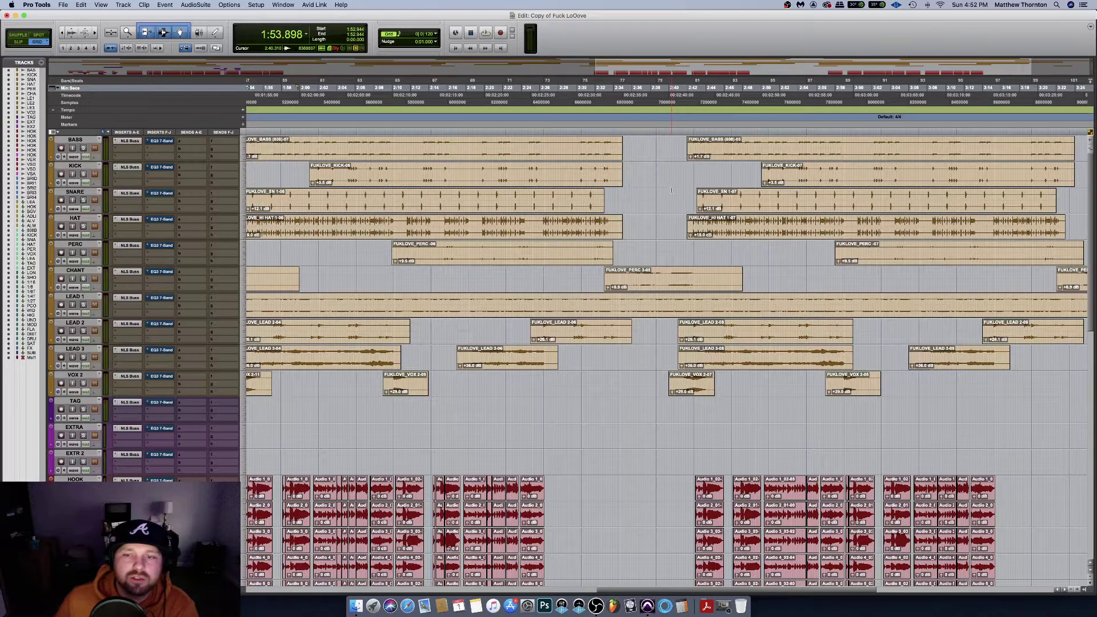
scroll(669, 183, "right", 3)
scroll(671, 190, "left", 7)
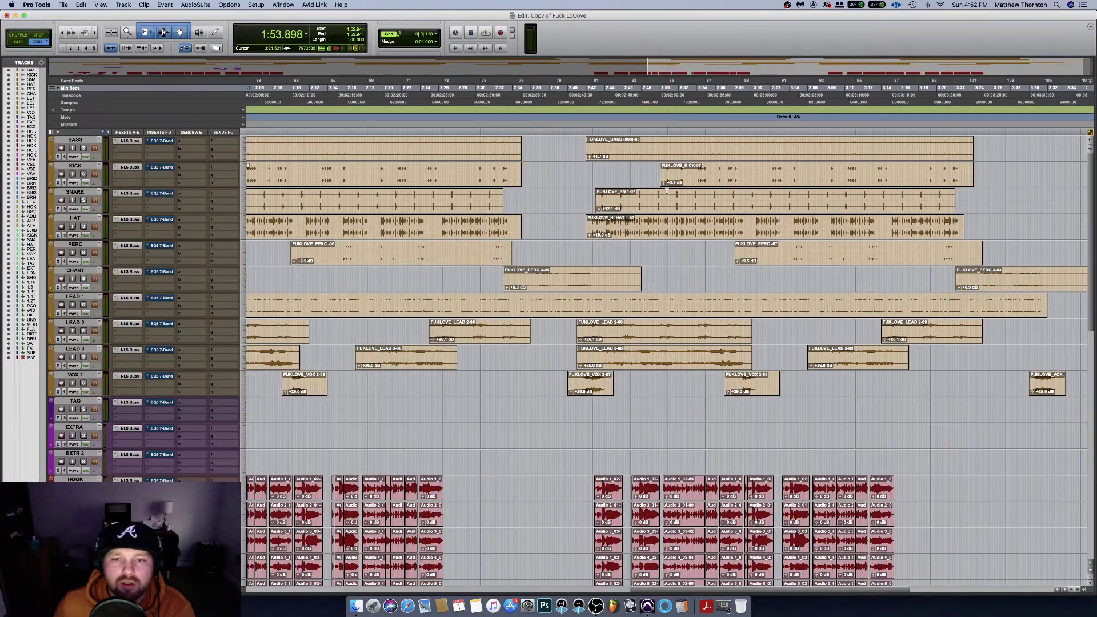
Turn off the solo on the HOOK ADLIBS track after going back through the arrangement
scroll(631, 196, "left", 3)
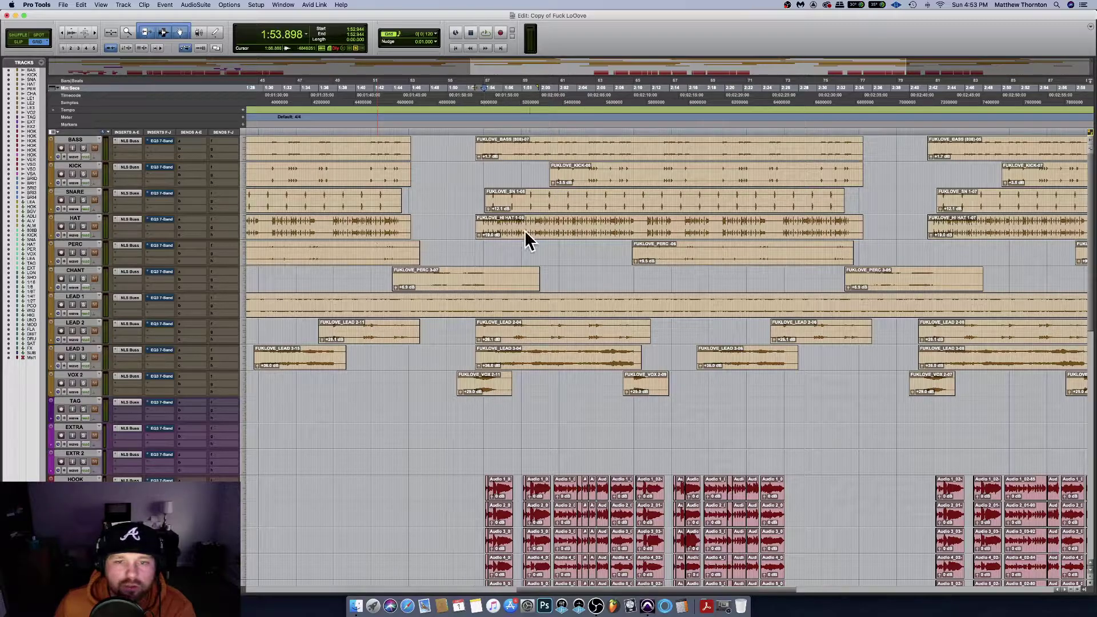
scroll(525, 234, "left", 5)
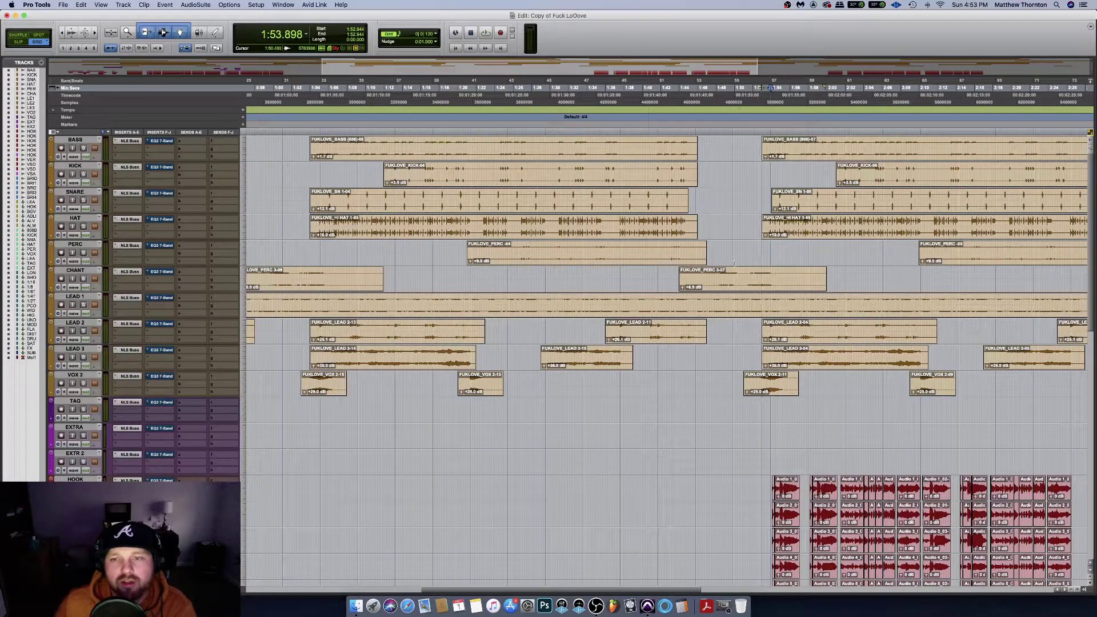
scroll(392, 306, "left", 8)
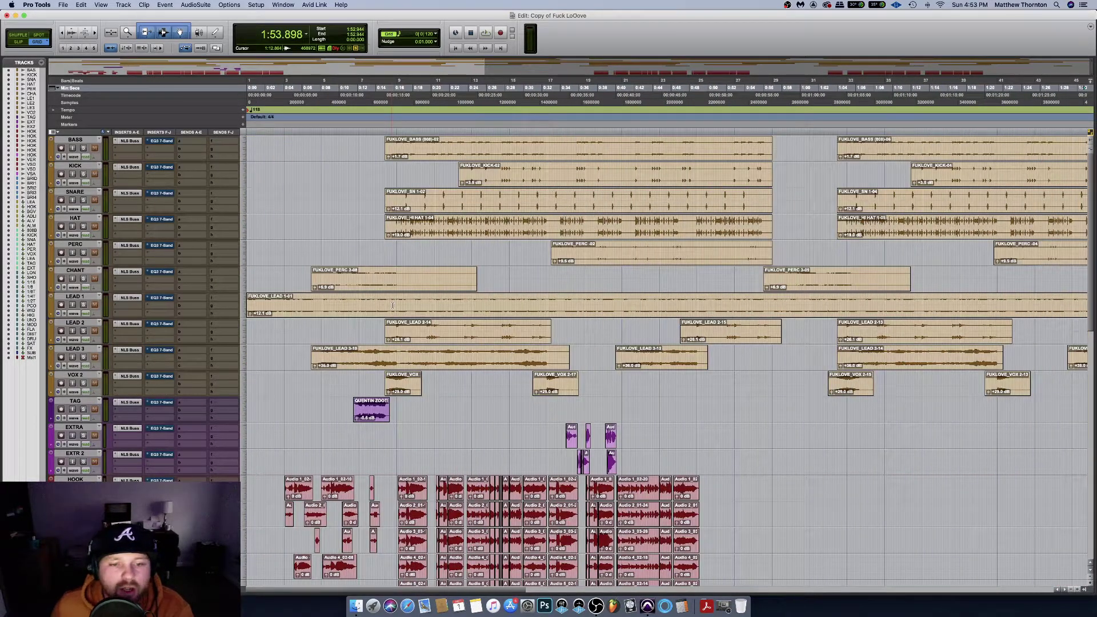
scroll(392, 306, "down", 10)
scroll(393, 306, "right", 10)
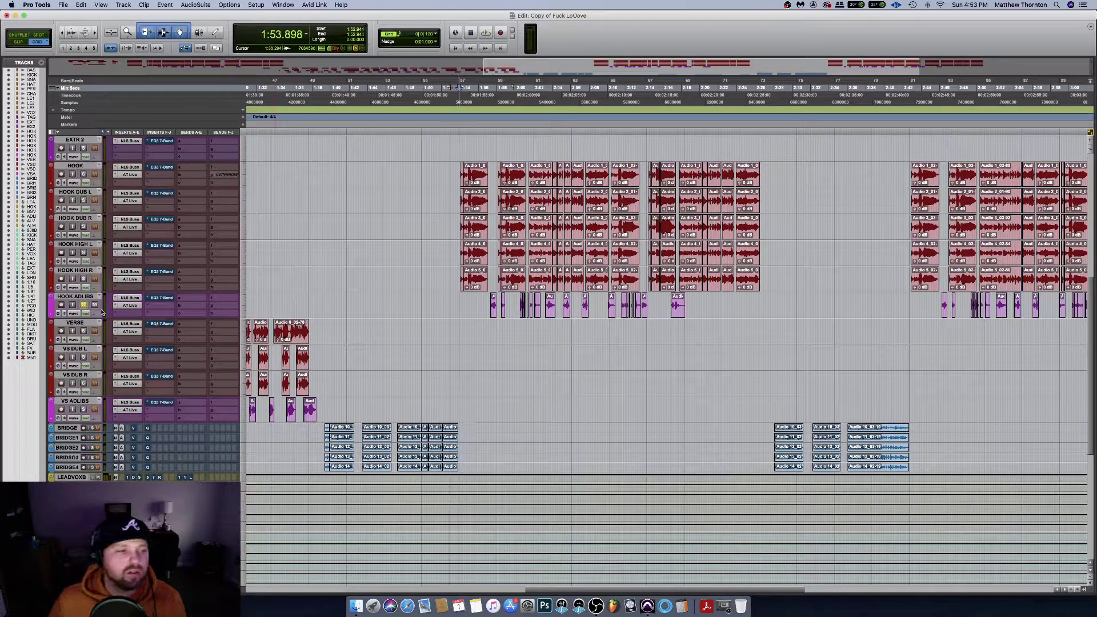
left_click(84, 304)
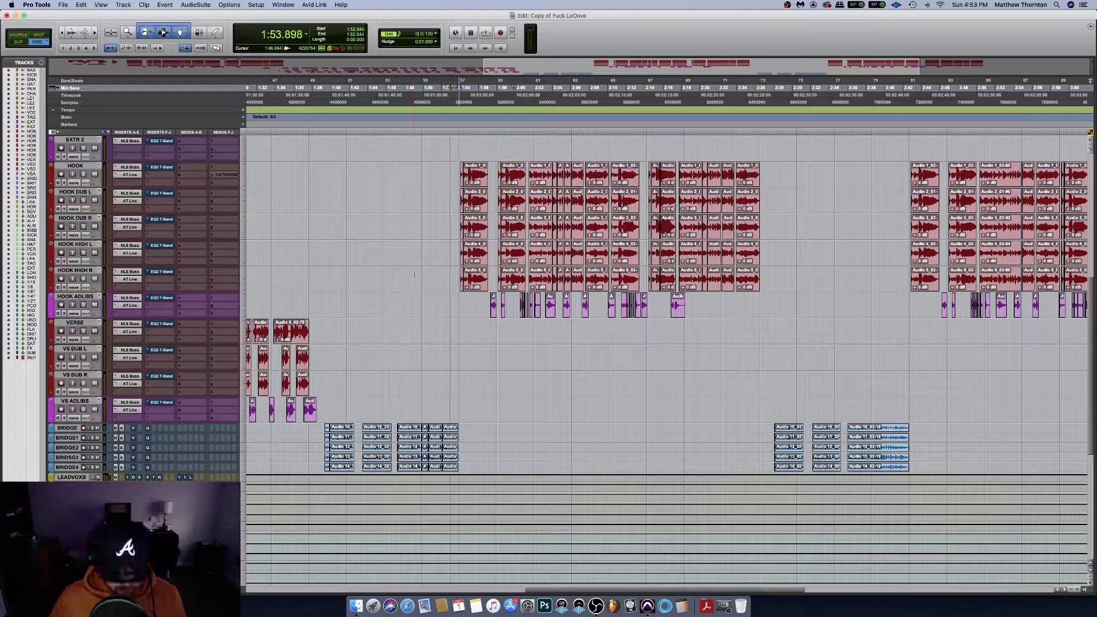
Switch to the Mix window and open the VU Meter insert on the SUBMIX channel
key("super+equal")
scroll(451, 201, "left", 8)
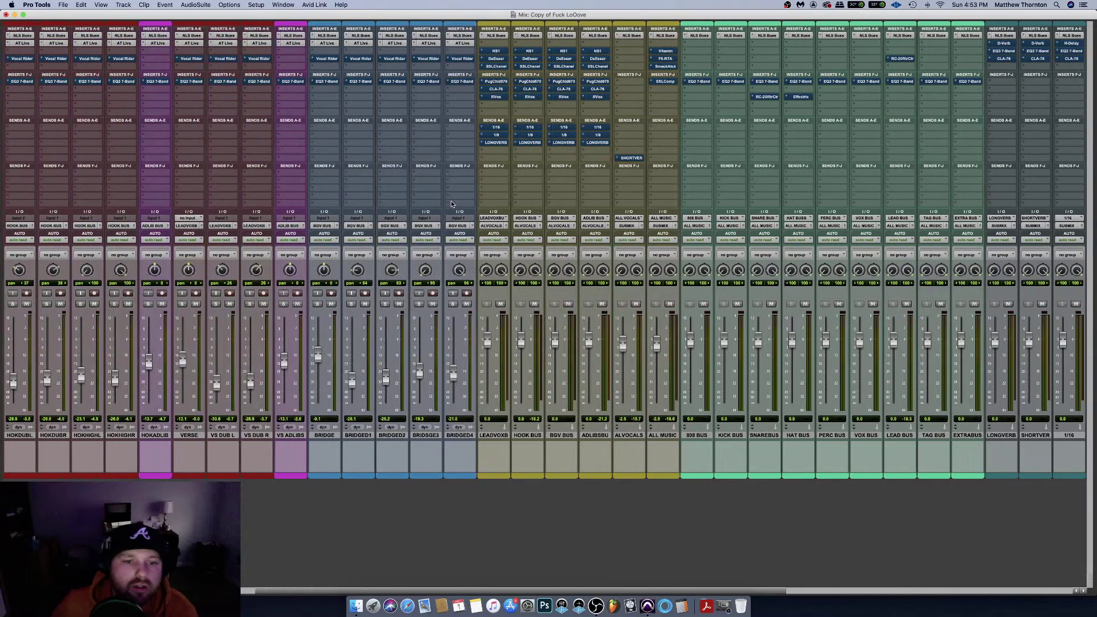
scroll(451, 204, "left", 5)
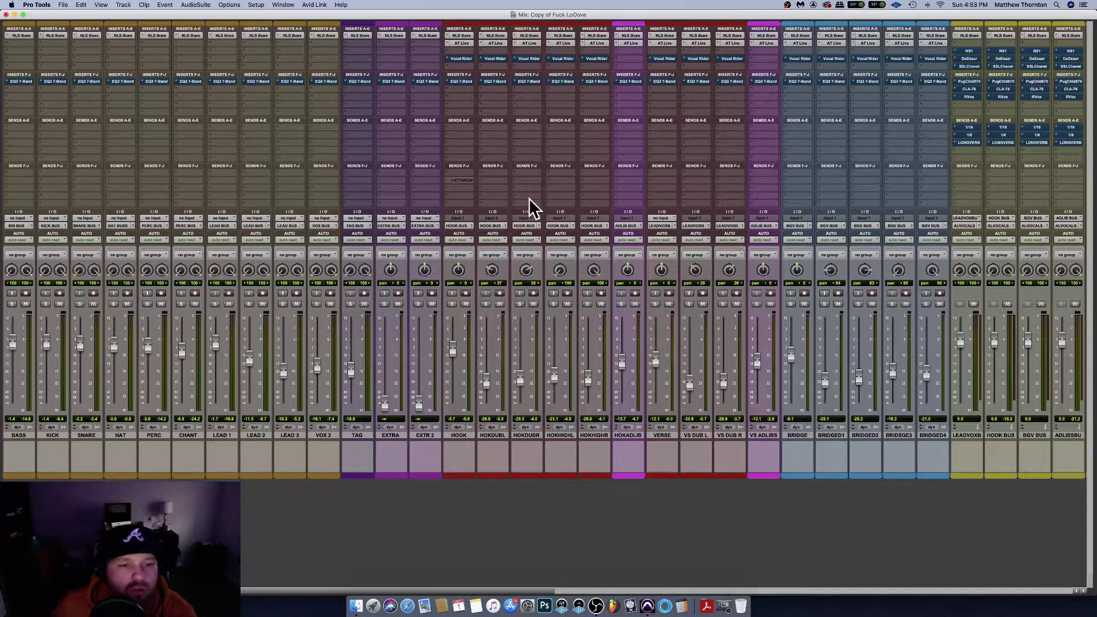
left_click(595, 590)
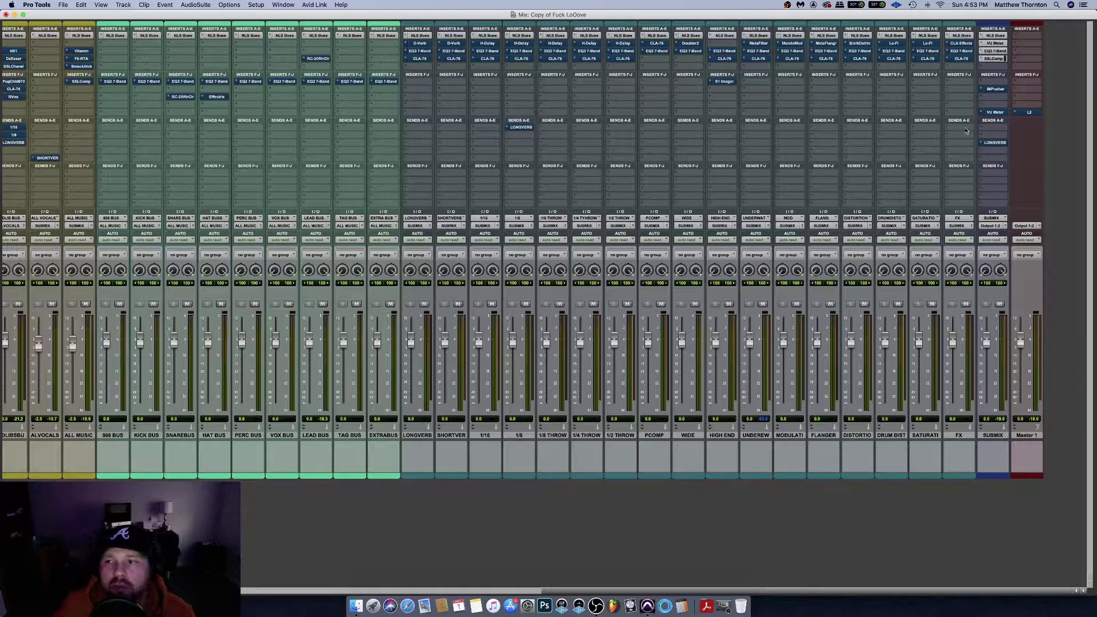
left_click(994, 43)
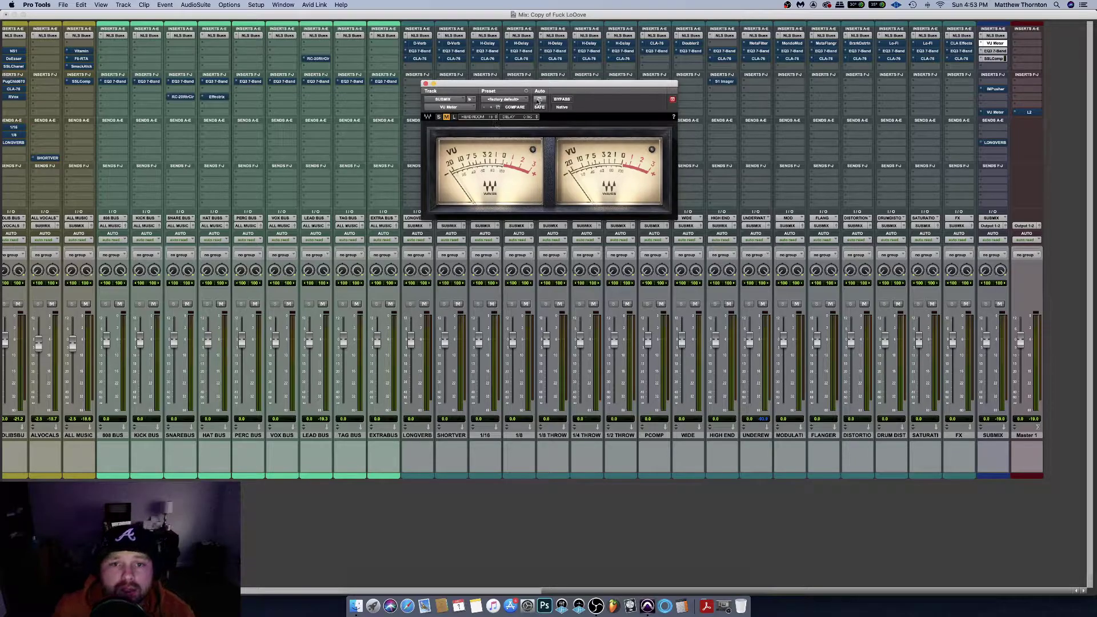
left_click_drag(556, 85, 435, 123)
Solo the KICK channel in the mixer, keeping the floating VU Meter clear of its fader
scroll(276, 139, "left", 10)
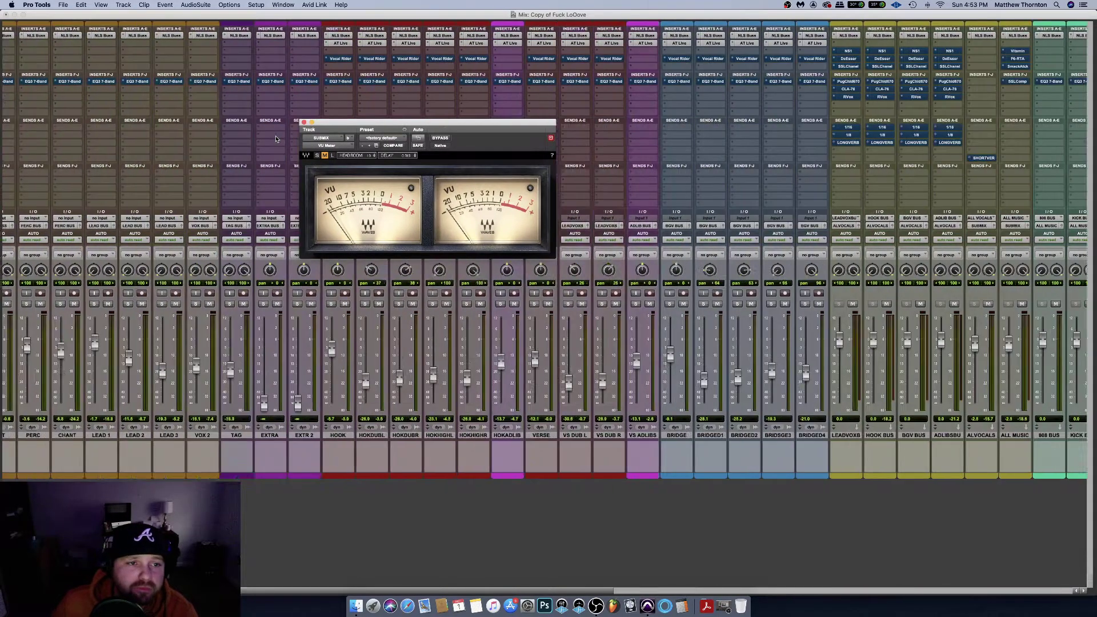
scroll(276, 139, "right", 10)
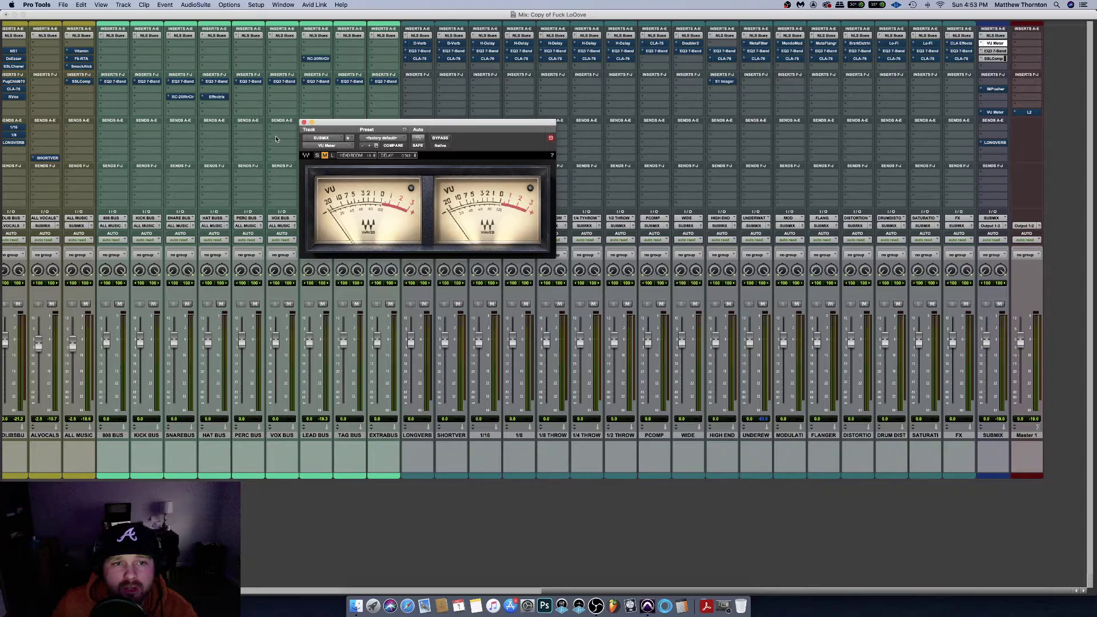
scroll(276, 138, "left", 10)
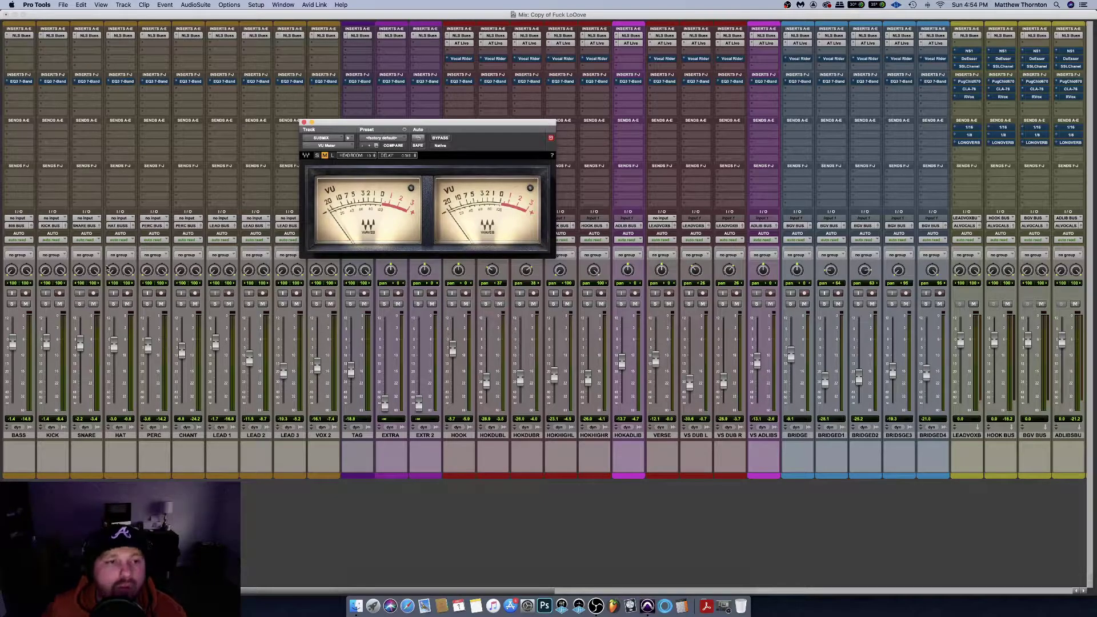
left_click_drag(437, 122, 523, 115)
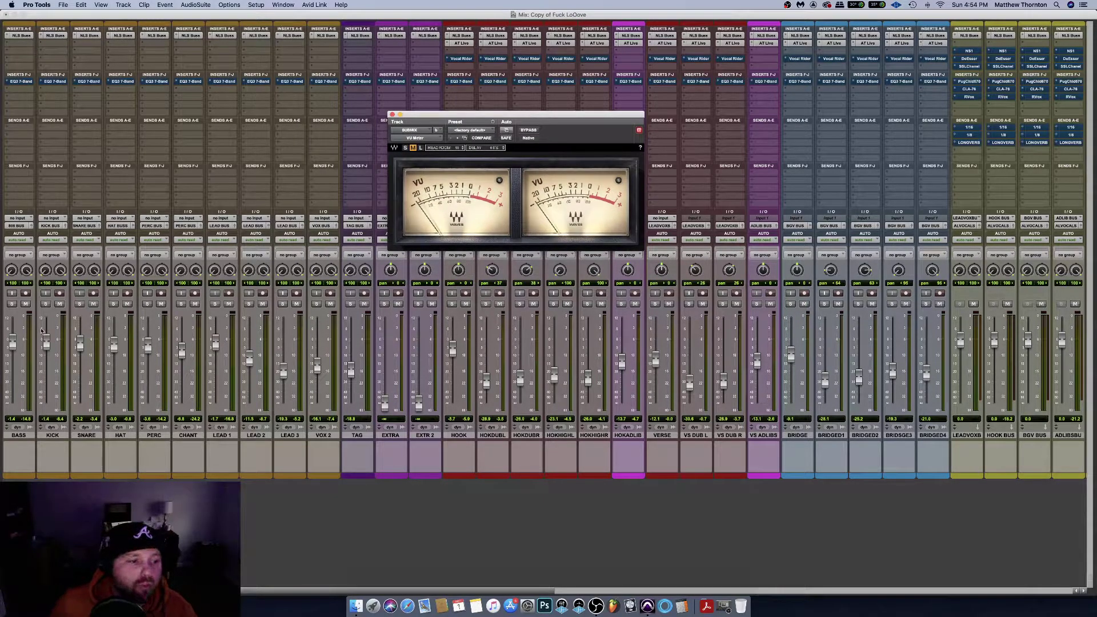
left_click(46, 304)
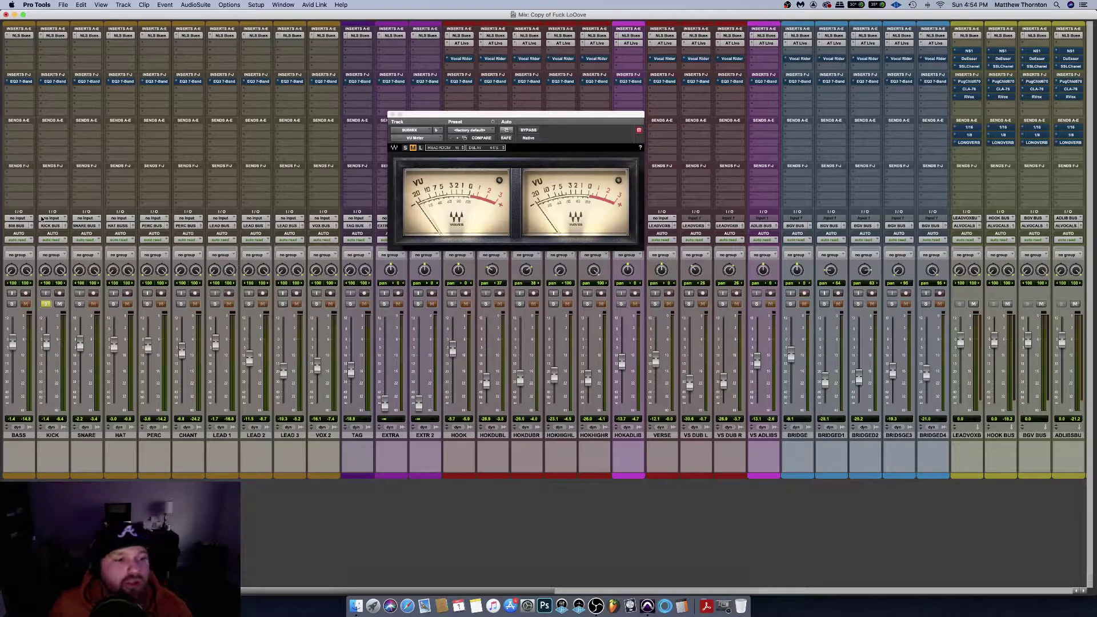
In the Edit window, set the playback range from 2:00.254 to about 2:13 over the second hook's kick part
key("super+equal")
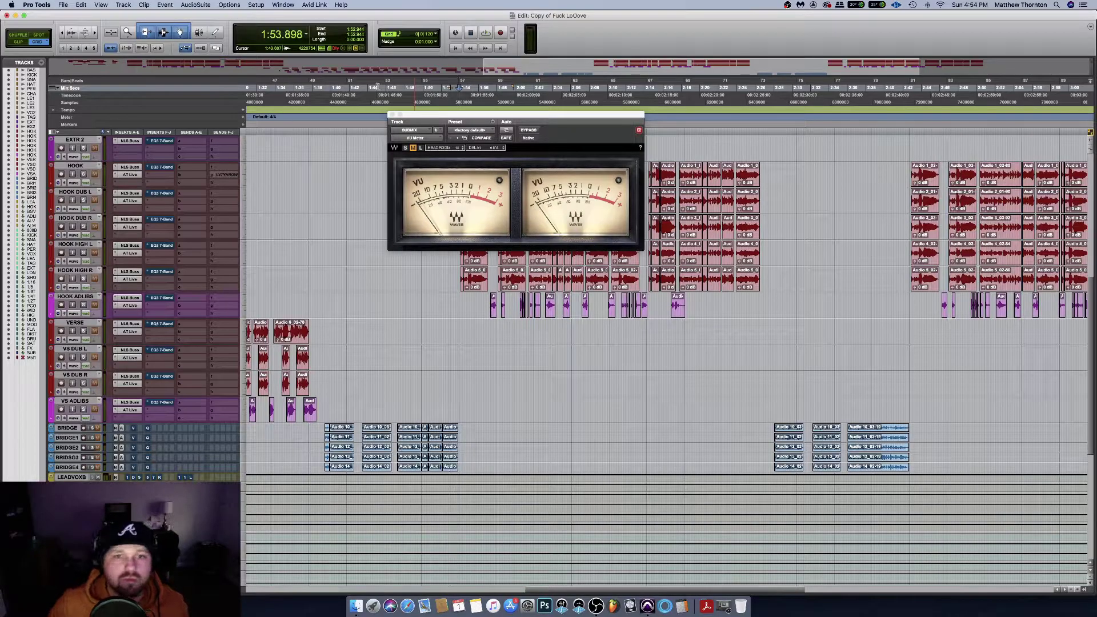
left_click_drag(540, 118, 824, 280)
scroll(525, 273, "up", 10)
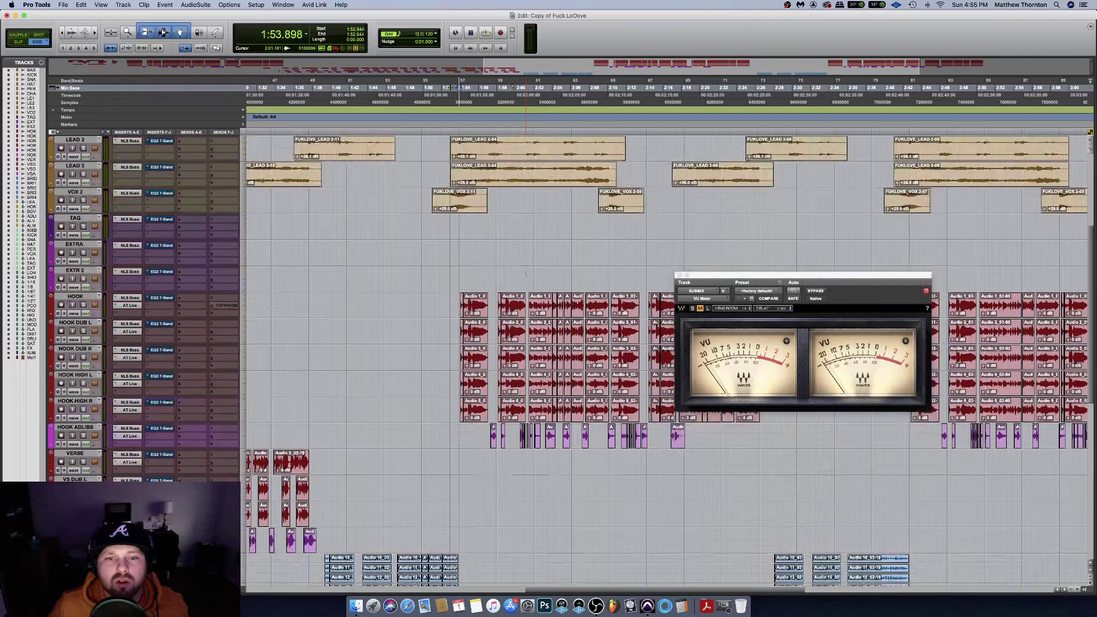
scroll(526, 273, "right", 5)
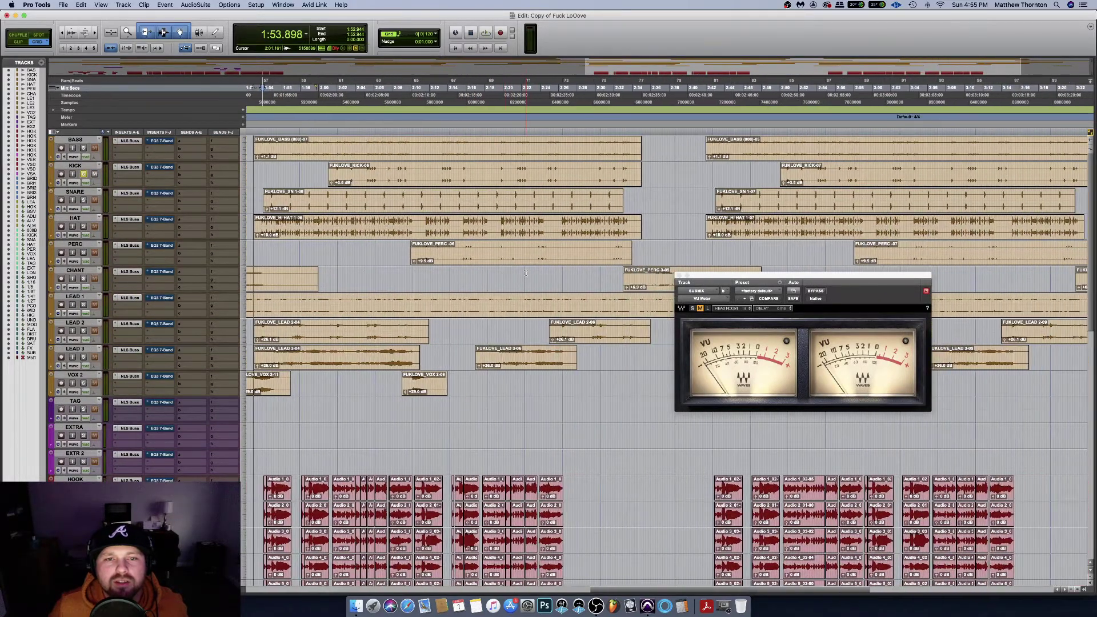
scroll(379, 139, "left", 1)
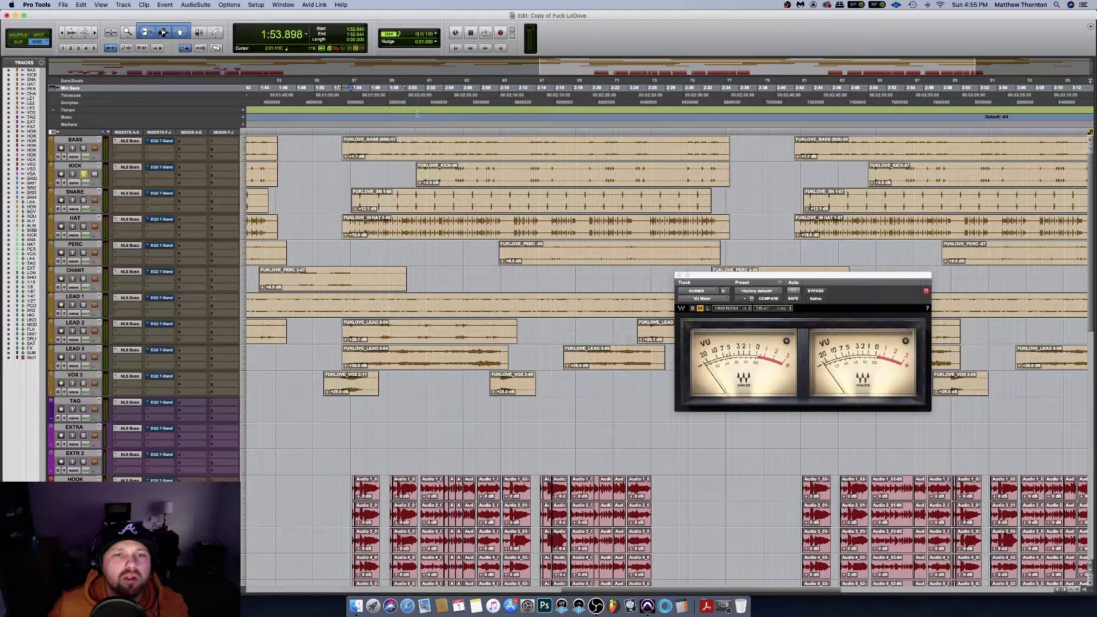
left_click_drag(411, 101, 532, 100)
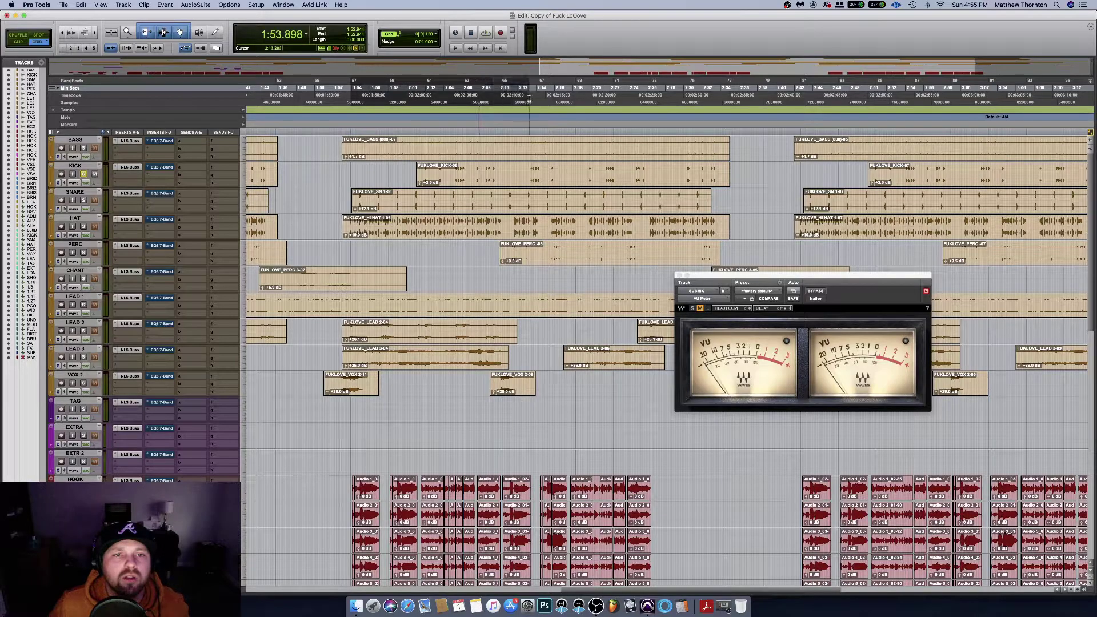
left_click(409, 98)
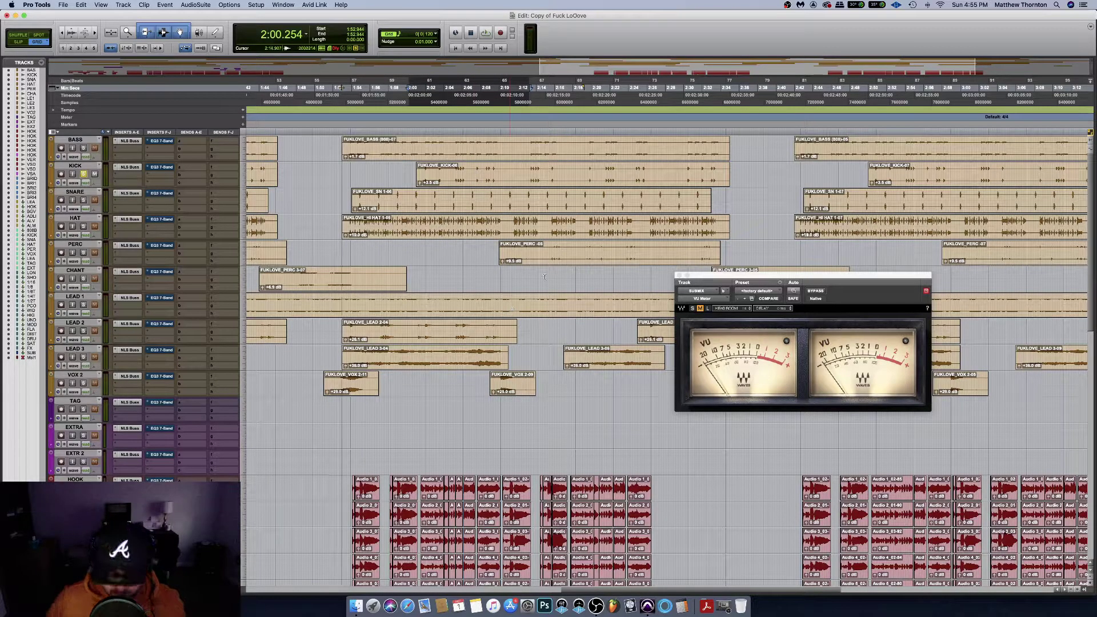
Back in the Mix window, close and reopen the SUBMIX channel's VU Meter as an untargeted floating window
key("super+equal")
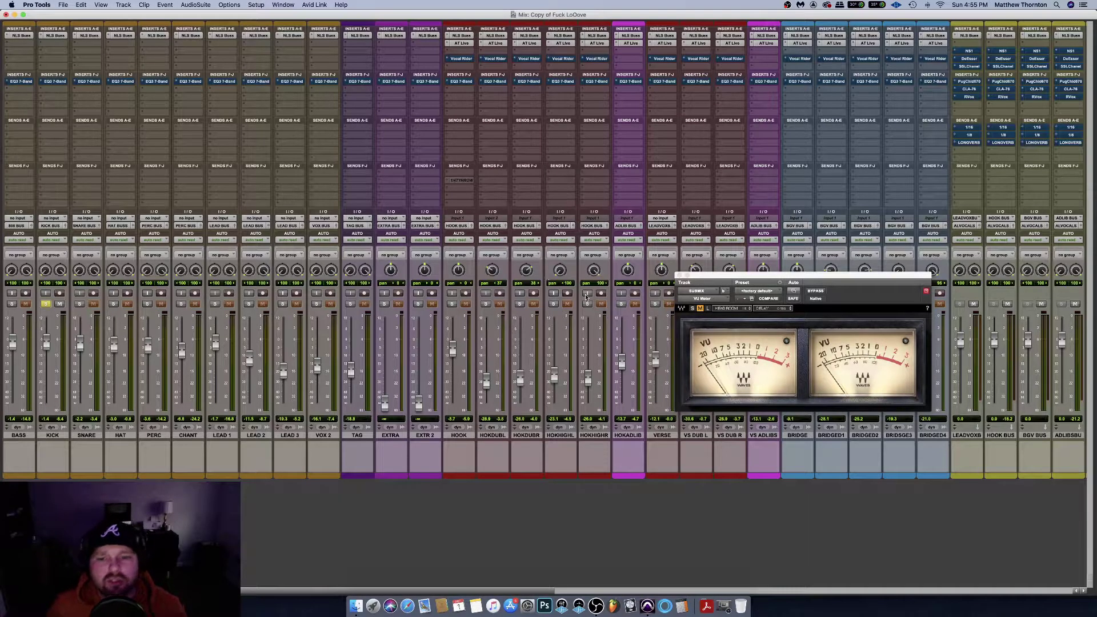
left_click_drag(740, 278, 416, 124)
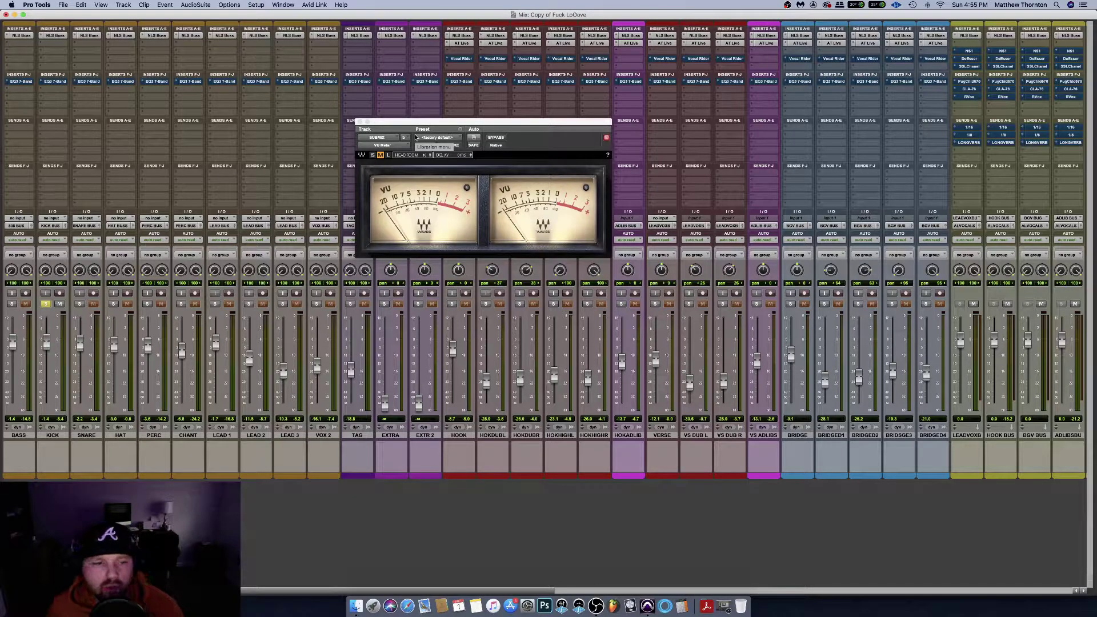
scroll(670, 260, "right", 5)
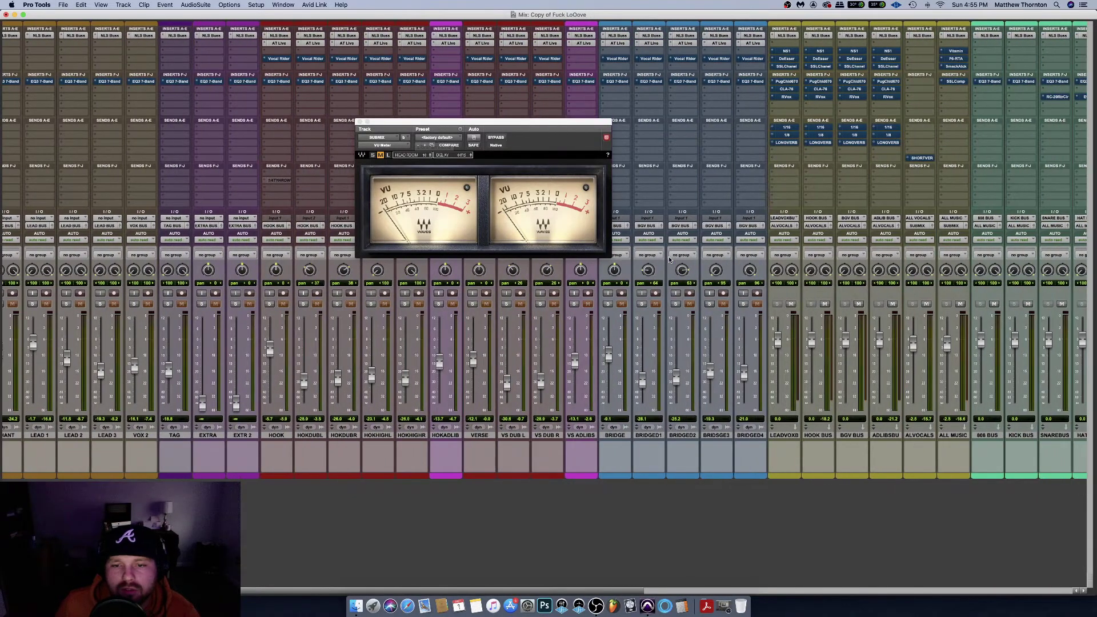
scroll(669, 260, "left", 5)
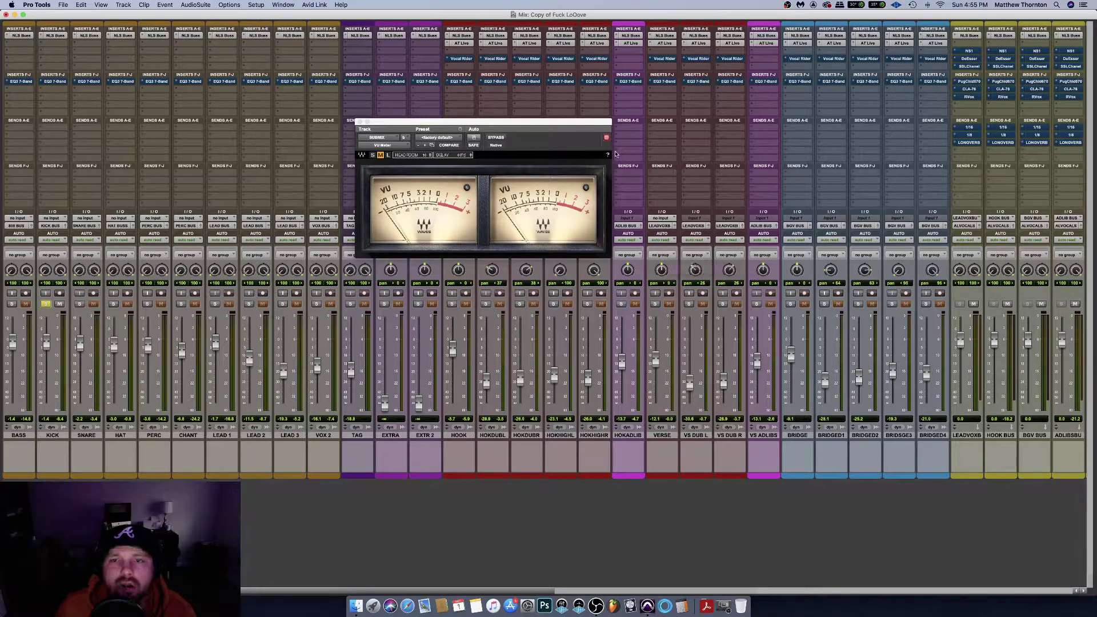
scroll(743, 86, "right", 20)
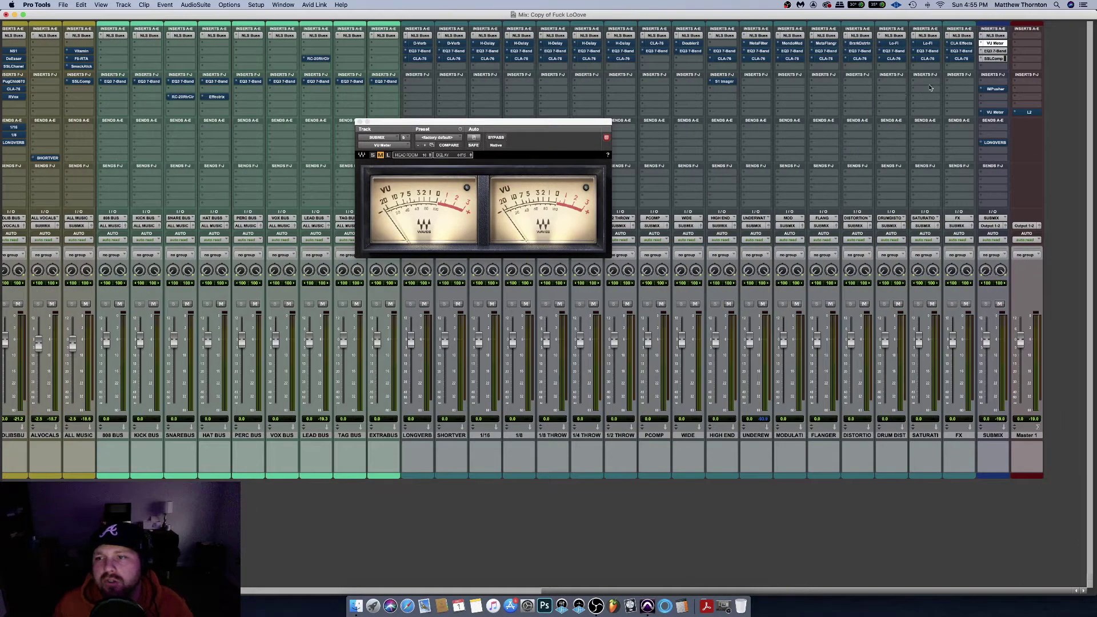
left_click(990, 44)
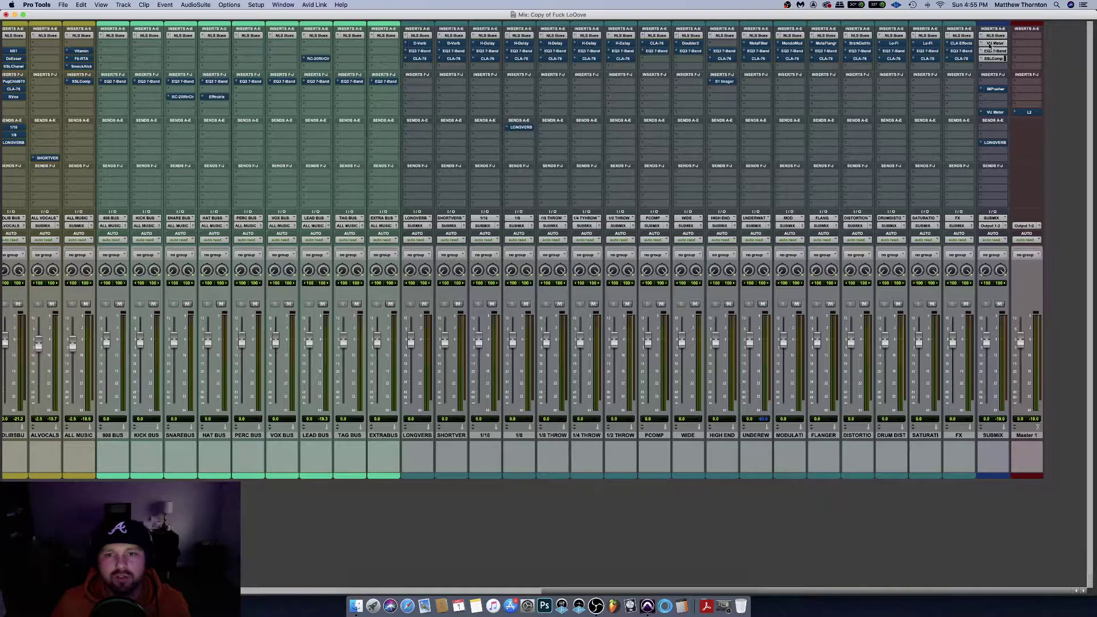
left_click(994, 43)
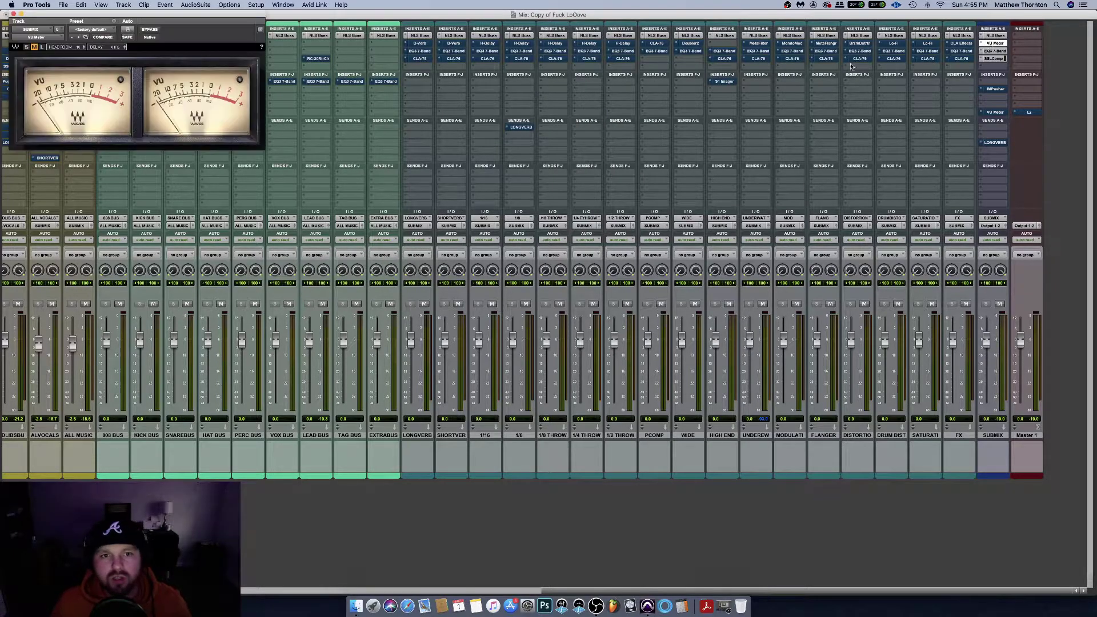
left_click_drag(247, 19, 757, 148)
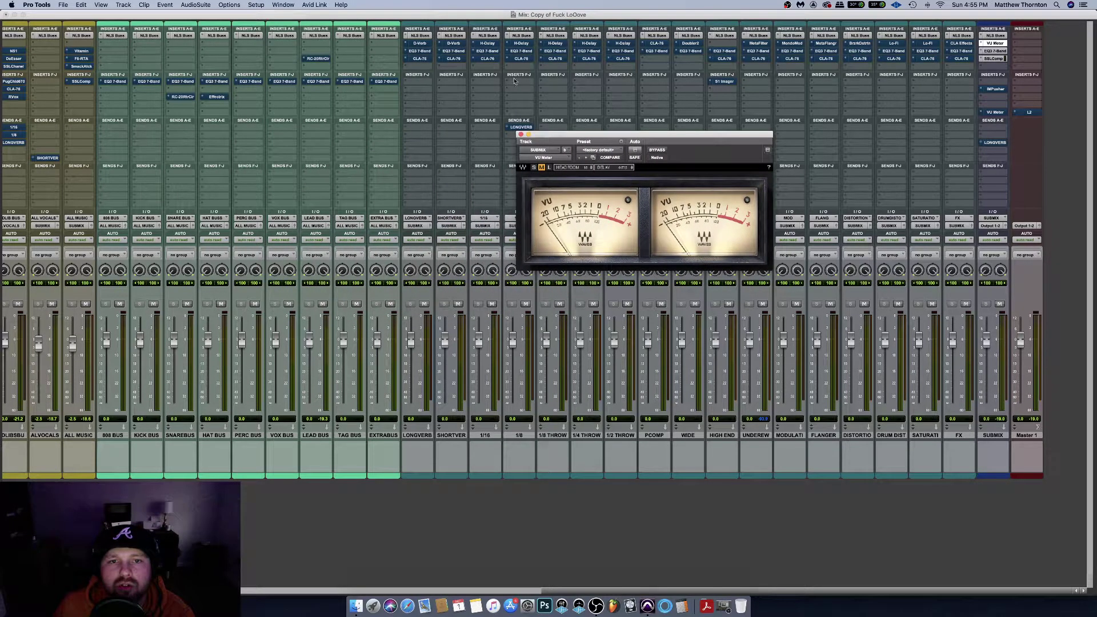
Open the 1/8 channel's H-Delay alongside the VU Meter, re-enable the meter window's target and close the delay
left_click(522, 44)
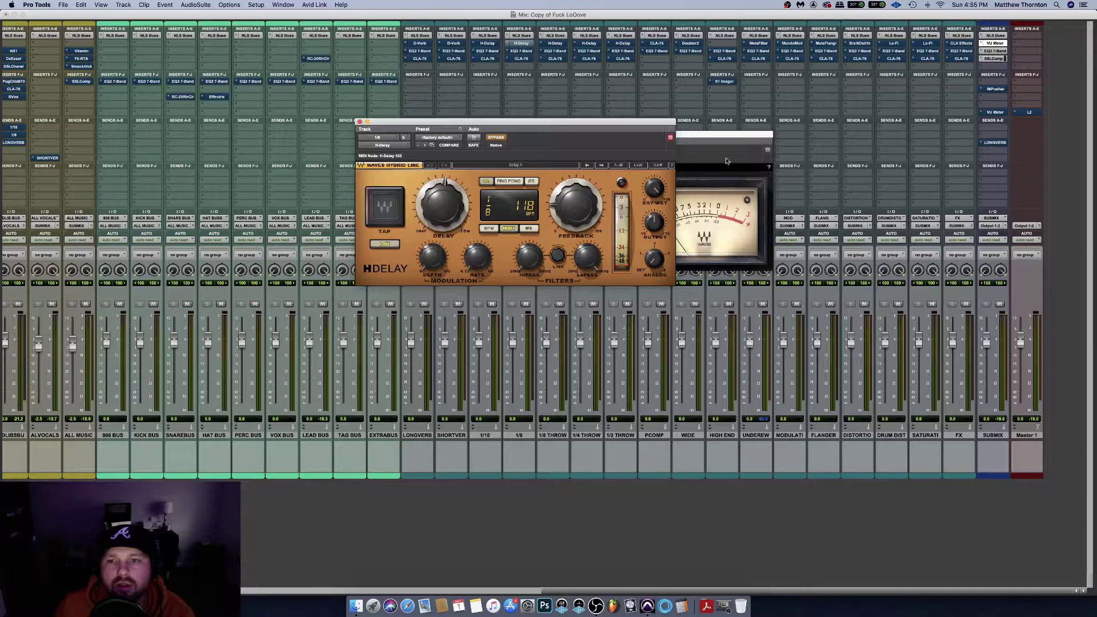
left_click(768, 152)
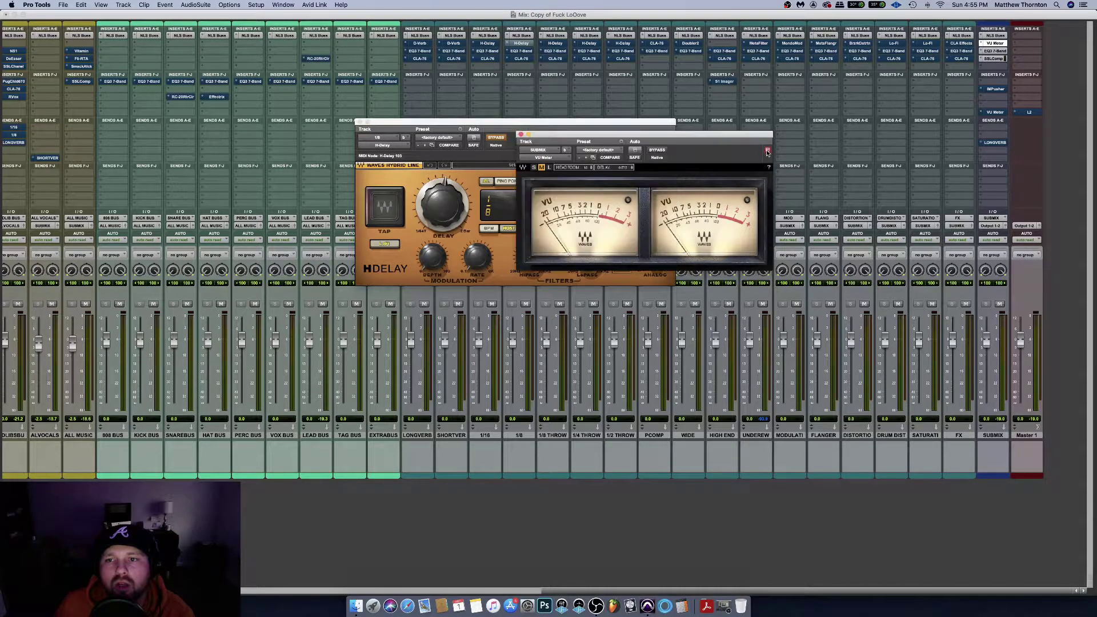
left_click(359, 122)
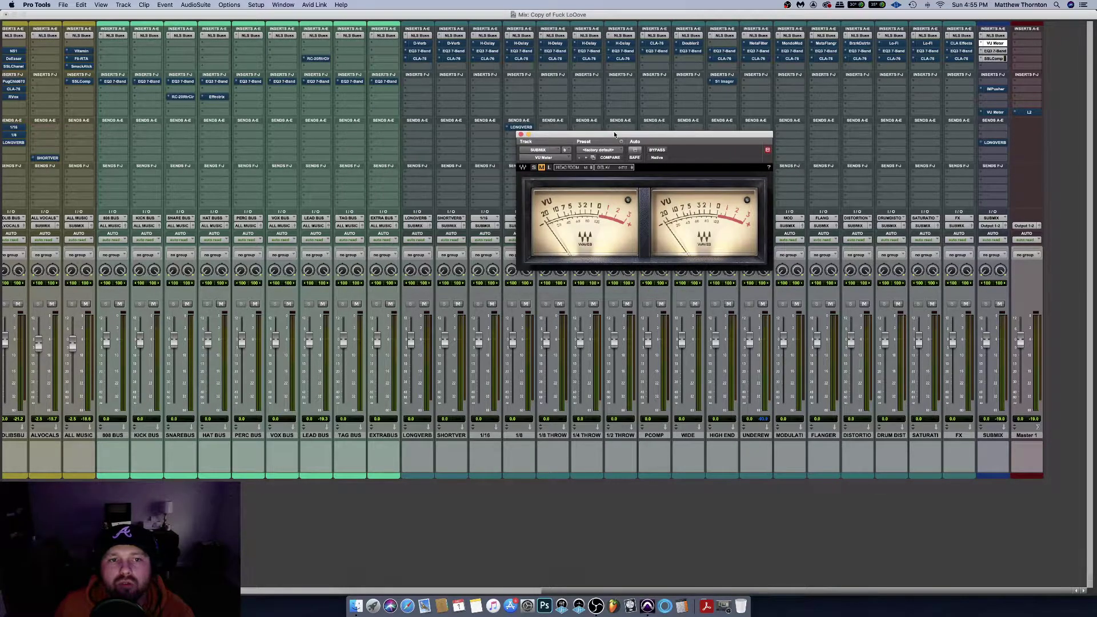
Open the 1/8 channel's H-Delay in place of the targeted VU Meter window, then close it
left_click_drag(619, 135, 679, 117)
left_click(521, 43)
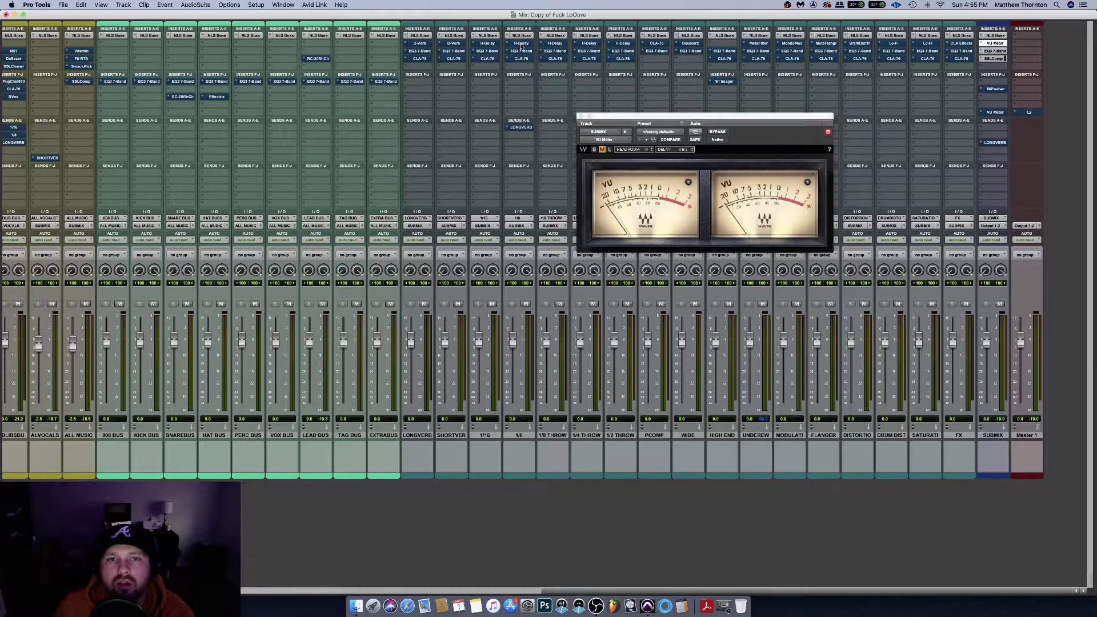
left_click_drag(806, 121, 471, 124)
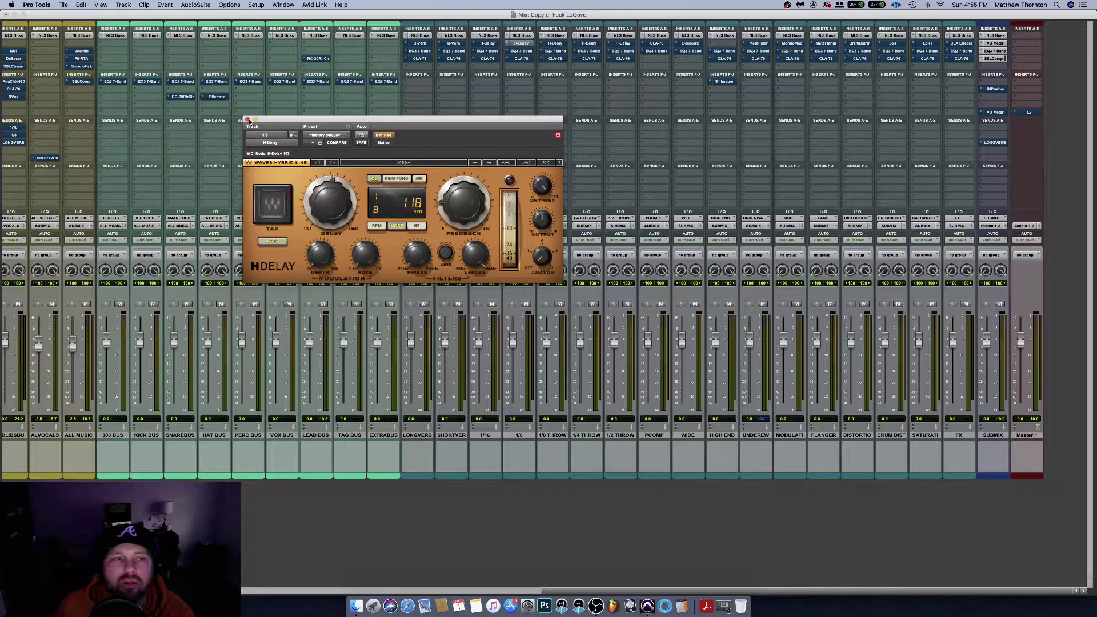
left_click(247, 119)
Reopen the SUBMIX channel's VU Meter, untarget its window and place it clear of the source tracks' faders
left_click(994, 43)
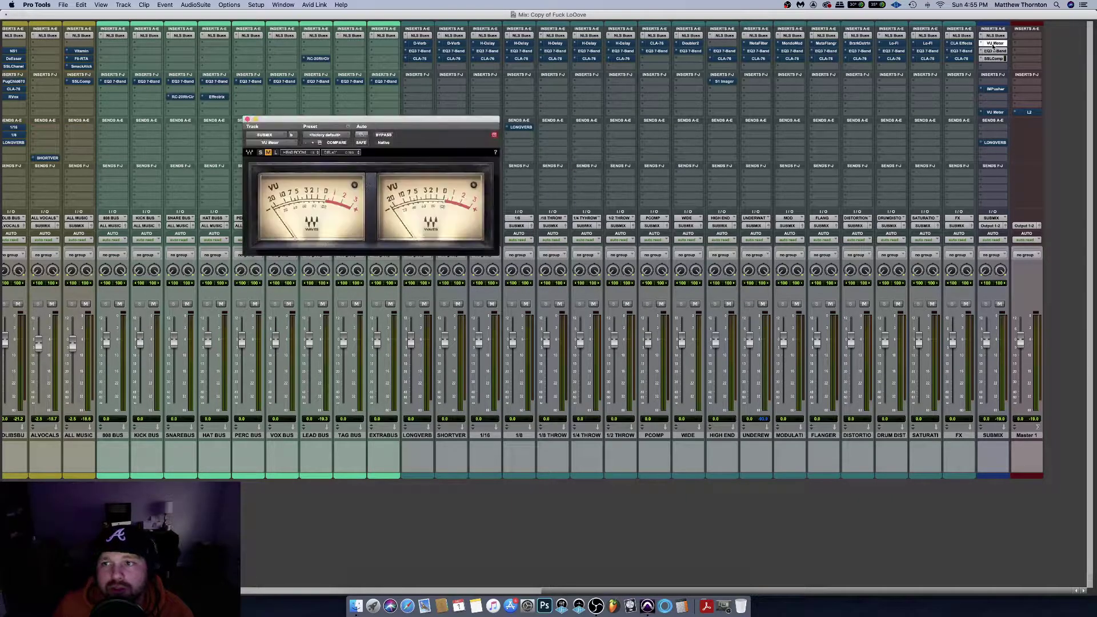
left_click_drag(426, 120, 724, 20)
scroll(350, 144, "left", 15)
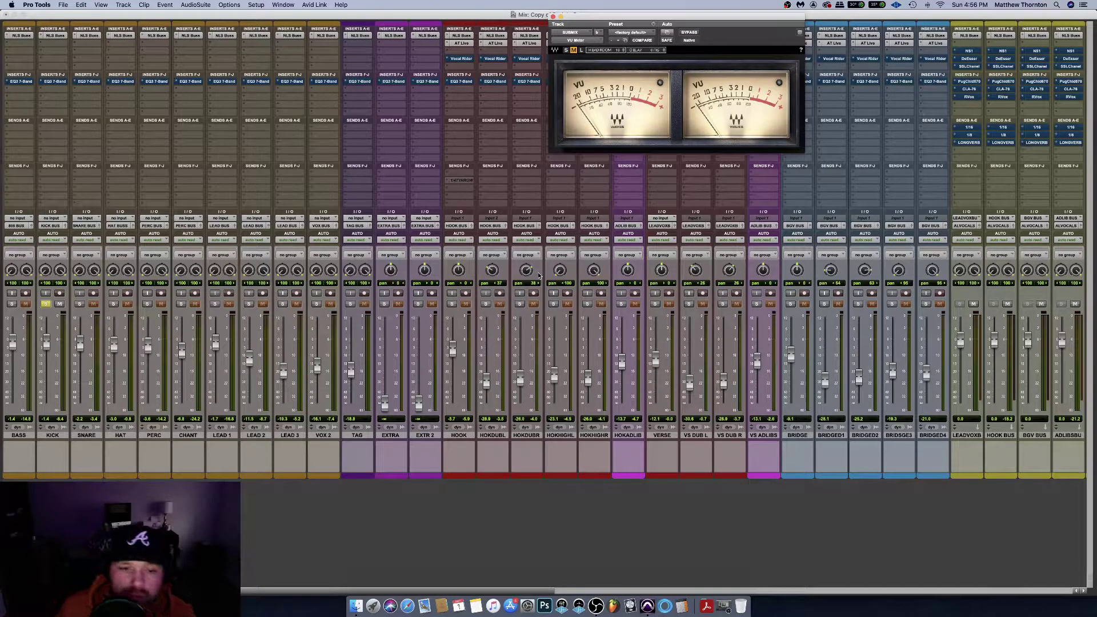
Play the session with the kick soloed and inspect the mixer from the source tracks across to the SUBMIX and Master 1 channels
key("space")
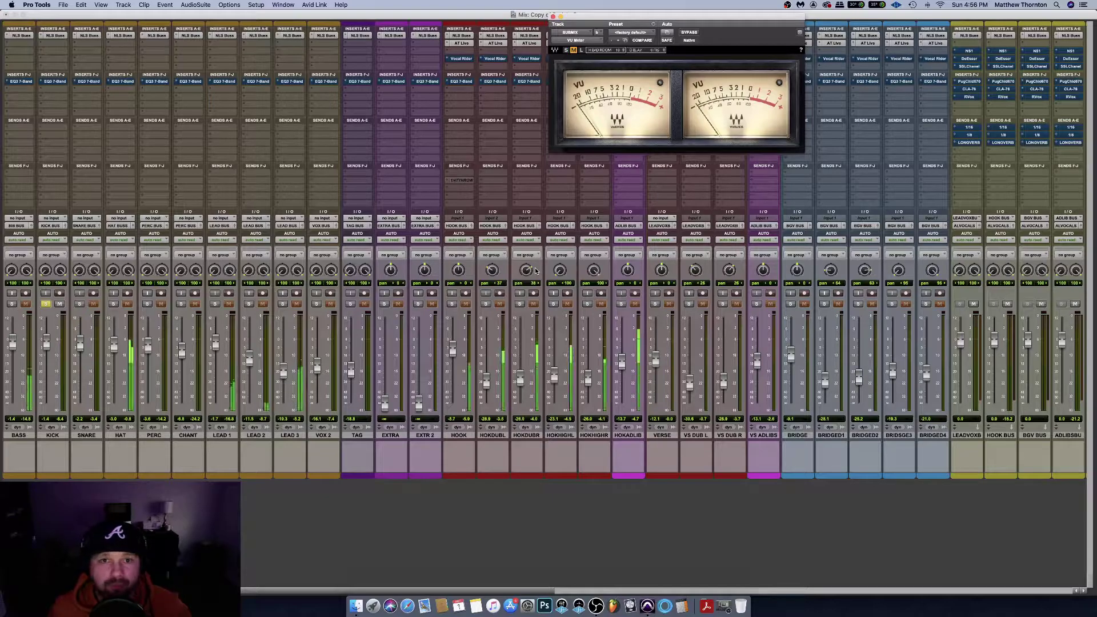
scroll(519, 231, "right", 2)
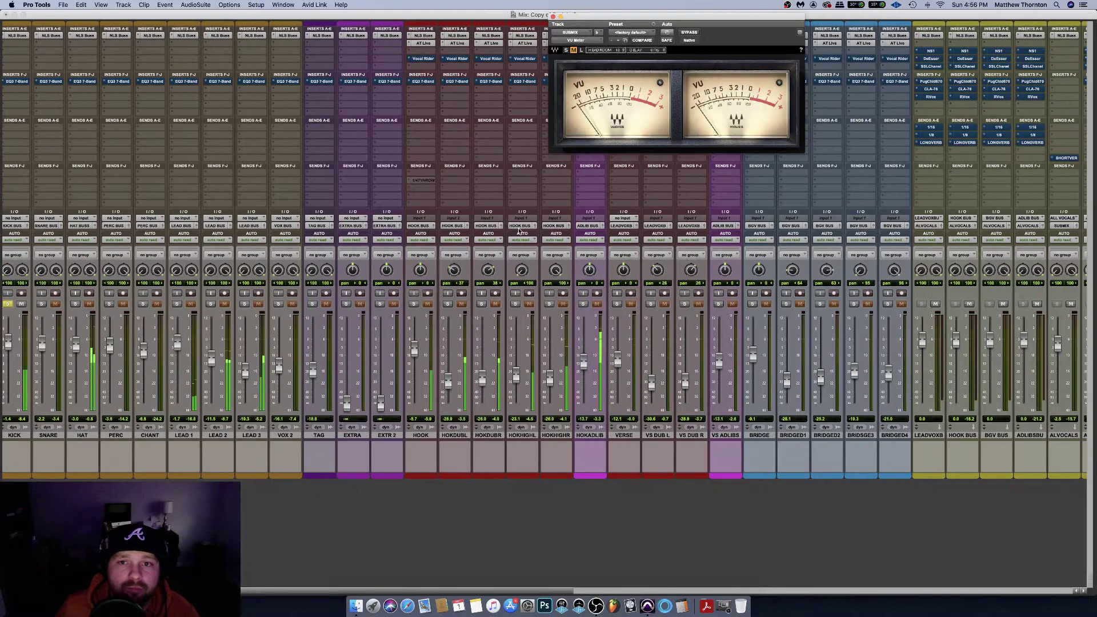
scroll(519, 231, "right", 8)
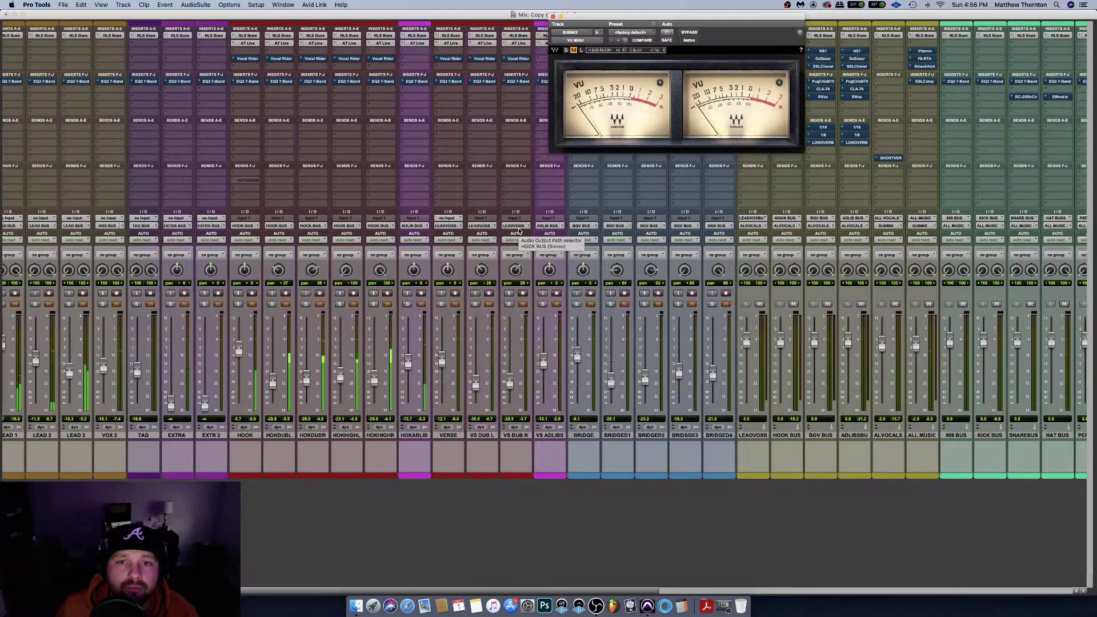
scroll(519, 231, "right", 20)
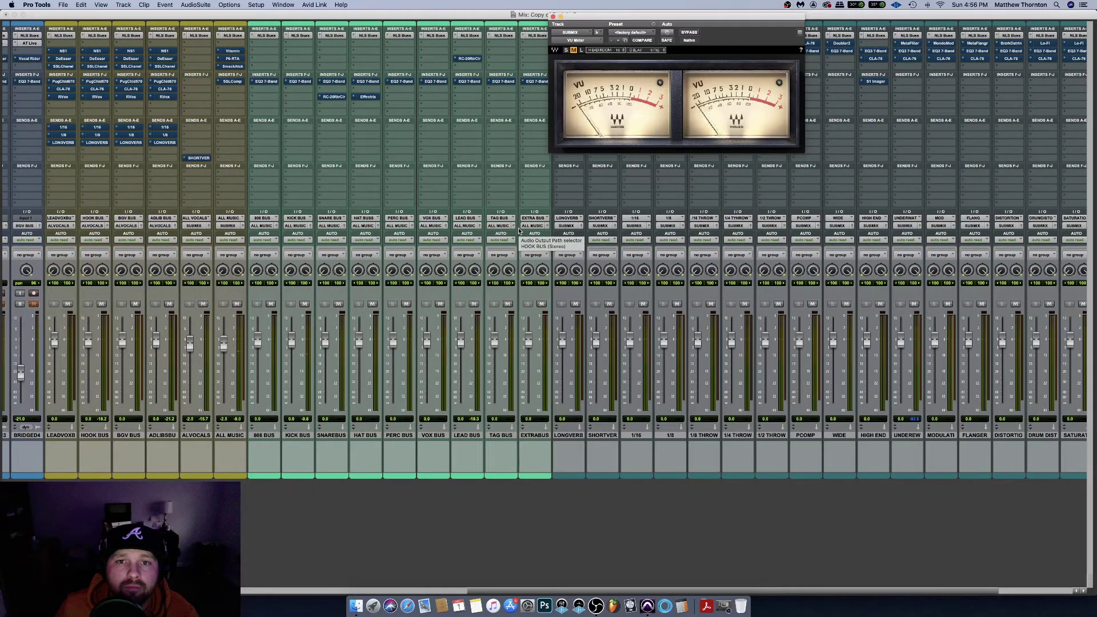
scroll(519, 230, "right", 5)
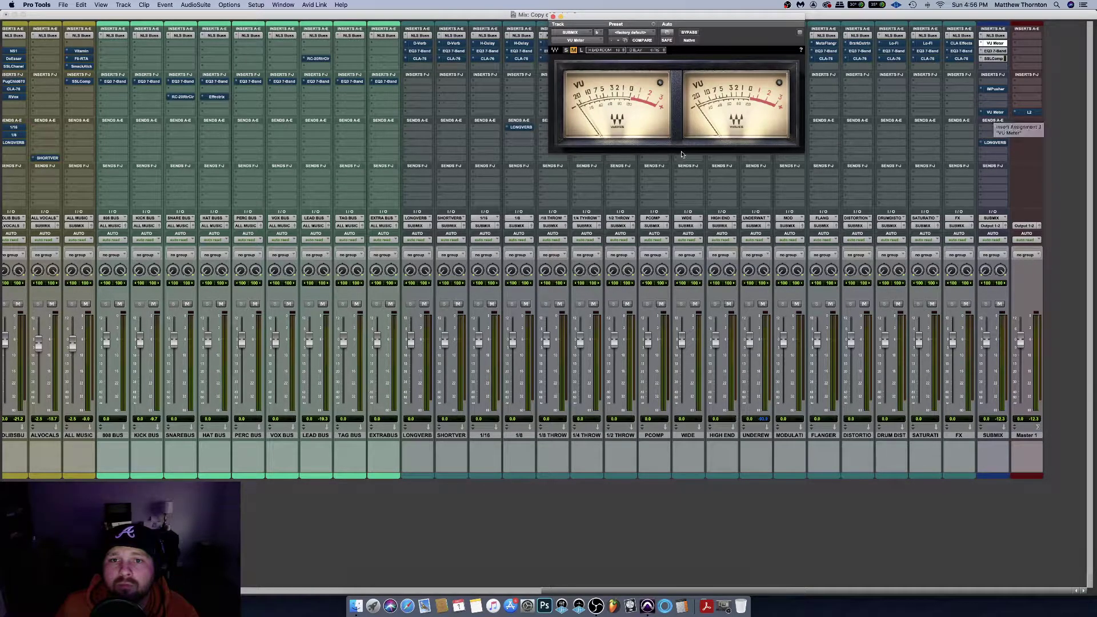
scroll(532, 184, "left", 15)
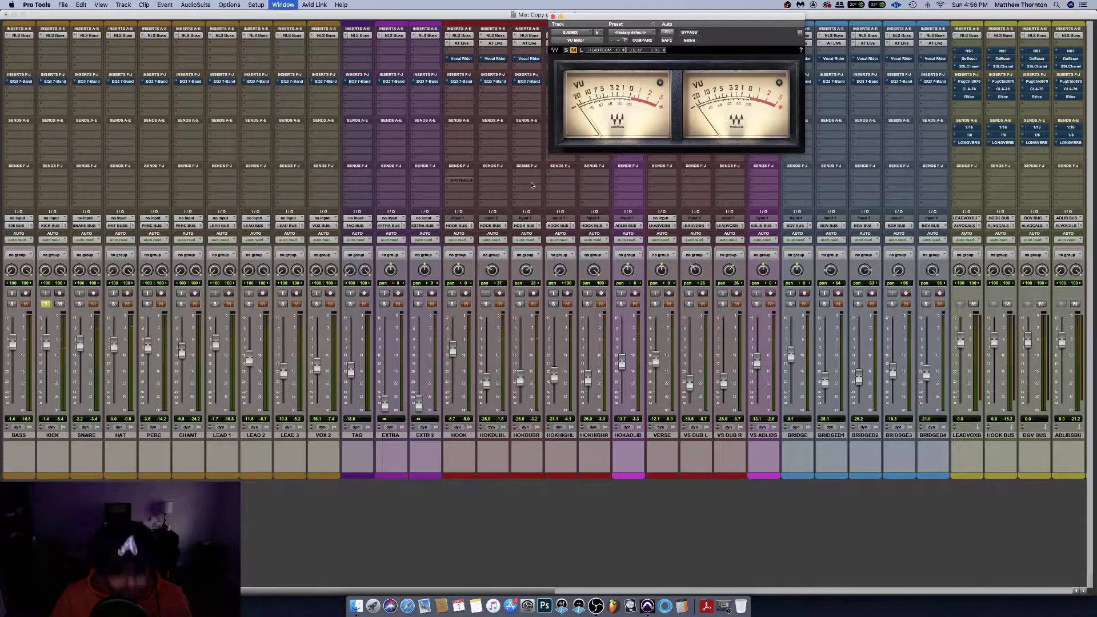
Set the playback position to 0:22.309 in the Edit window and return to the Mix window
key("super+equal")
scroll(454, 198, "left", 10)
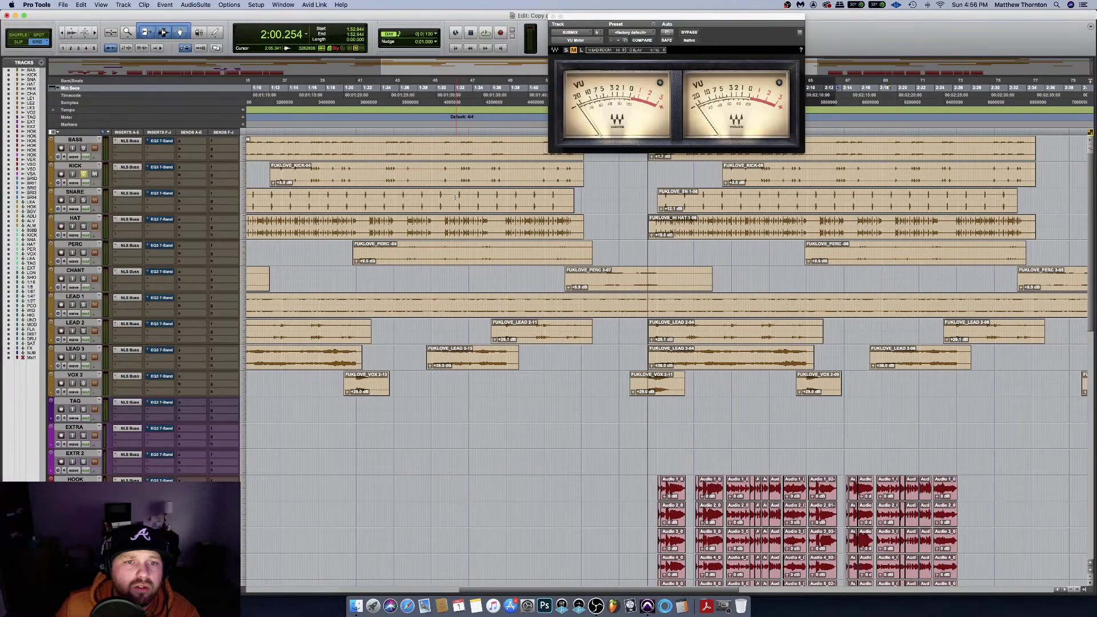
scroll(454, 198, "left", 3)
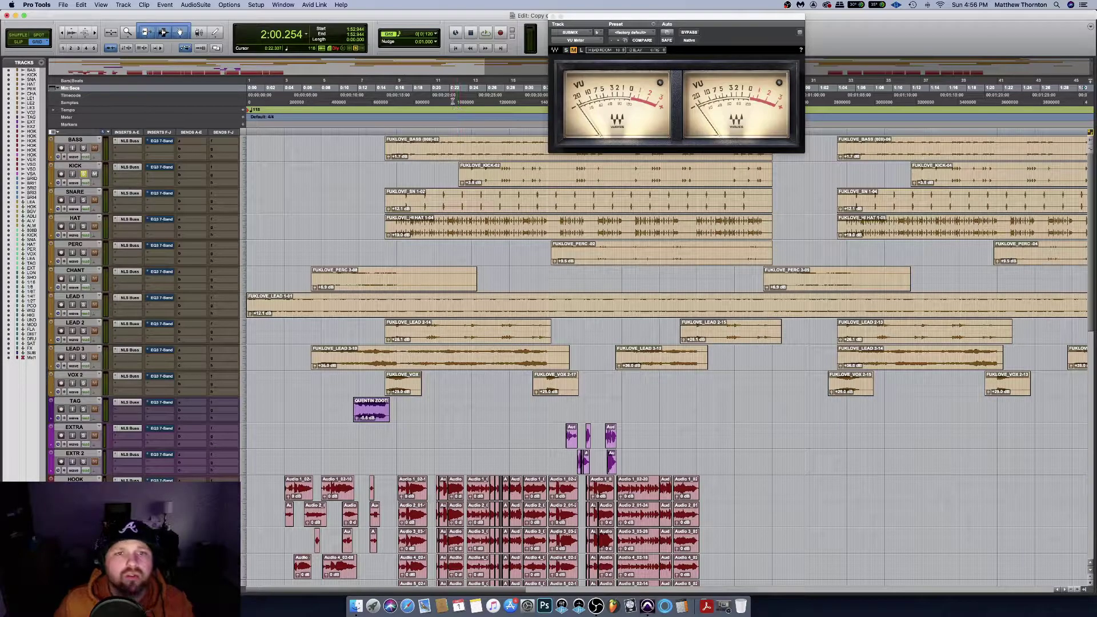
left_click_drag(453, 99, 510, 95)
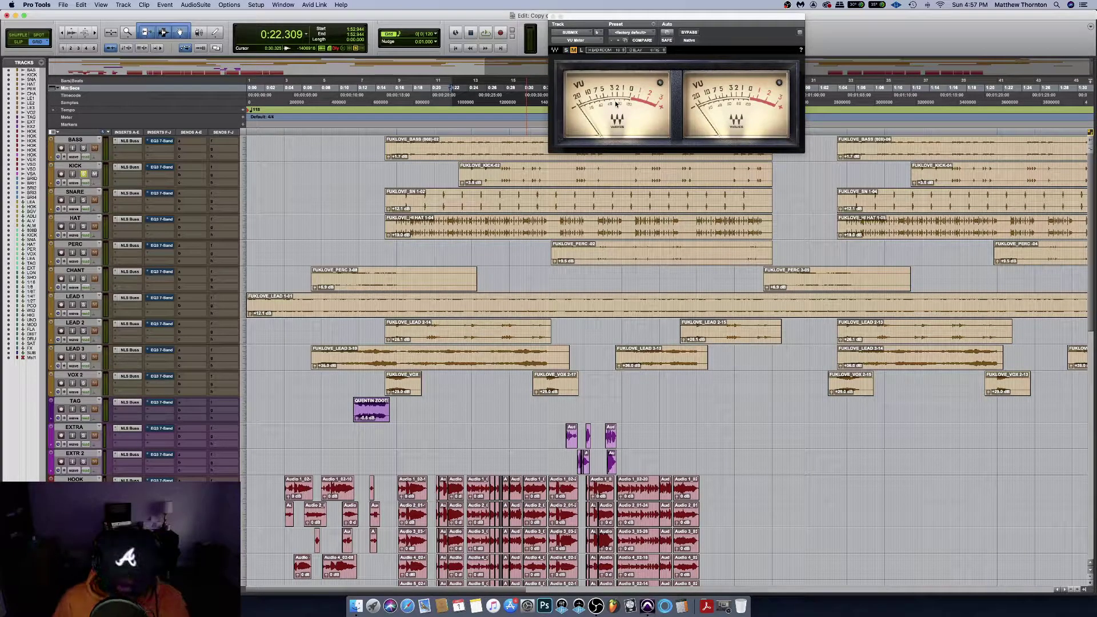
key("super+equal")
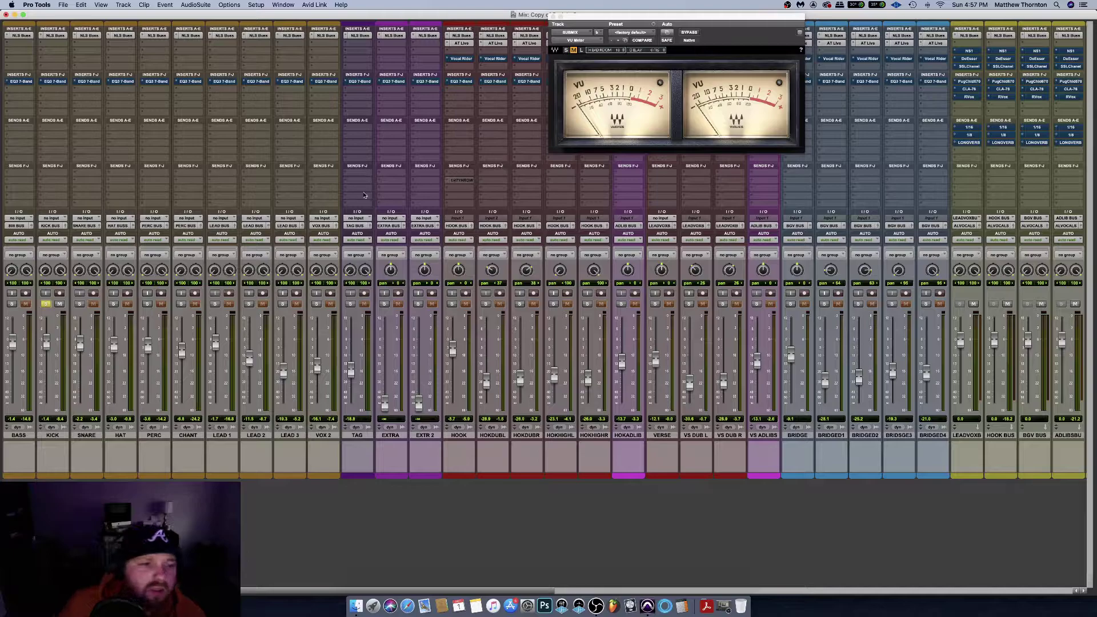
Remove the VU Meter from the start of the SUBMIX channel's insert chain and open the VU Meter at the end of the chain
scroll(477, 193, "right", 15)
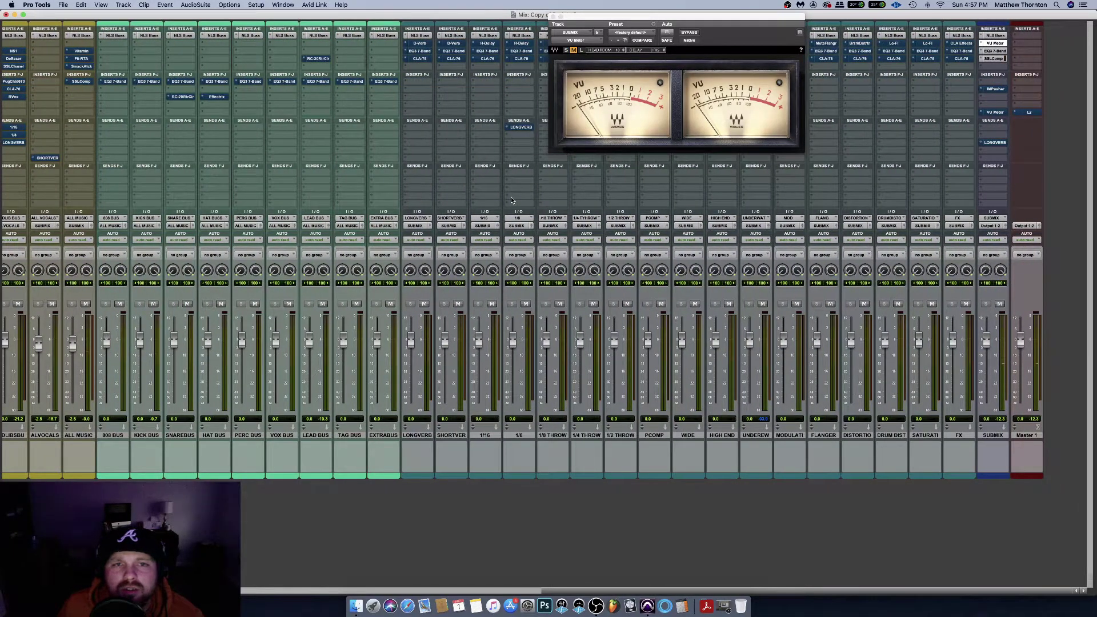
left_click(994, 43)
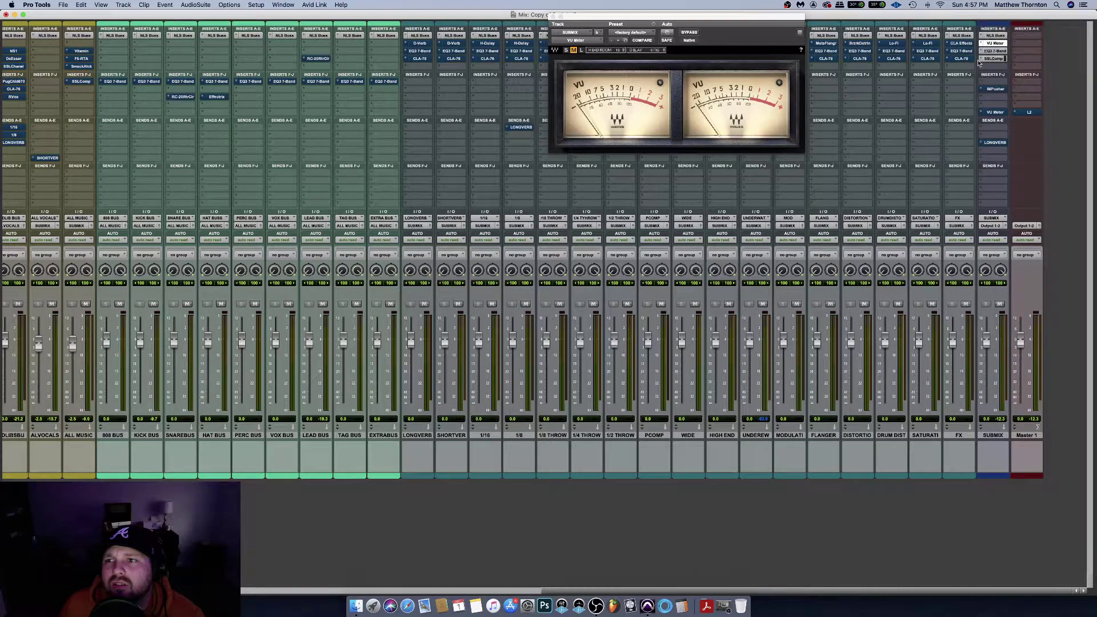
left_click(994, 112)
left_click(383, 135)
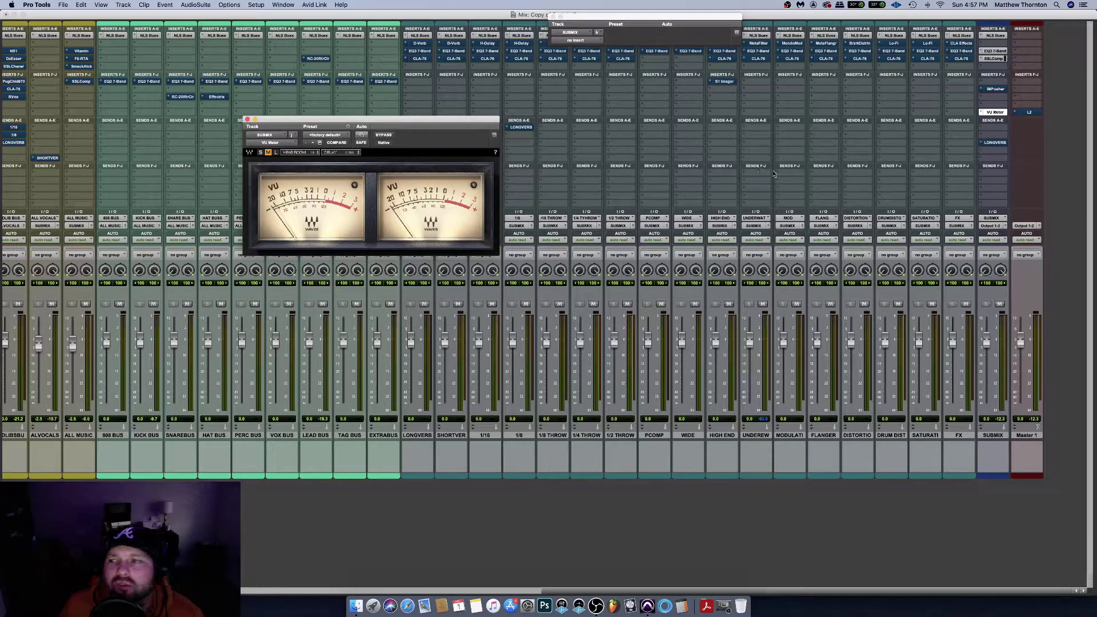
With the SUBMIX channel's VU Meter open, examine the mixer's source tracks, vocal and music buses, and effect channels
scroll(773, 174, "left", 6)
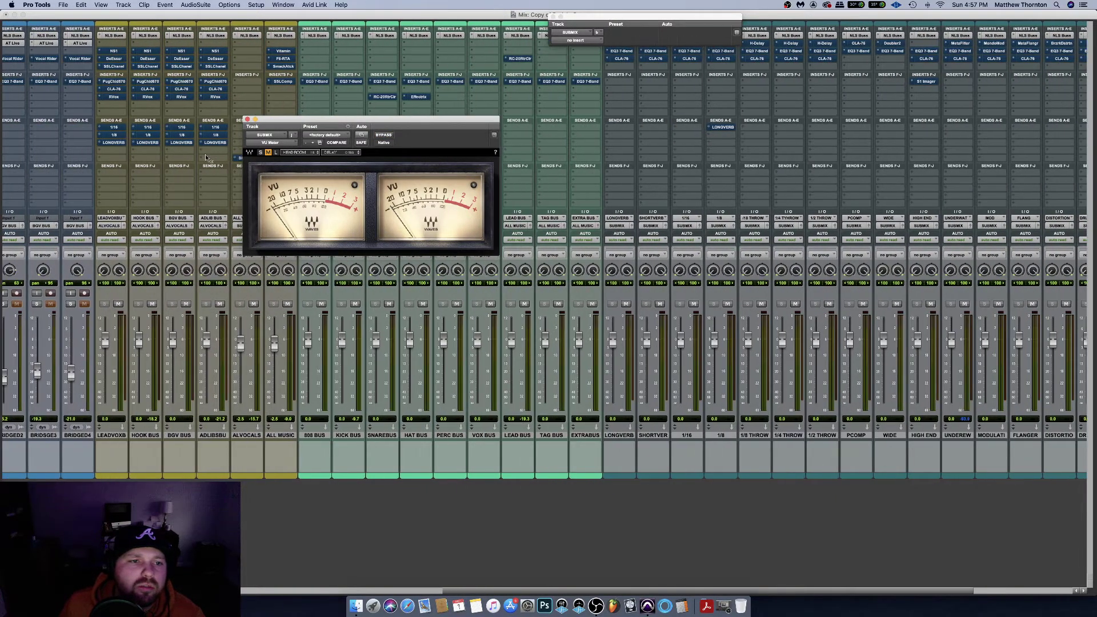
scroll(207, 158, "left", 20)
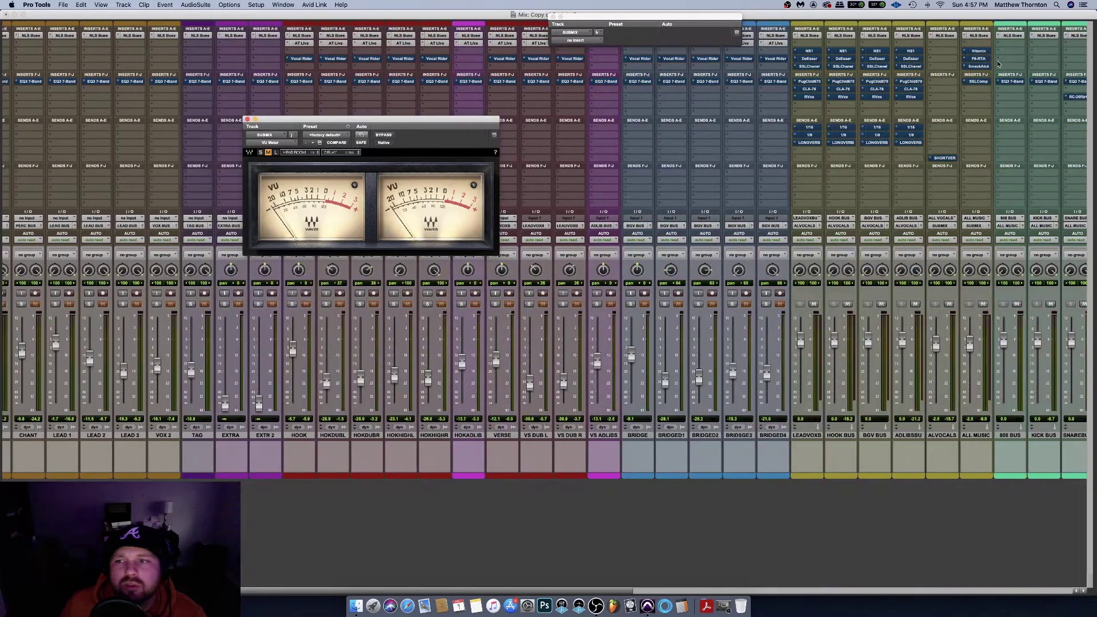
scroll(999, 64, "right", 20)
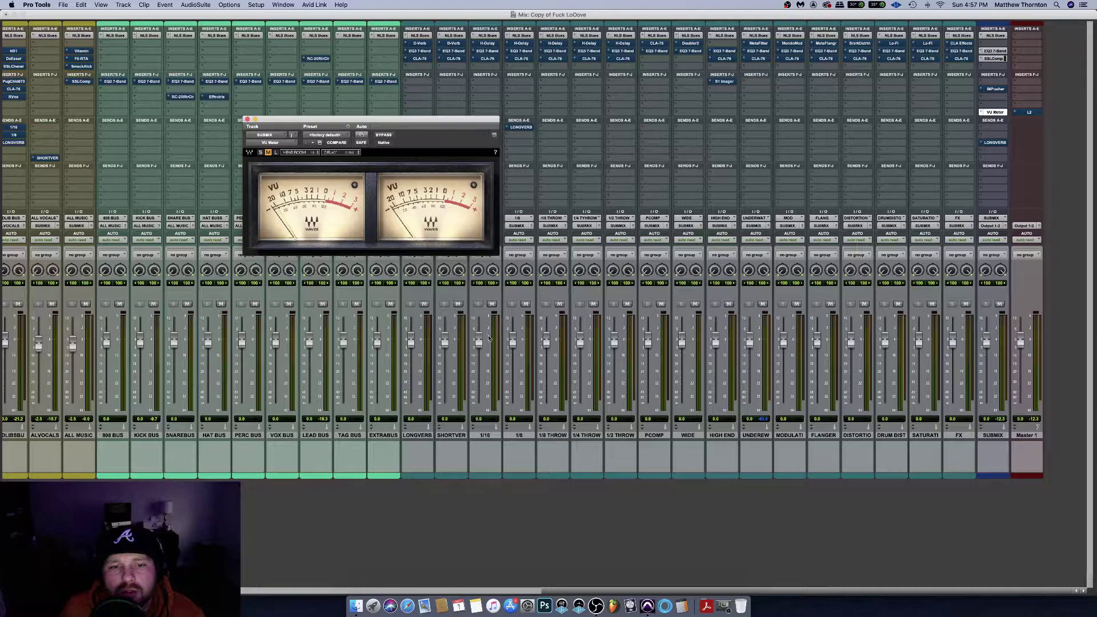
scroll(490, 339, "left", 10)
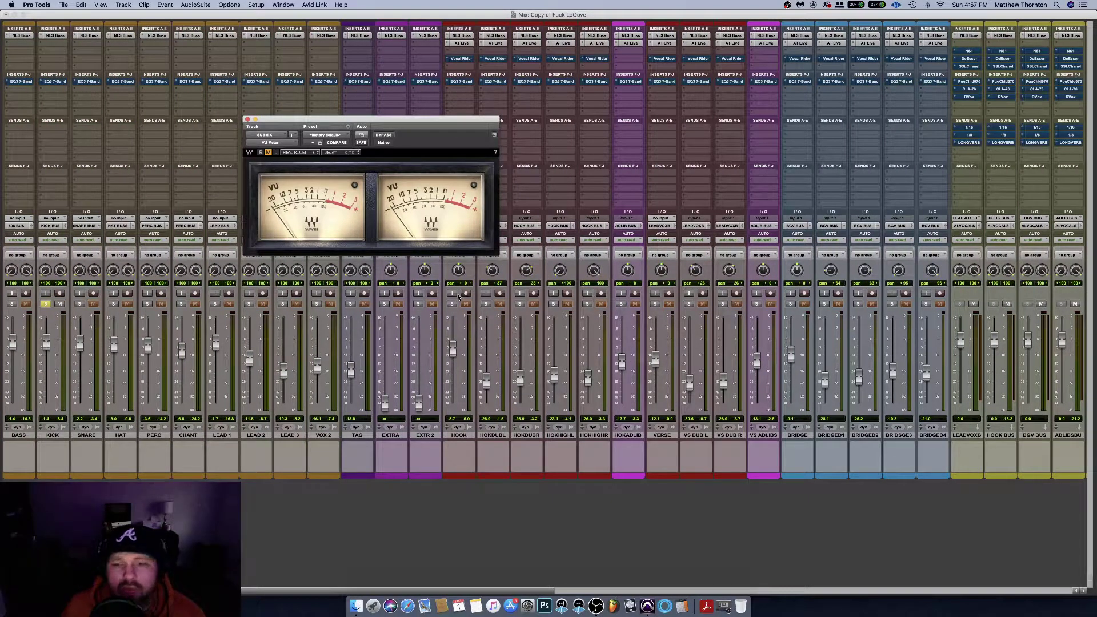
scroll(912, 163, "right", 10)
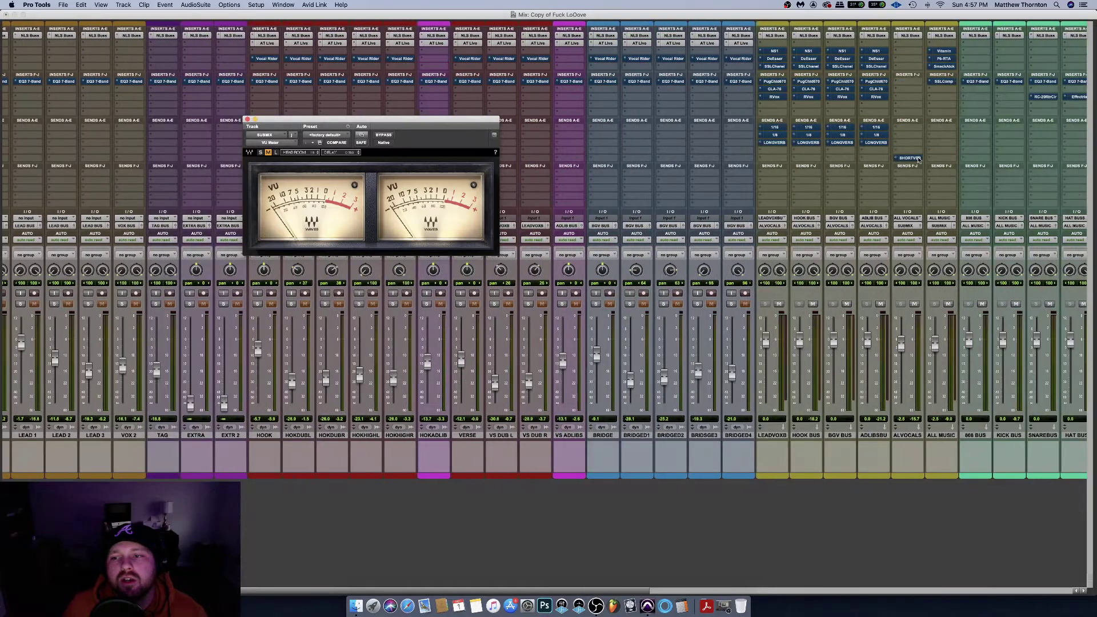
scroll(918, 160, "left", 10)
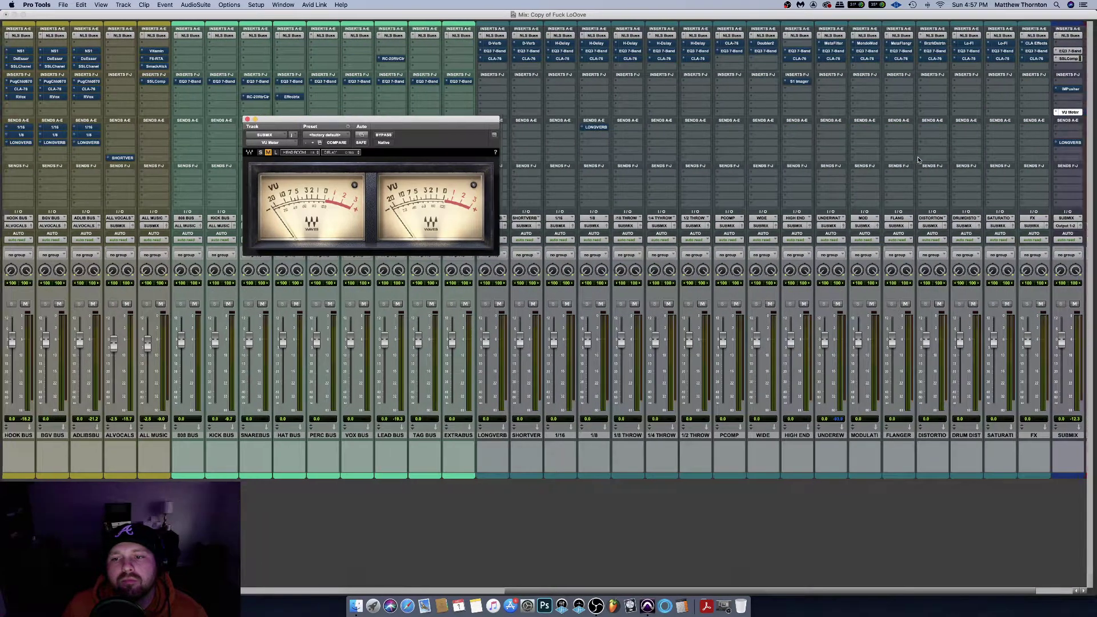
scroll(919, 160, "left", 5)
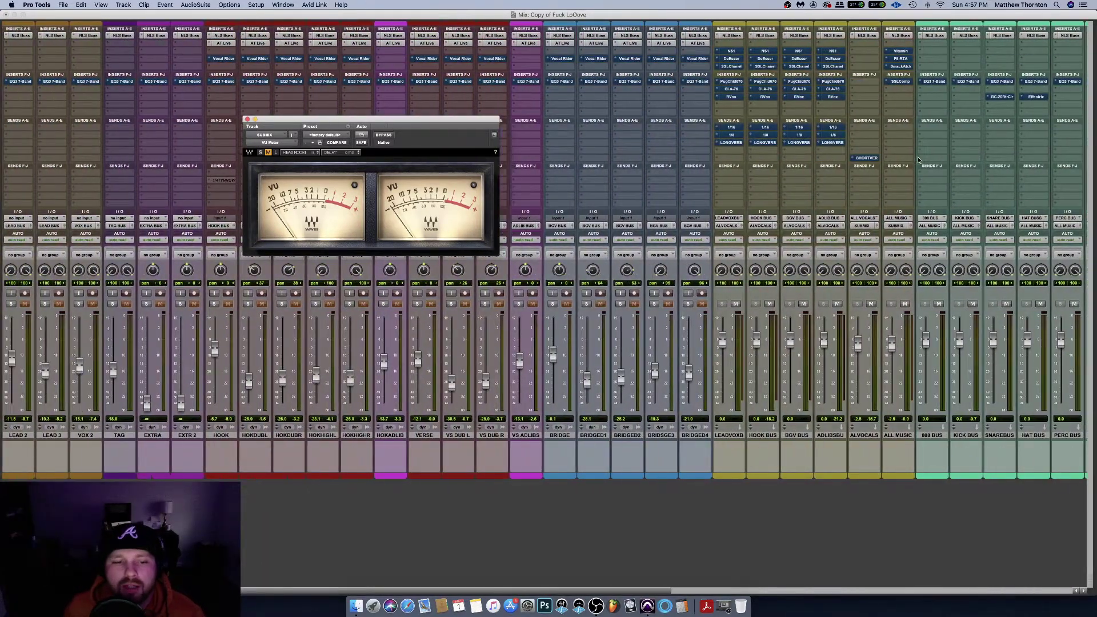
scroll(918, 160, "left", 10)
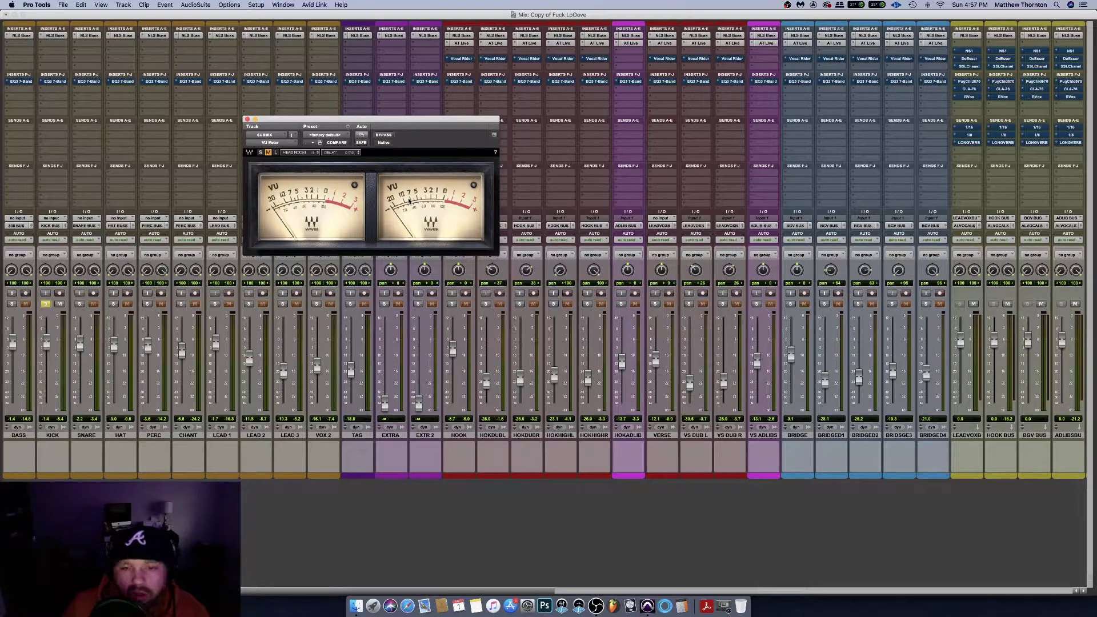
scroll(538, 192, "right", 12)
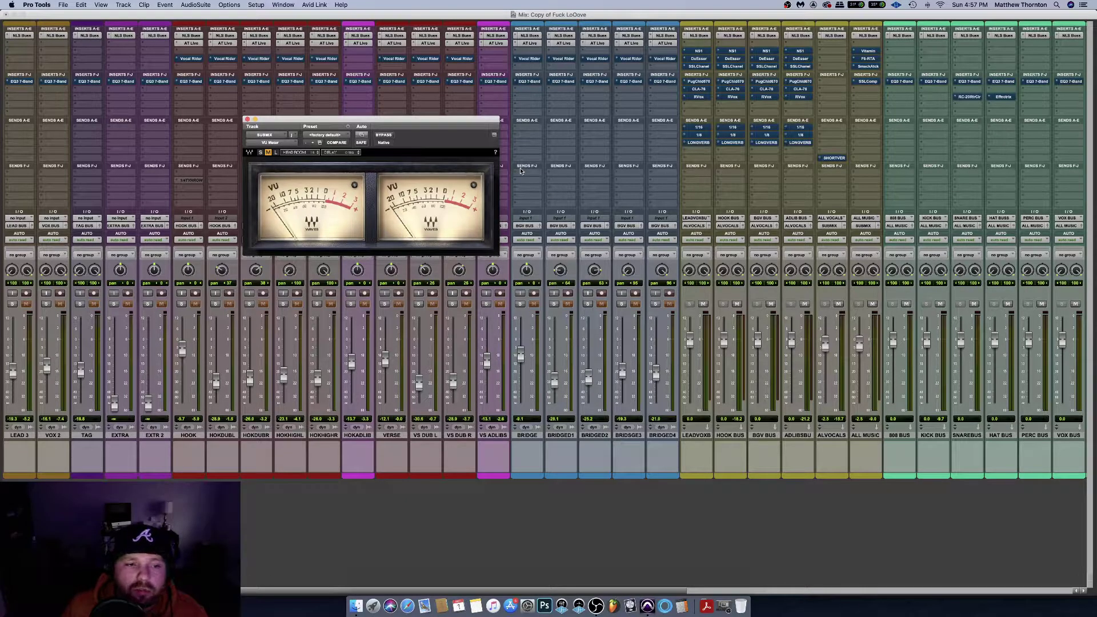
scroll(649, 196, "left", 10)
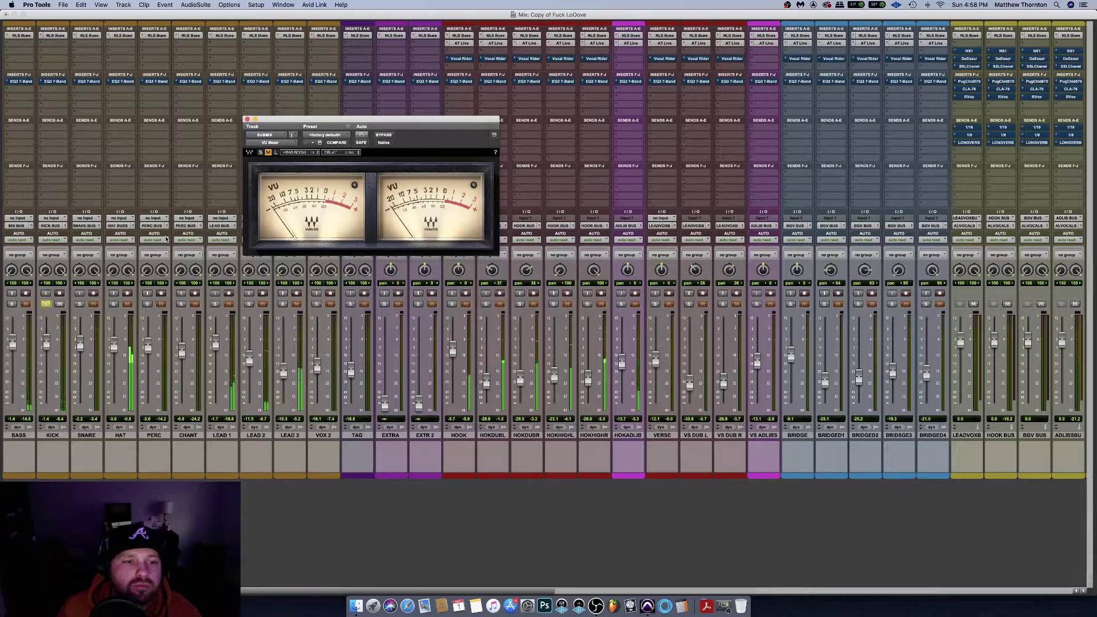
Solo the BASS and SNARE tracks alongside the soloed KICK, and close the VU Meter window
left_click(12, 303)
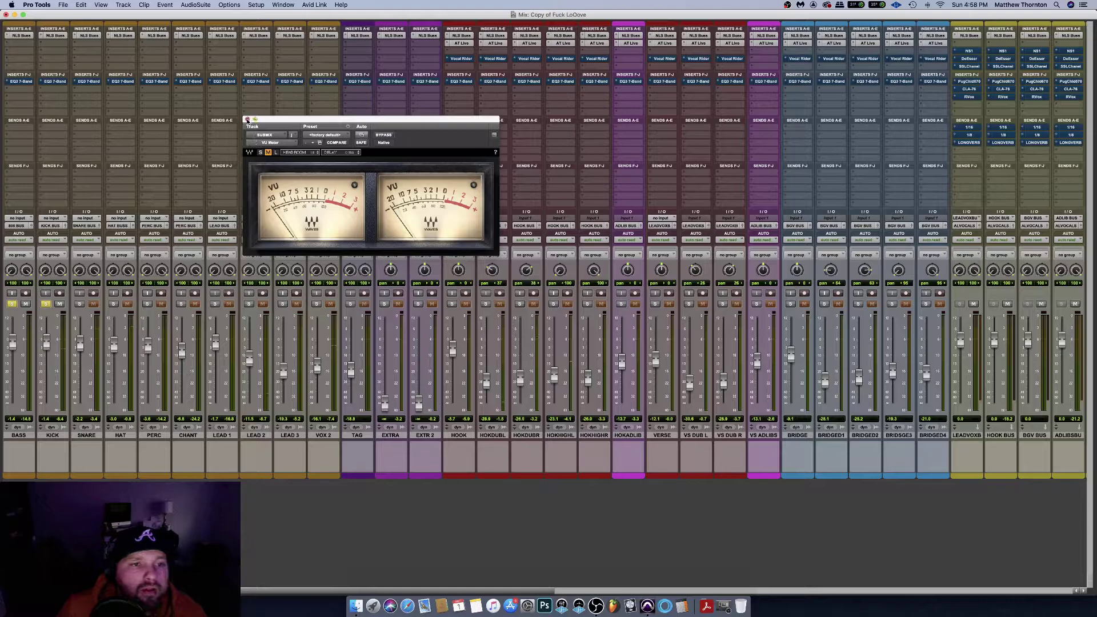
left_click(246, 119)
left_click(80, 303)
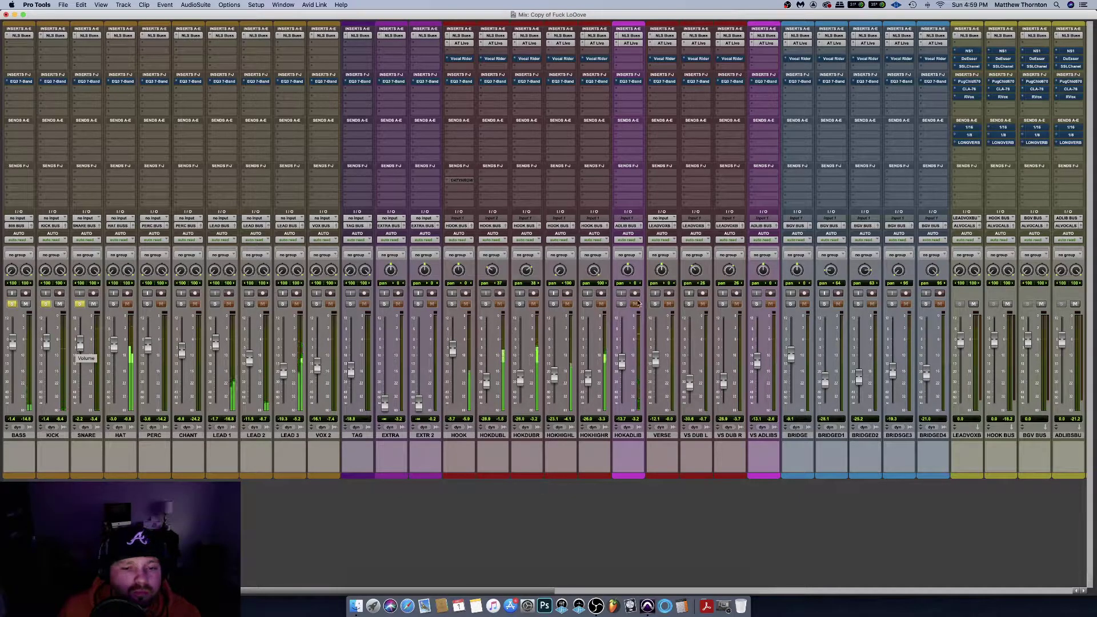
Open the SUBMIX channel's VU Meter during playback to check the combined bass, kick and snare level, and close it again
scroll(985, 167, "right", 10)
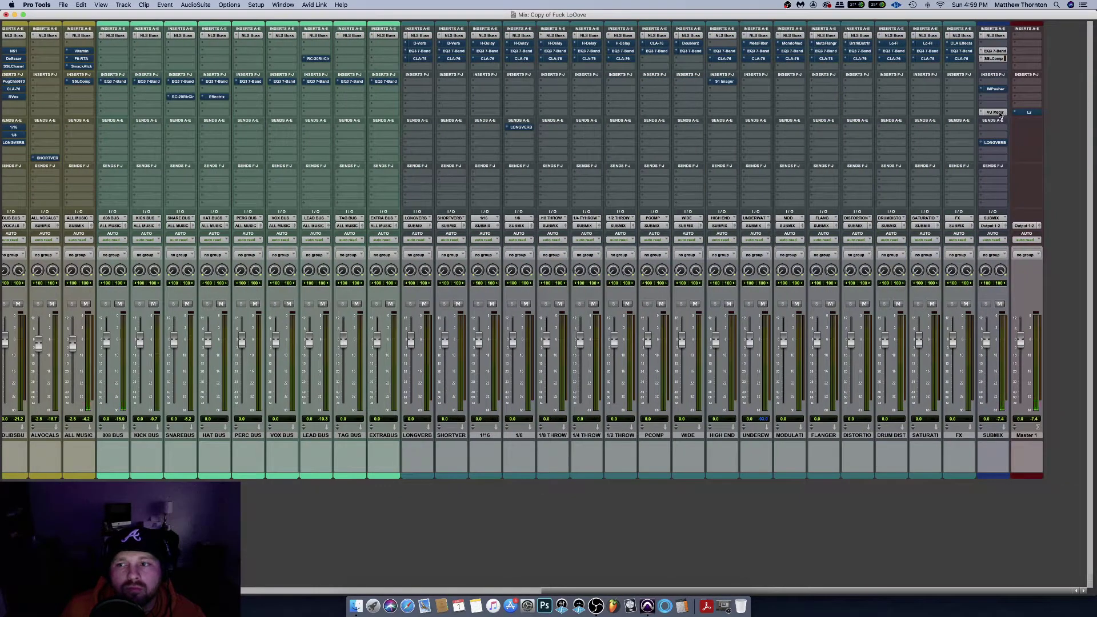
left_click(995, 113)
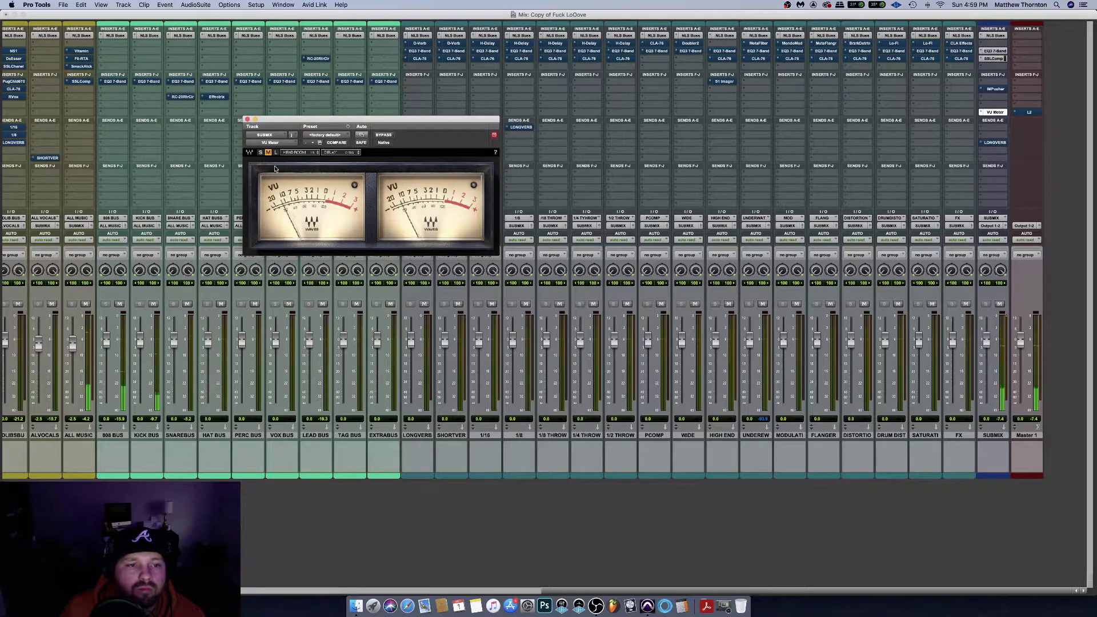
left_click(247, 120)
scroll(355, 219, "left", 10)
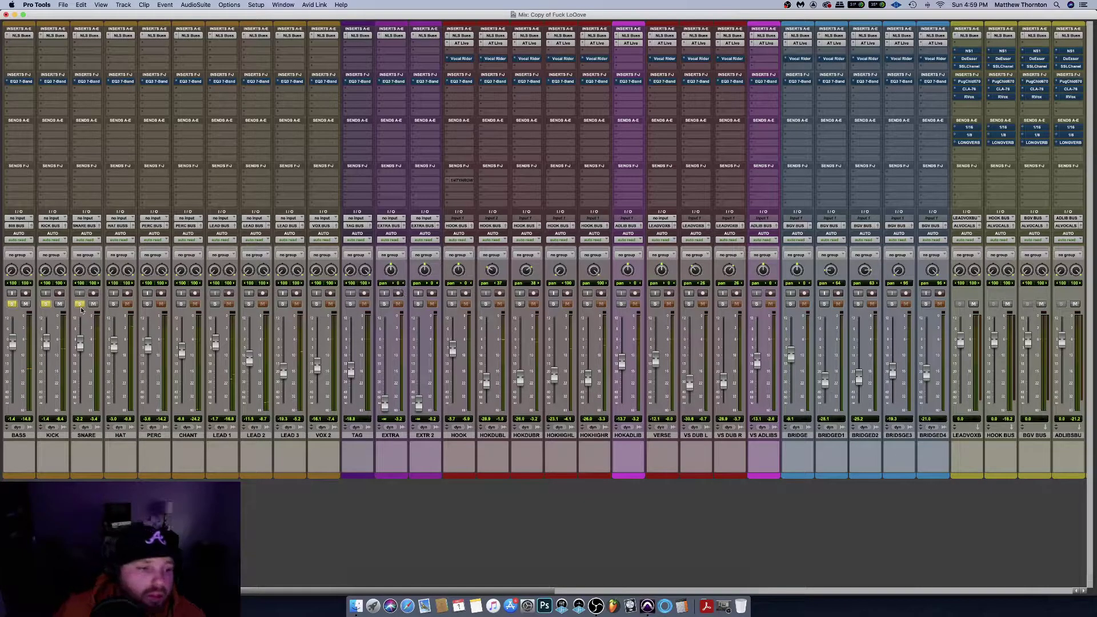
Clear the solos on the BASS, KICK and SNARE tracks and look over the bus channels
left_click(44, 305)
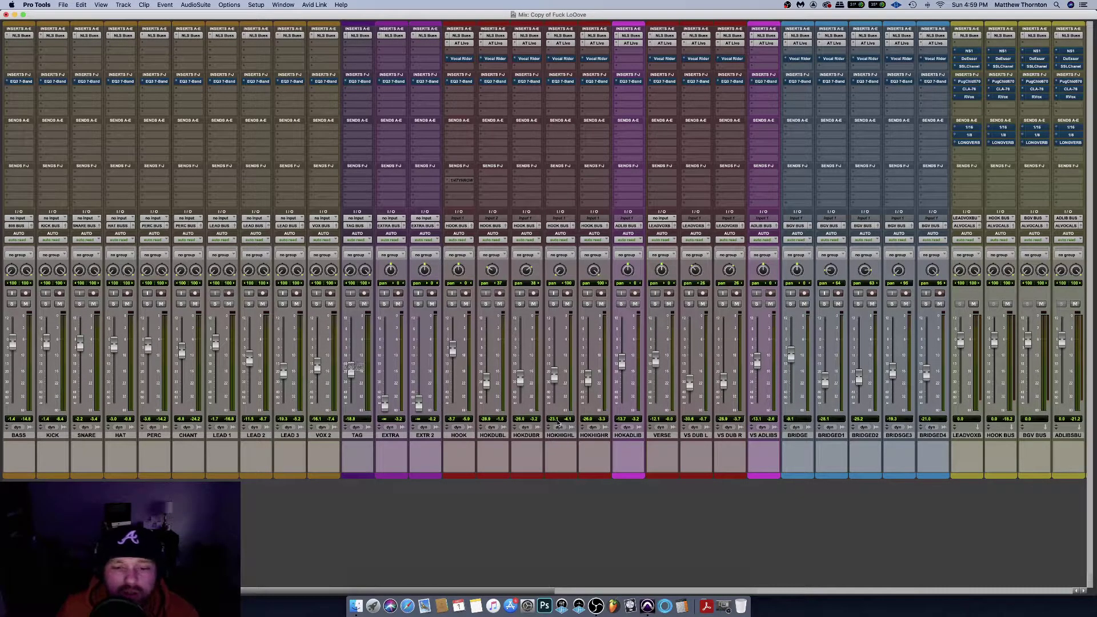
scroll(670, 324, "right", 5)
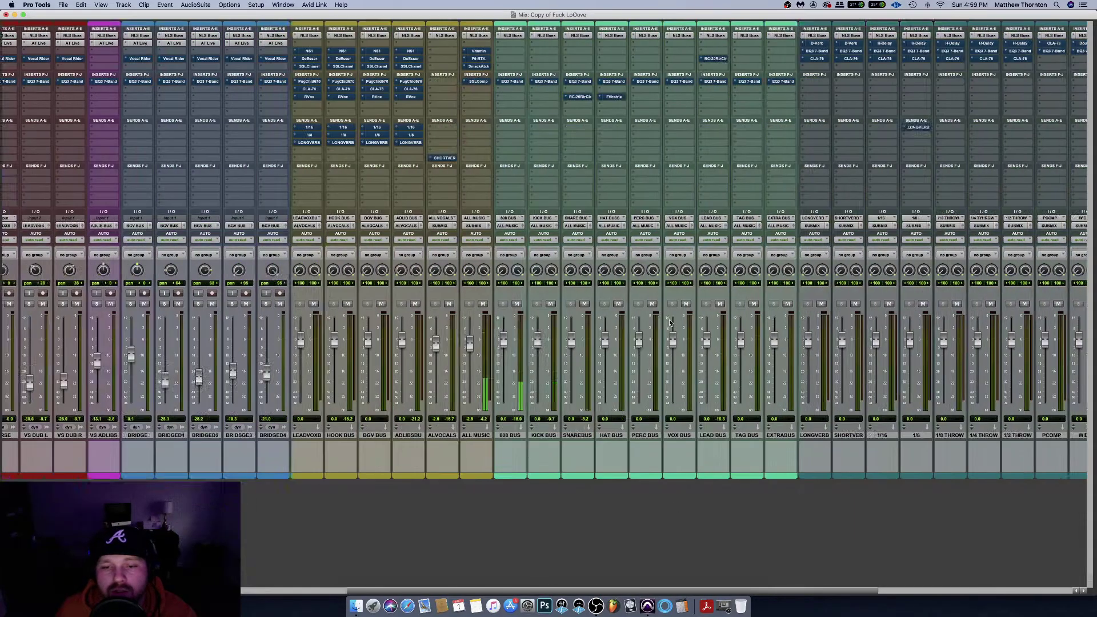
scroll(669, 323, "right", 10)
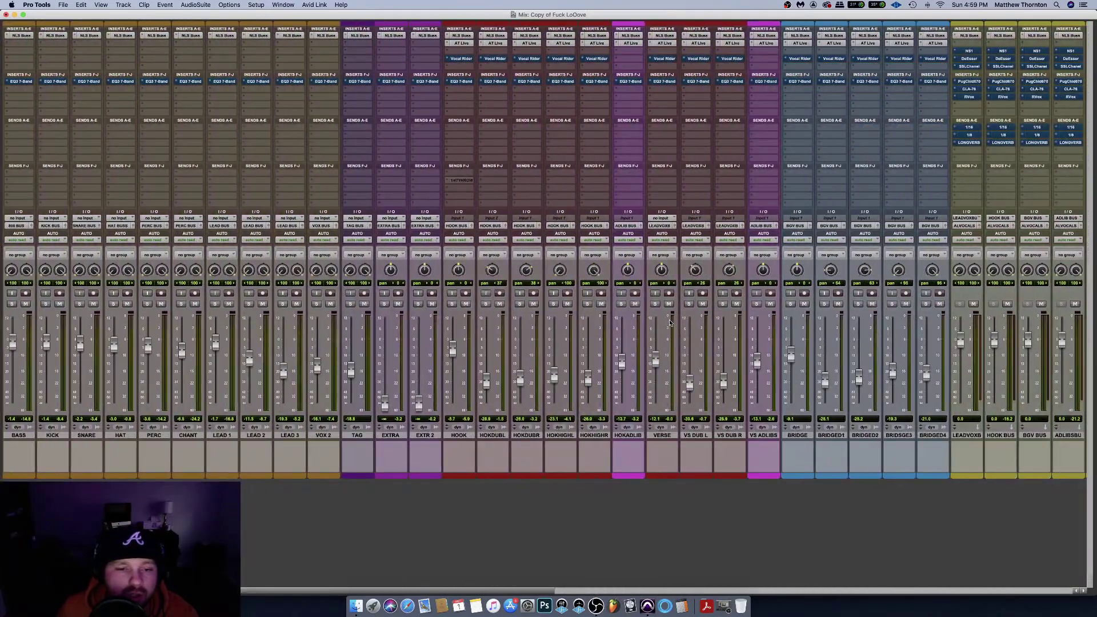
scroll(670, 323, "left", 8)
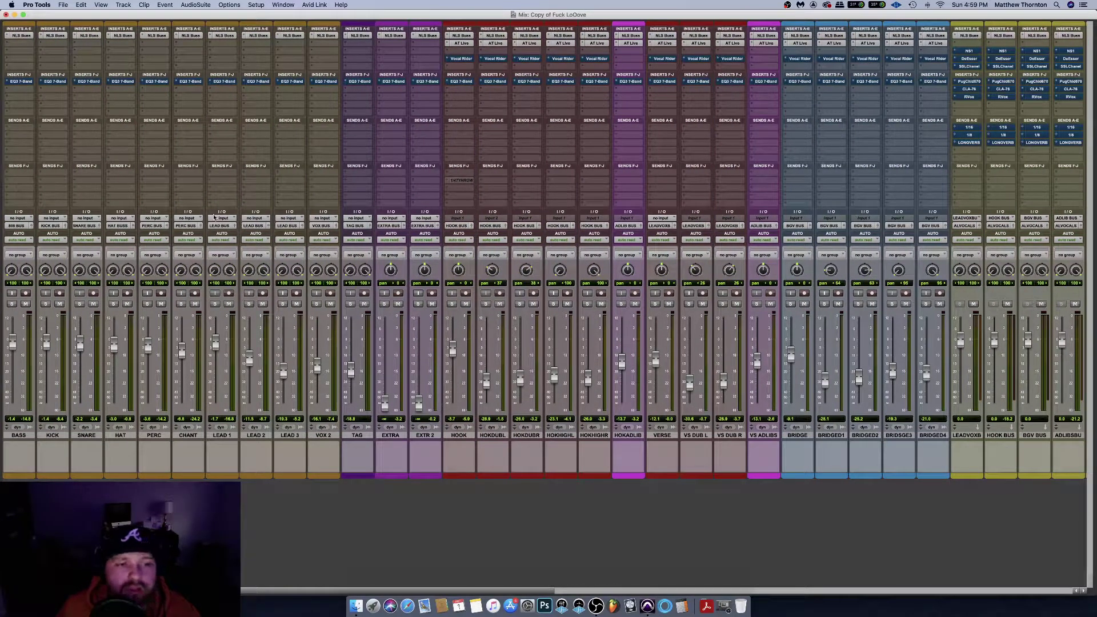
Turn off the LEADVOXB channel's plug-ins from NS1 through RVox and its 1/16, 1/8 and LONGVERB sends
scroll(591, 196, "right", 8)
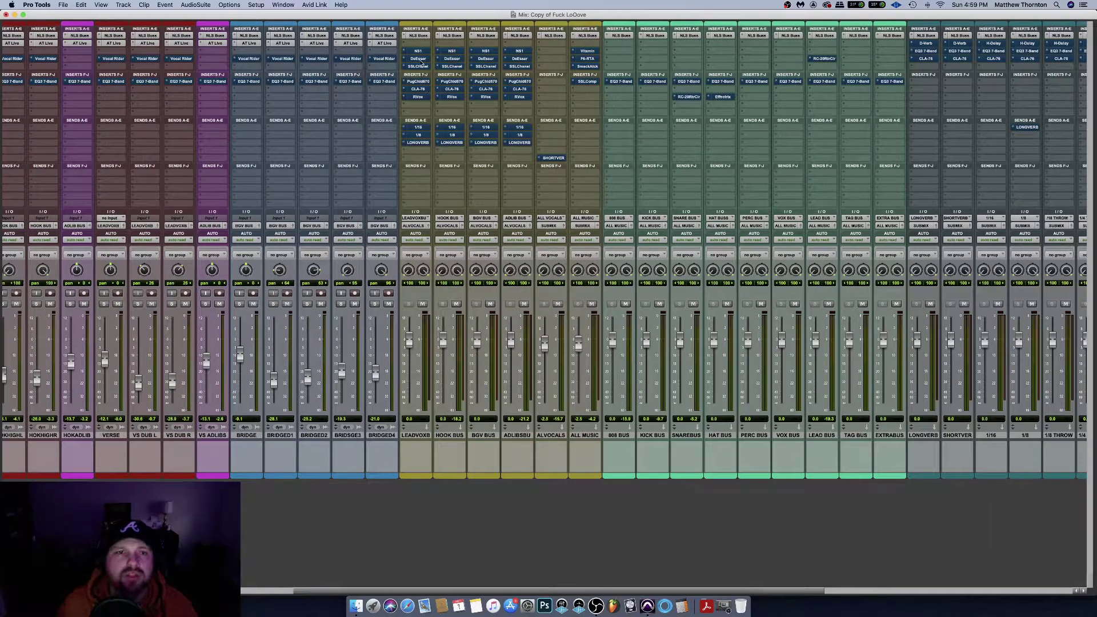
left_click(420, 53)
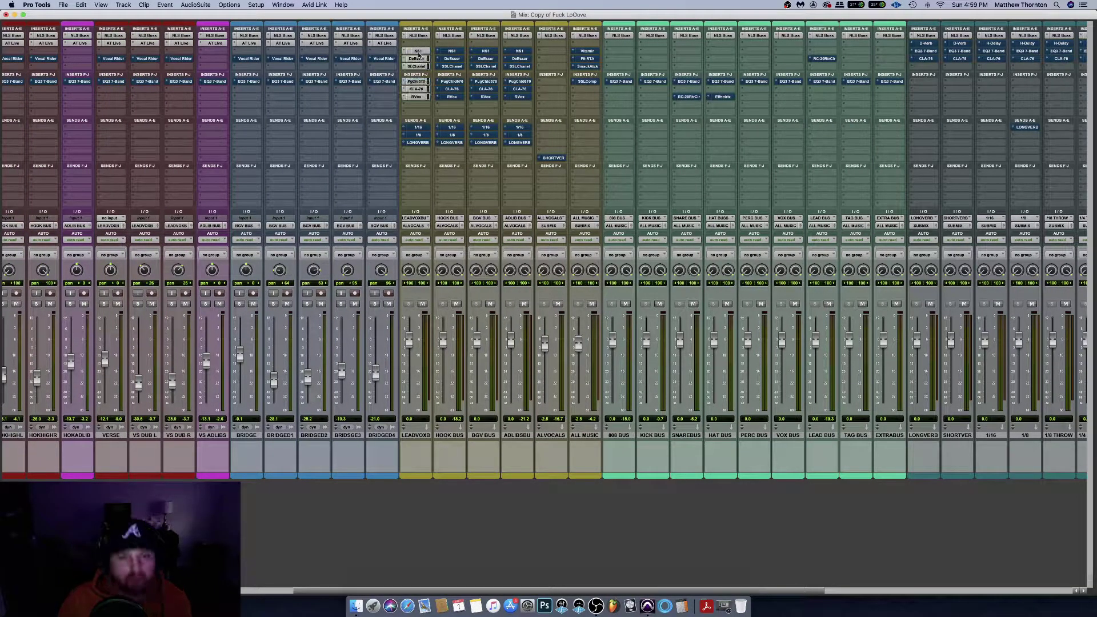
left_click(422, 129)
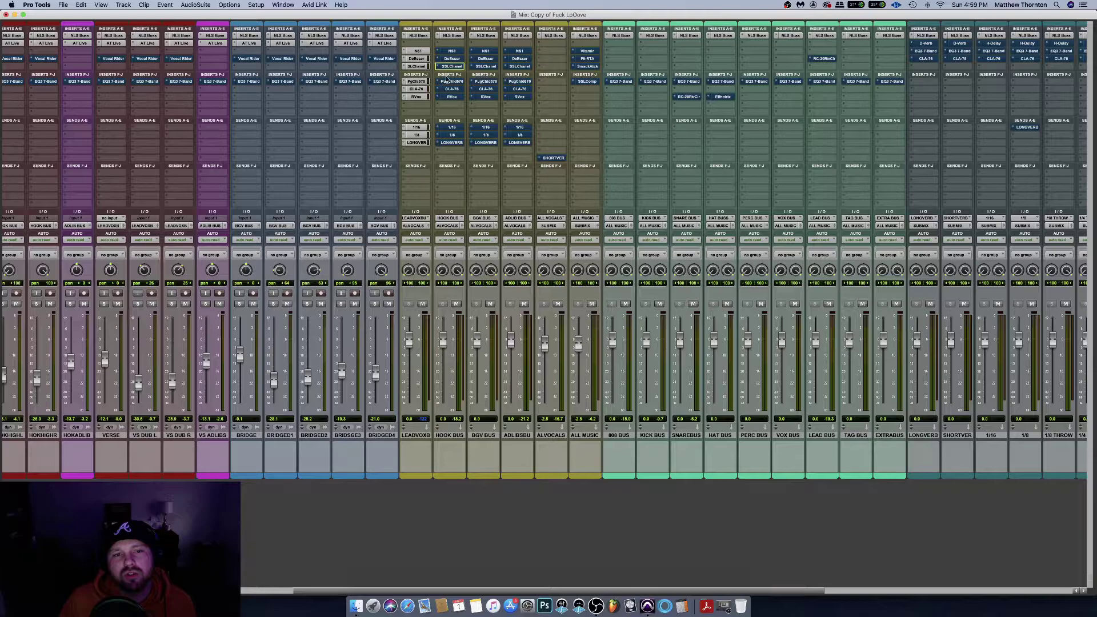
Turn off the plug-ins from NS1 through RVox and the 1/16, 1/8 and LONGVERB sends on the HOOK BUS, BGV BUS and ADLIBSBU channels
left_click(451, 55)
left_click(485, 54)
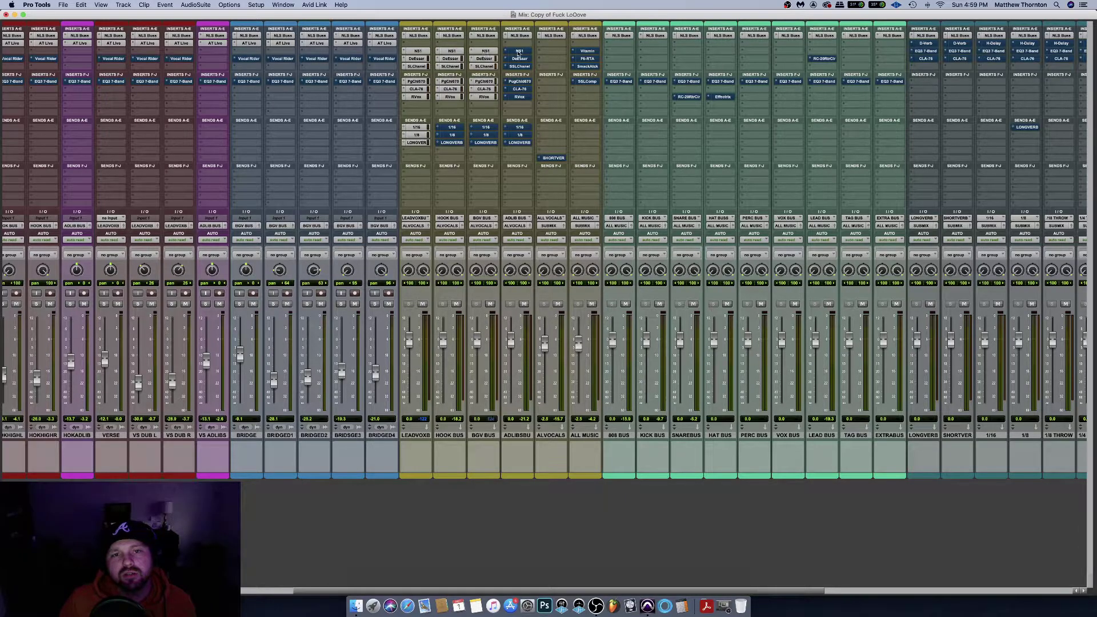
left_click(518, 53)
left_click(521, 127)
left_click(486, 128)
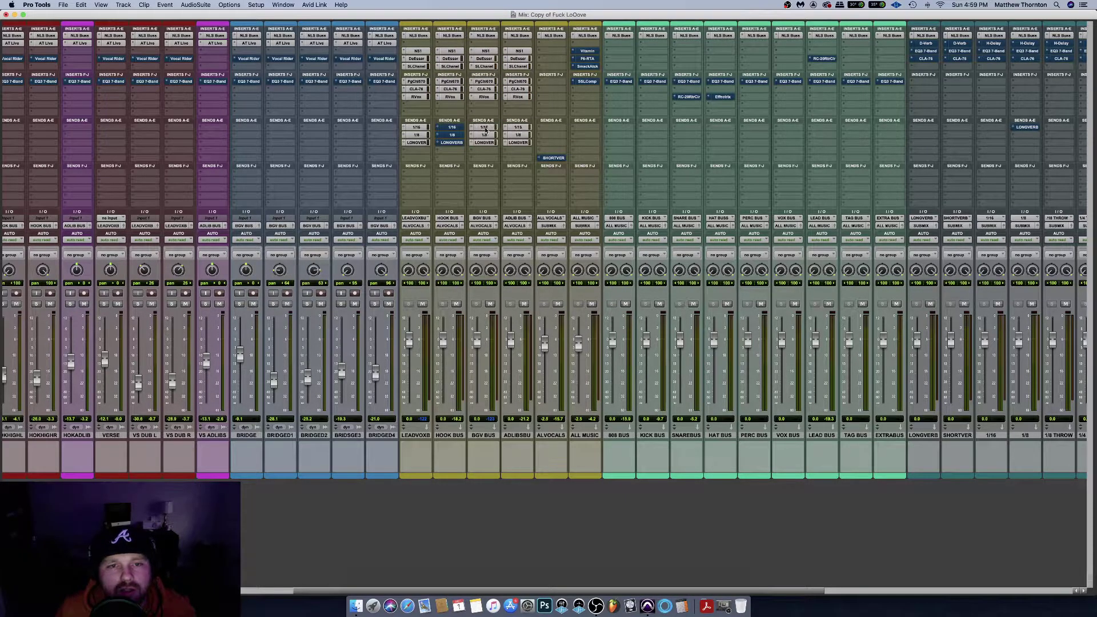
left_click(449, 129)
Look over the mixer from the instrument and vocal tracks to the bus and effect channels
scroll(287, 188, "left", 10)
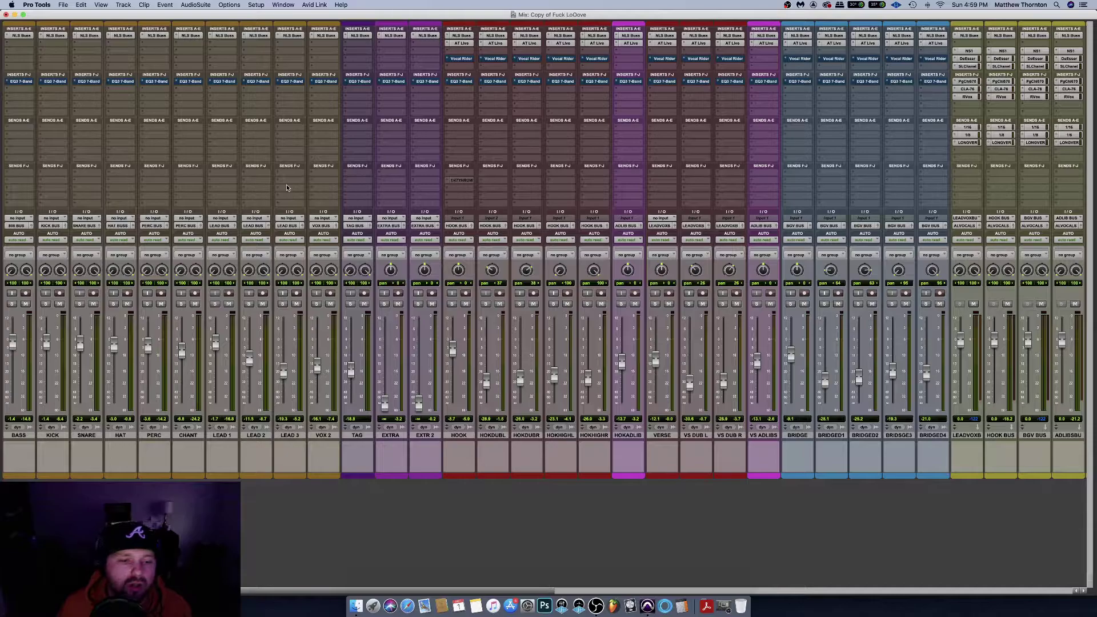
scroll(873, 117, "right", 10)
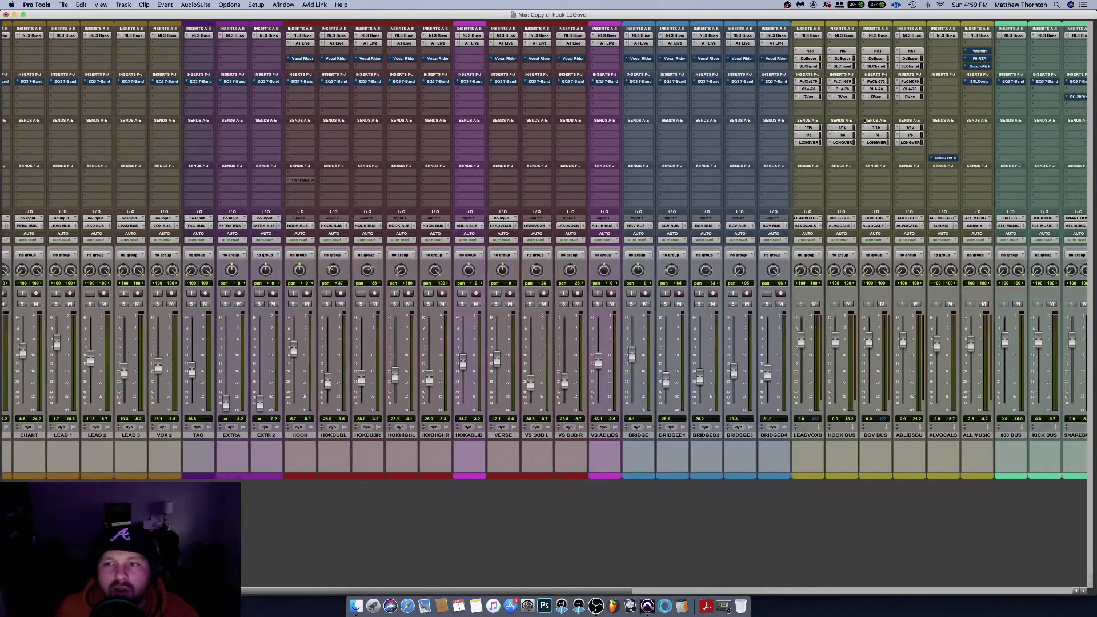
scroll(593, 136, "right", 5)
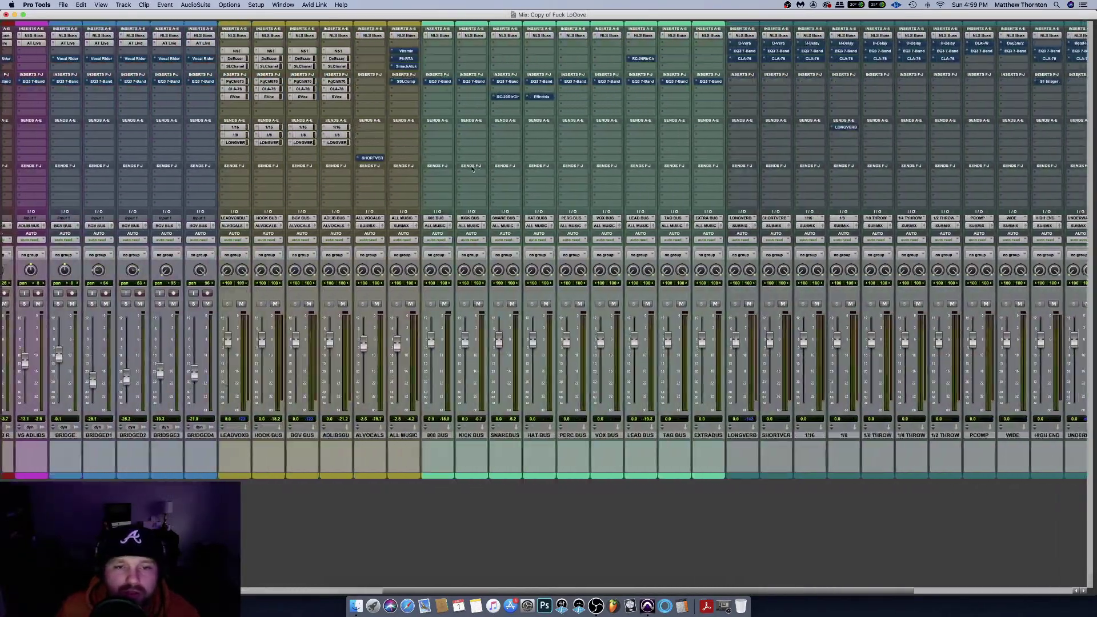
scroll(447, 171, "left", 10)
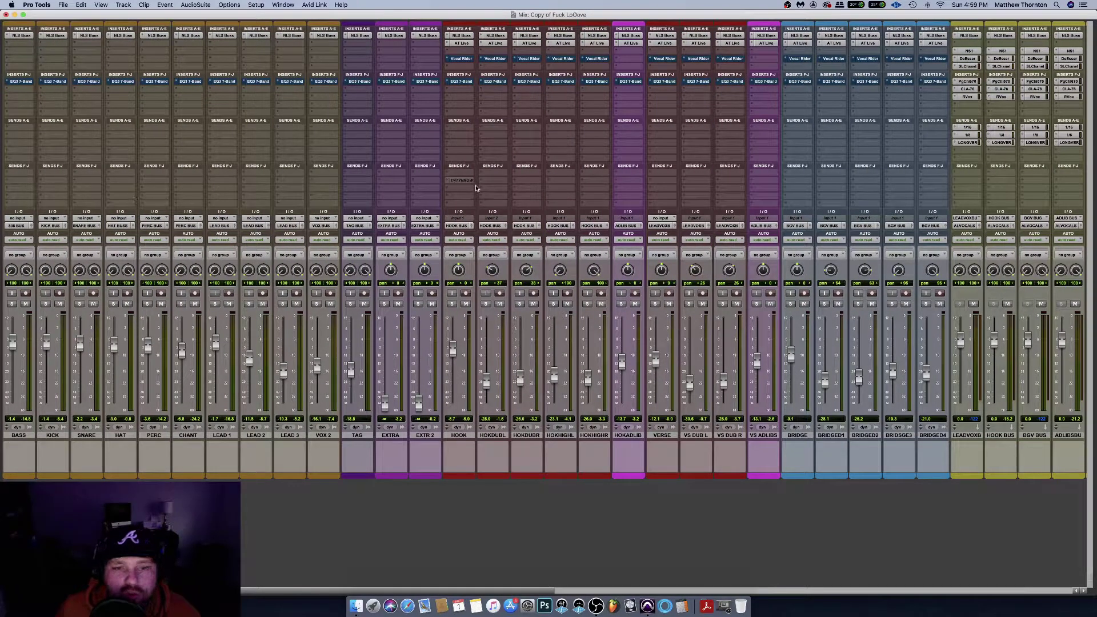
scroll(476, 188, "right", 7)
scroll(476, 188, "right", 3)
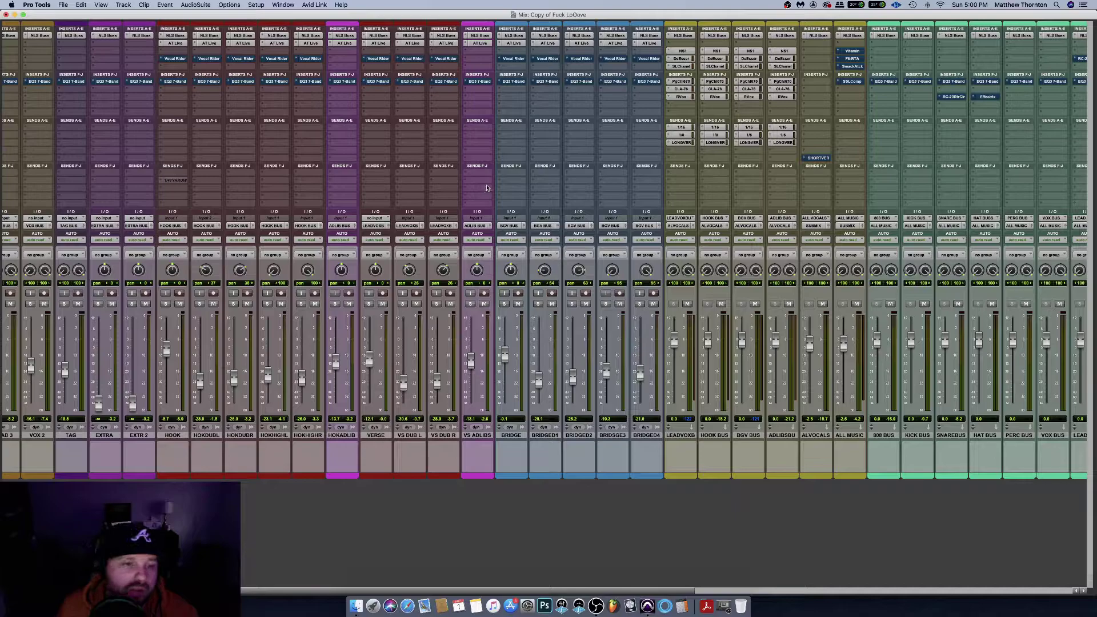
scroll(486, 187, "left", 10)
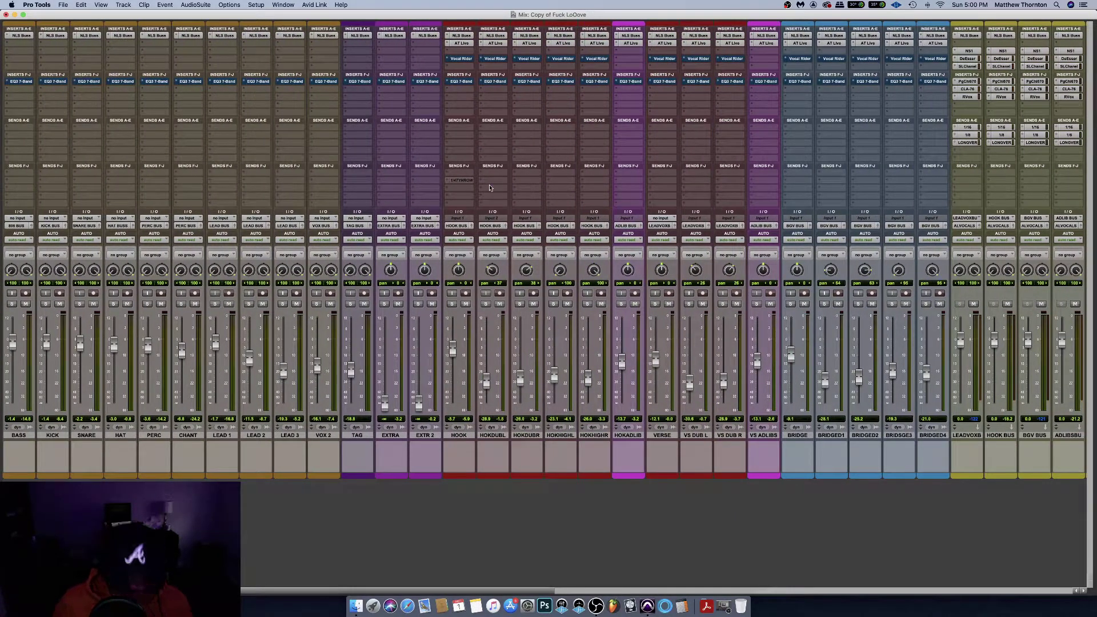
Play the hook section and raise the ALL MUSIC bus fader to about +3.3 dB
key("super+equal")
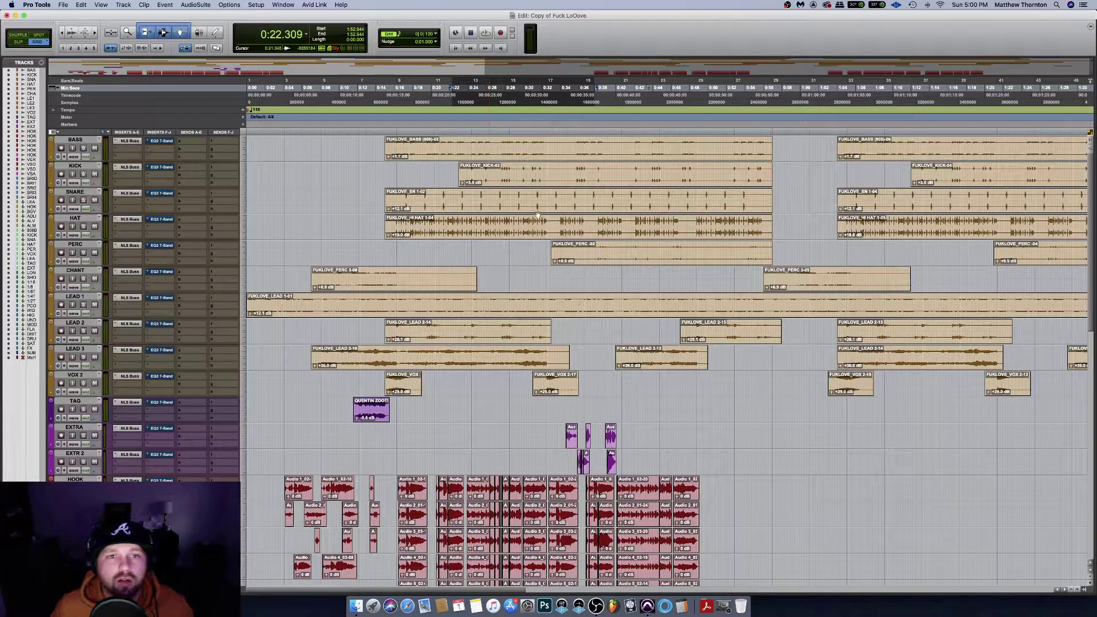
key("space")
scroll(558, 237, "down", 5)
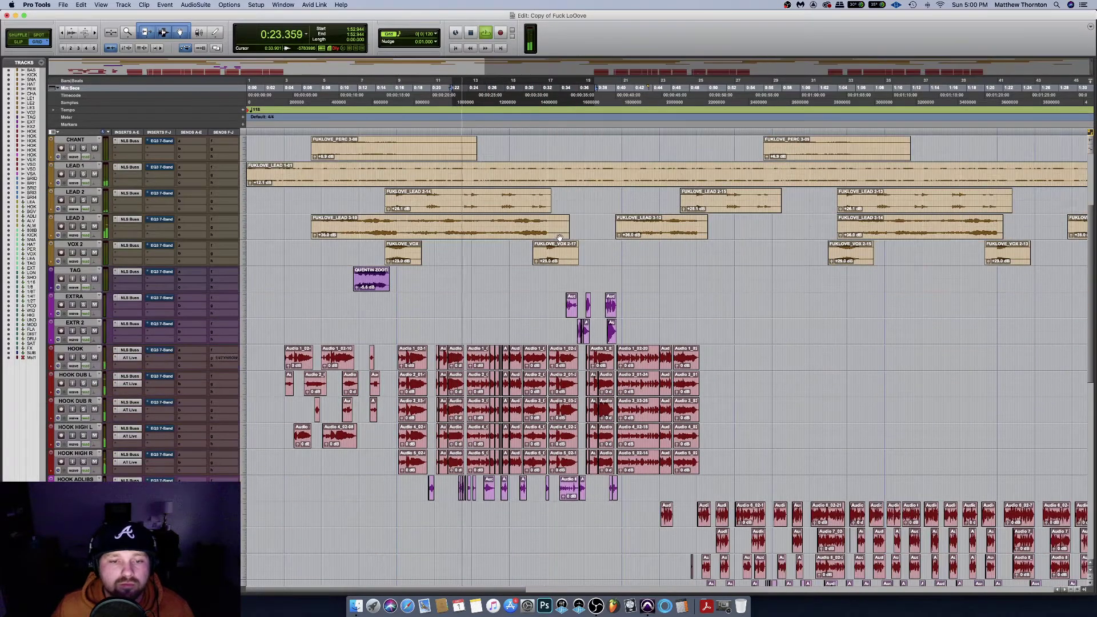
scroll(559, 237, "down", 2)
key("super+equal")
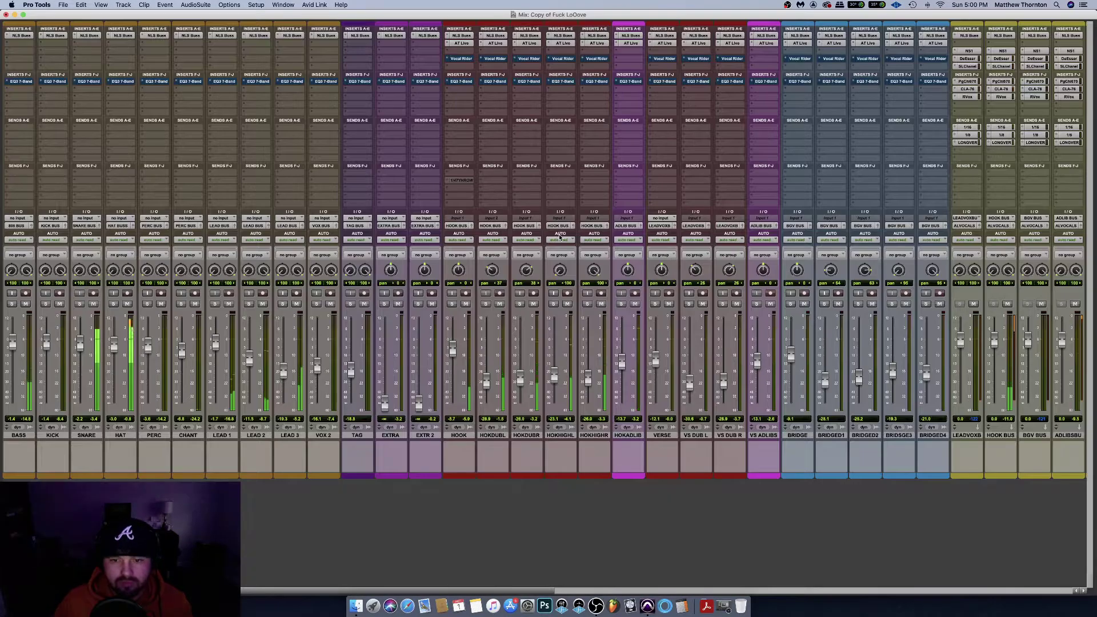
scroll(784, 425, "right", 15)
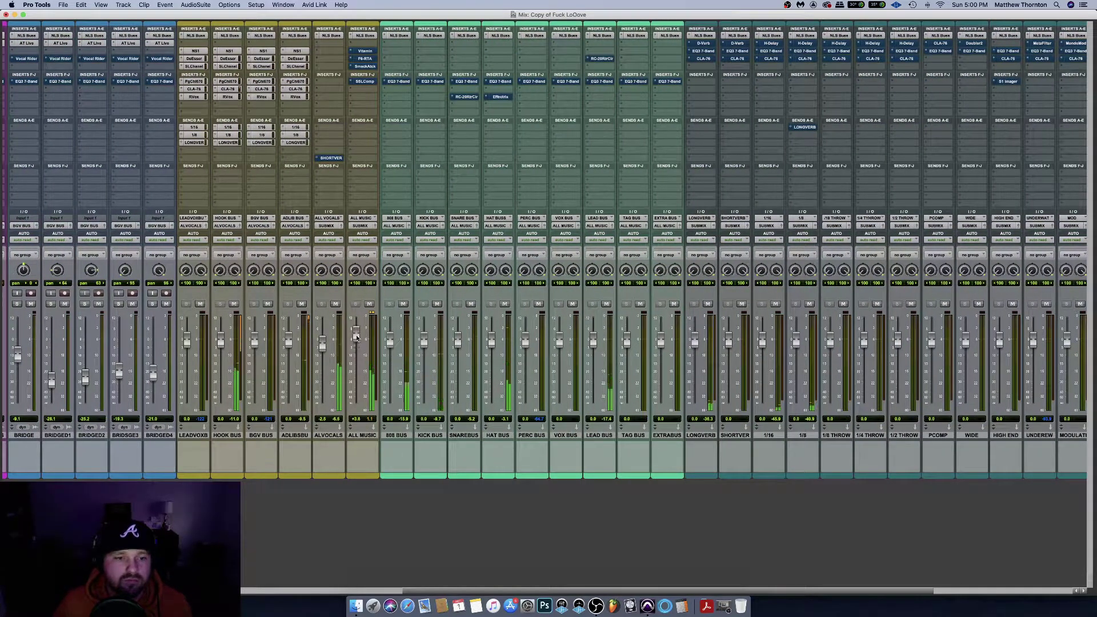
left_click_drag(356, 337, 356, 338)
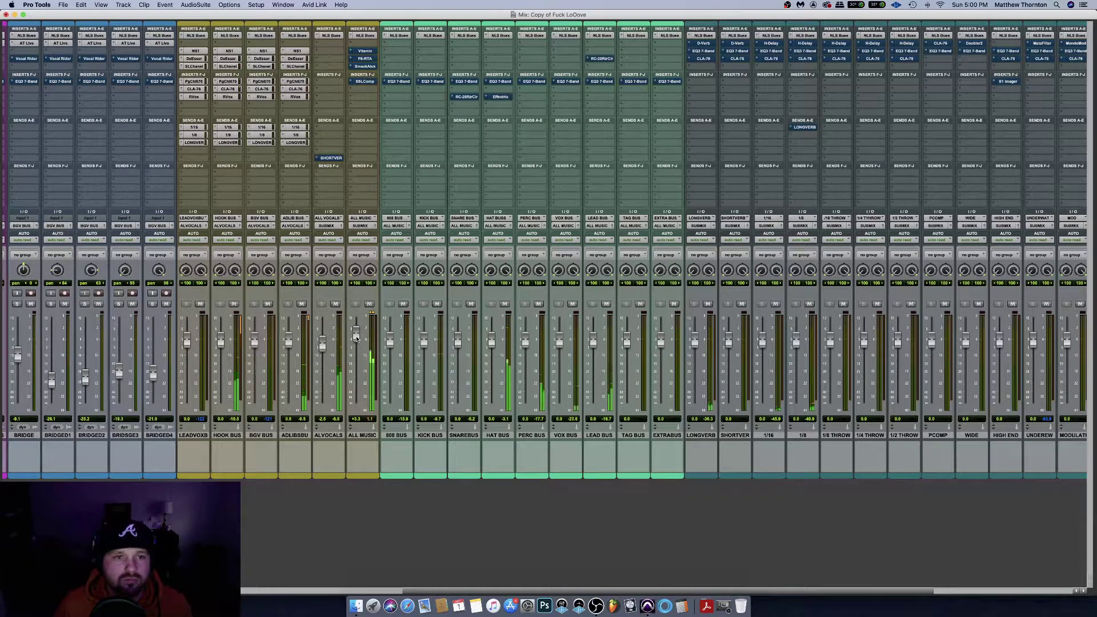
Check the channel levels during playback, and relocate playback to about 1:35, just before the bridge vocals
scroll(311, 245, "left", 5)
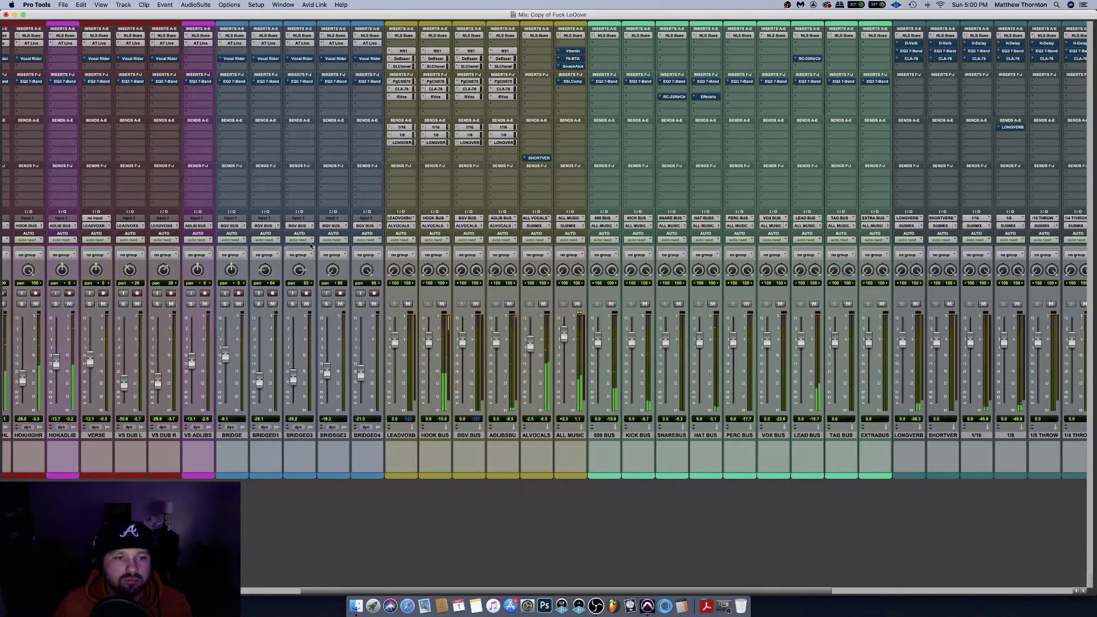
scroll(312, 246, "left", 10)
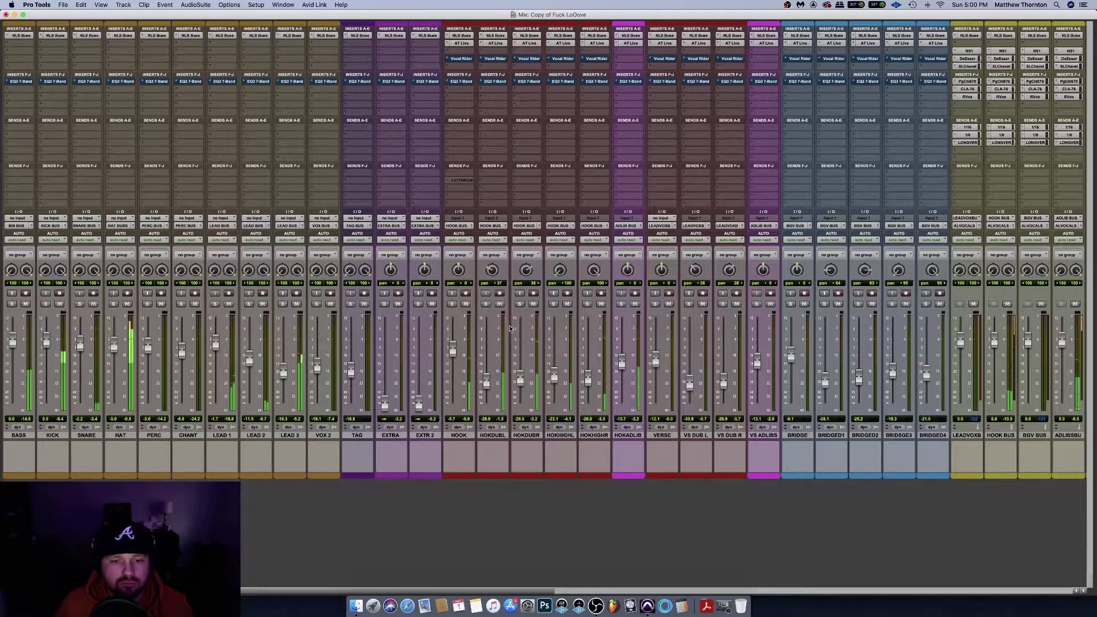
scroll(511, 329, "right", 10)
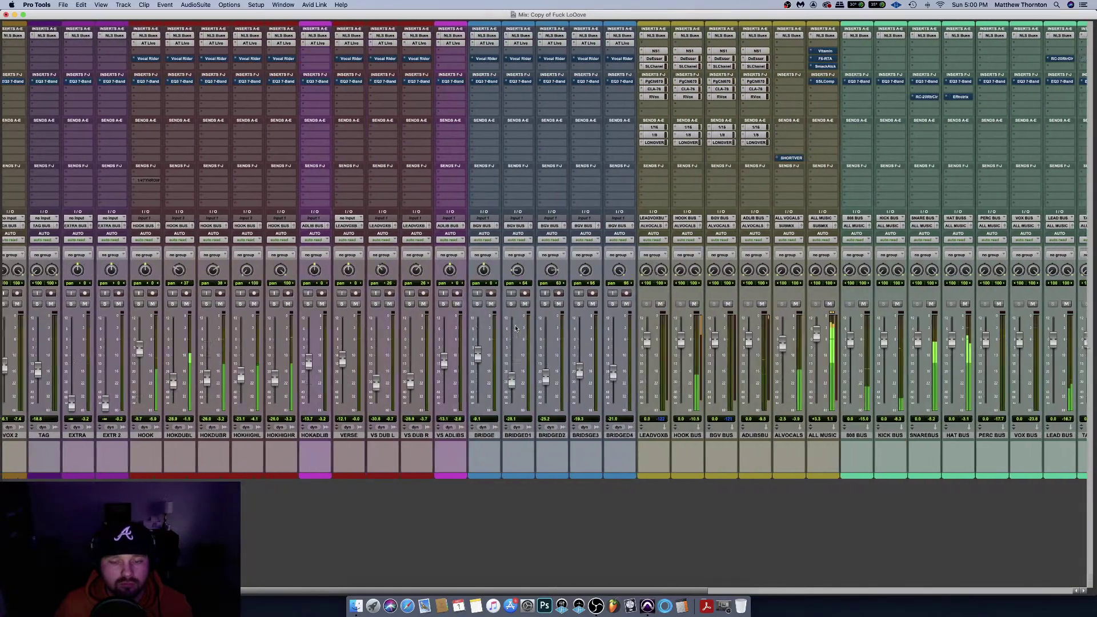
key("super+equal")
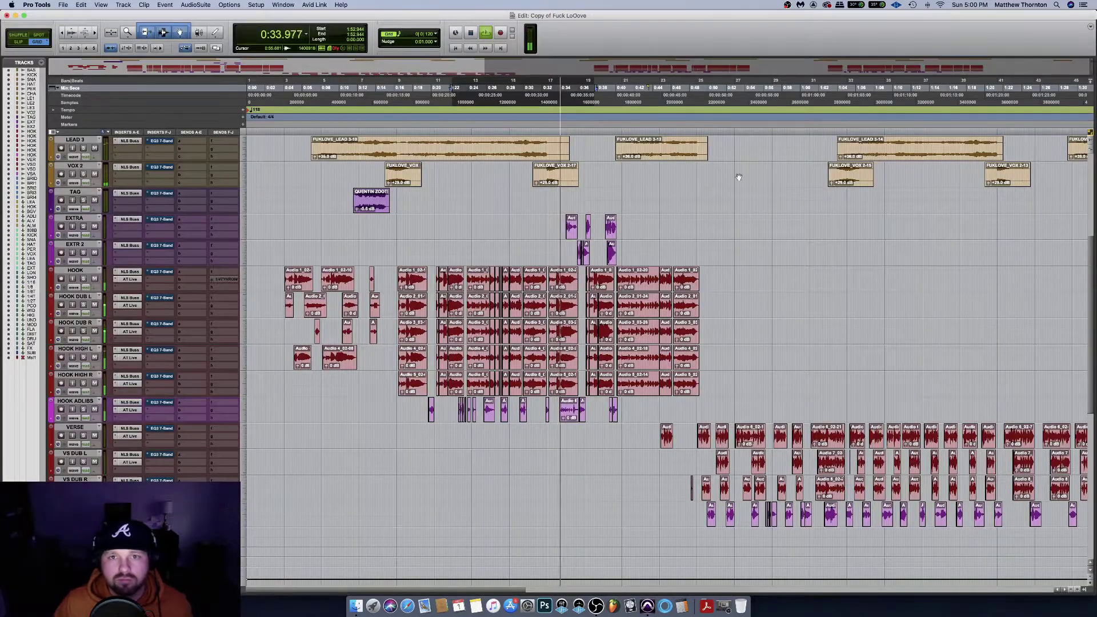
scroll(655, 155, "right", 10)
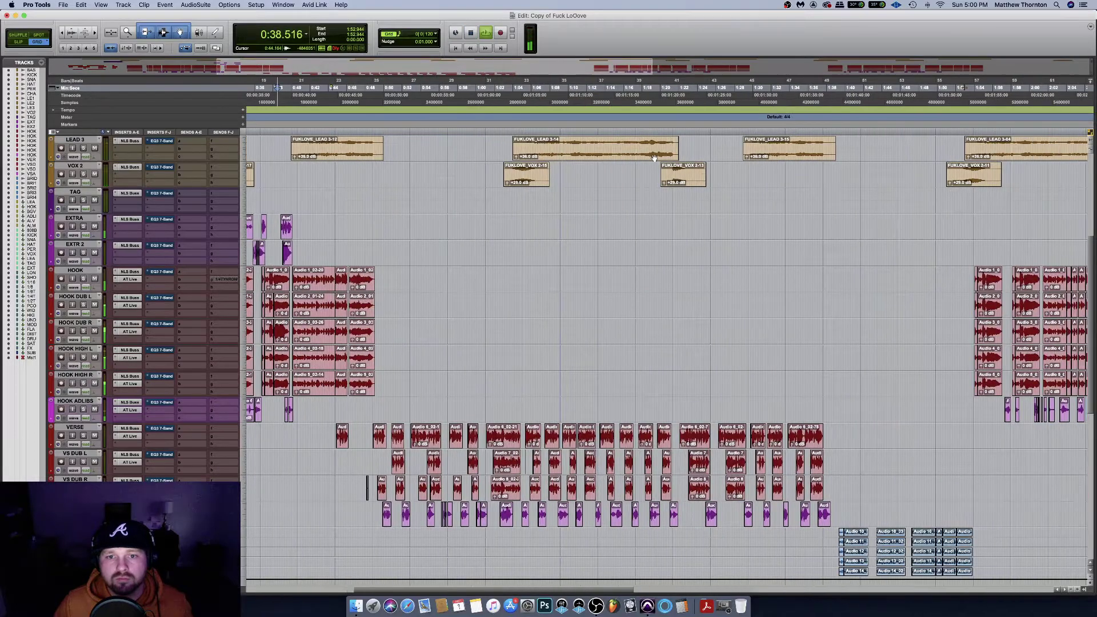
left_click(788, 137)
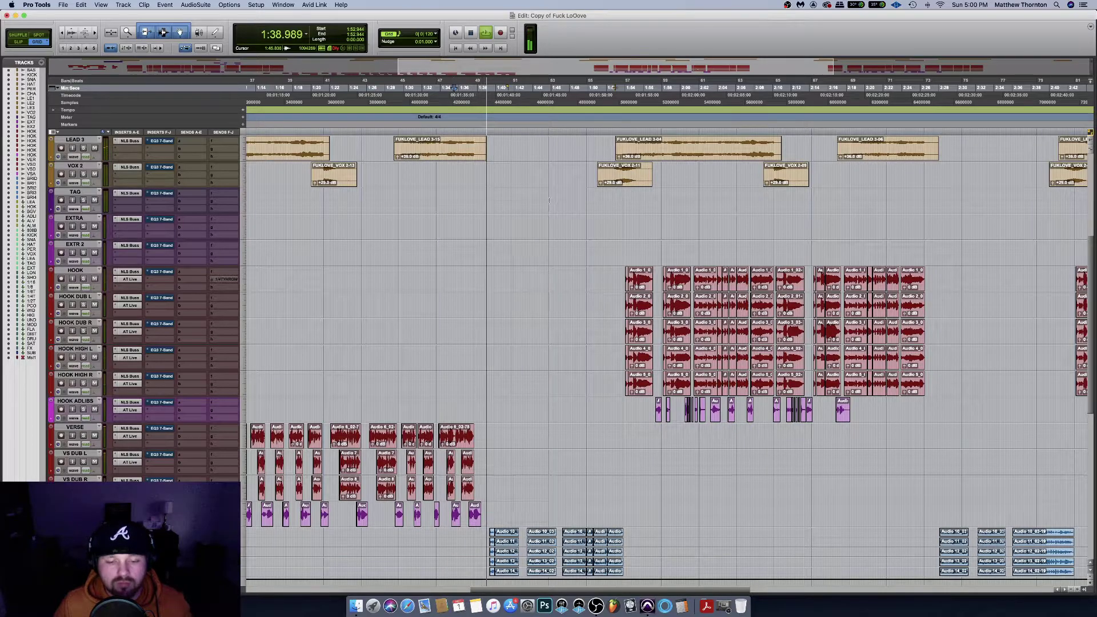
scroll(549, 200, "down", 4)
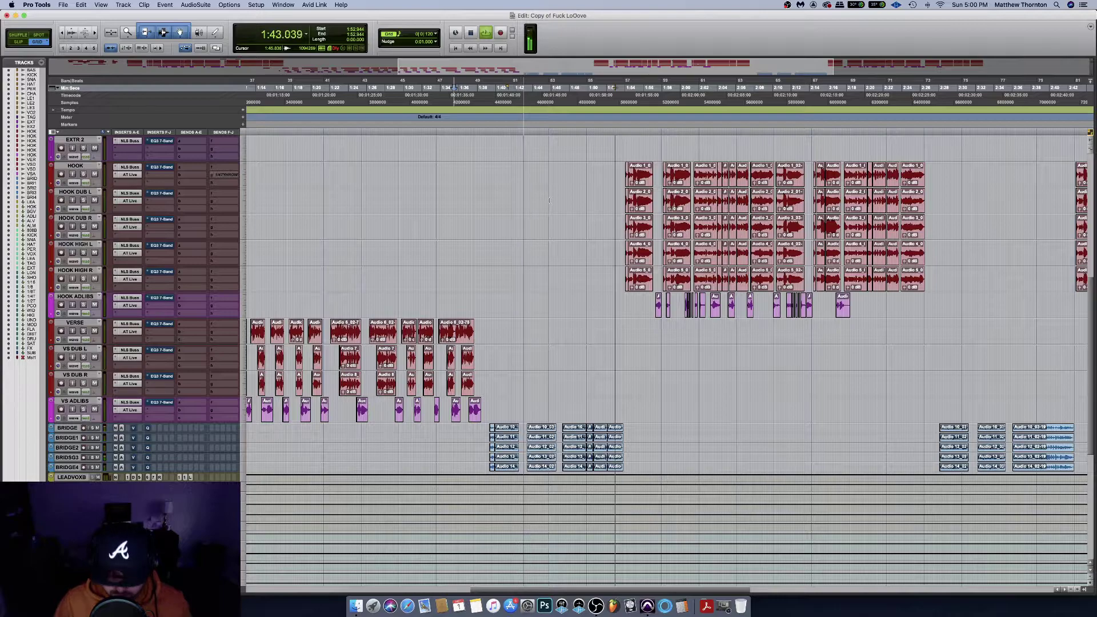
Turn off the SHORTVERB send on the ALVOCALS channel while the bridge plays
key("super+equal")
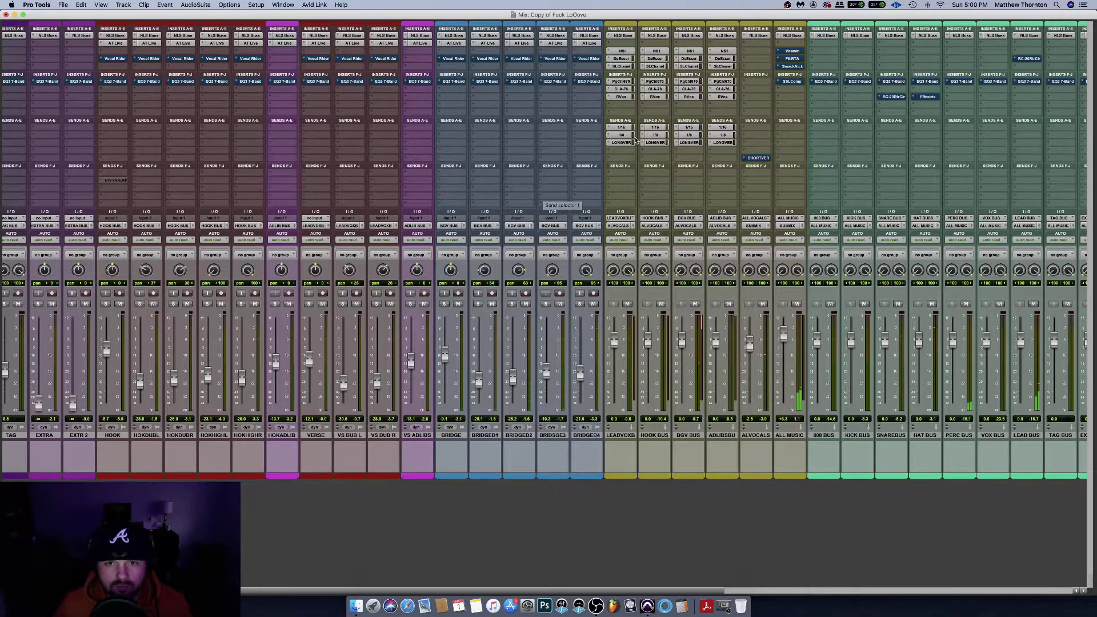
scroll(766, 160, "right", 5)
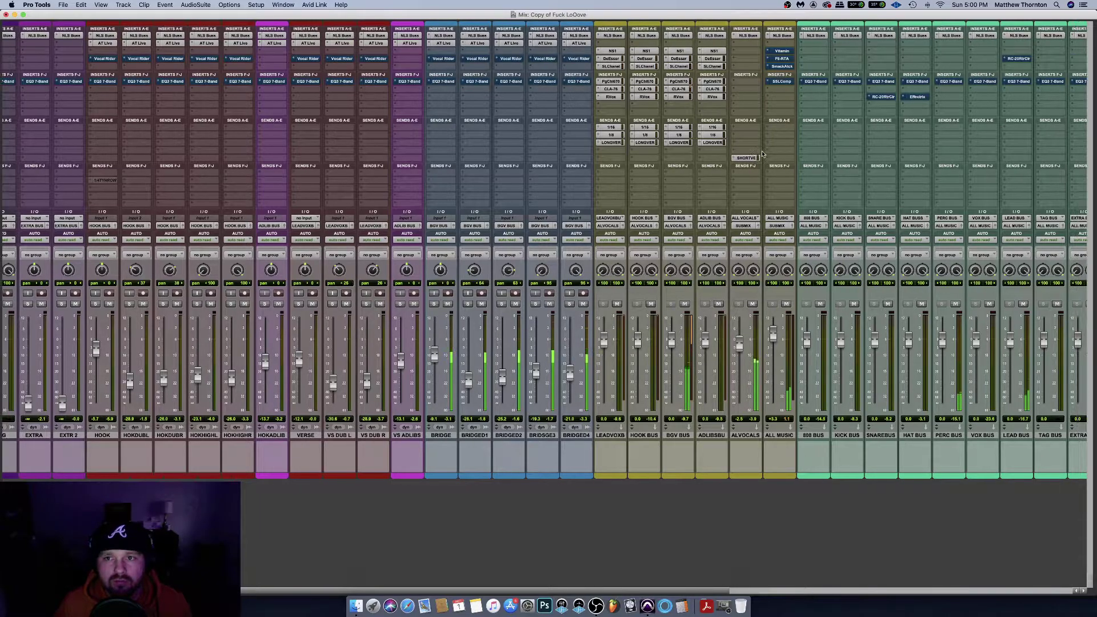
scroll(762, 154, "right", 2)
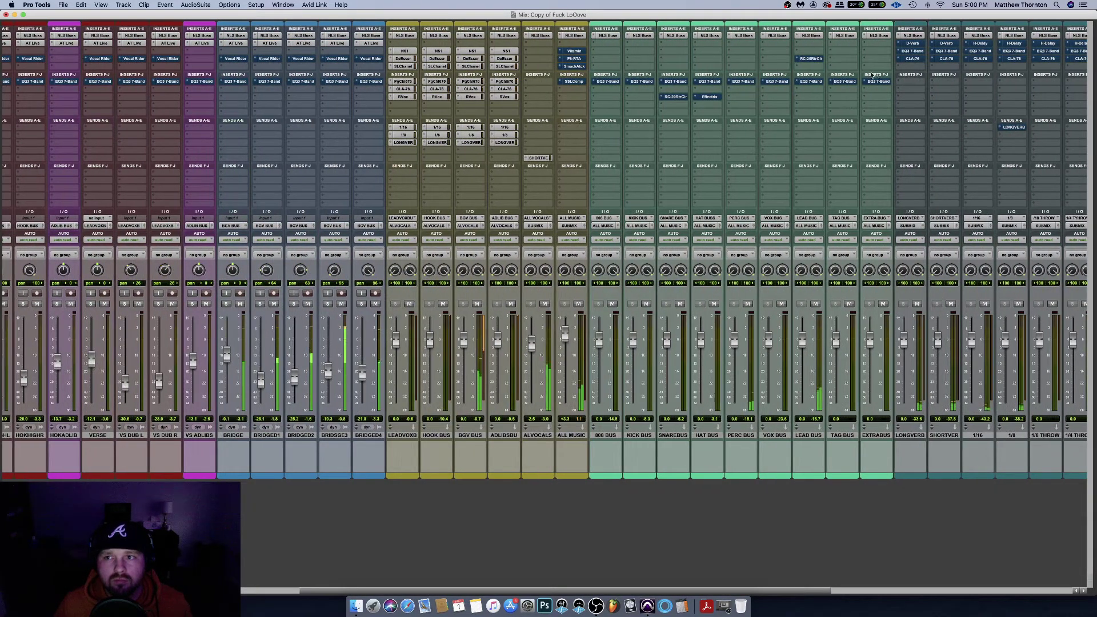
Turn off the reverb or delay, EQ and CLA-76 plug-ins on the LONGVERB through 1/2 THROW channels and the 1/8 channel's LONGVERB send
scroll(876, 75, "right", 14)
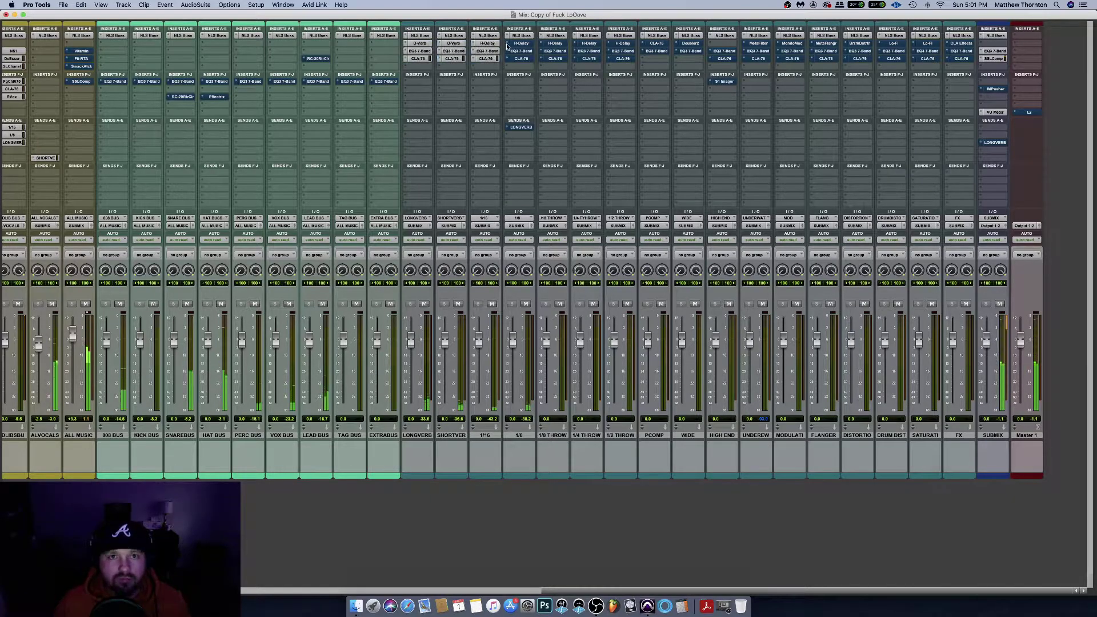
left_click(520, 65)
mouse_move(538, 46)
left_click(497, 46)
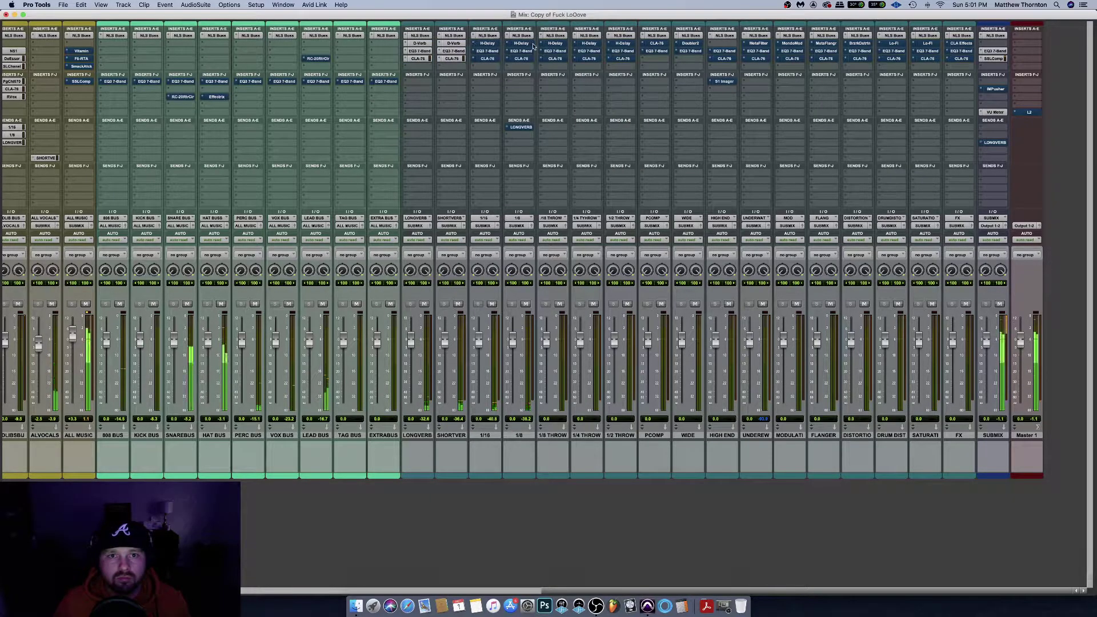
left_click(488, 46, "super")
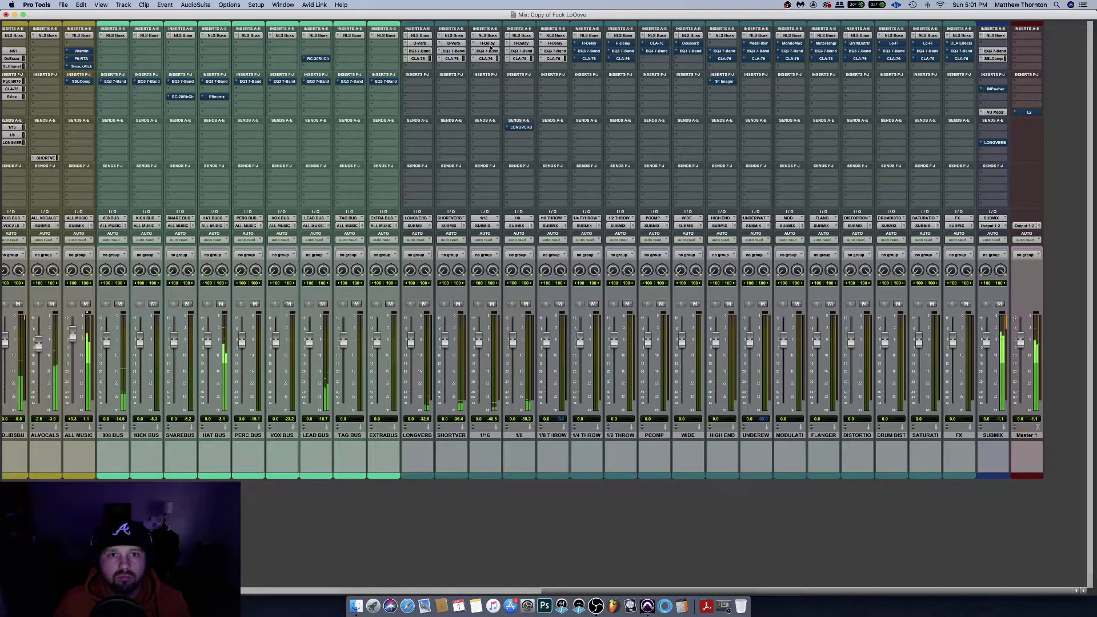
left_click(594, 46, "super")
left_click(623, 45, "super")
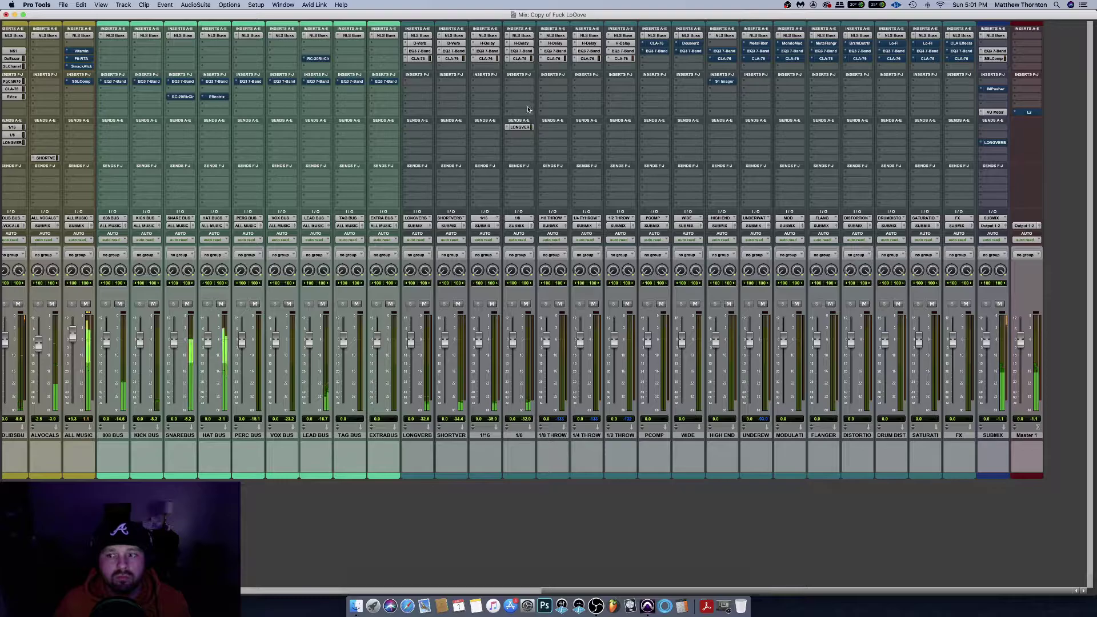
Look across the mixer during playback and turn off the L2 plug-in on the Master 1 channel
scroll(529, 109, "left", 15)
scroll(529, 109, "right", 5)
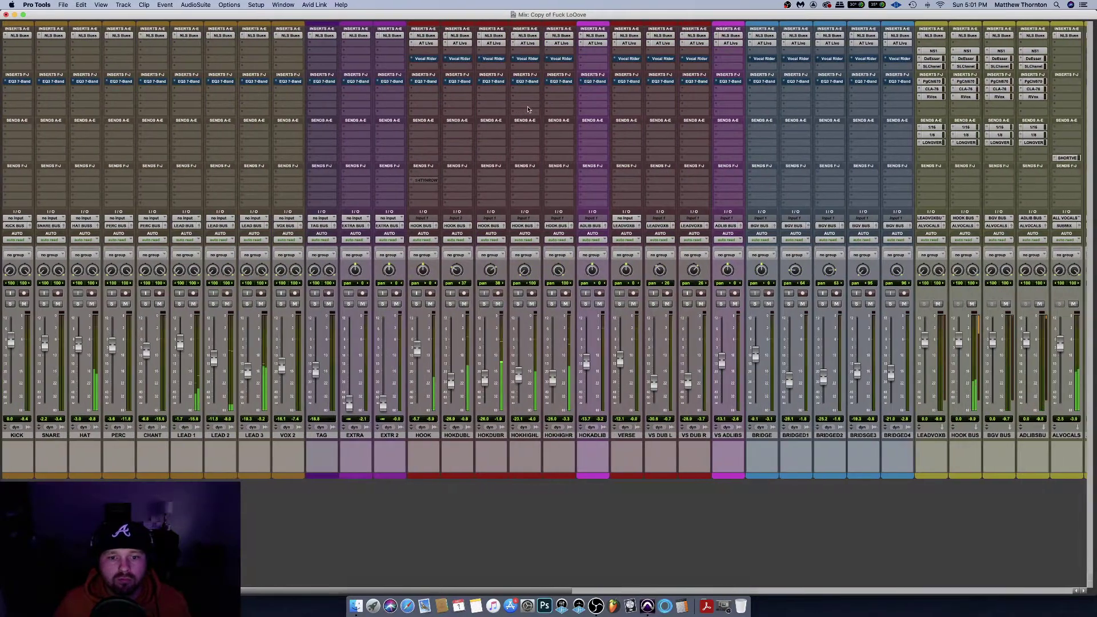
scroll(528, 109, "right", 20)
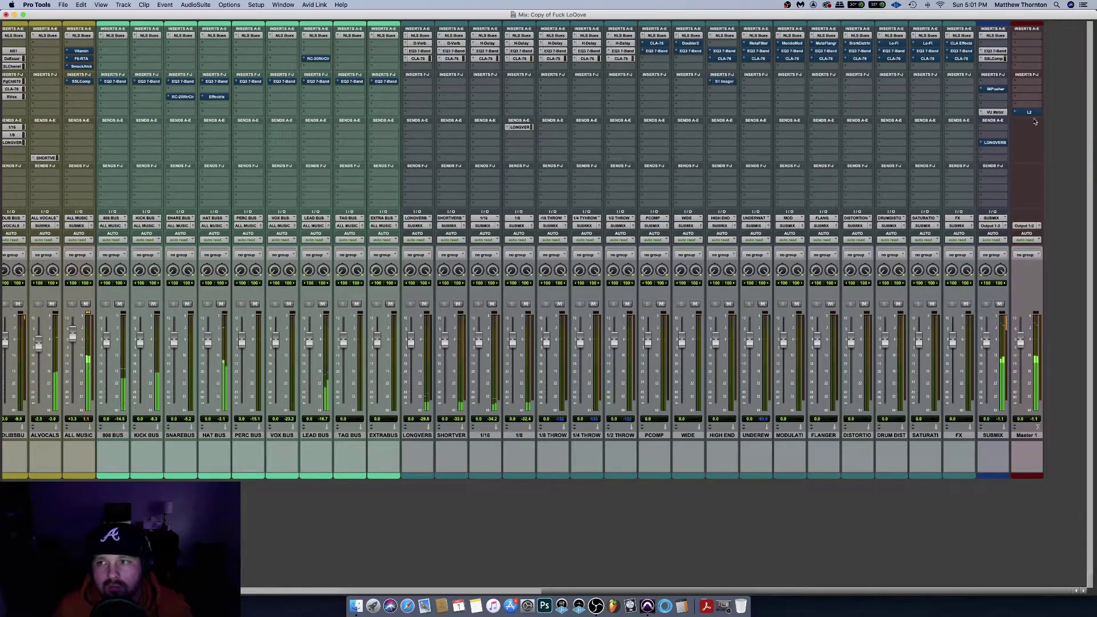
left_click(1031, 114)
Make the inactive 1/4 TYHROW send on the HOOK track active
scroll(575, 161, "left", 20)
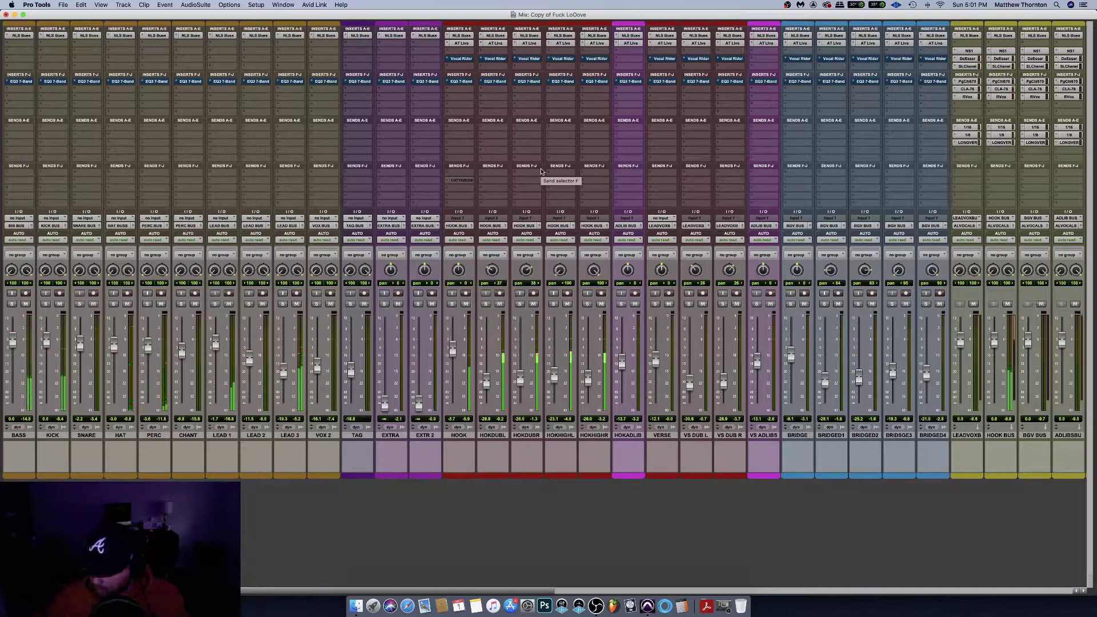
right_click(468, 182)
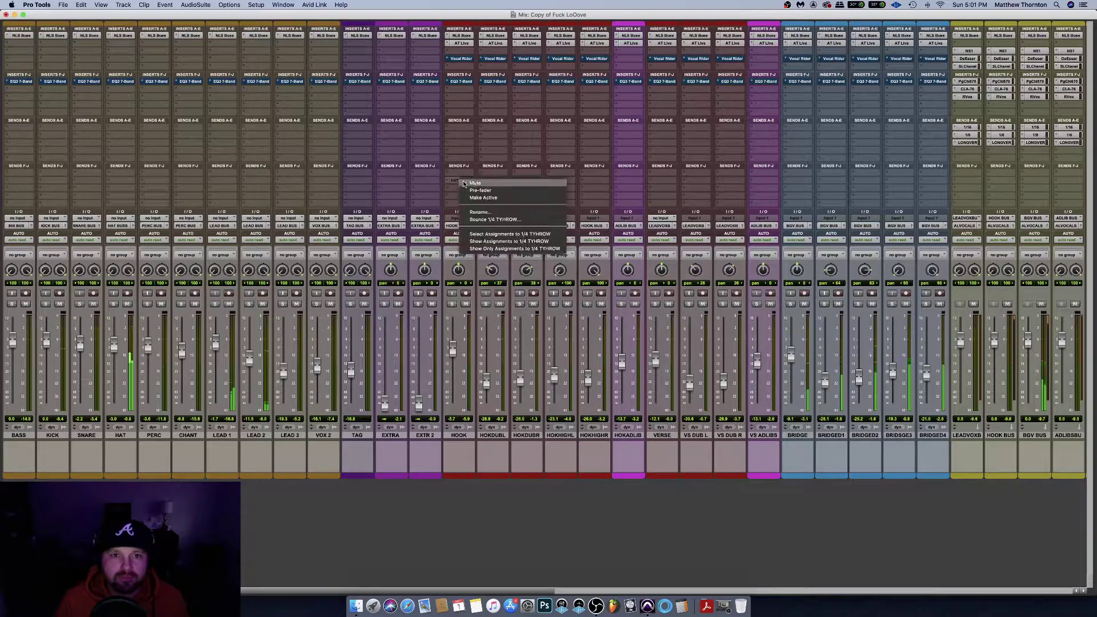
left_click(489, 201)
Play the song from the hook at about 0:16 and watch the levels across the mixer's vocal and bus channels
key("super+equal")
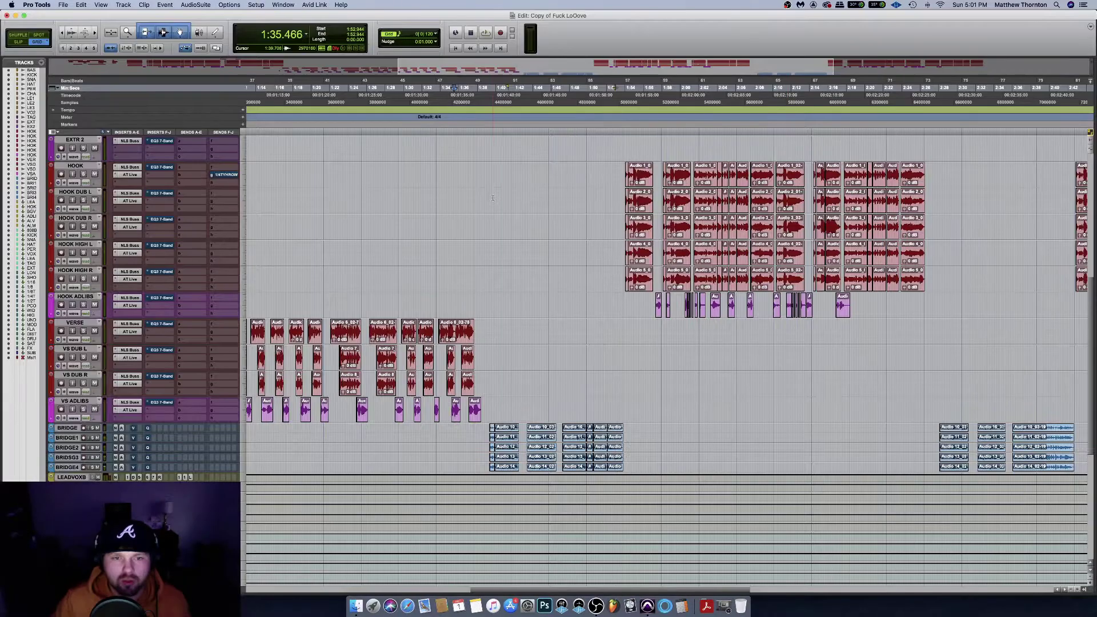
scroll(493, 198, "left", 10)
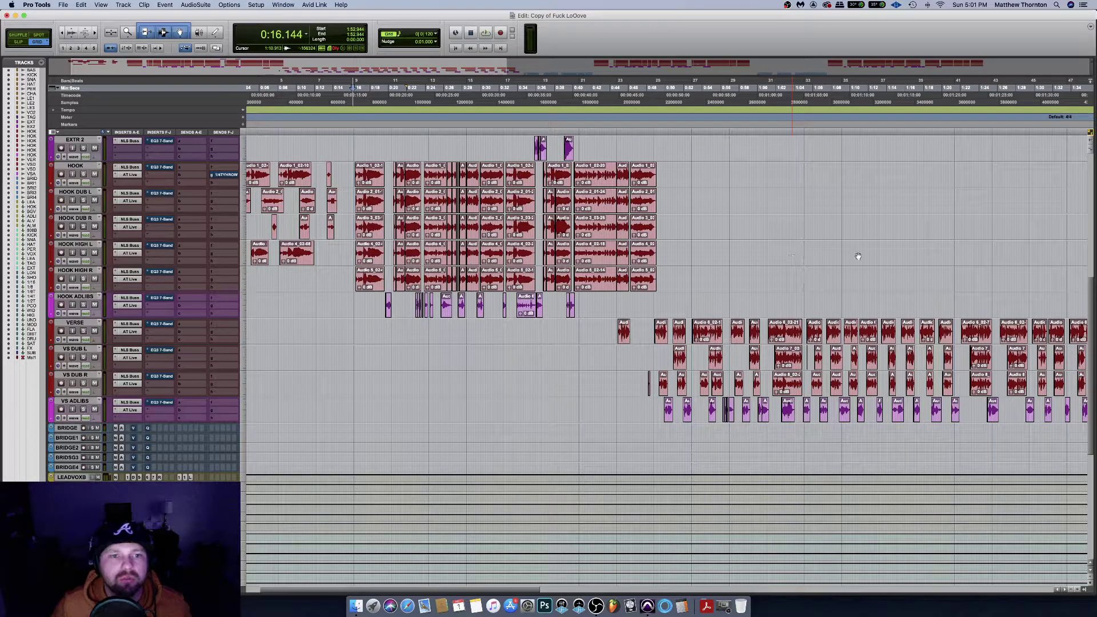
key("space")
key("super+equal")
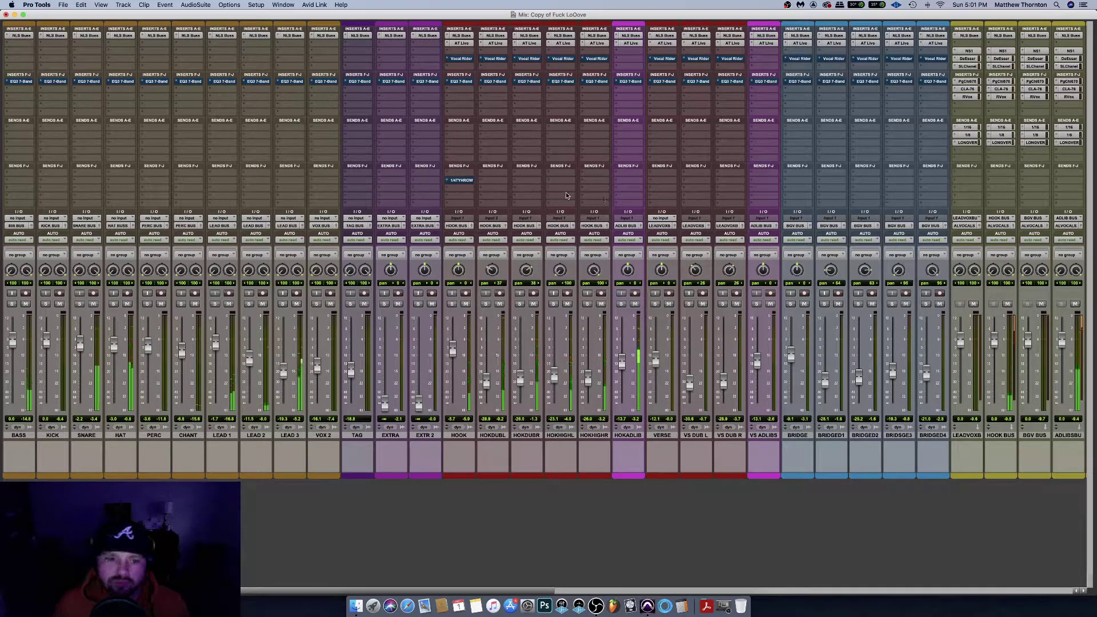
scroll(565, 196, "right", 3)
scroll(566, 195, "right", 4)
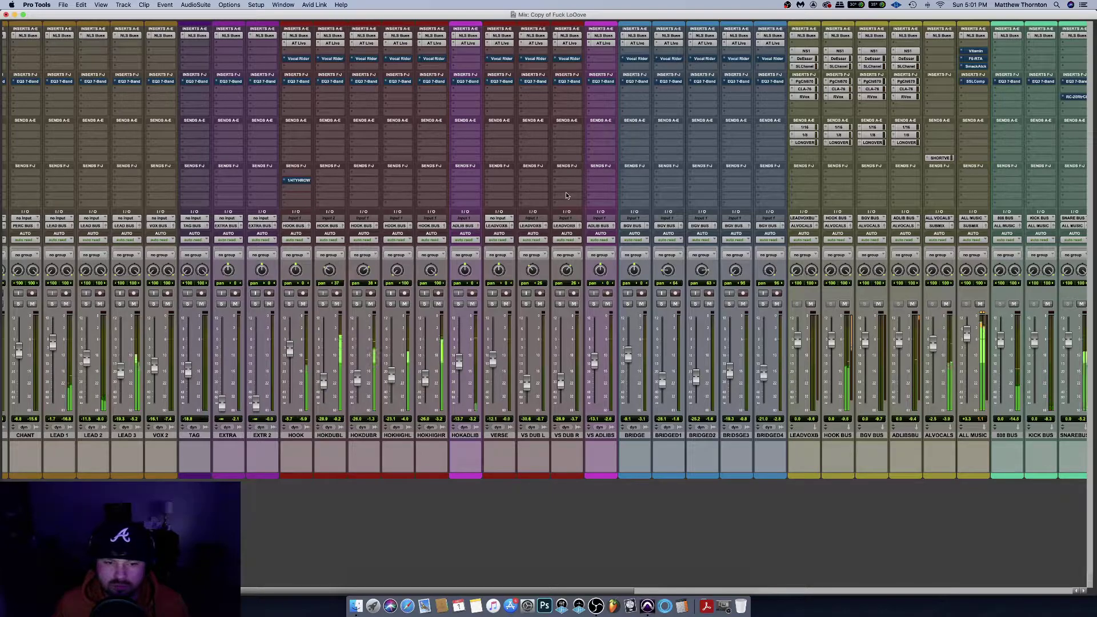
Look across the mixer's instrument, vocal, bus and effects channels after the playback
scroll(566, 196, "left", 2)
scroll(565, 195, "left", 2)
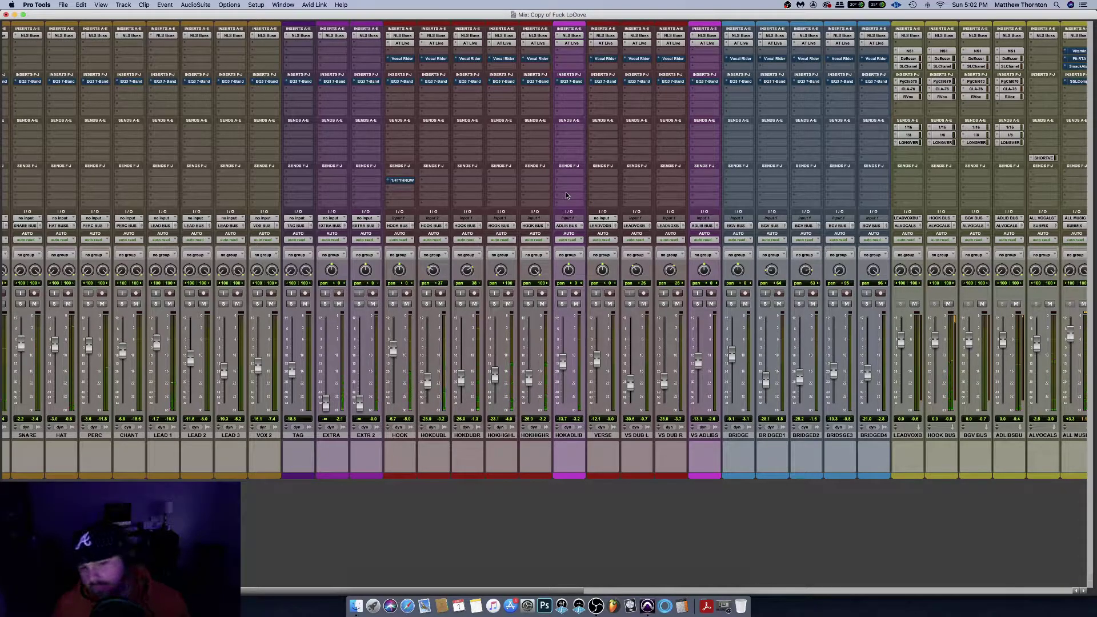
scroll(566, 195, "right", 10)
scroll(566, 195, "right", 10)
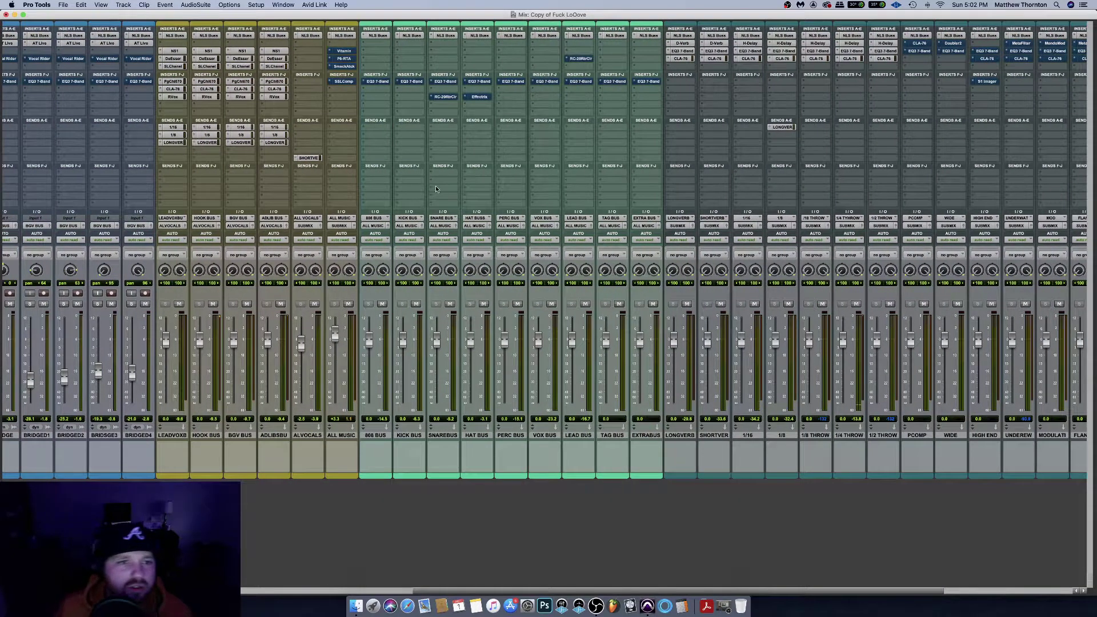
scroll(435, 186, "left", 20)
scroll(436, 186, "right", 5)
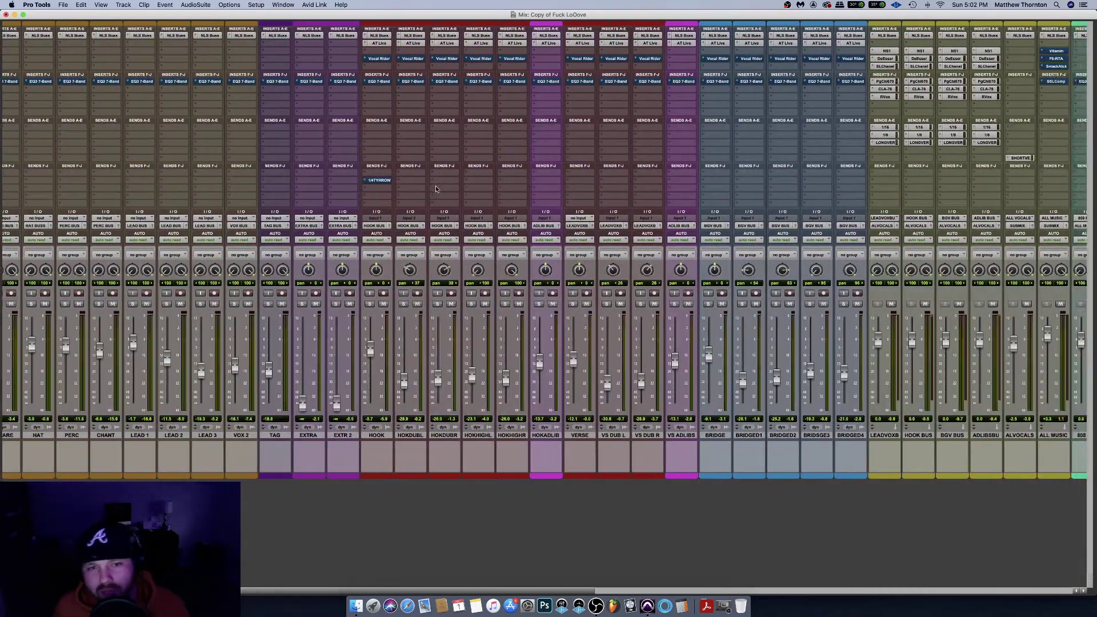
scroll(435, 187, "left", 5)
scroll(435, 187, "right", 14)
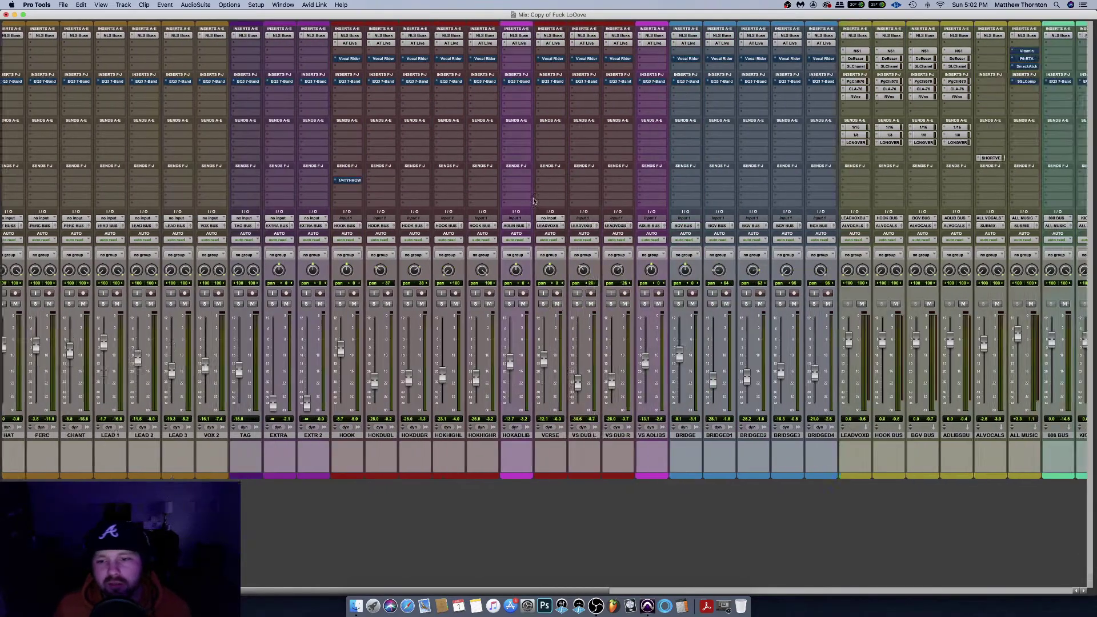
Return the ALL MUSIC fader to 0.0 and turn the L2 plug-in on the Master 1 channel back on
scroll(600, 333, "right", 1)
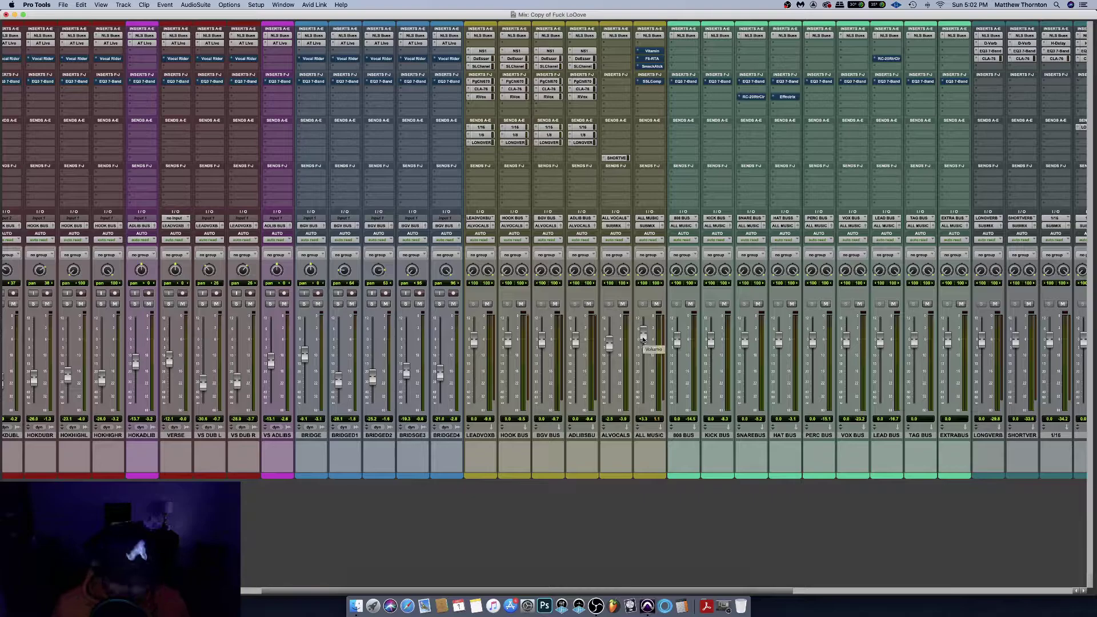
scroll(811, 217, "right", 3)
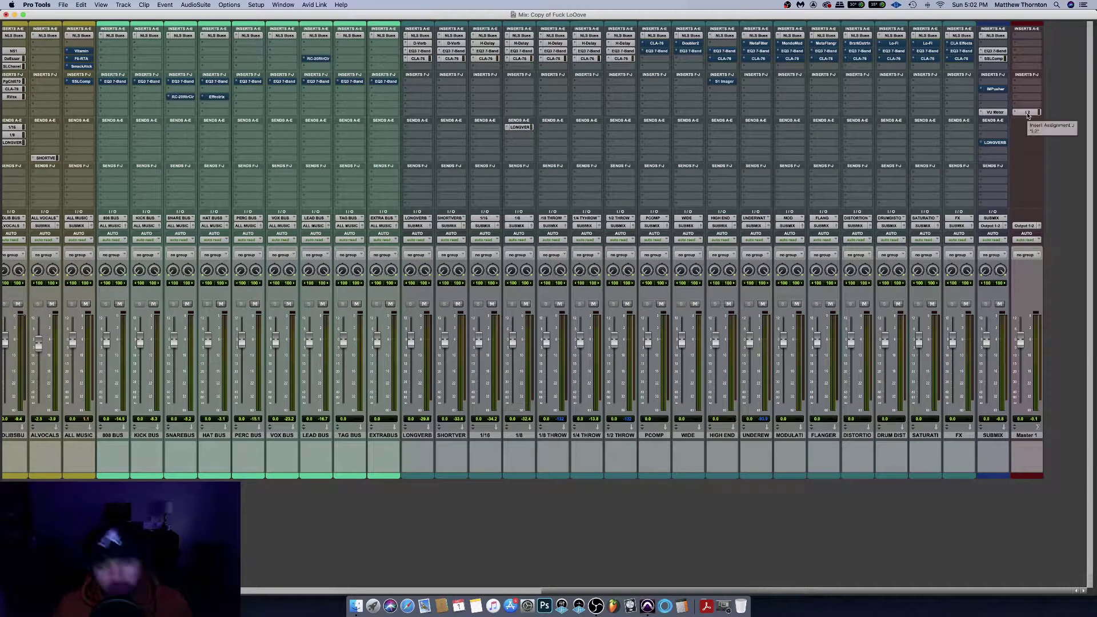
left_click(1027, 113, "ctrl+super")
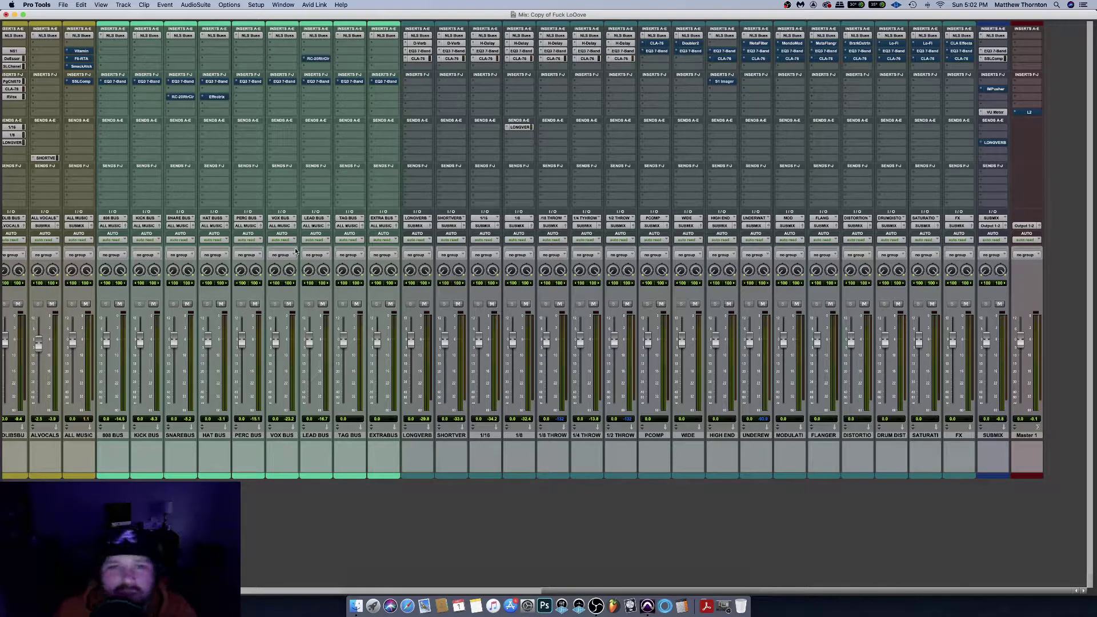
Reactivate the 1/16, 1/8 and LONGVERB sends on the lead vocal, HOOK, BGV and ad-lib bus channels
scroll(362, 184, "left", 10)
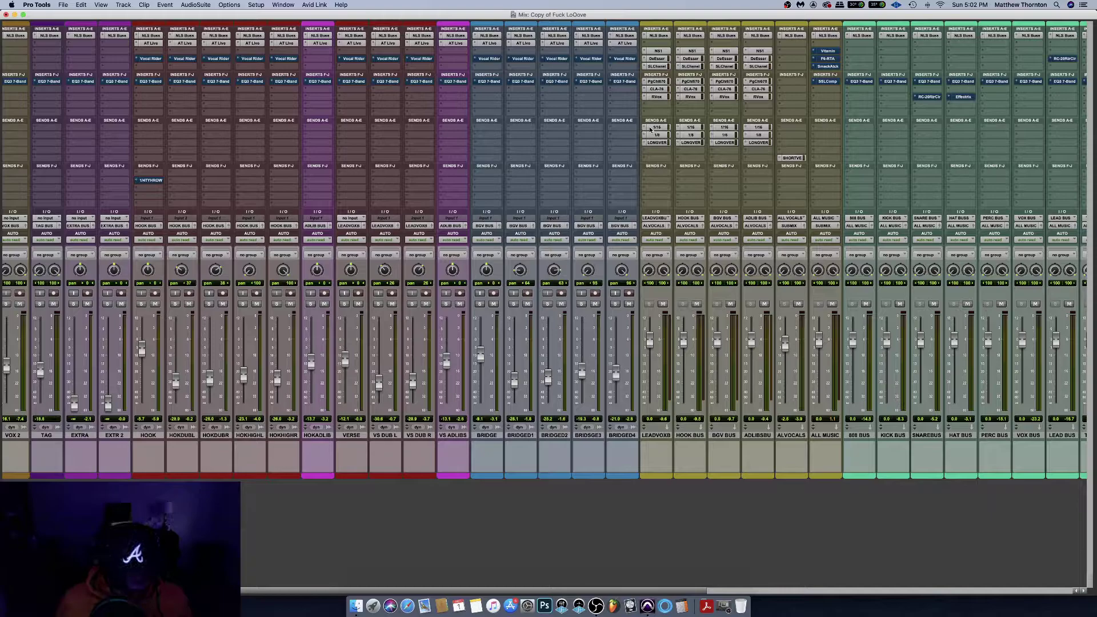
left_click(651, 128, "ctrl+super")
left_click(691, 128, "ctrl+super")
left_click(724, 128, "ctrl+super")
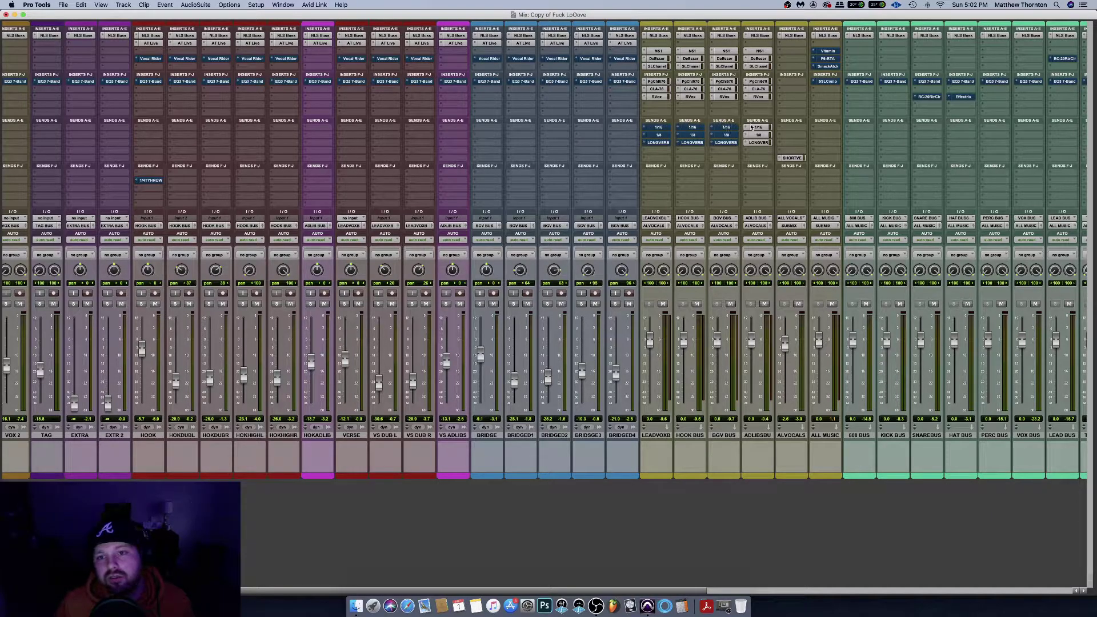
left_click(759, 128, "ctrl+super")
Reactivate the NS1, DeEsser, SSLChannel, PuigChild670, CLA-76 and RVox plug-ins on the ad-lib, BGV, HOOK and lead vocal buses
left_click(759, 67, "ctrl+super")
left_click(725, 58, "ctrl+super")
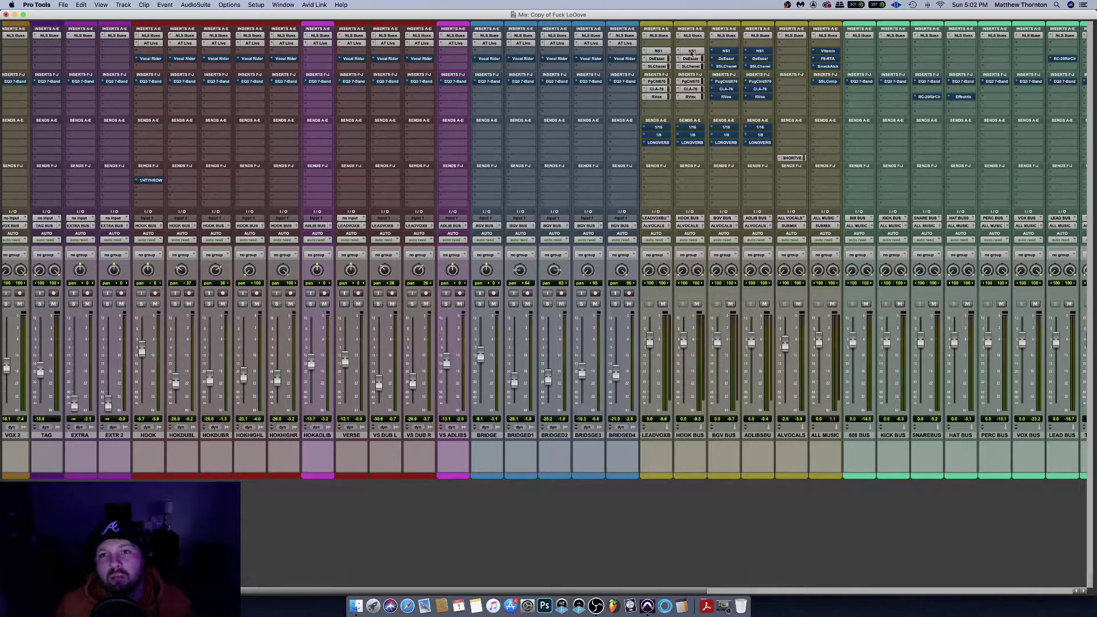
left_click(691, 58, "ctrl+super")
left_click(663, 55, "ctrl+super")
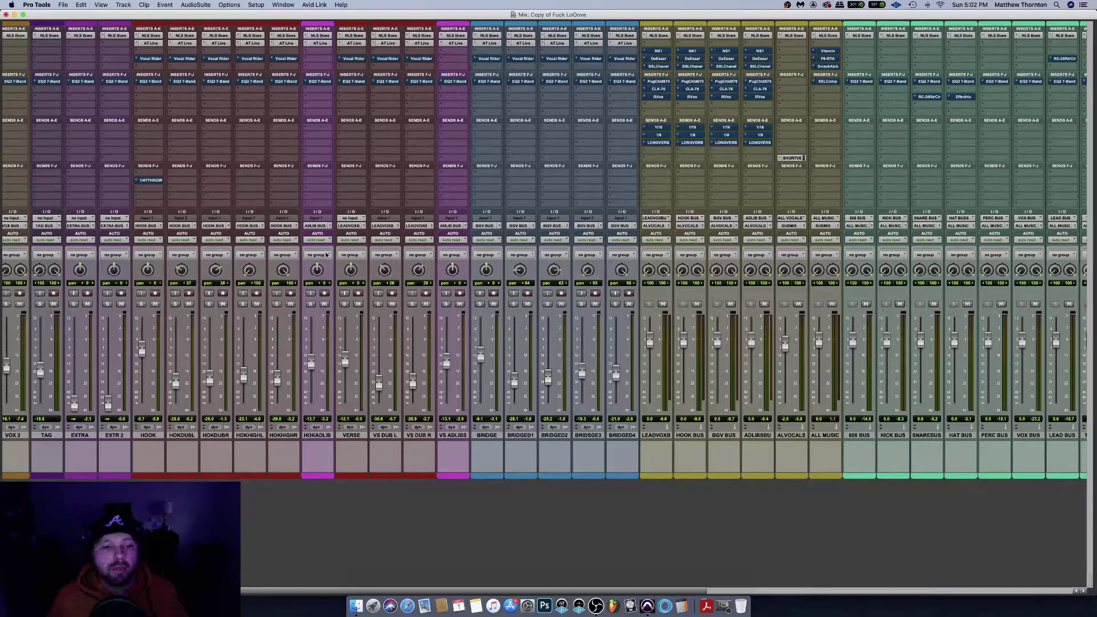
Solo the HOOK vocal track and bring the vocal bus channels into view
scroll(177, 330, "left", 5)
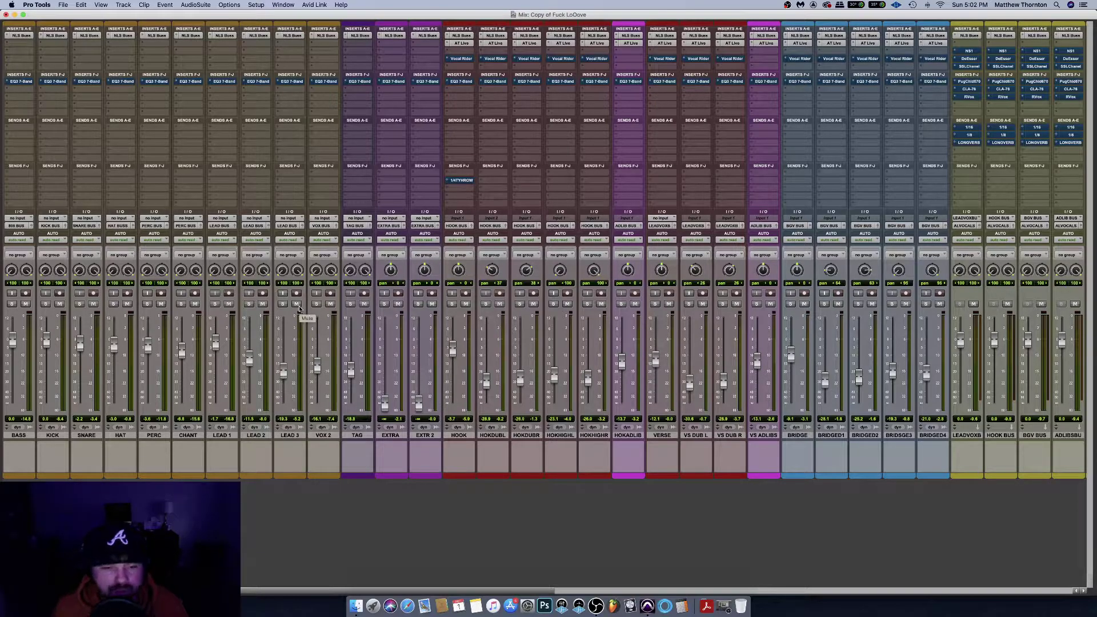
scroll(424, 231, "right", 3)
scroll(424, 230, "right", 2)
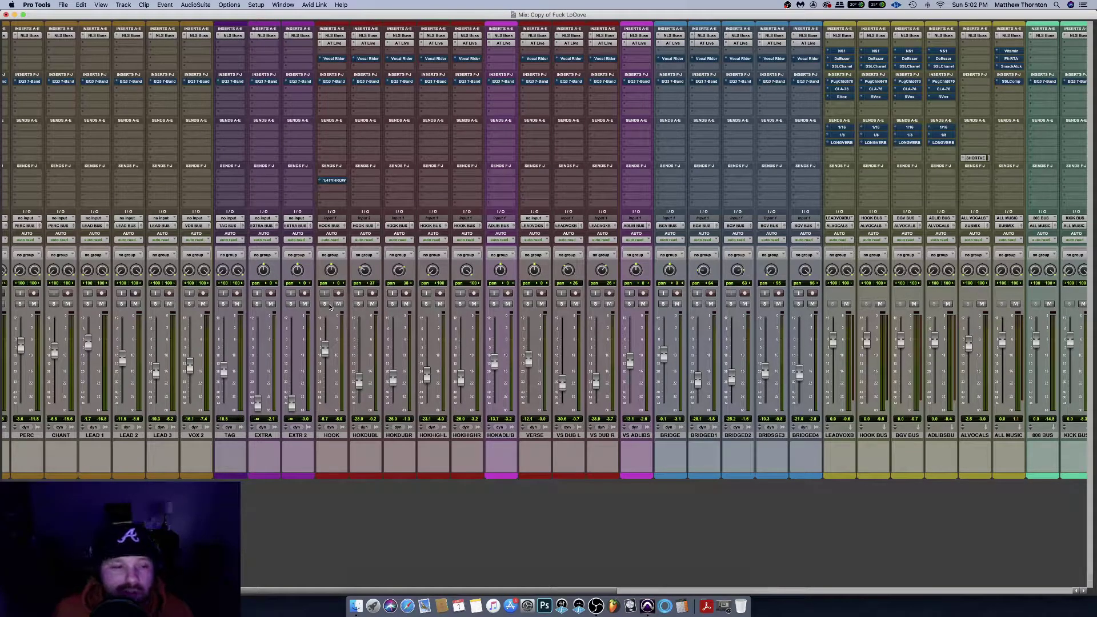
left_click(326, 305)
scroll(428, 293, "right", 10)
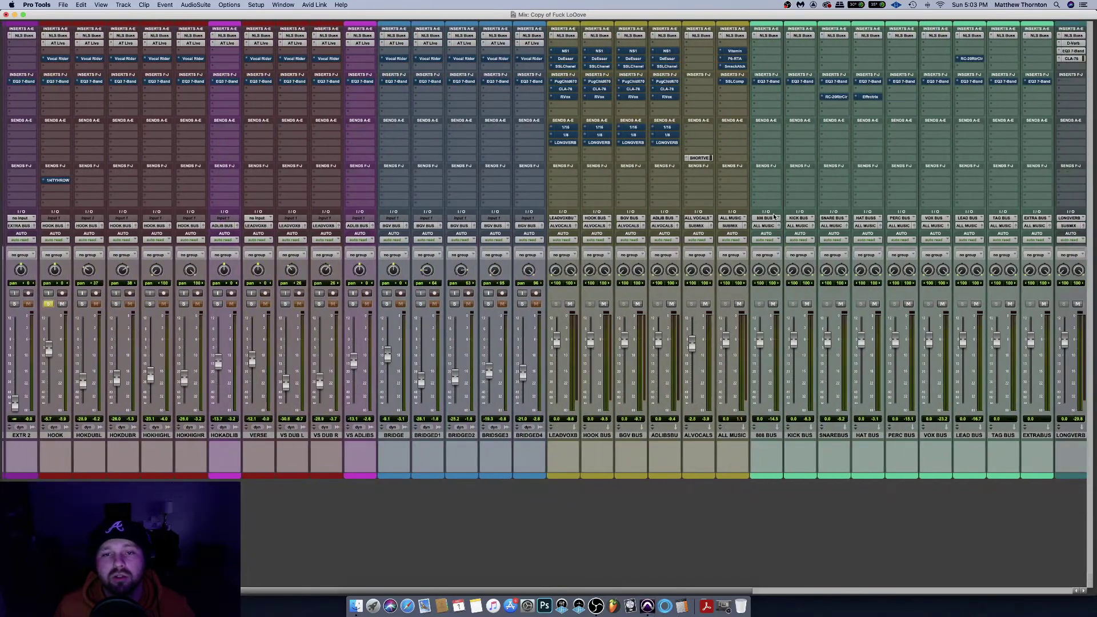
Open the NS1 noise suppressor on the LEADVOX BUS and slightly raise its suppression amount
scroll(653, 197, "left", 8)
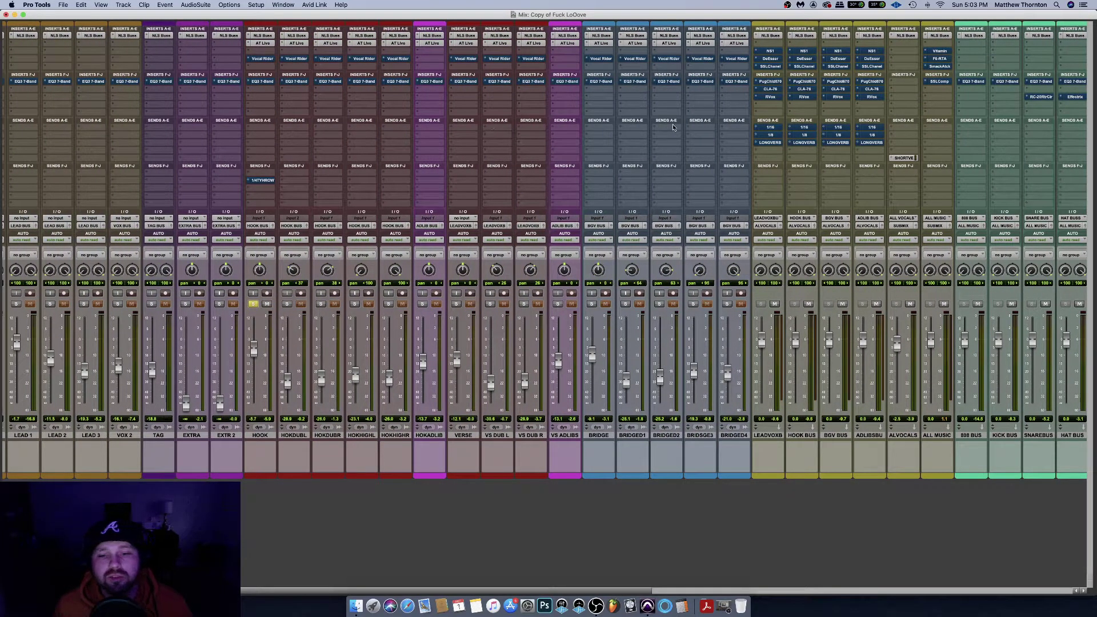
scroll(673, 126, "right", 7)
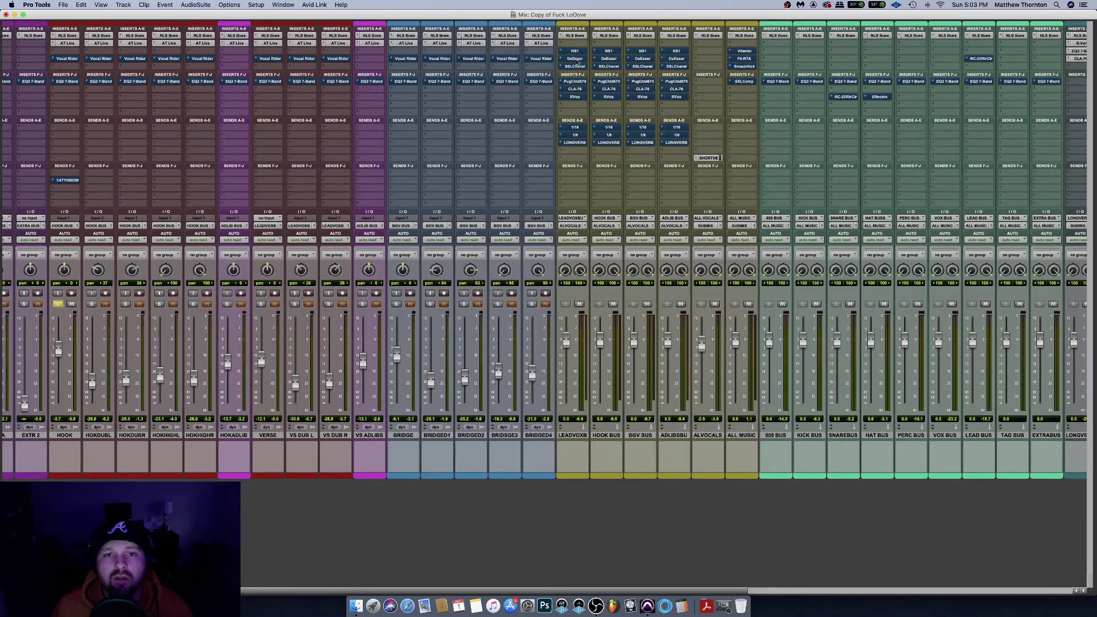
left_click(574, 51)
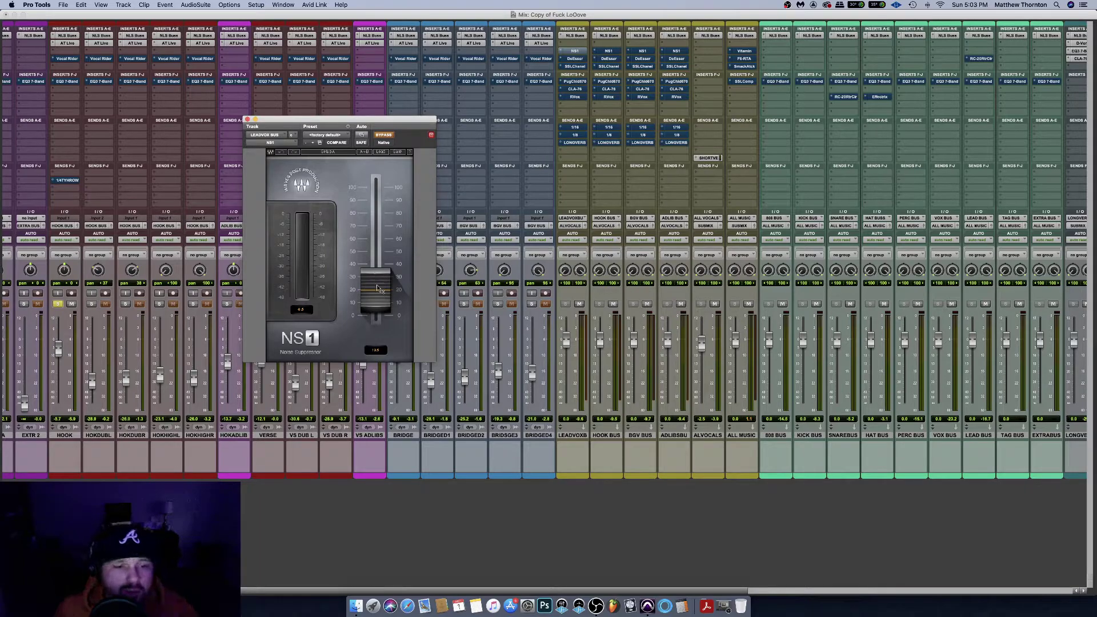
left_click_drag(380, 290, 380, 286)
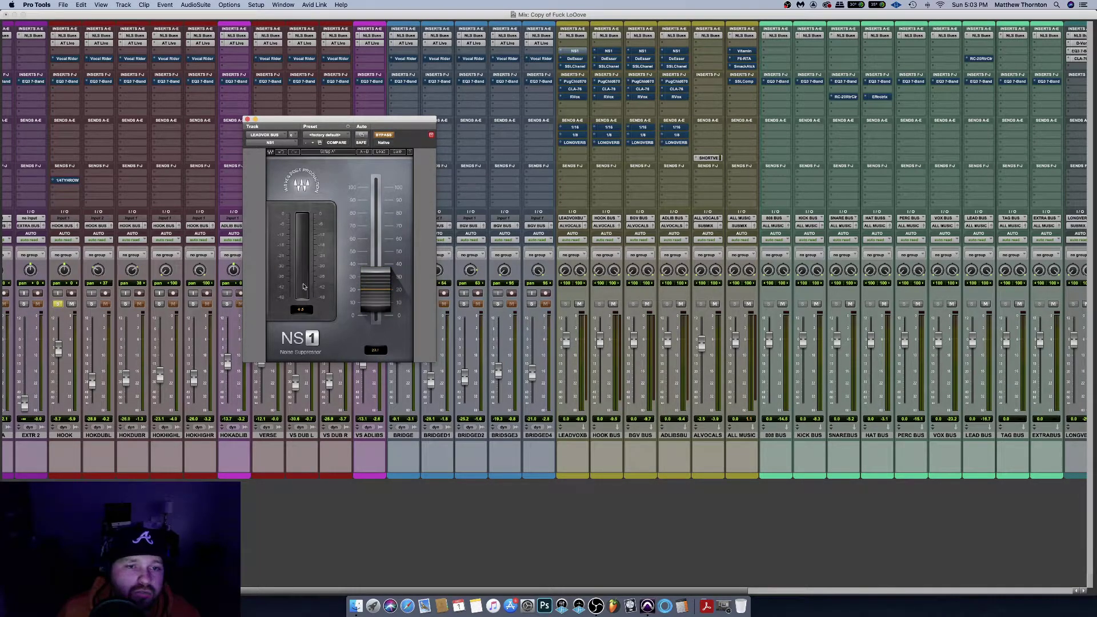
left_click(247, 120)
Copy the NS1 insert from the ADLIB BUS to the same insert slot on the ALL VOCALS bus
scroll(226, 154, "left", 10)
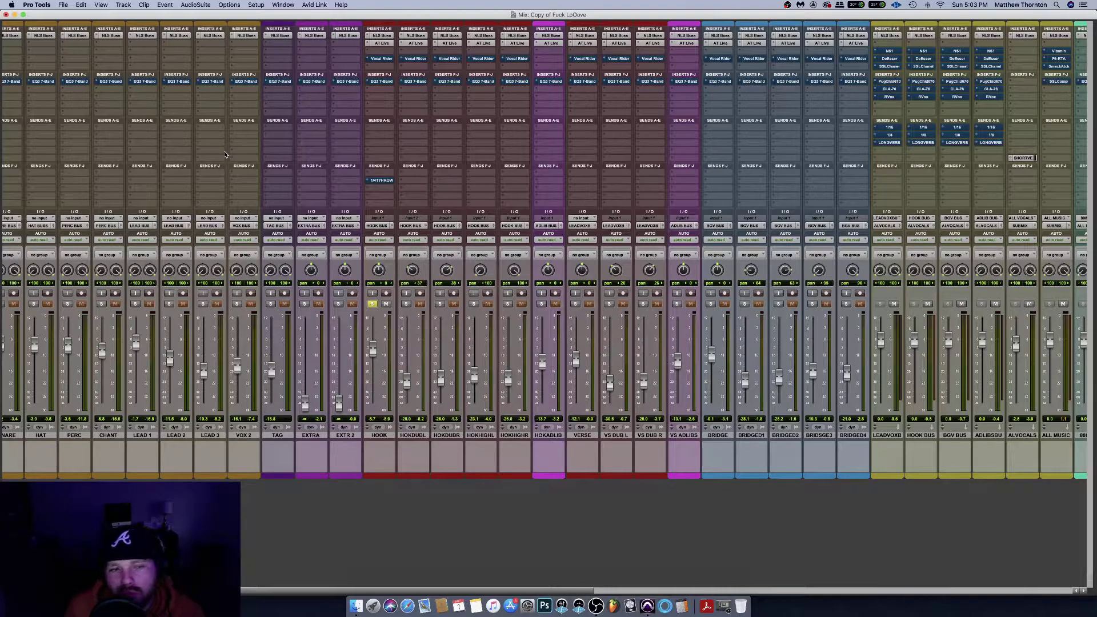
scroll(653, 170, "right", 10)
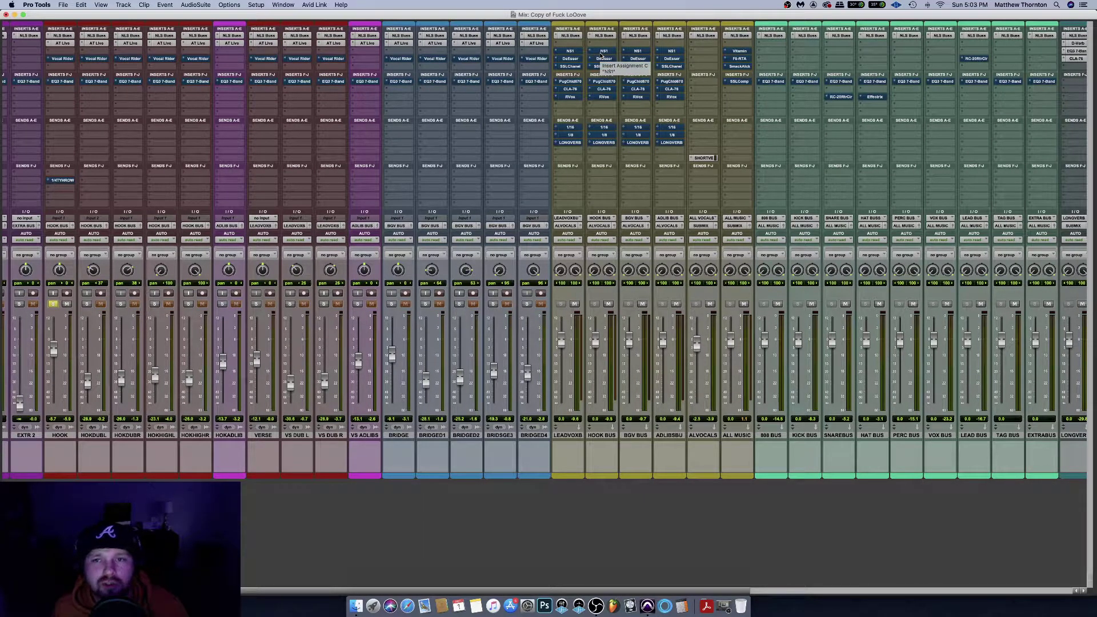
left_click_drag(675, 54, 708, 51)
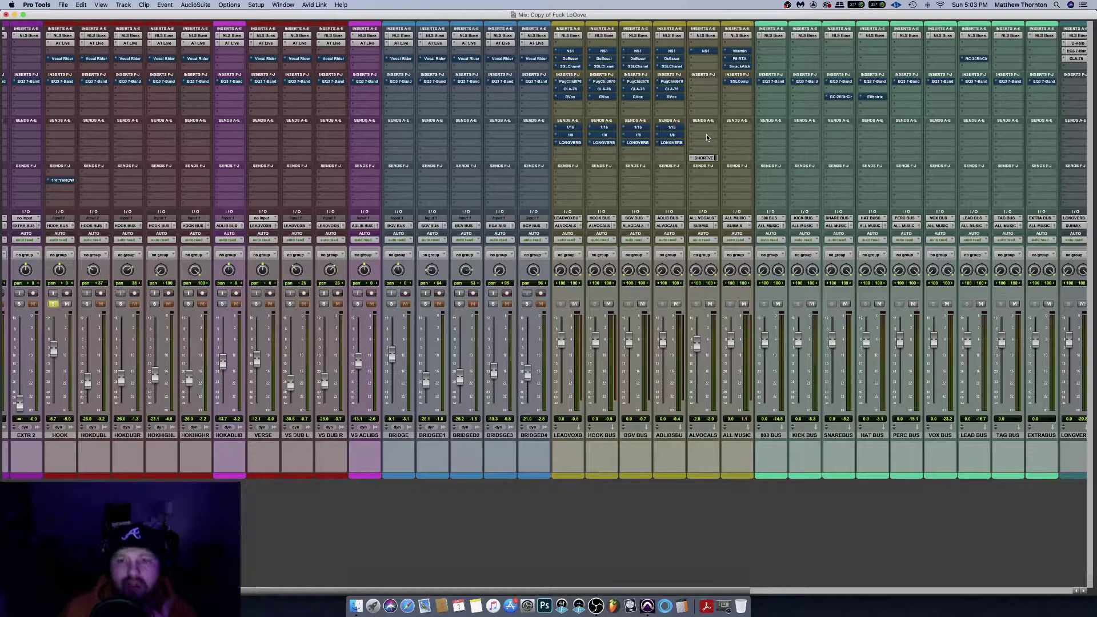
Retune the DeEsser frequency on the LEADVOX BUS and lower its threshold, taking the plug-in out of bypass
scroll(706, 135, "right", 5)
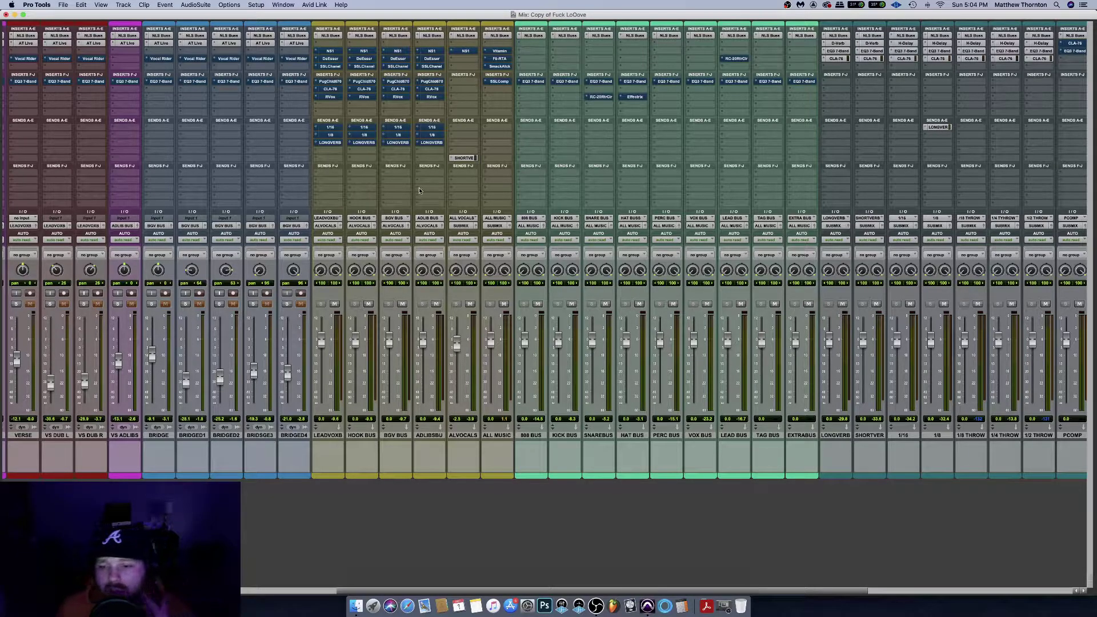
scroll(417, 191, "right", 3)
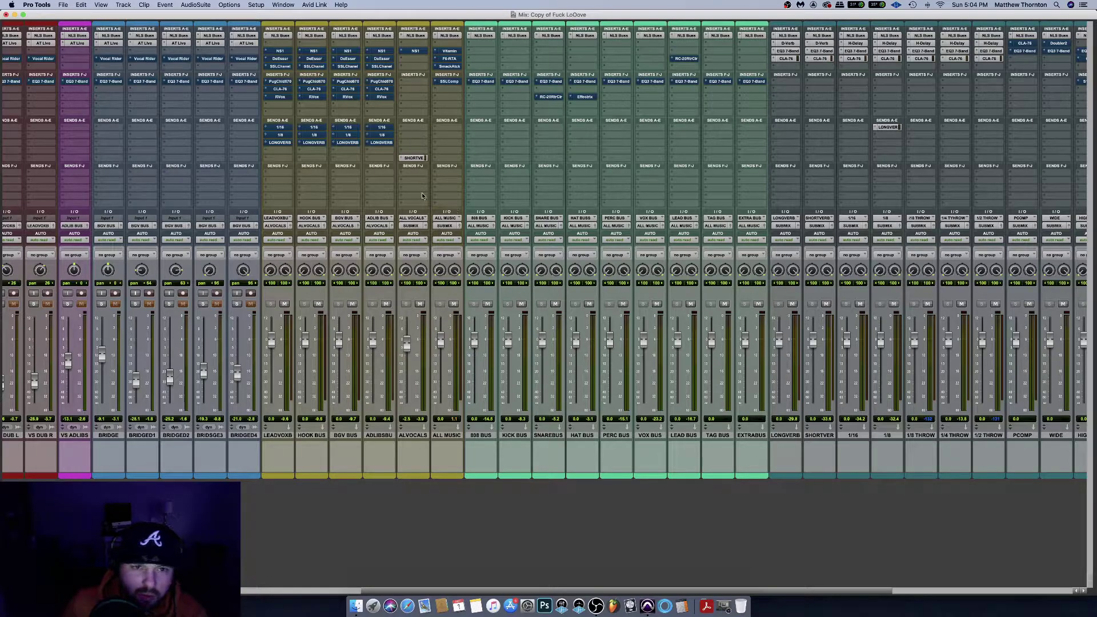
scroll(427, 202, "left", 3)
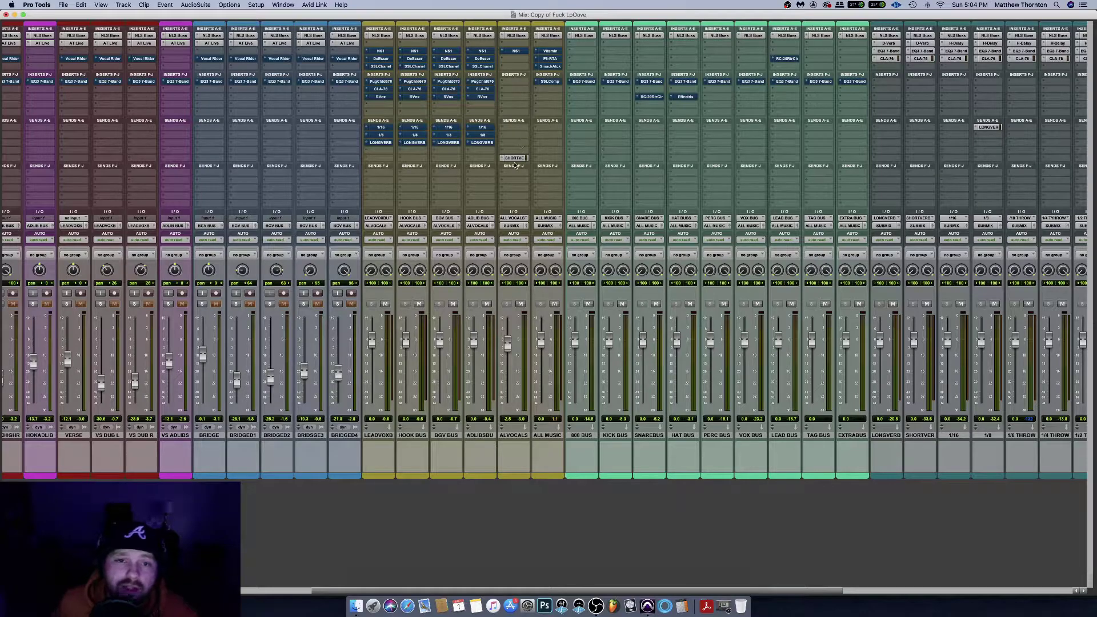
scroll(516, 166, "left", 2)
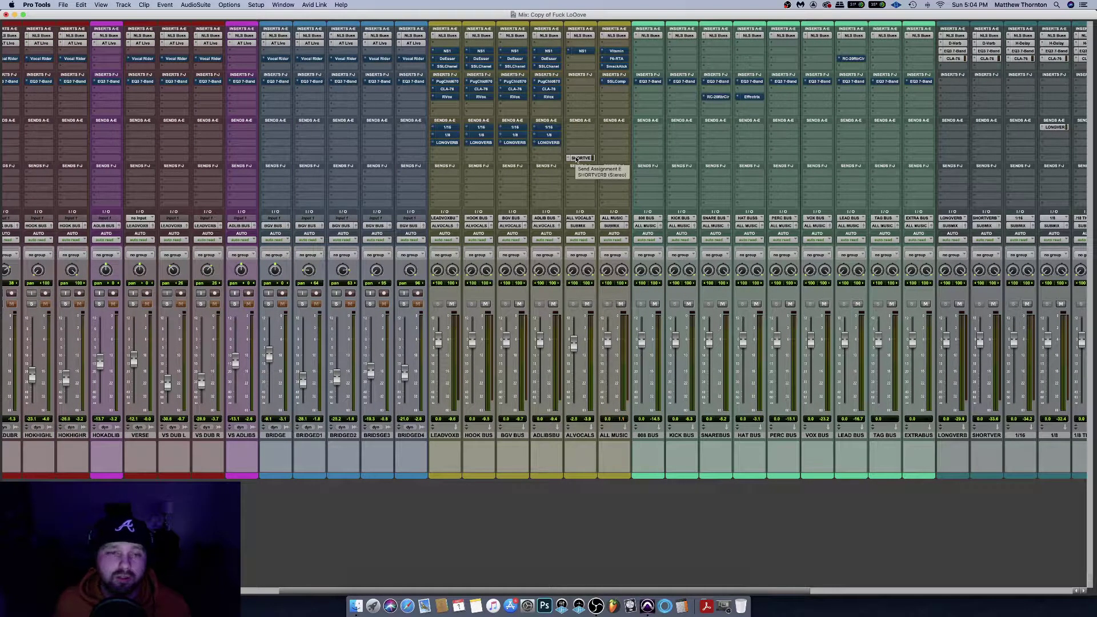
left_click(450, 60)
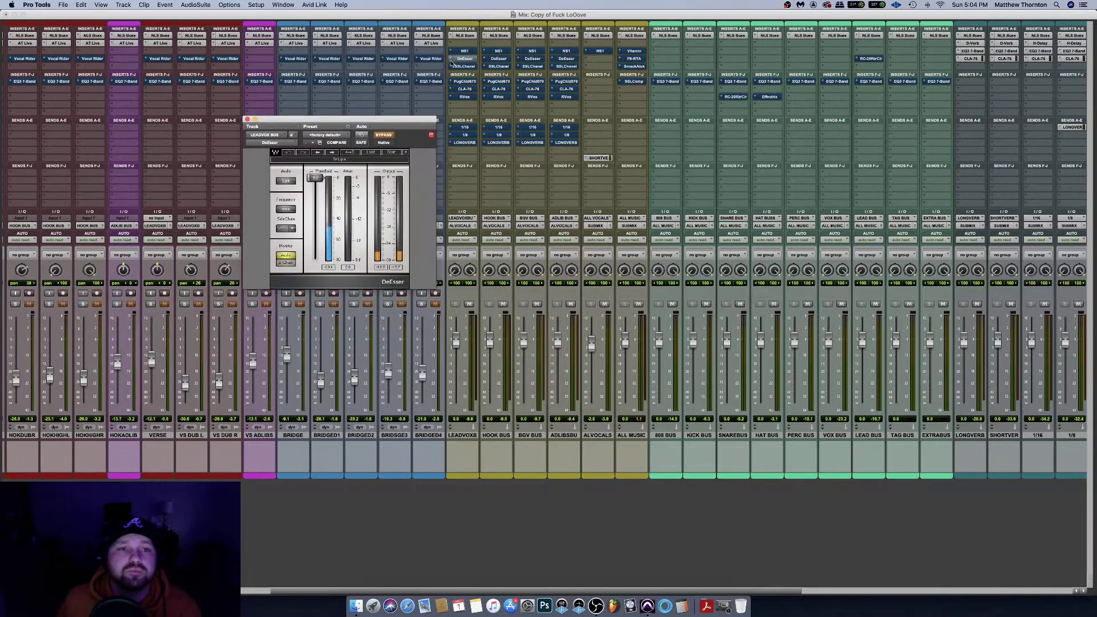
left_click_drag(315, 178, 301, 204)
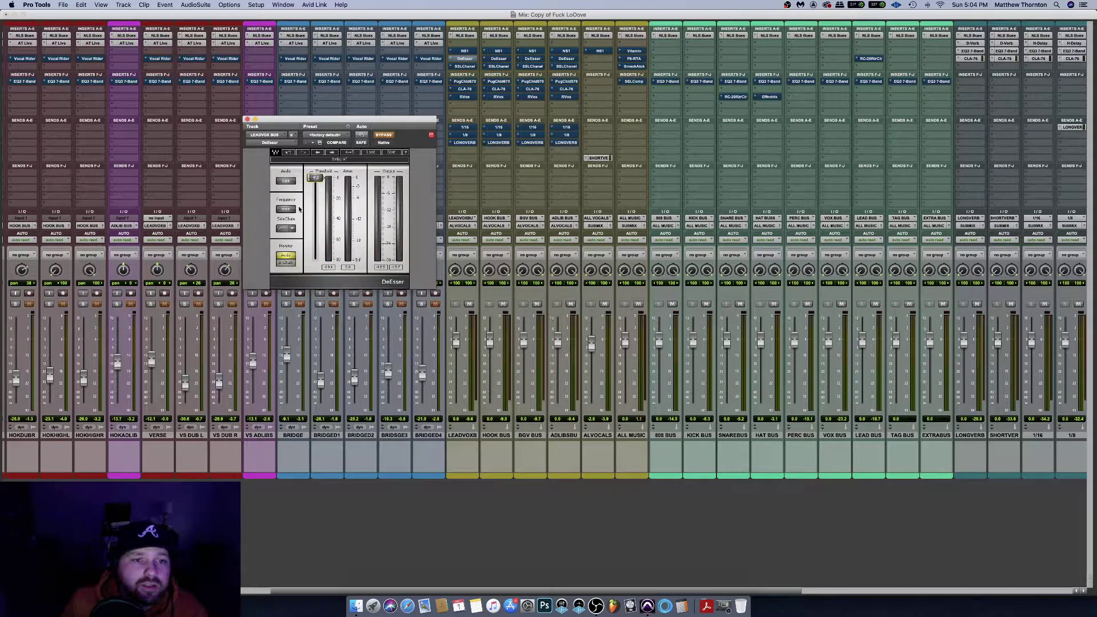
left_click(285, 208)
key("BackSpace")
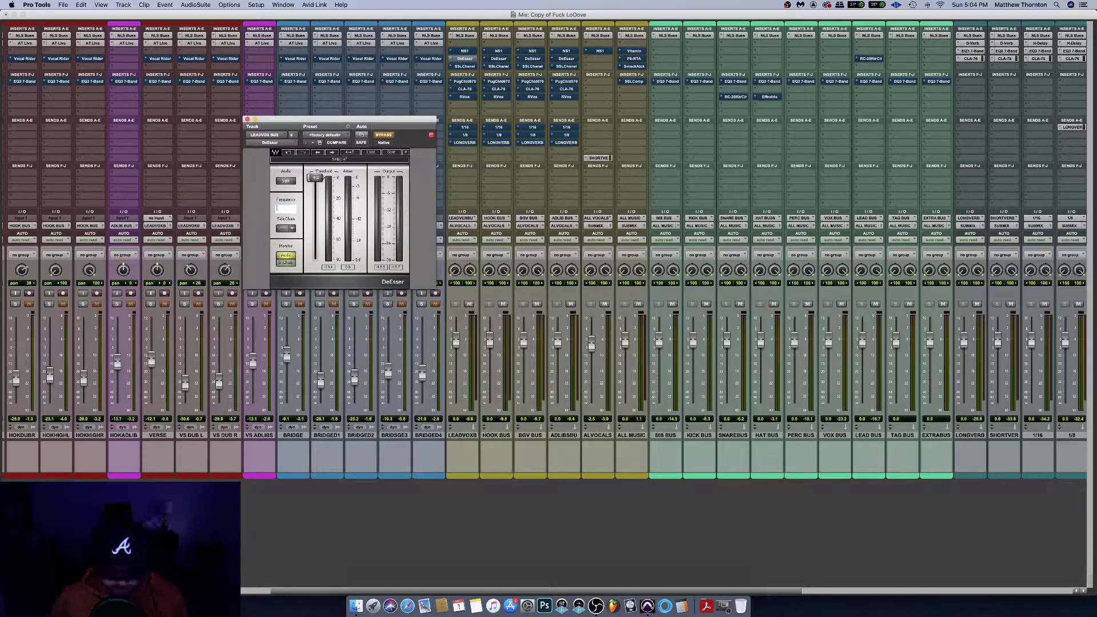
key("Return")
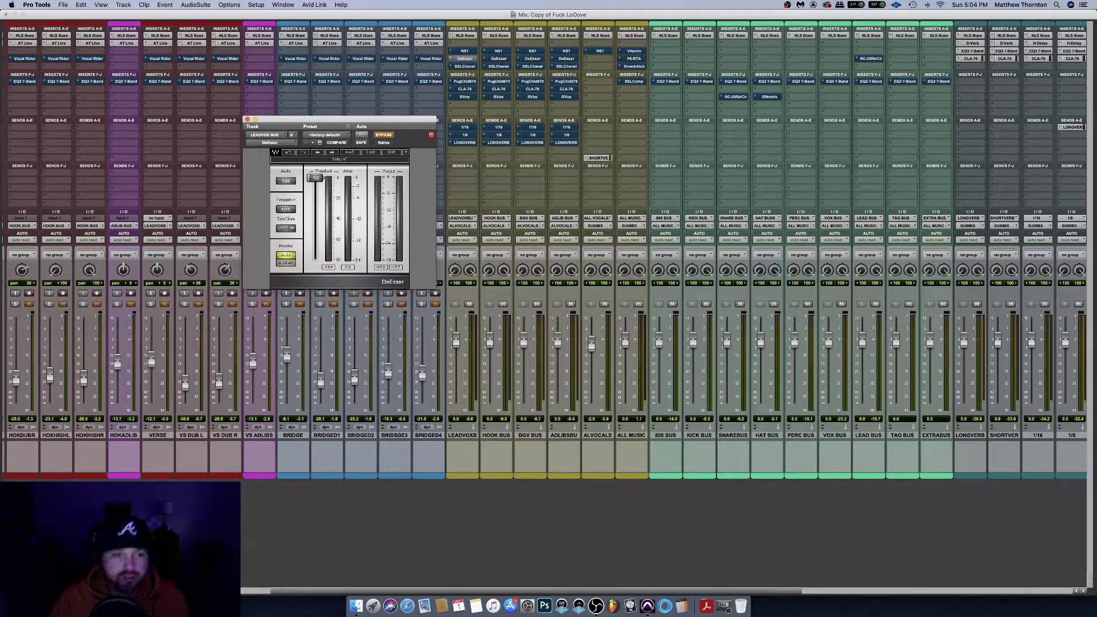
left_click_drag(316, 178, 316, 211)
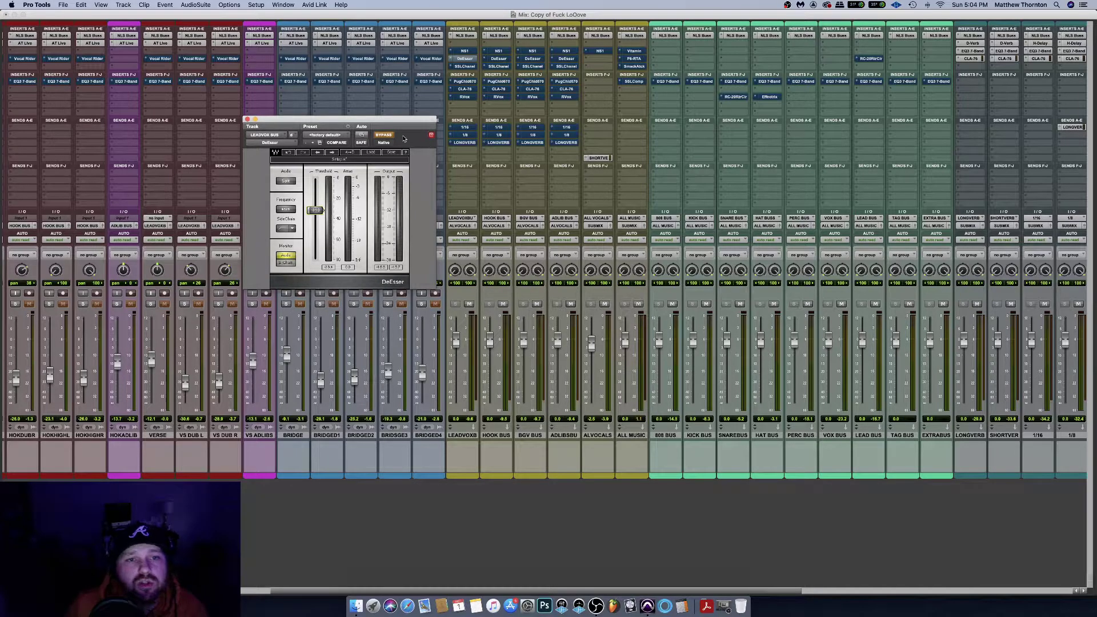
left_click(462, 59, "super")
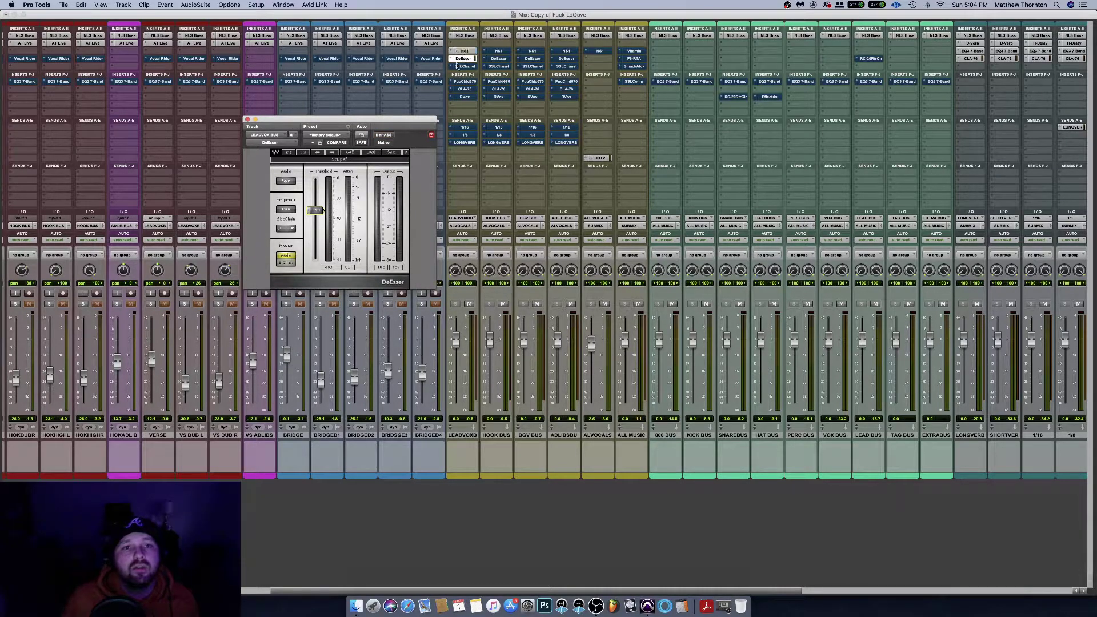
Open the HOOK BUS DeEsser and set its frequency to 4500 Hz
scroll(155, 209, "left", 6)
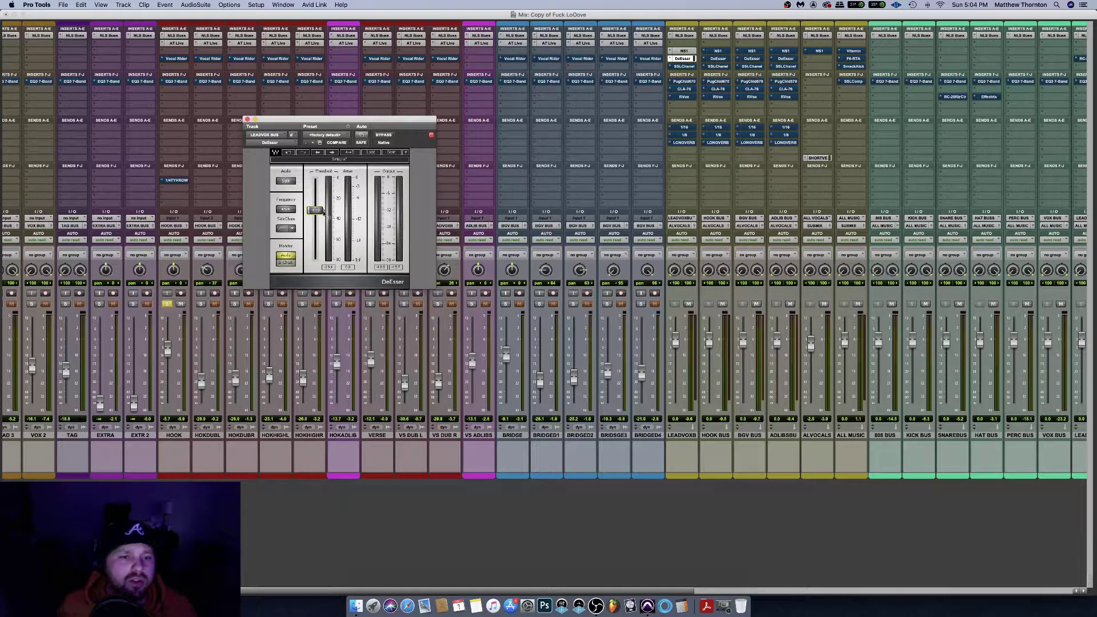
left_click(713, 59)
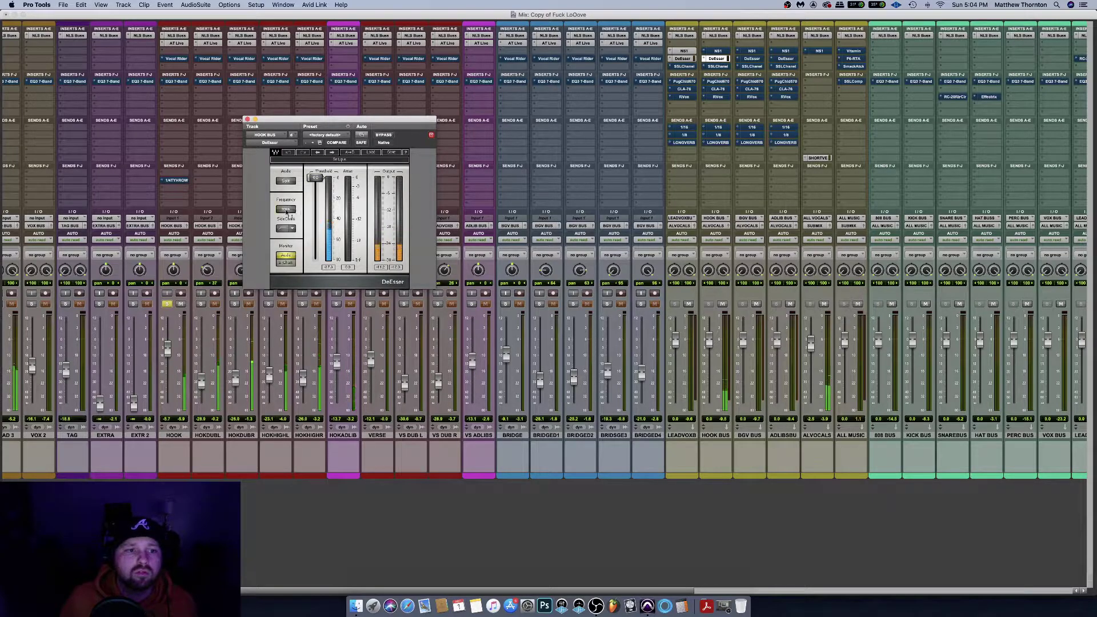
left_click(284, 208)
type("4500")
key("Return")
Lower the HOOK BUS DeEsser threshold to roughly mid-scale, fine-tune it during playback, and close the plug-in
left_click_drag(315, 178, 315, 220)
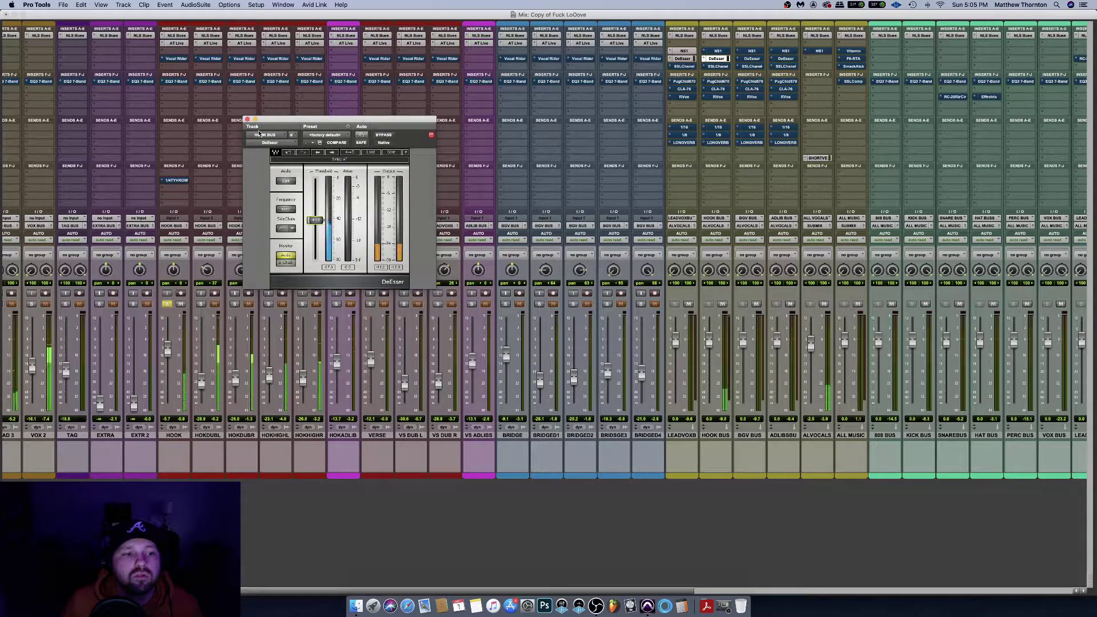
left_click_drag(324, 226, 326, 224)
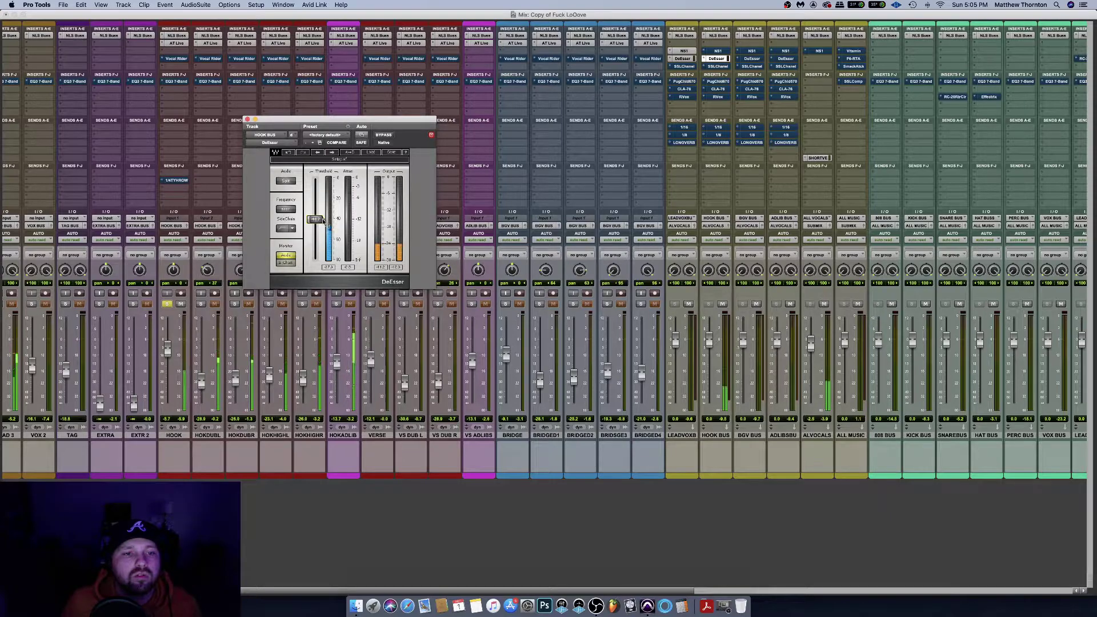
left_click_drag(324, 223, 323, 222)
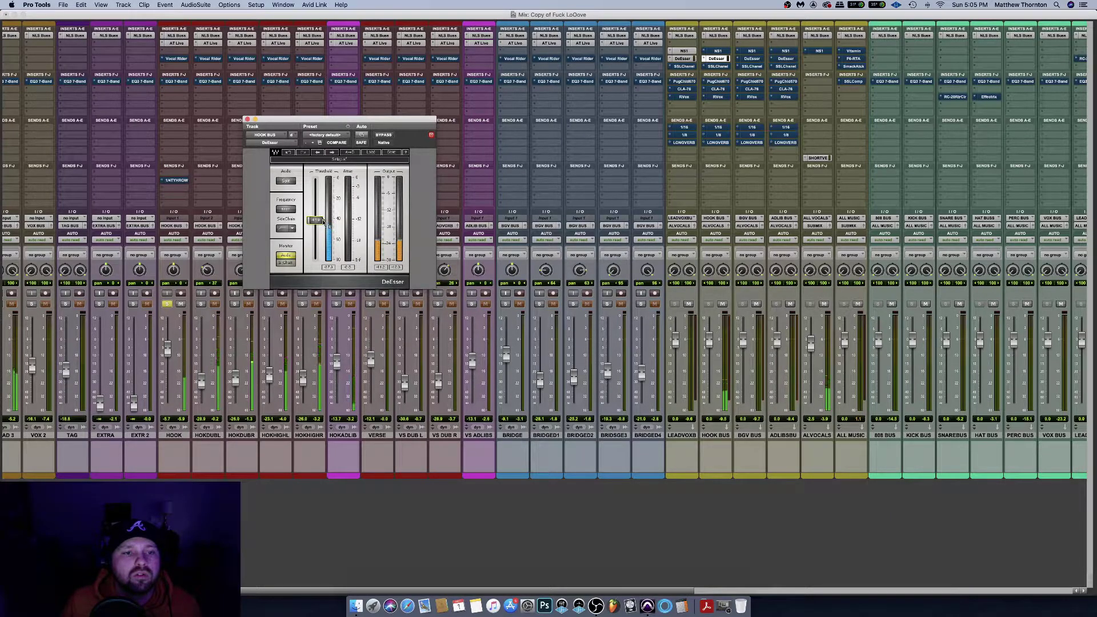
left_click(248, 120)
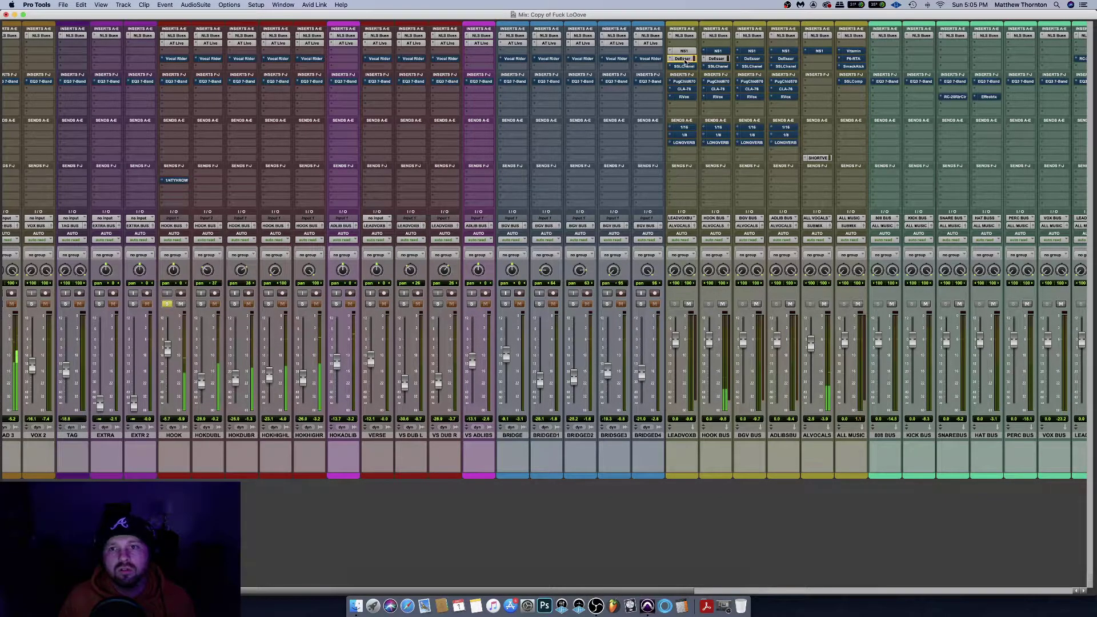
Take the DeEsser inserts on the BGV BUS and ADLIB BUS out of bypass
left_click(750, 59, "super")
left_click(780, 60, "super")
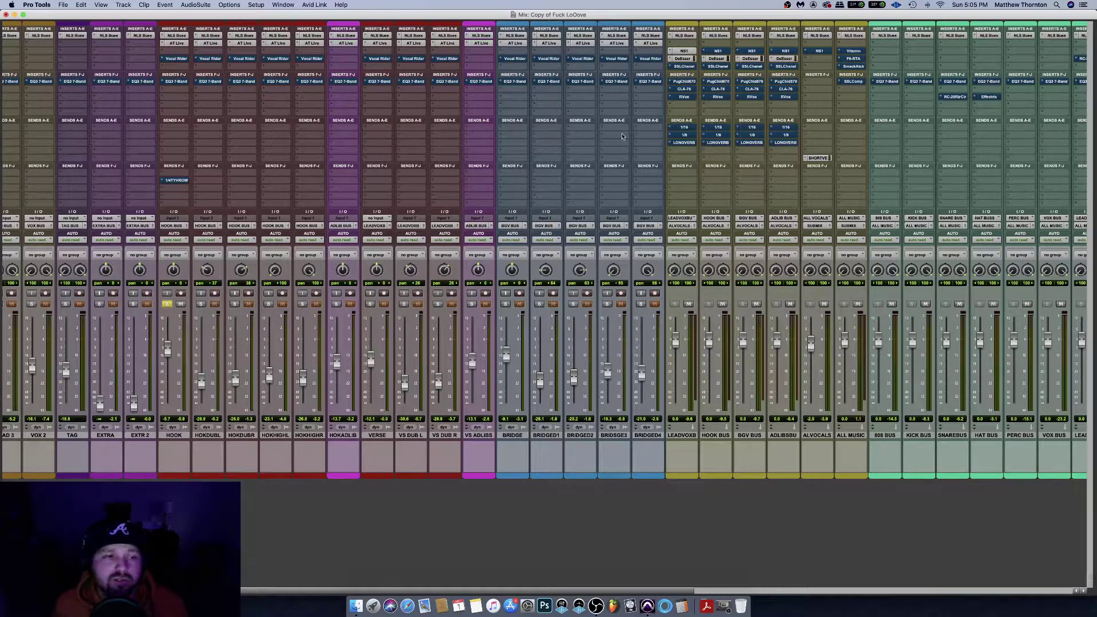
Open the SSLChannel plug-in on the HOOK BUS in place of the LEADVOX BUS one and reposition its window
left_click(684, 66)
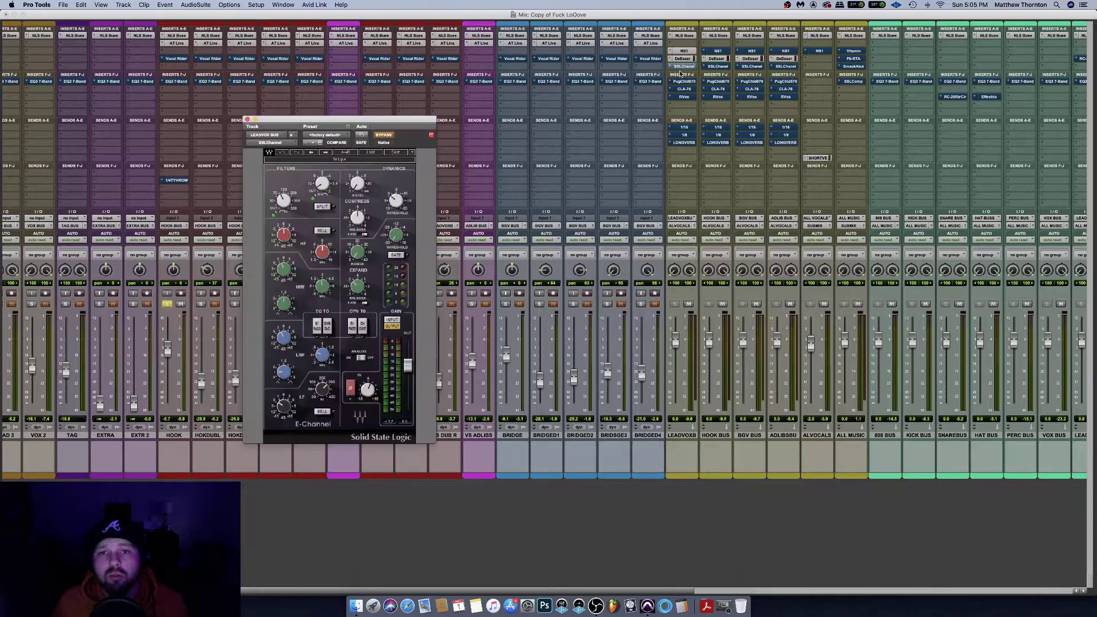
left_click_drag(392, 121, 577, 53)
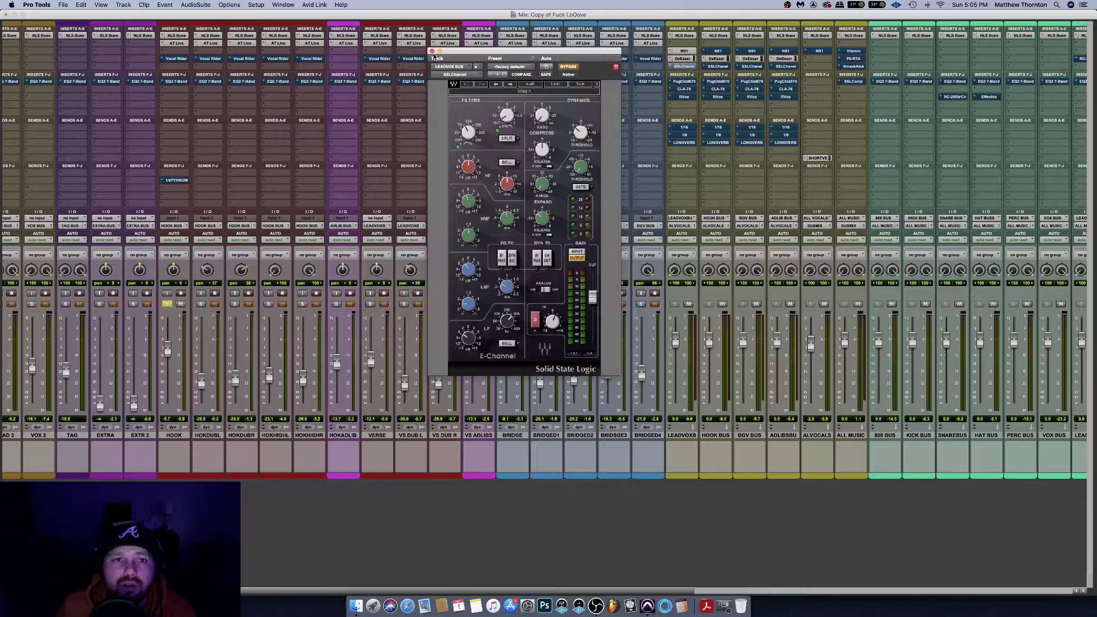
left_click(433, 53)
left_click(718, 67)
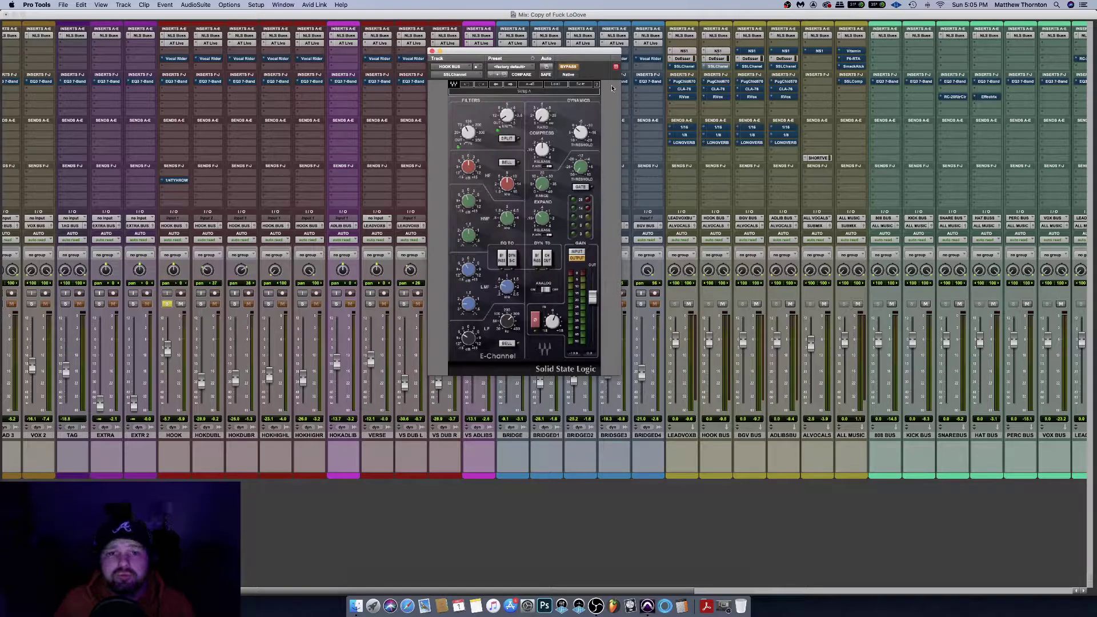
left_click_drag(550, 50, 516, 59)
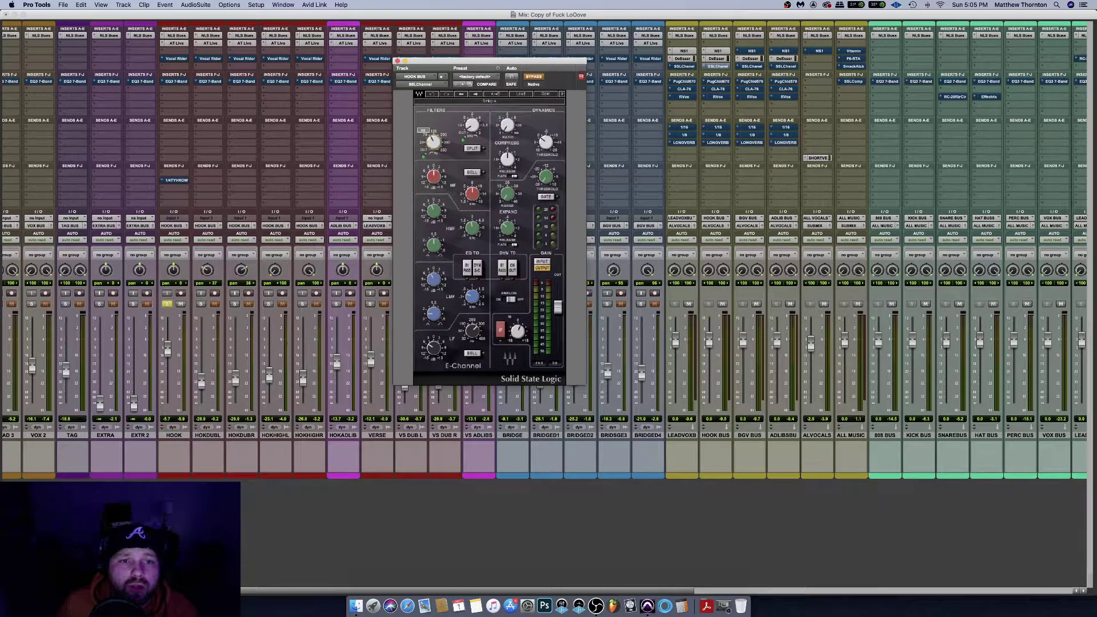
Examine the E-Channel's filters, high-mid, low-mid and low EQ bands, and trim control on the HOOK BUS
mouse_move(474, 126)
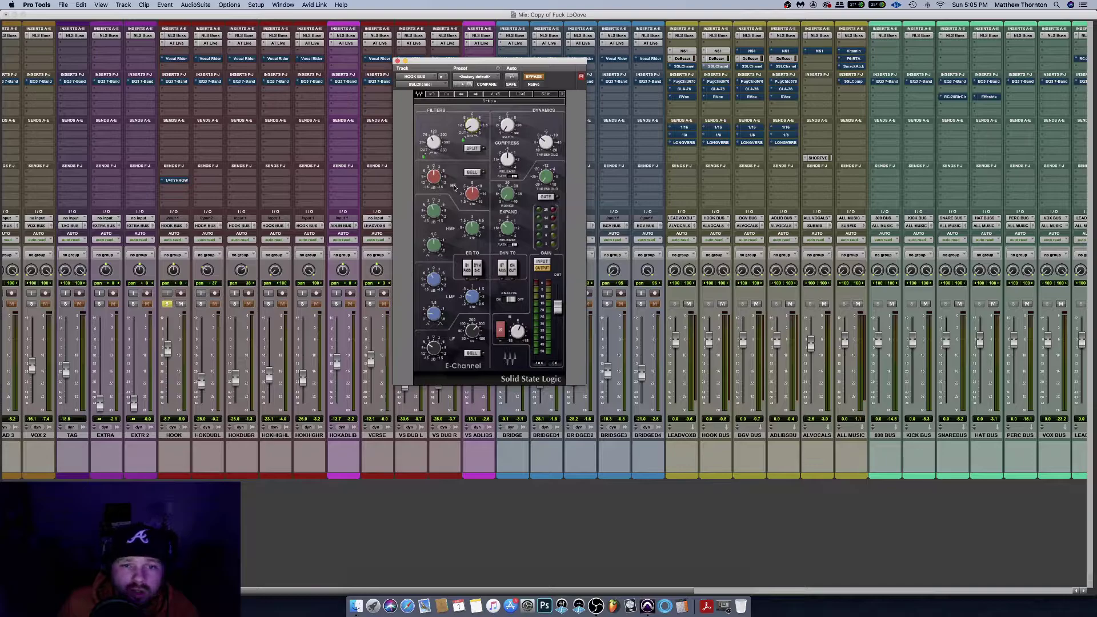
mouse_move(472, 227)
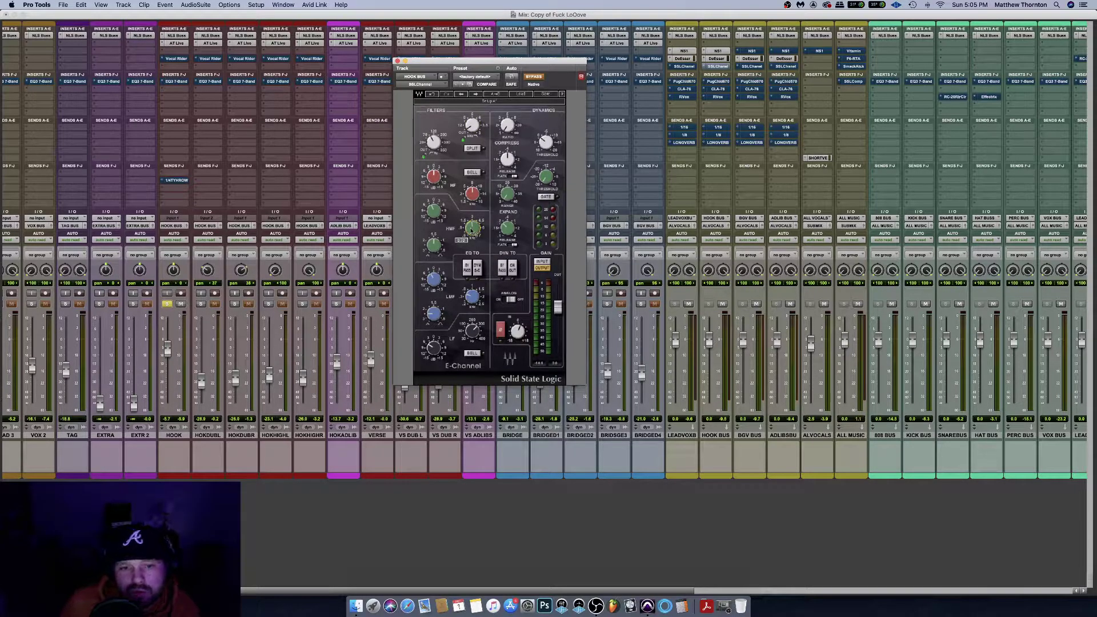
mouse_move(439, 215)
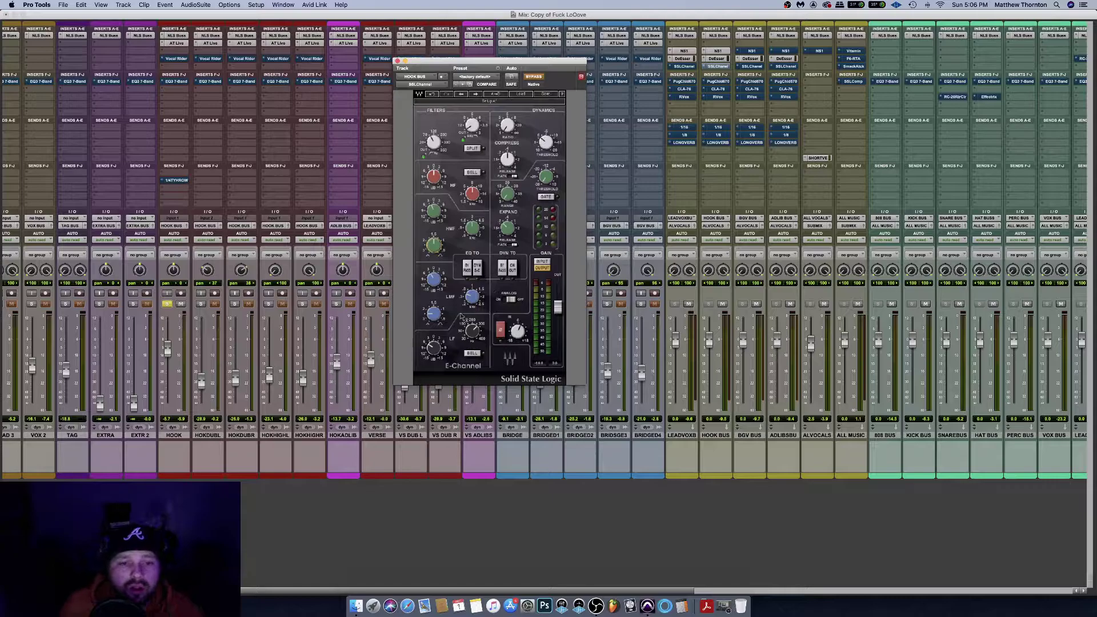
mouse_move(472, 296)
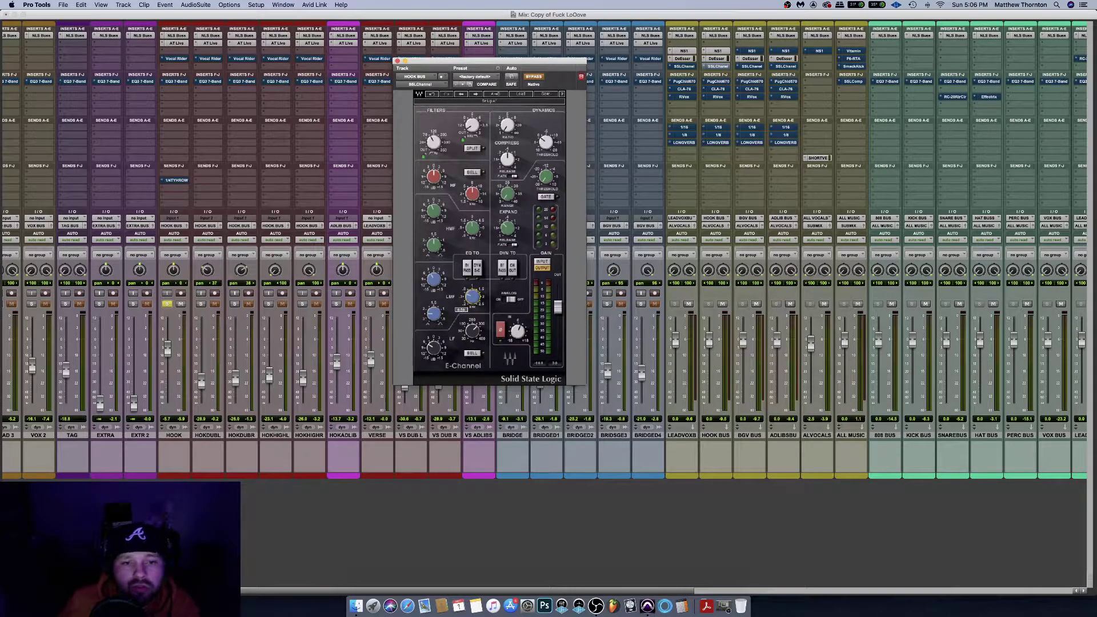
mouse_move(439, 319)
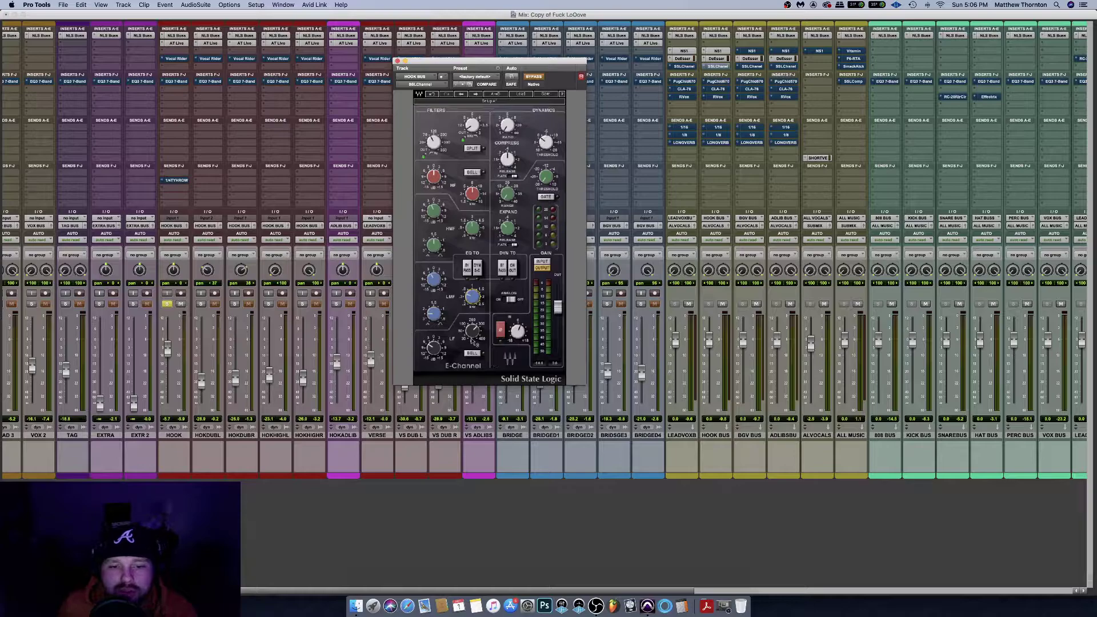
mouse_move(474, 342)
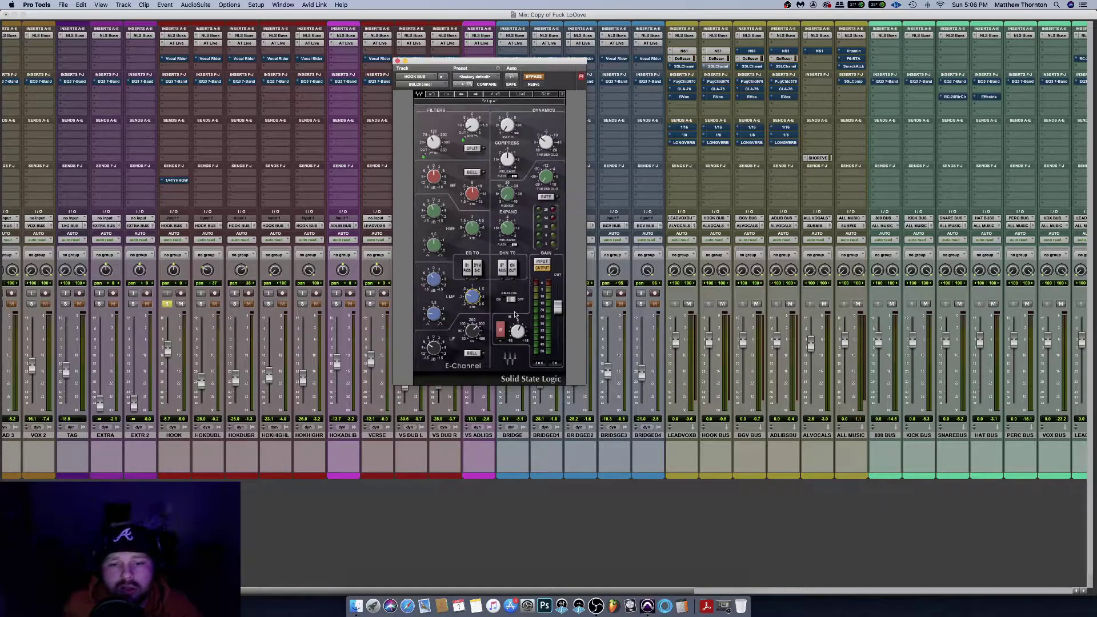
mouse_move(517, 332)
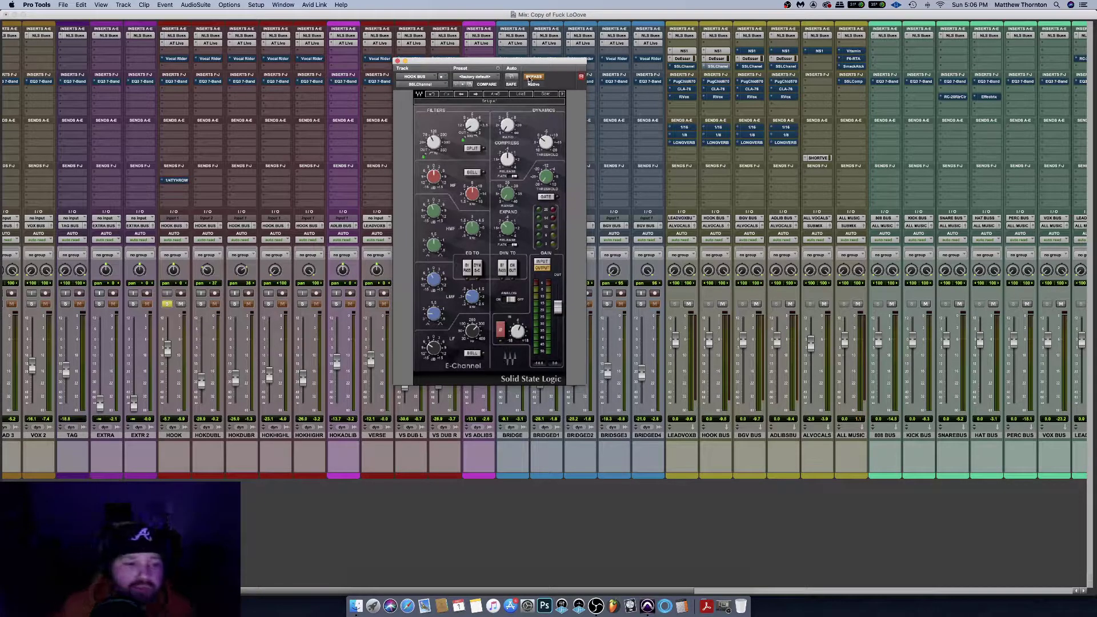
Compare the HOOK BUS SSLChannel bypassed and active with the HOOK track soloed, leave it active, and unsolo the track
left_click(533, 77)
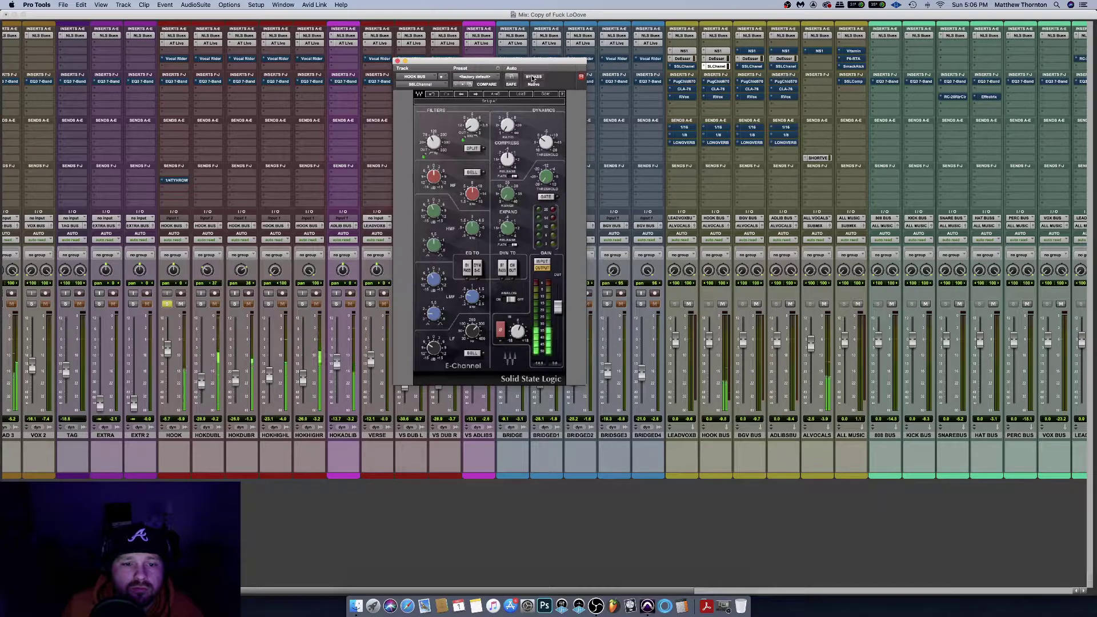
left_click(533, 78)
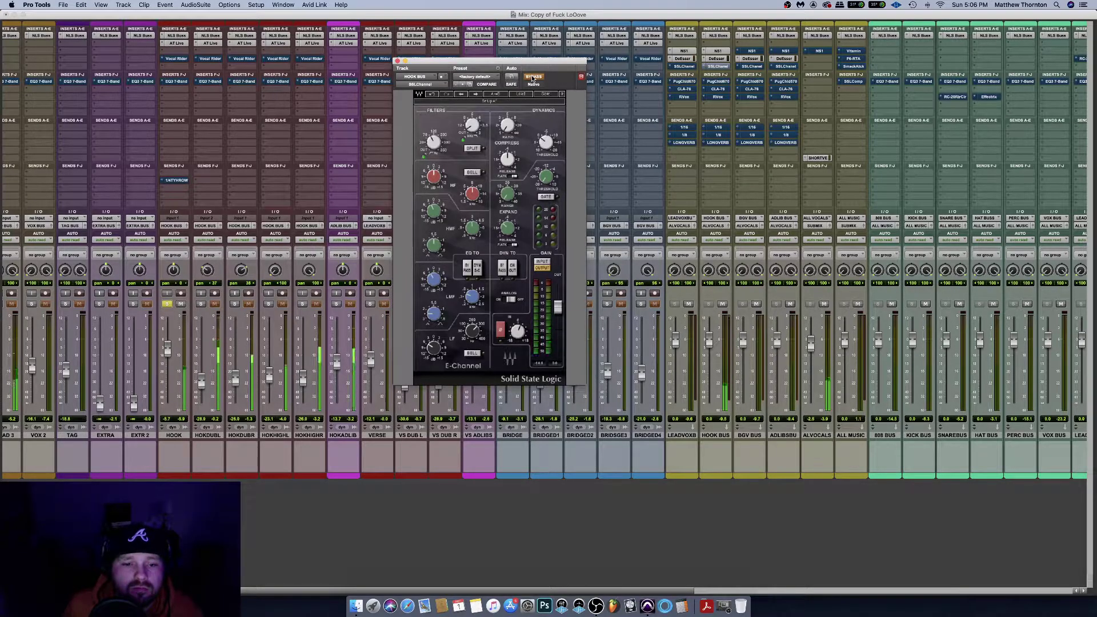
left_click(532, 78)
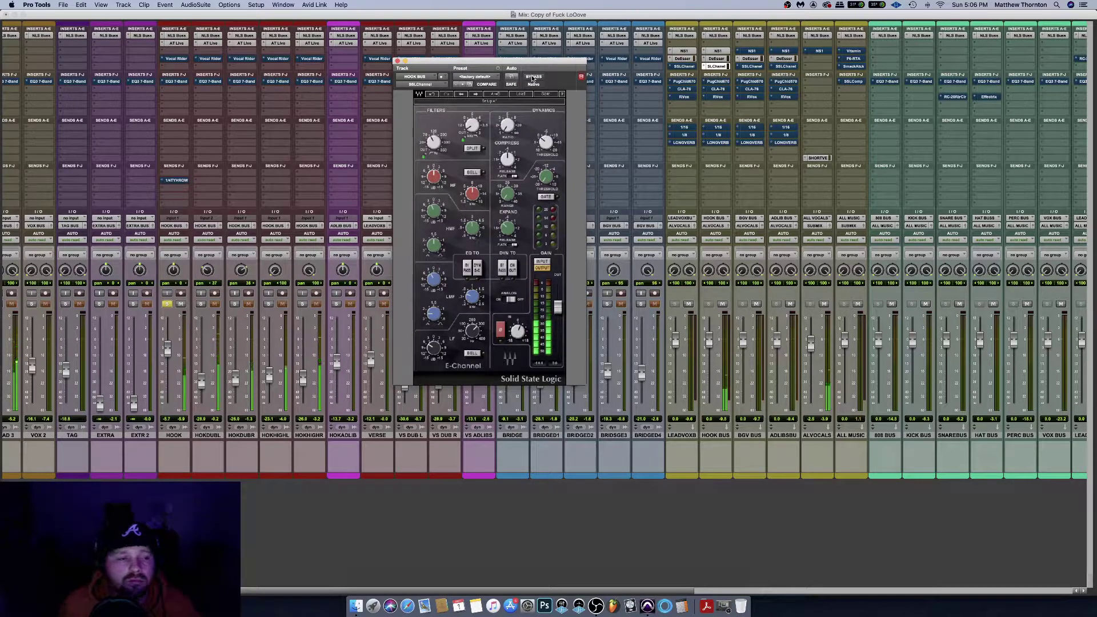
left_click(167, 305)
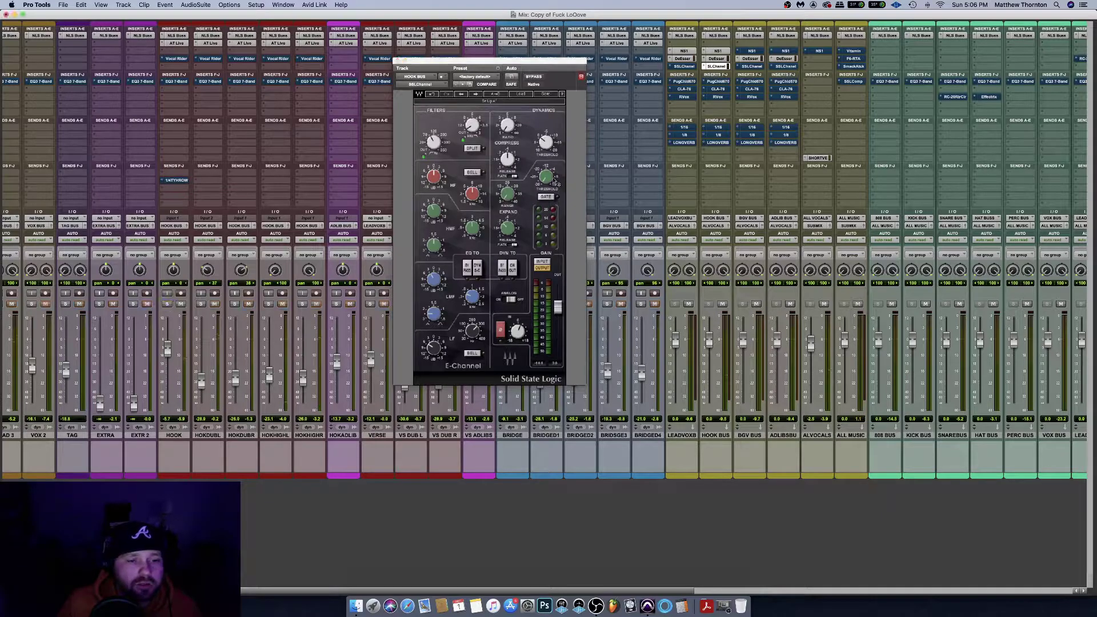
Compare the HOOK BUS SSLChannel bypassed and active within the full mix, and close the plug-in
left_click(537, 78)
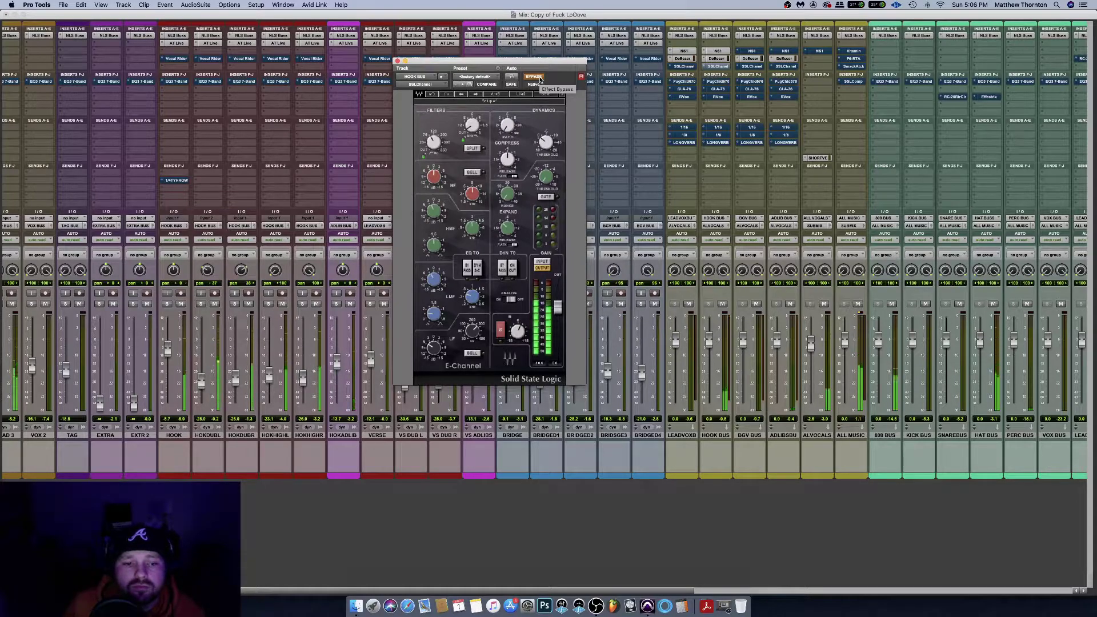
left_click(537, 77)
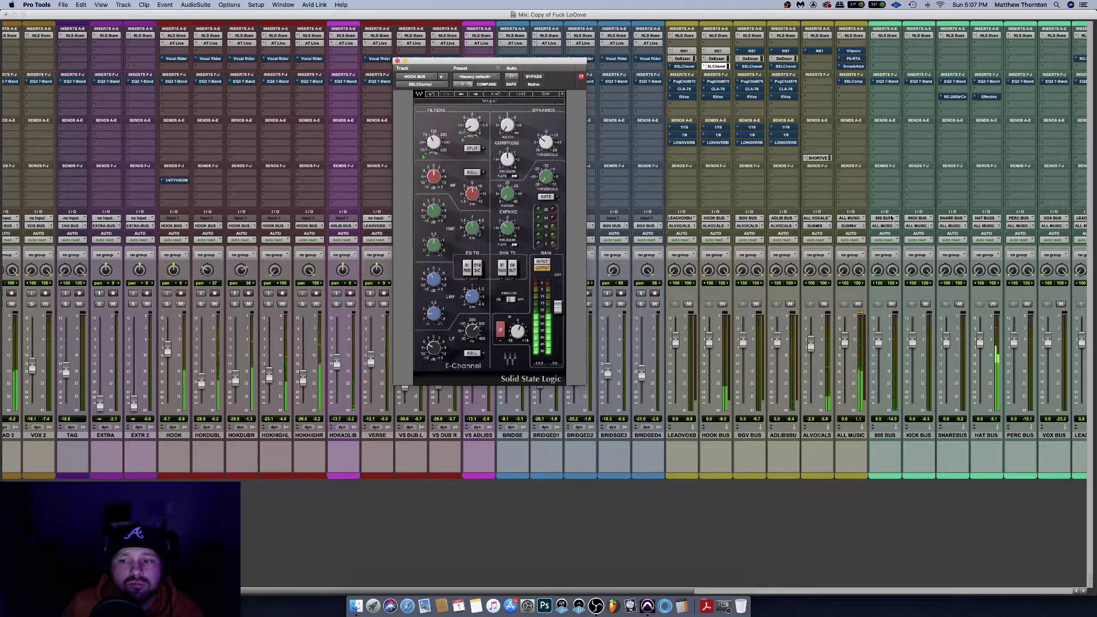
scroll(883, 203, "right", 1)
scroll(883, 202, "right", 15)
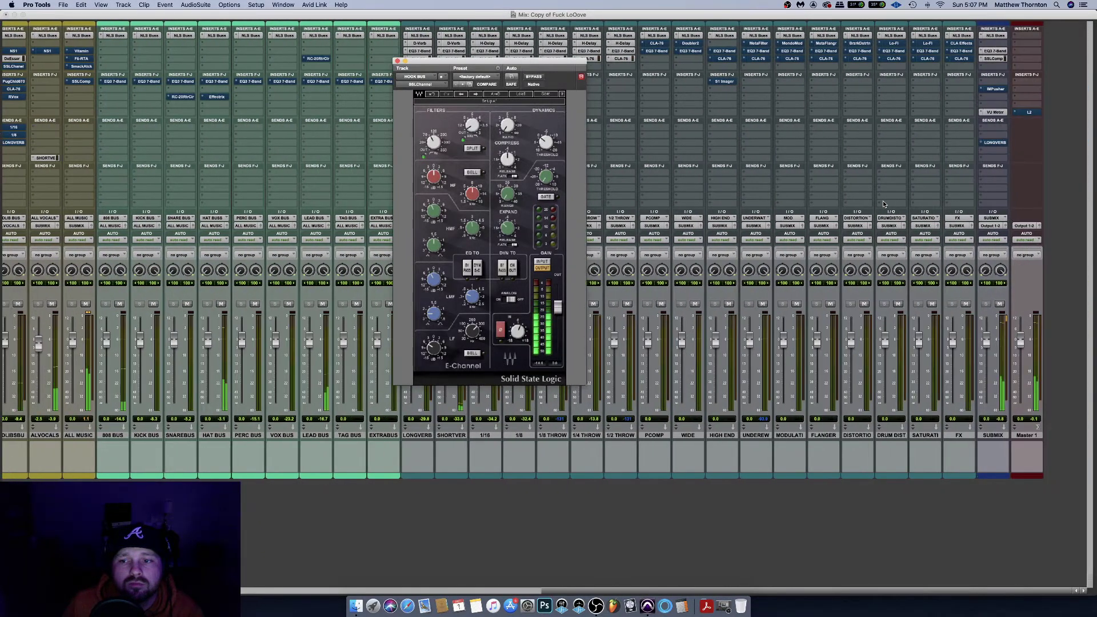
scroll(883, 201, "left", 20)
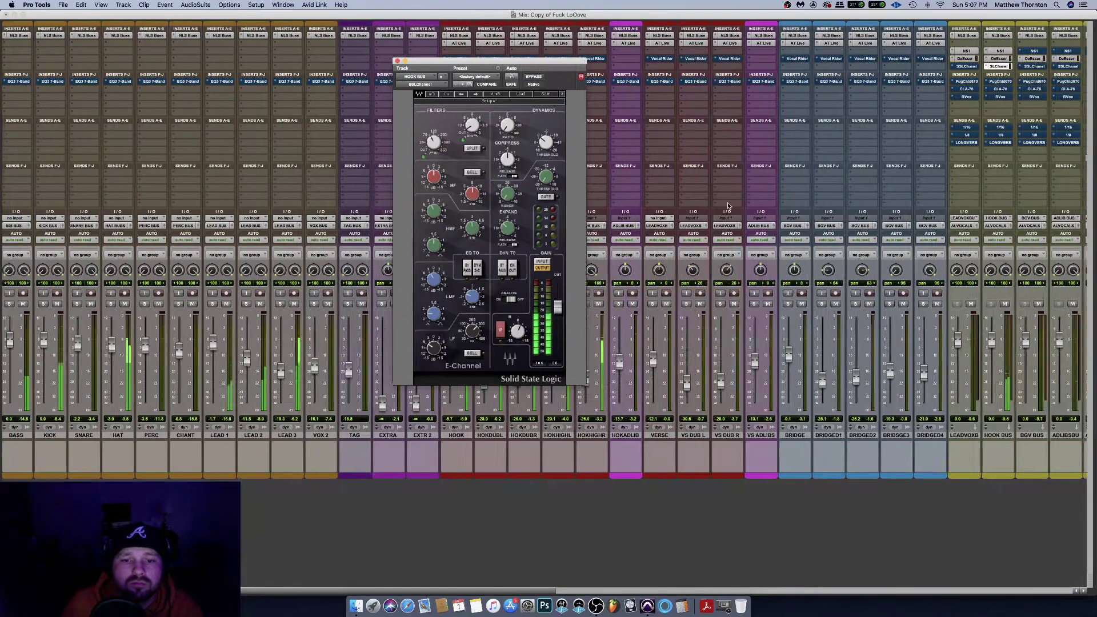
scroll(728, 206, "right", 3)
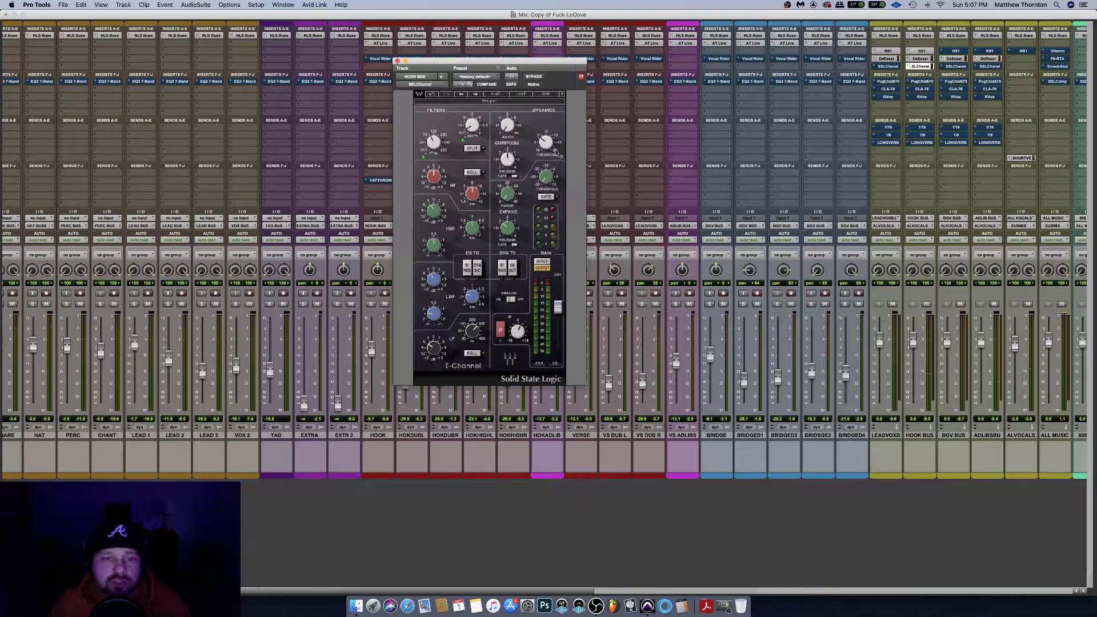
left_click(399, 62)
Open the PugChild 670 on the HOOK BUS and reposition its window over the mixer
scroll(507, 141, "right", 15)
scroll(507, 141, "right", 5)
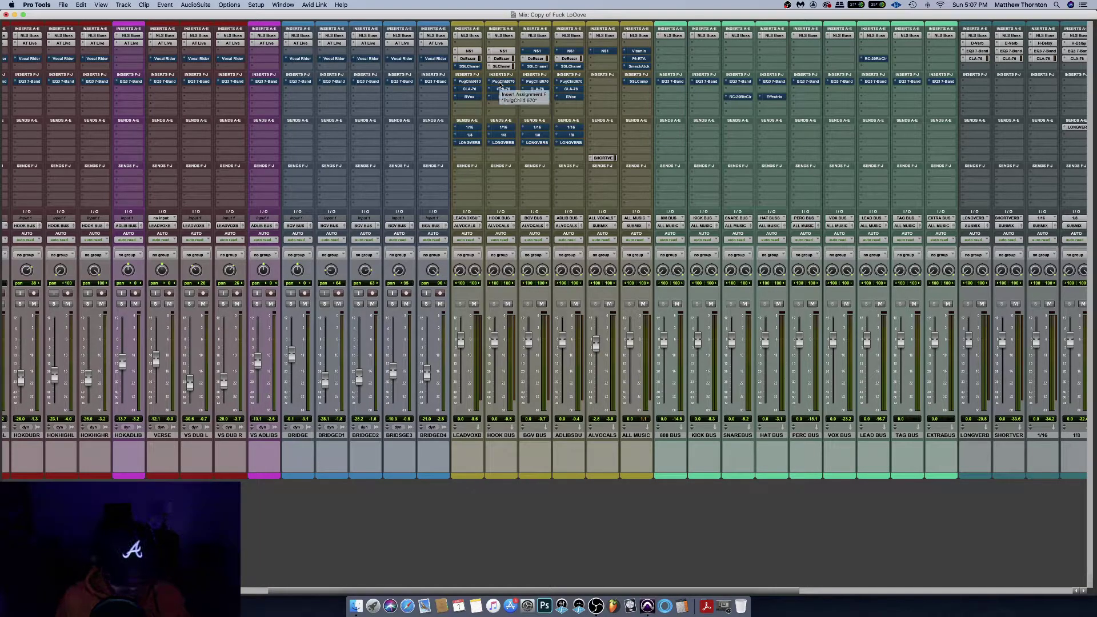
left_click(501, 81)
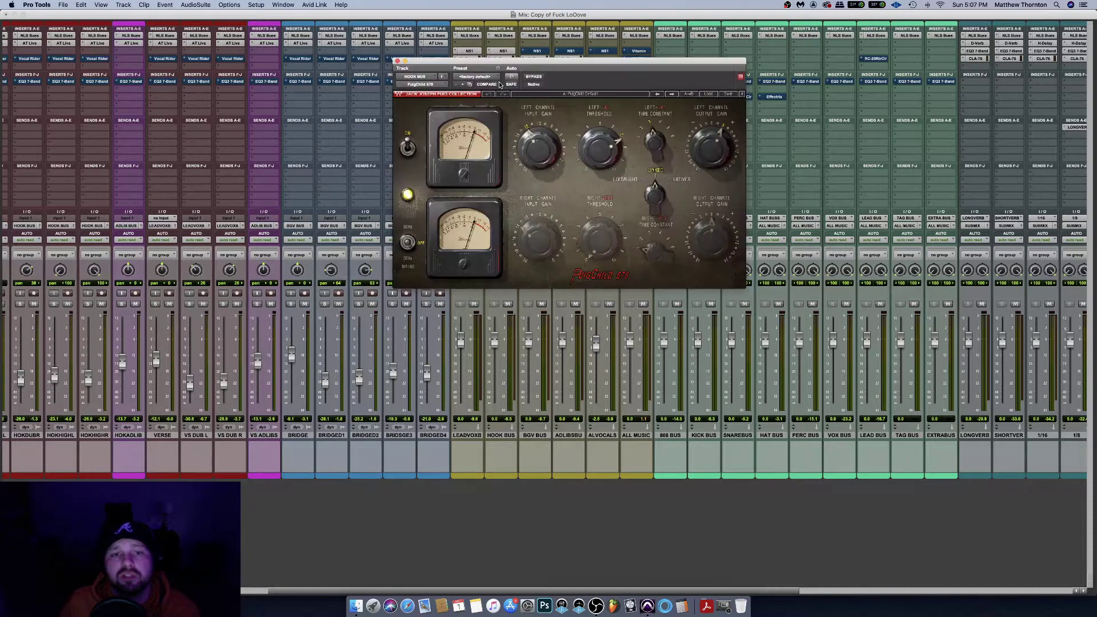
left_click_drag(567, 60, 426, 69)
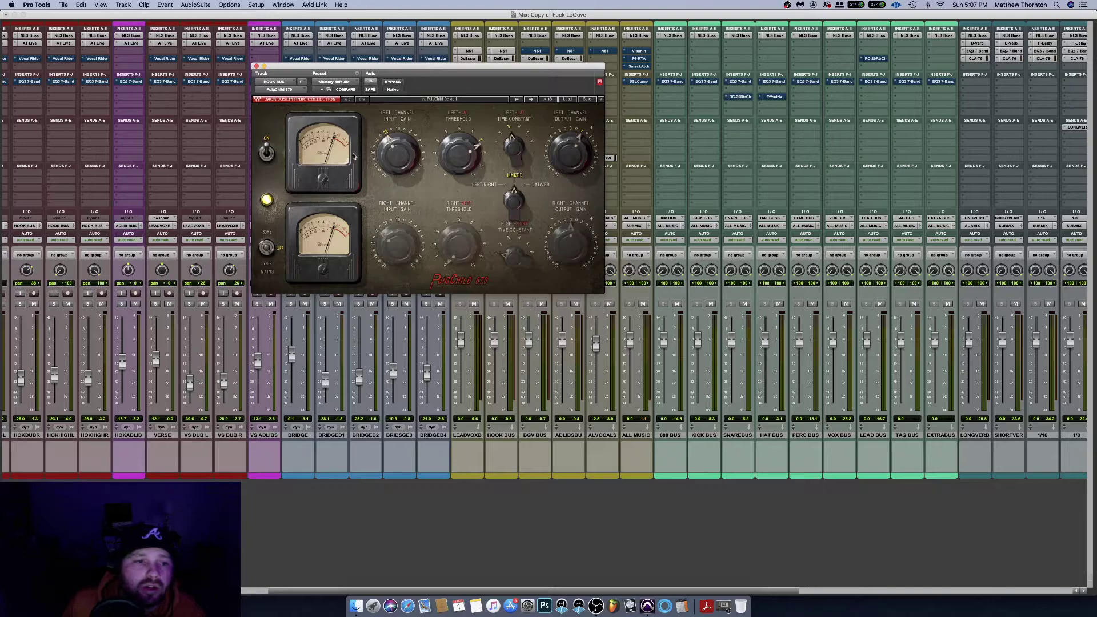
scroll(594, 592, "left", 10)
left_click_drag(529, 76, 604, 77)
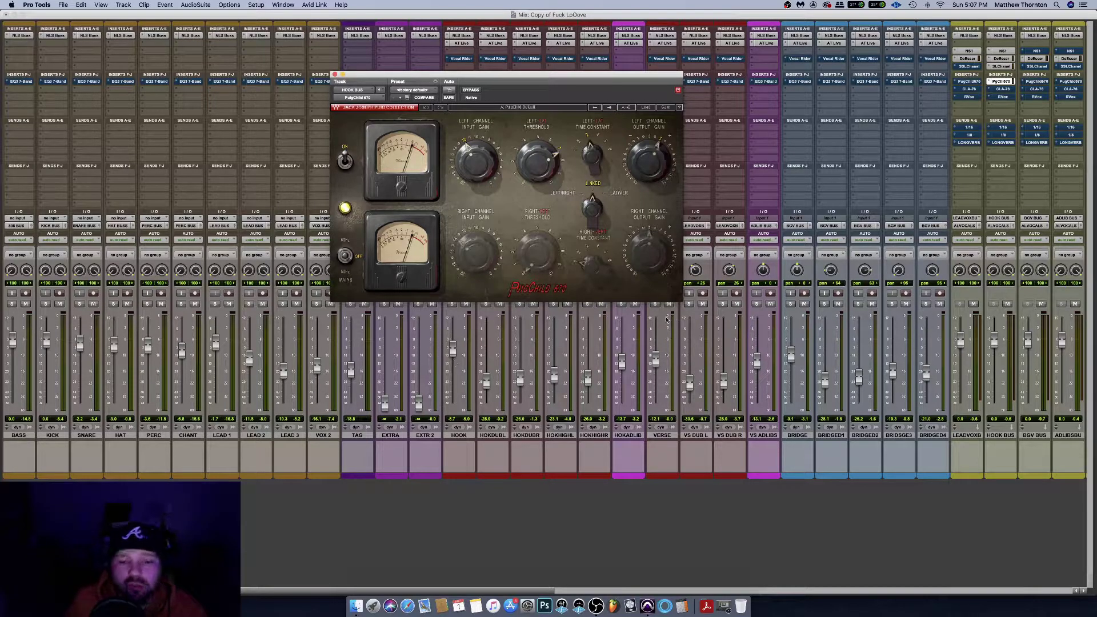
scroll(603, 329, "right", 10)
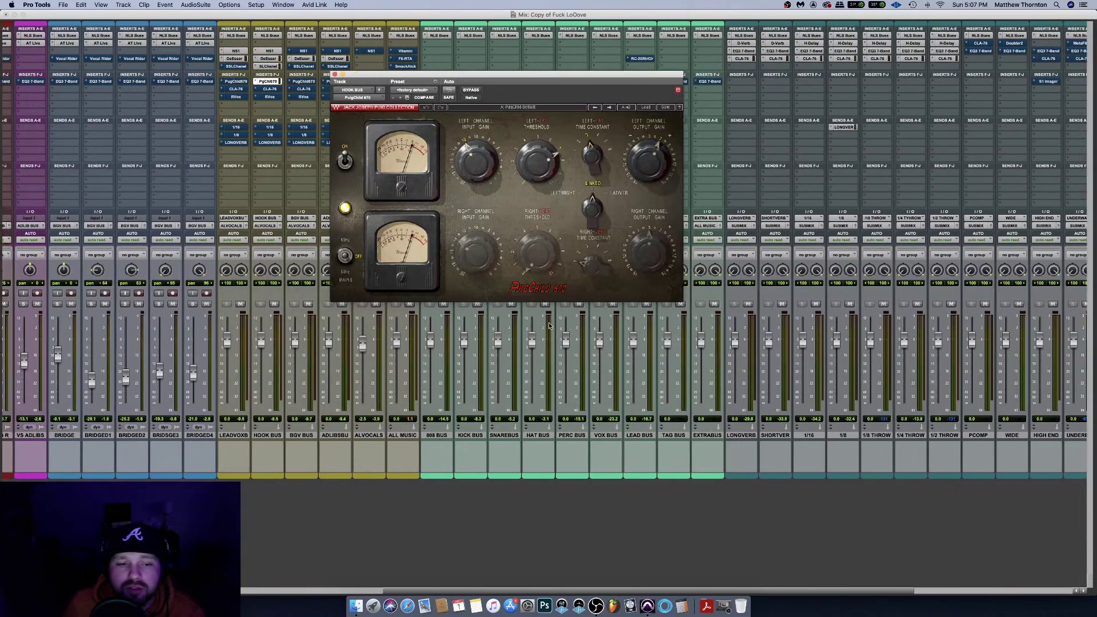
scroll(550, 325, "left", 1)
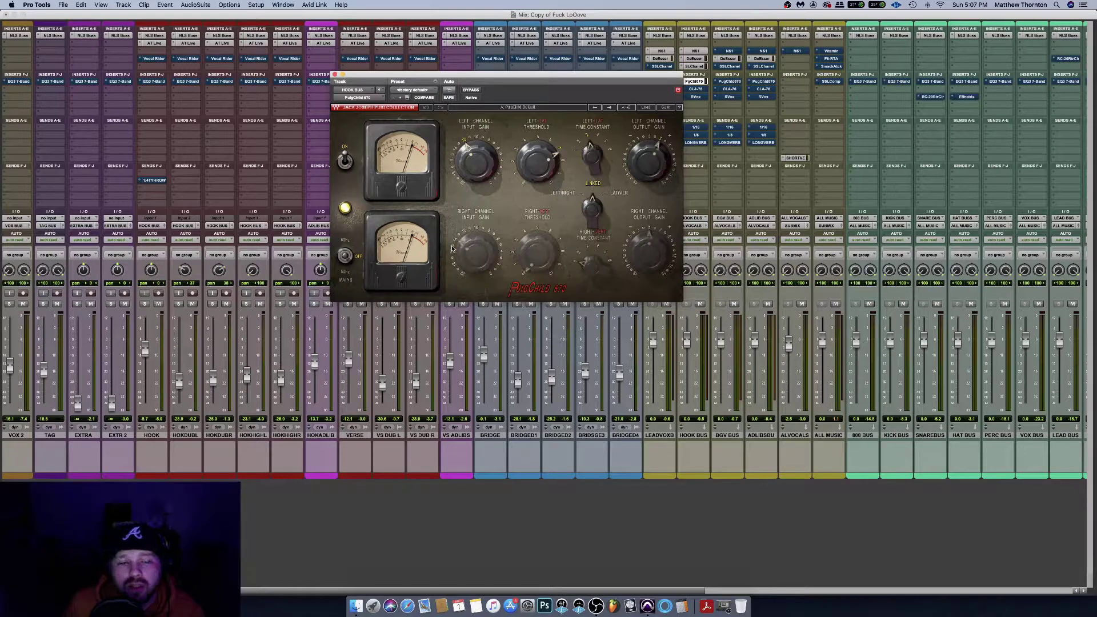
Check the PugChild 670's left output gain and compare the plug-in bypassed and active during playback
left_click(660, 170)
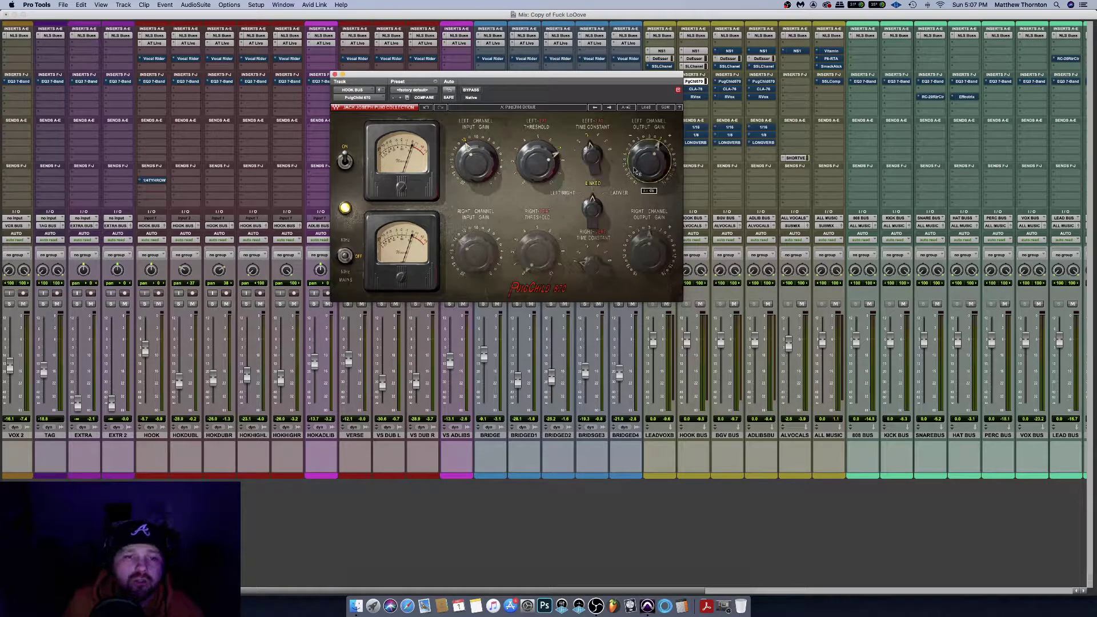
left_click(474, 91)
key("space")
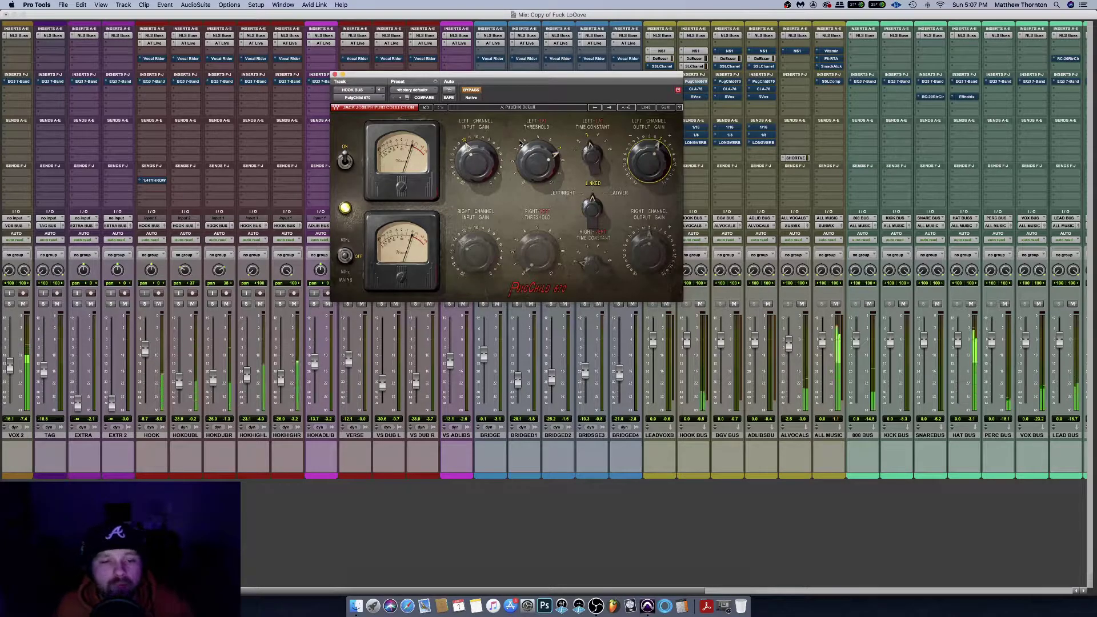
left_click(471, 90)
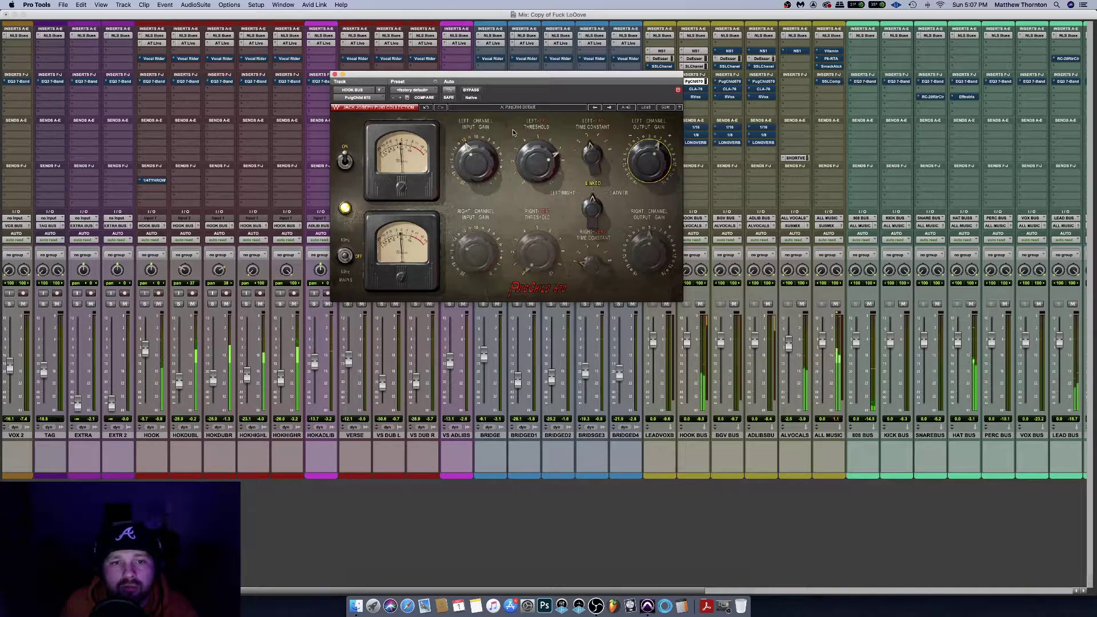
left_click(472, 91)
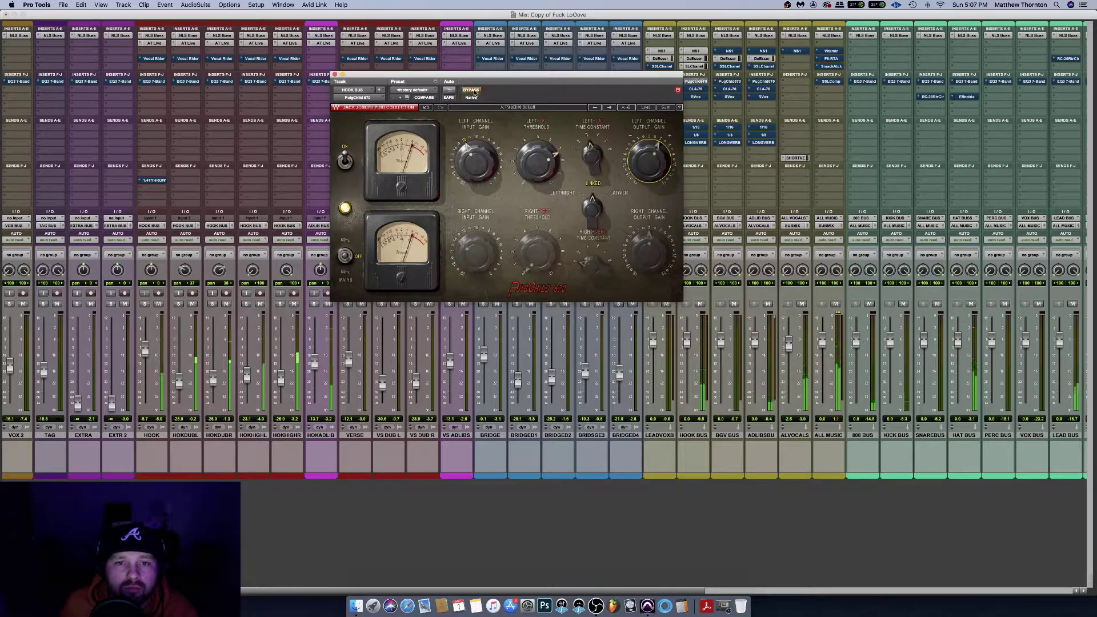
left_click(472, 91)
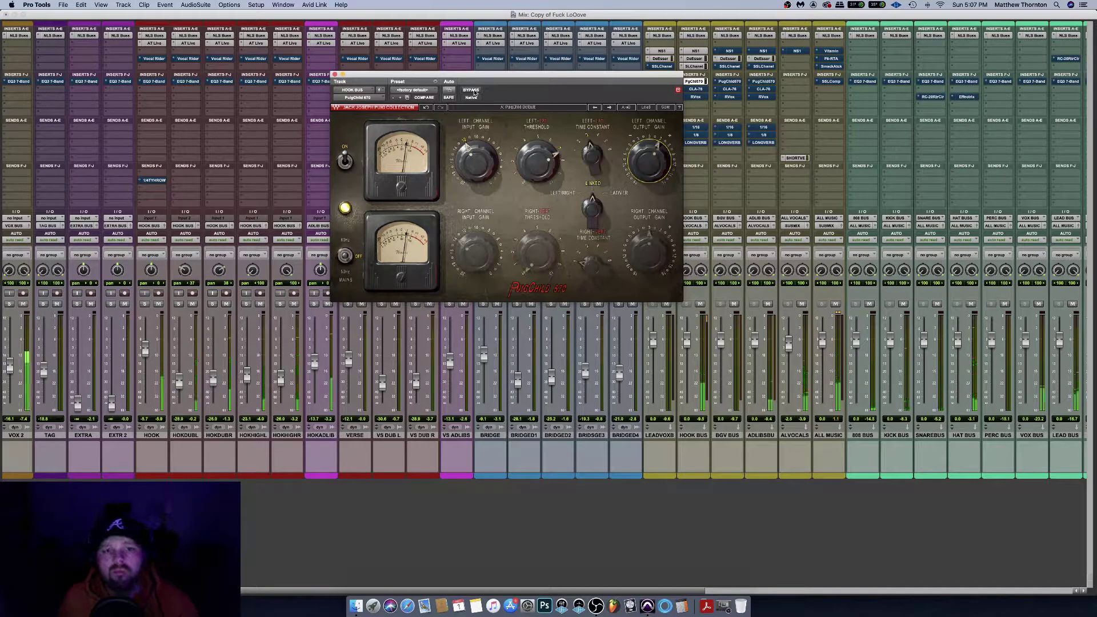
left_click(472, 90)
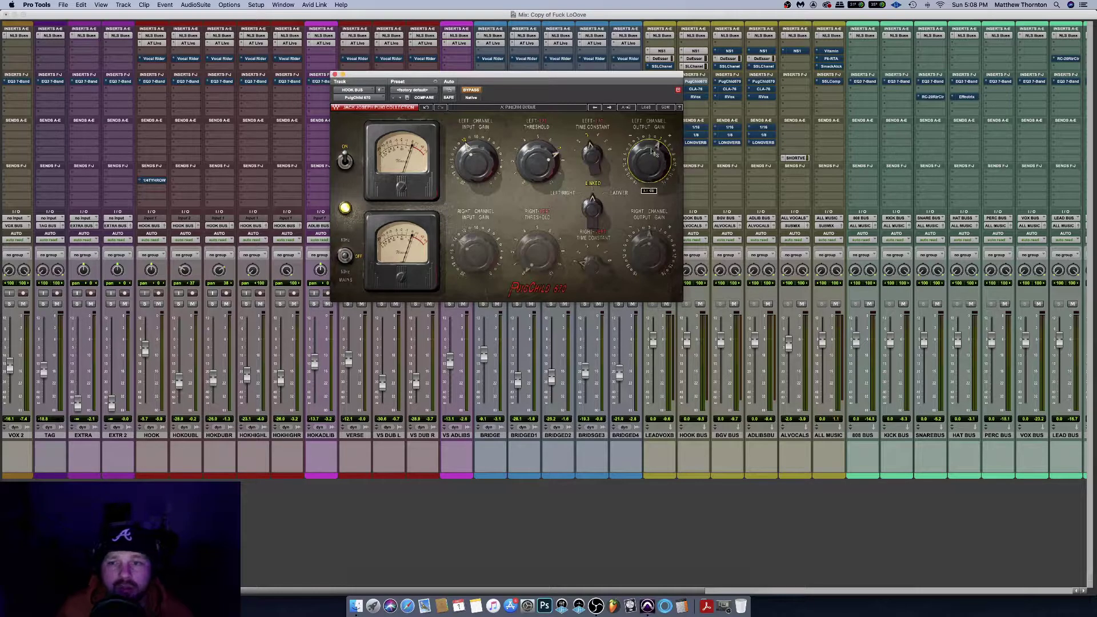
Examine the PugChild 670's left threshold control and briefly view the session in the Edit window
left_click_drag(560, 166, 551, 178)
mouse_move(550, 178)
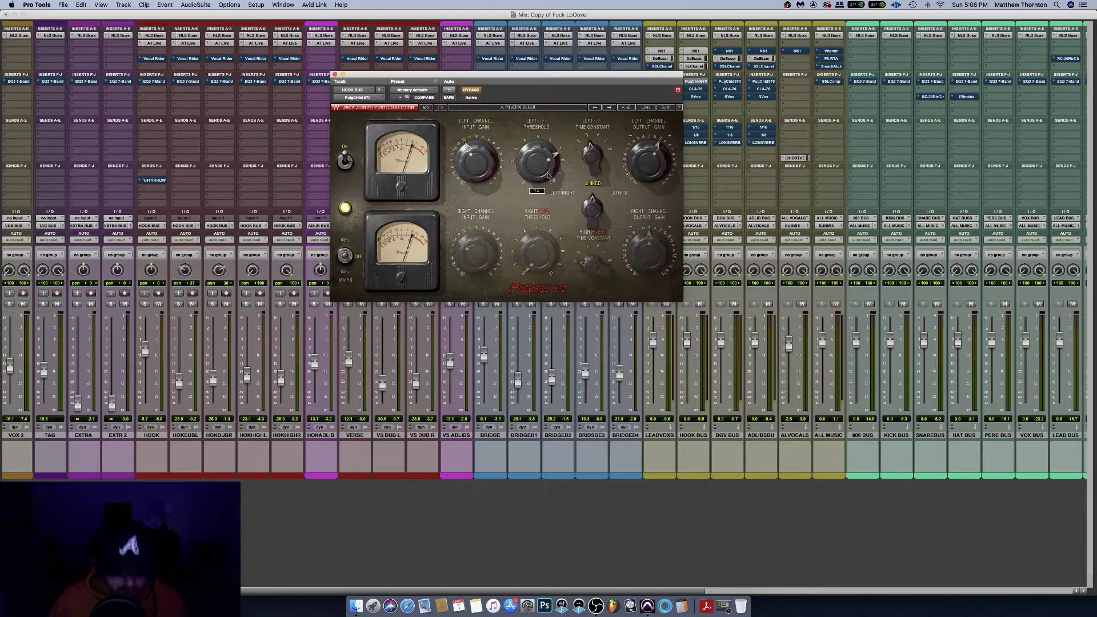
key("super+equal")
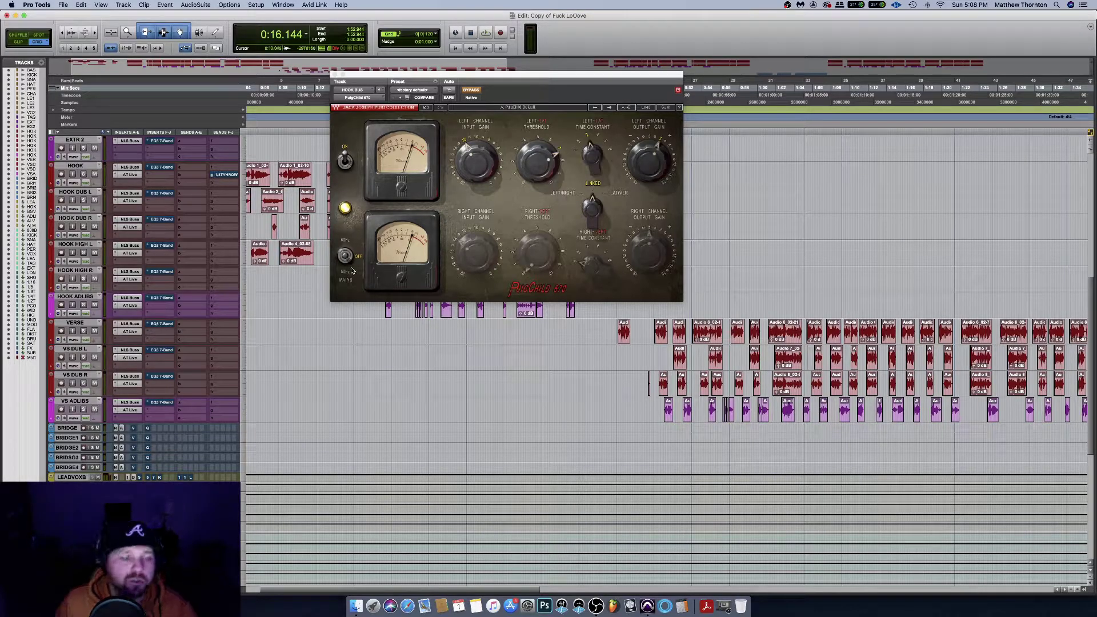
key("super+equal")
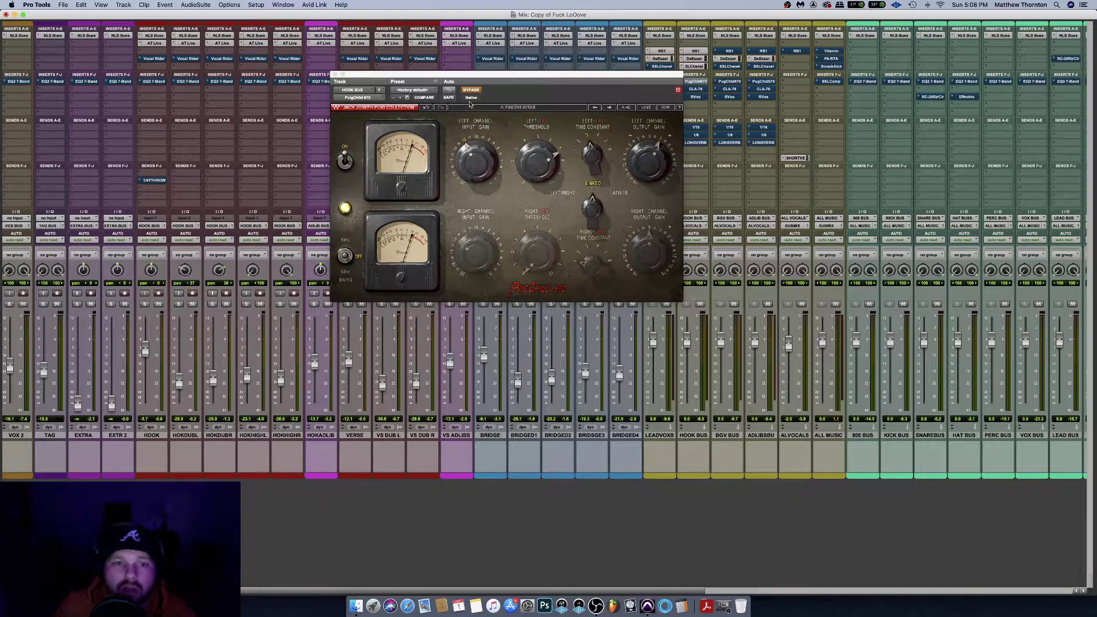
Open the CLA-76 on the HOOK BUS, reposition its window, and set its revision to Bluey
left_click_drag(466, 74, 348, 29)
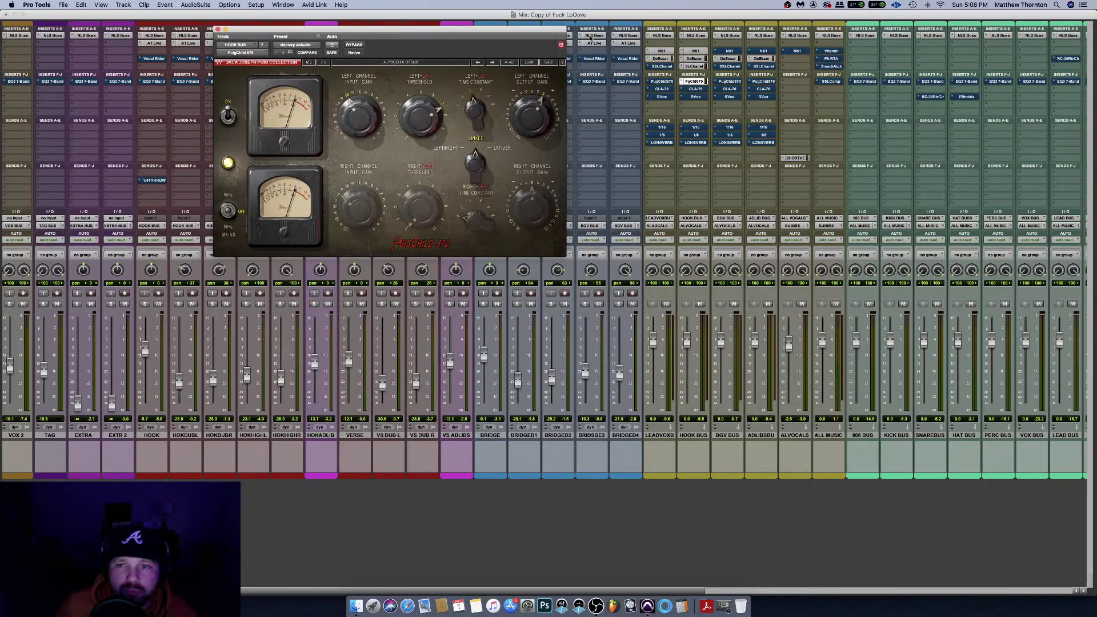
left_click(696, 89)
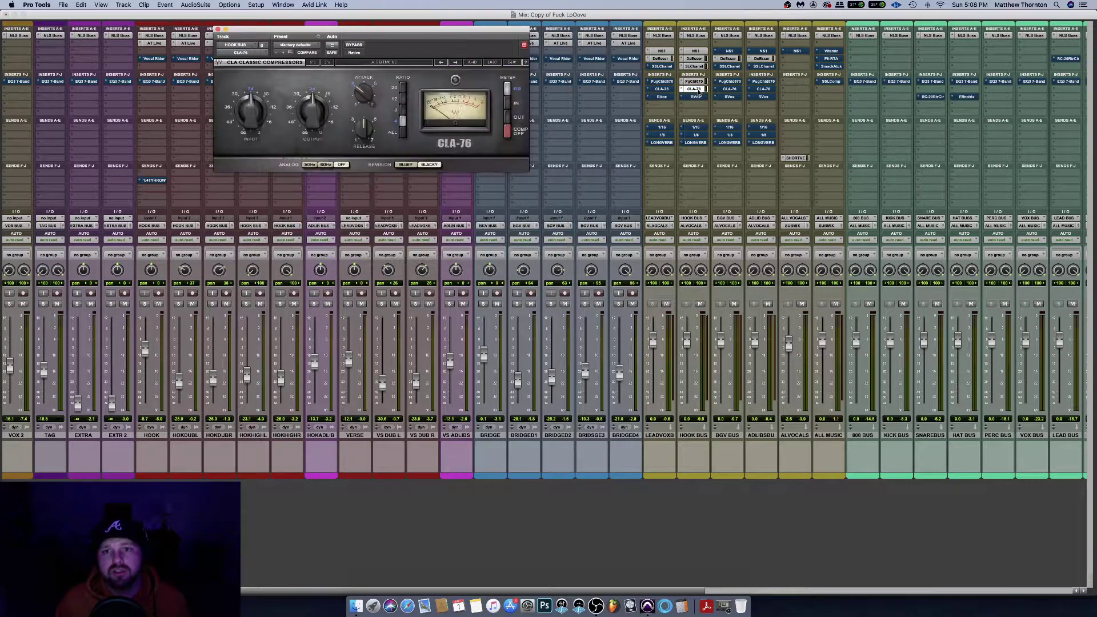
left_click_drag(381, 29, 578, 93)
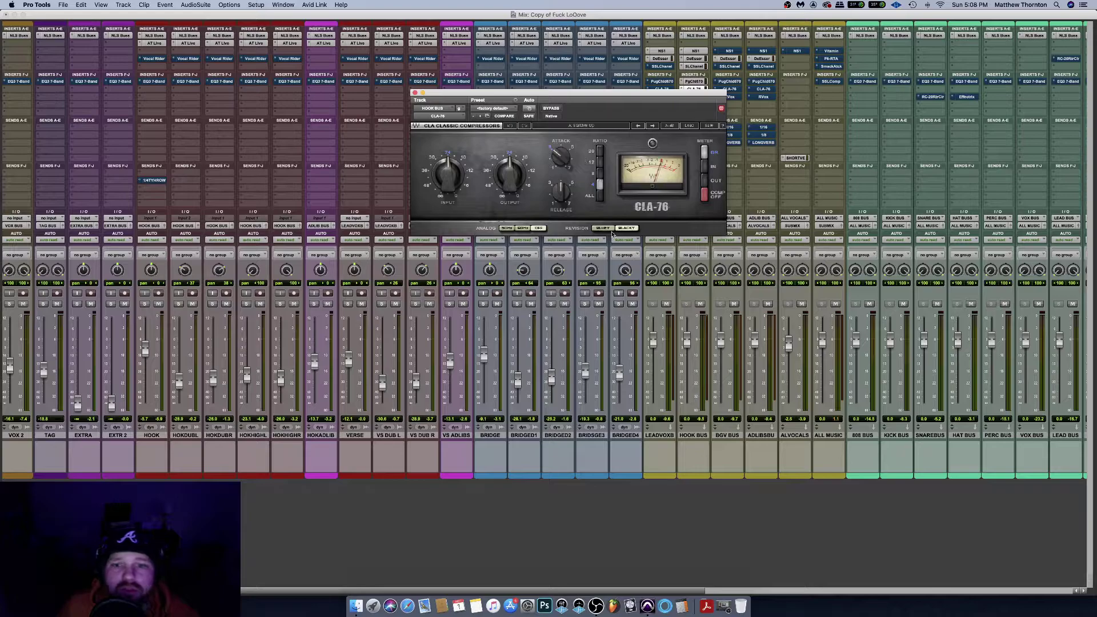
left_click(603, 229)
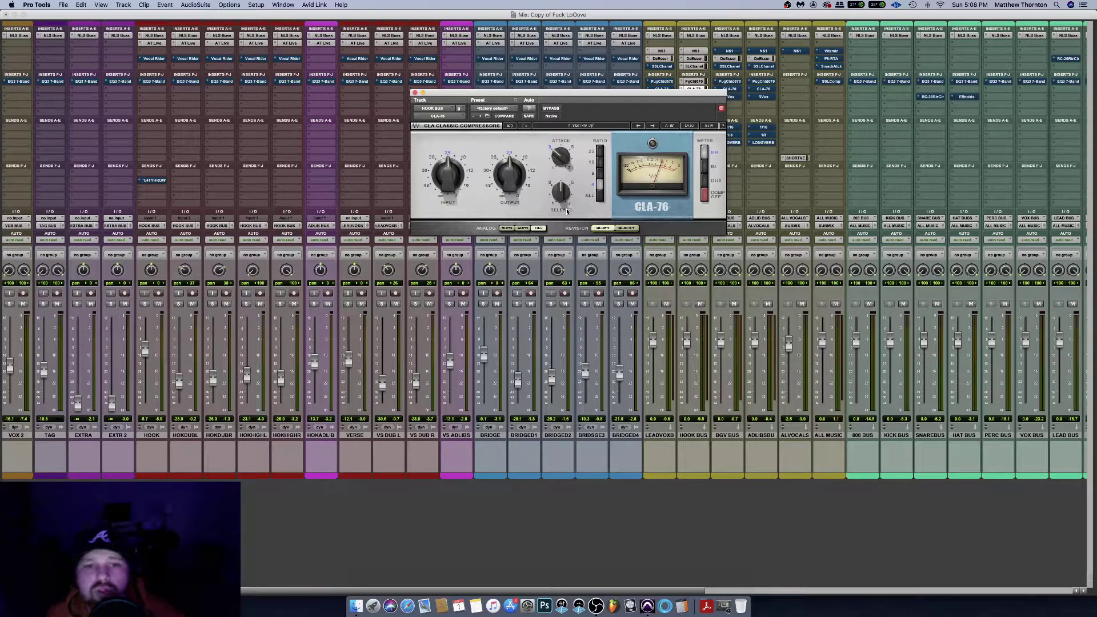
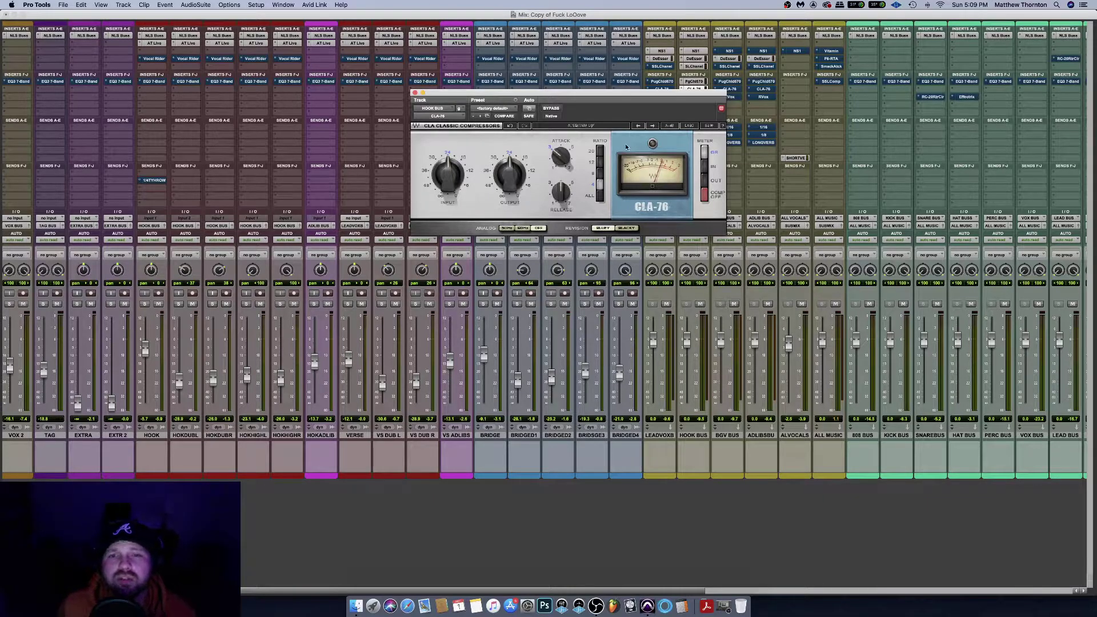
Compare the HOOK BUS CLA-76 bypassed and active during playback while testing its attack control
left_click(555, 109)
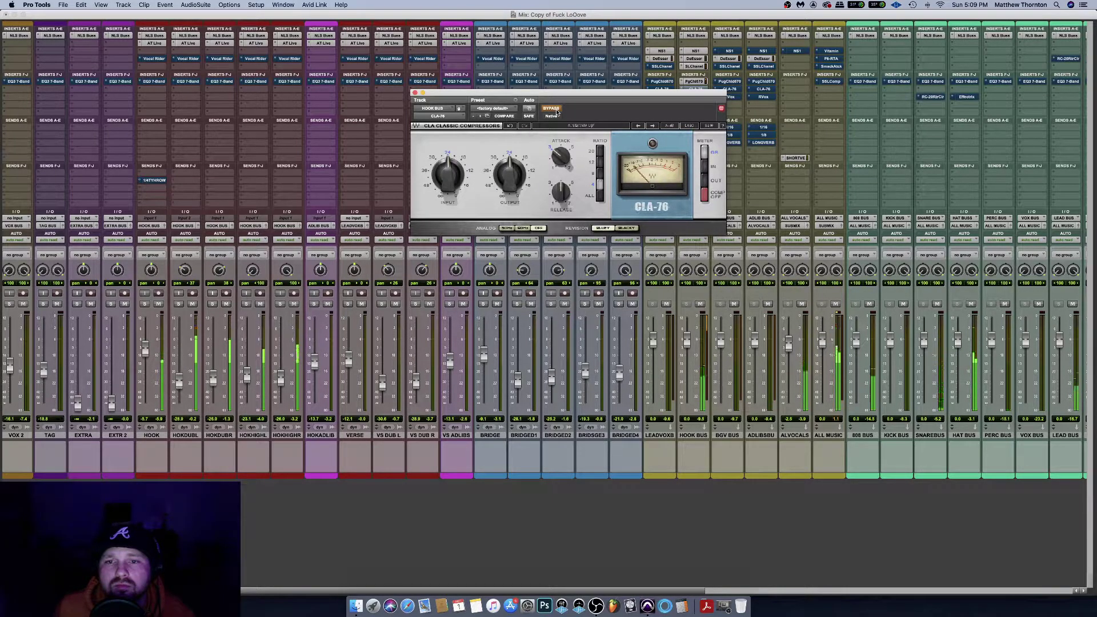
left_click_drag(561, 158, 561, 145)
left_click(552, 109)
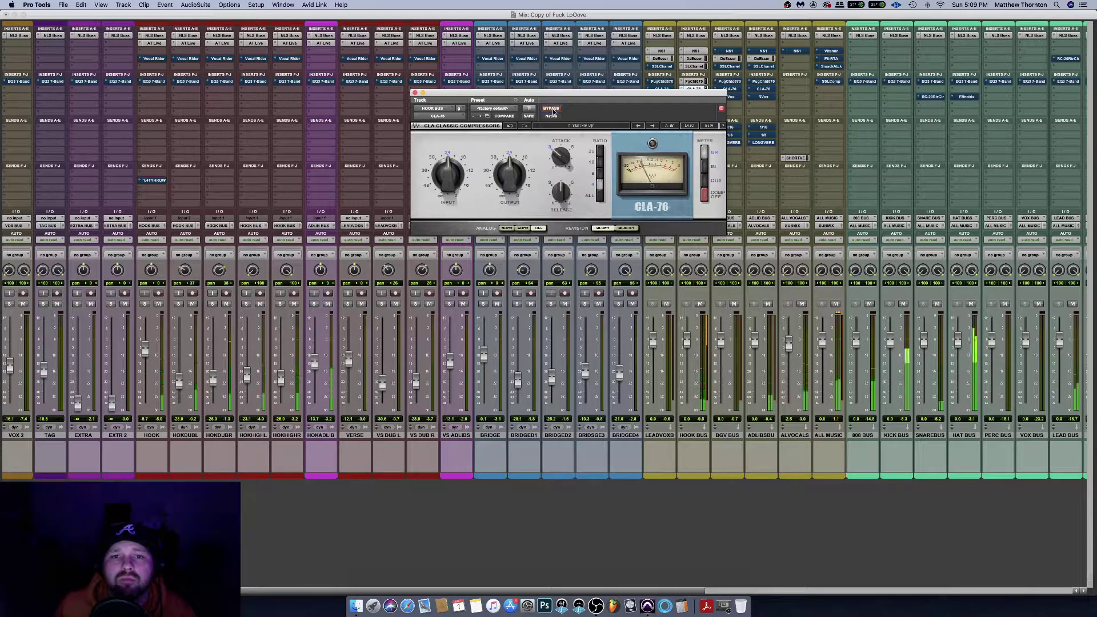
mouse_move(563, 164)
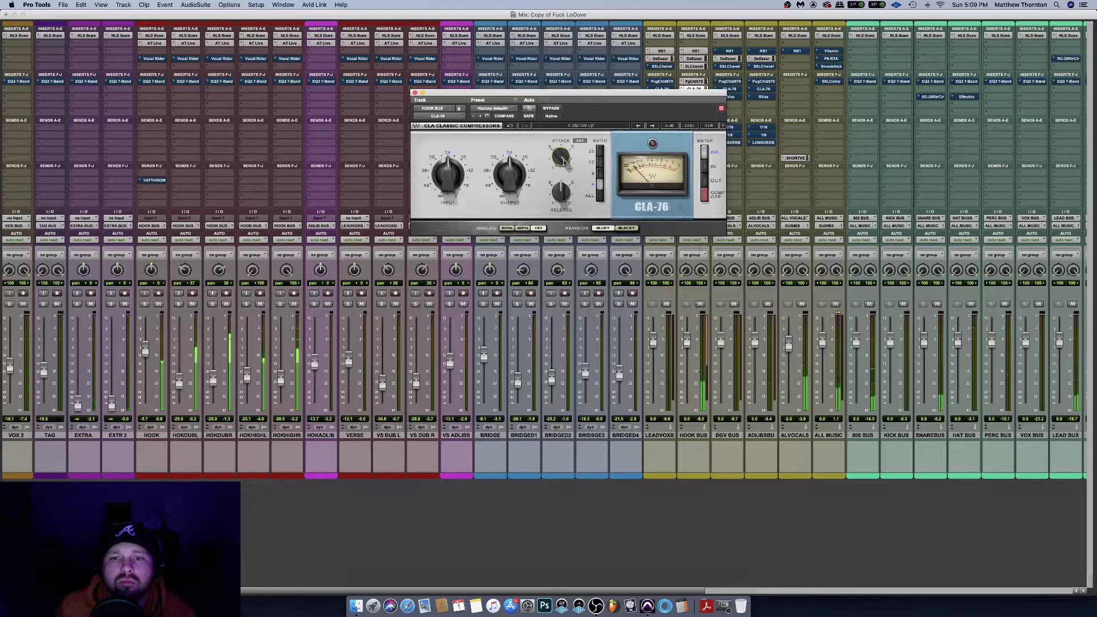
left_click_drag(564, 163, 566, 162)
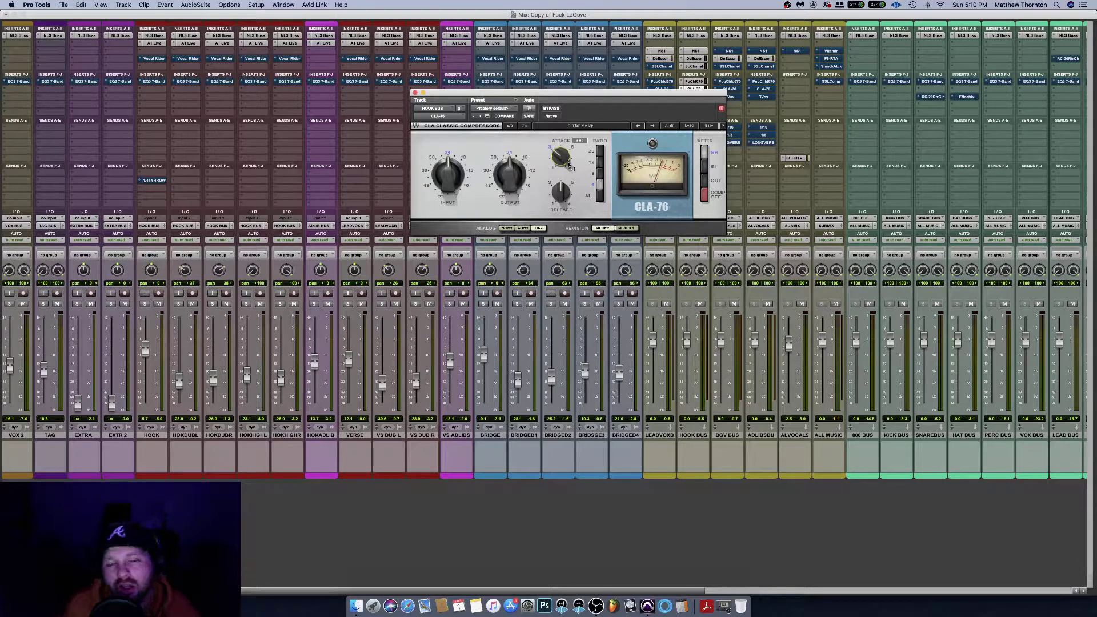
left_click_drag(657, 93, 641, 118)
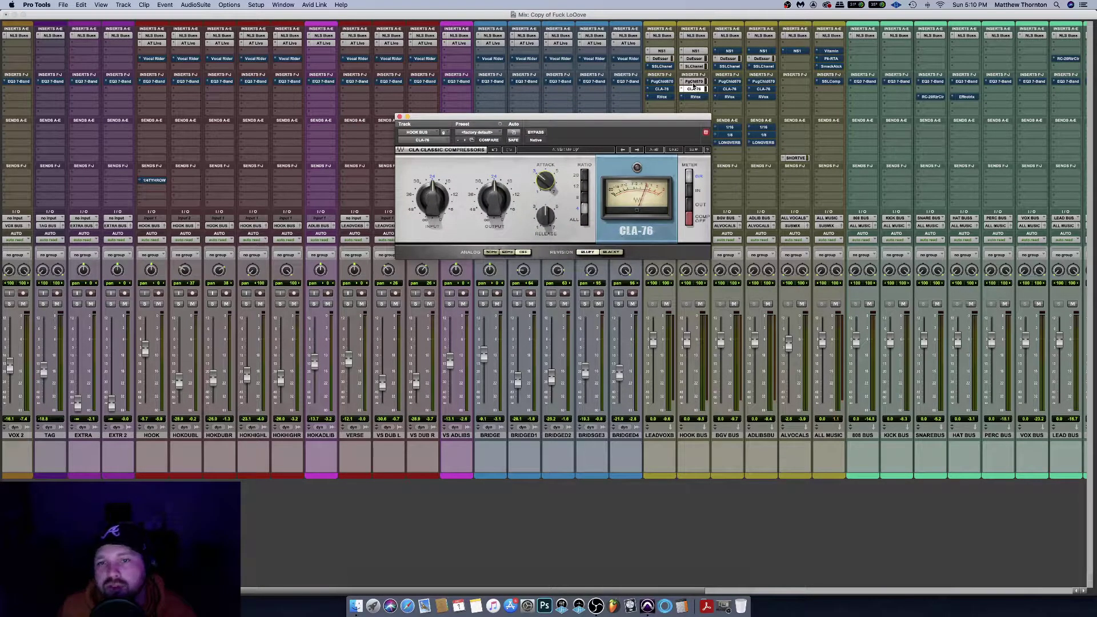
mouse_move(546, 182)
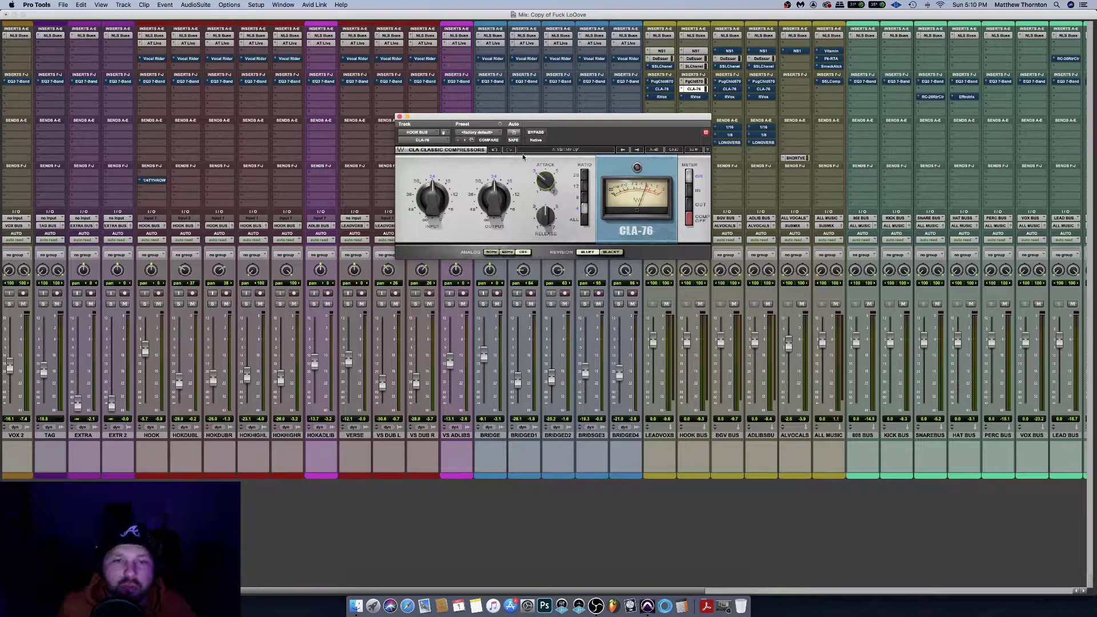
Compare the HOOK BUS CLA-76 bypassed and active during playback while checking its output control, and close the plug-in
left_click(537, 134)
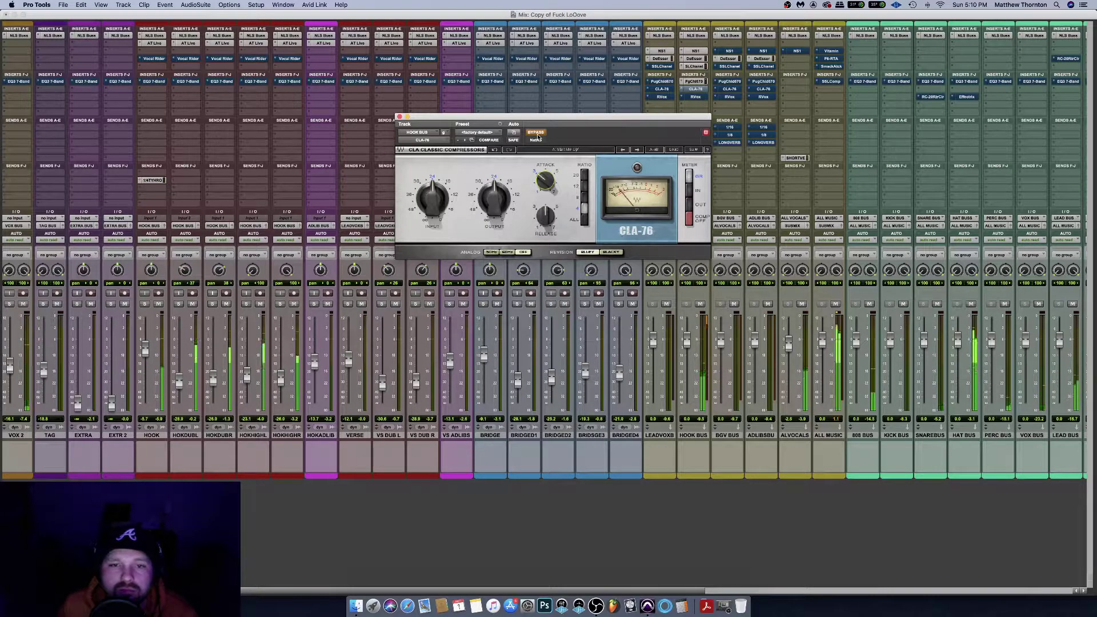
left_click(538, 135)
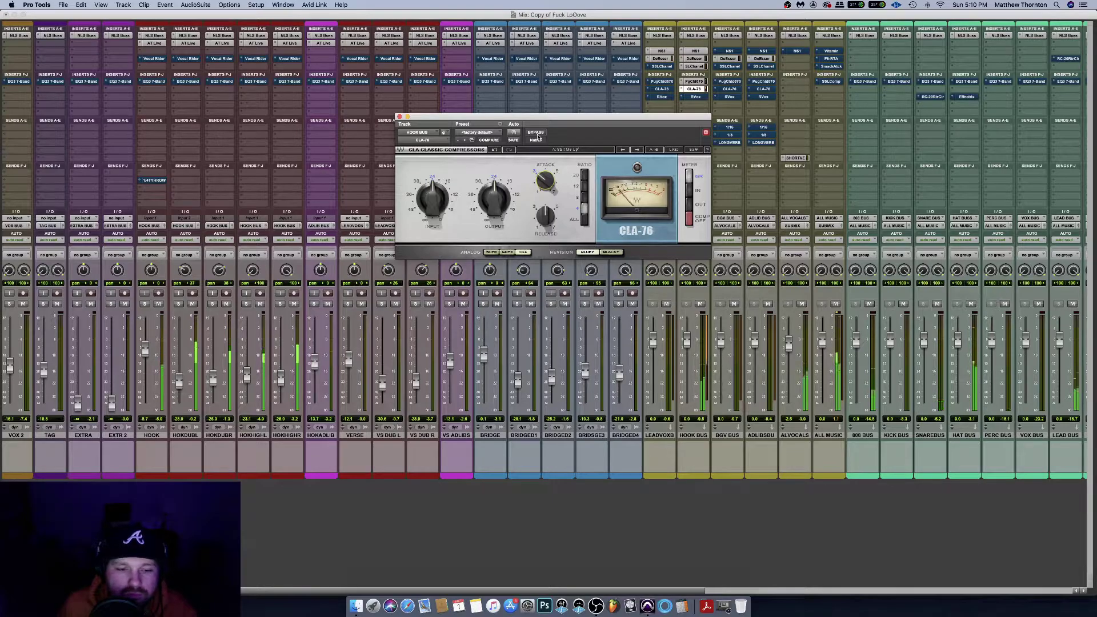
left_click(502, 193)
left_click(537, 133)
left_click(537, 132)
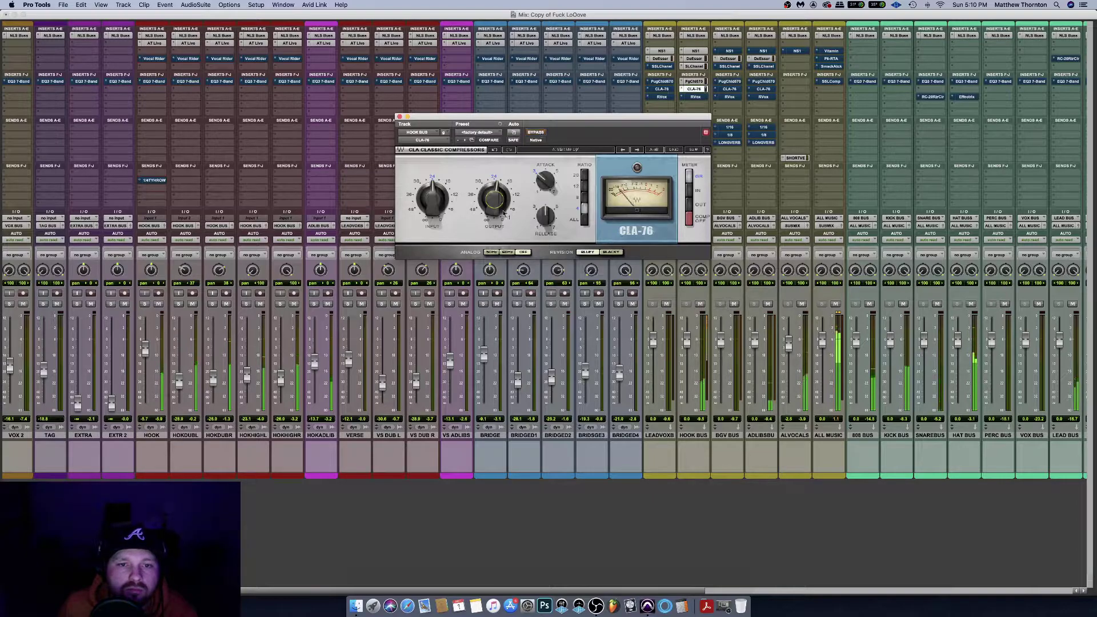
left_click(538, 133)
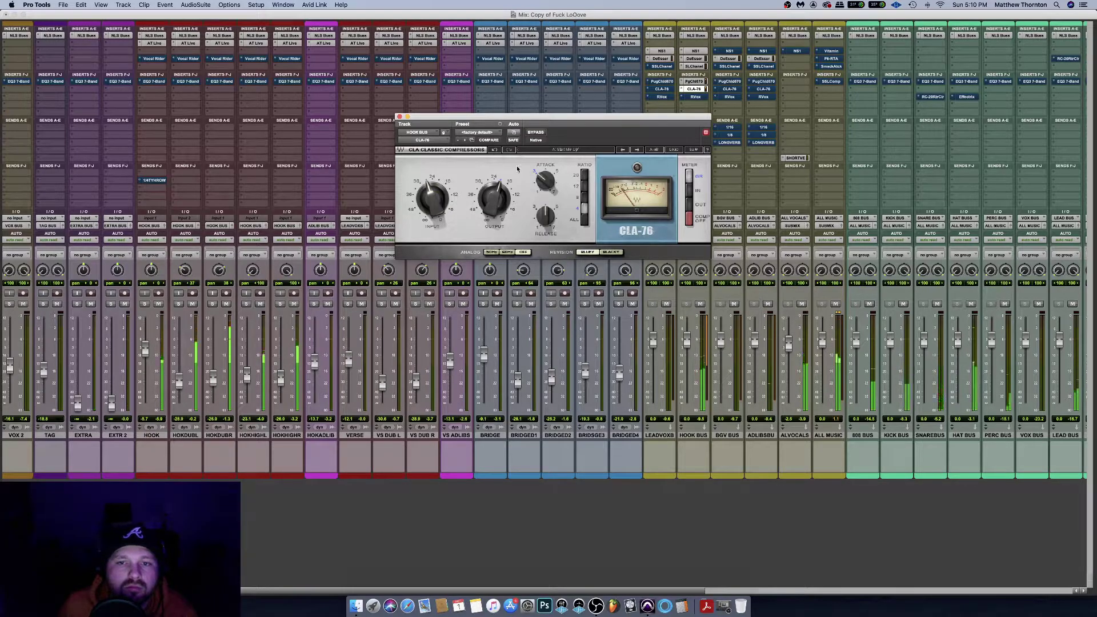
left_click(533, 133)
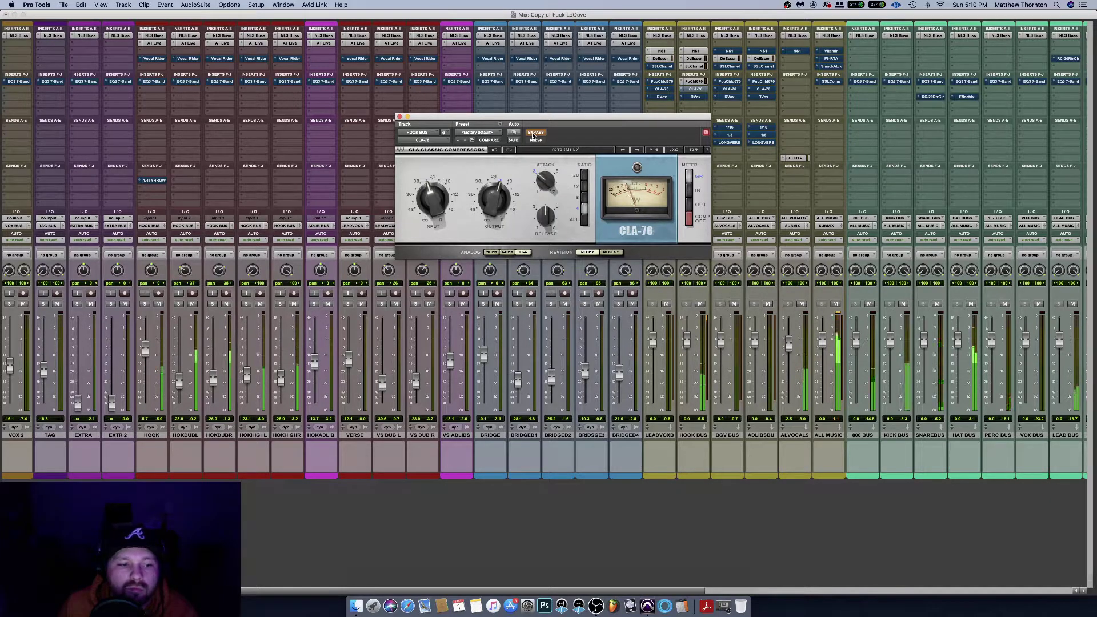
left_click(533, 133)
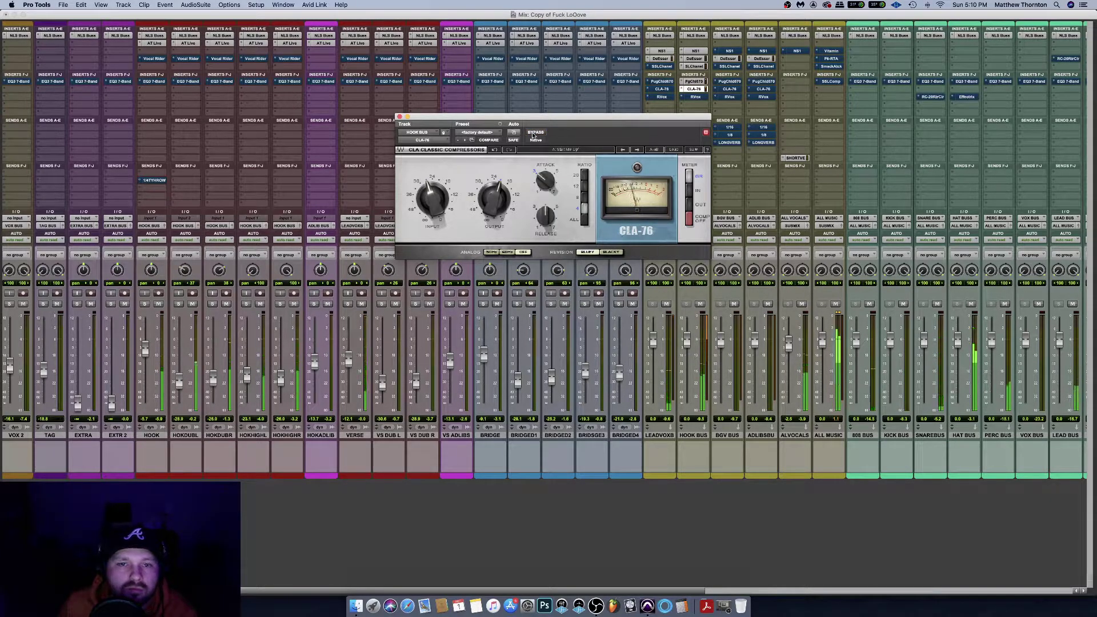
left_click(400, 117)
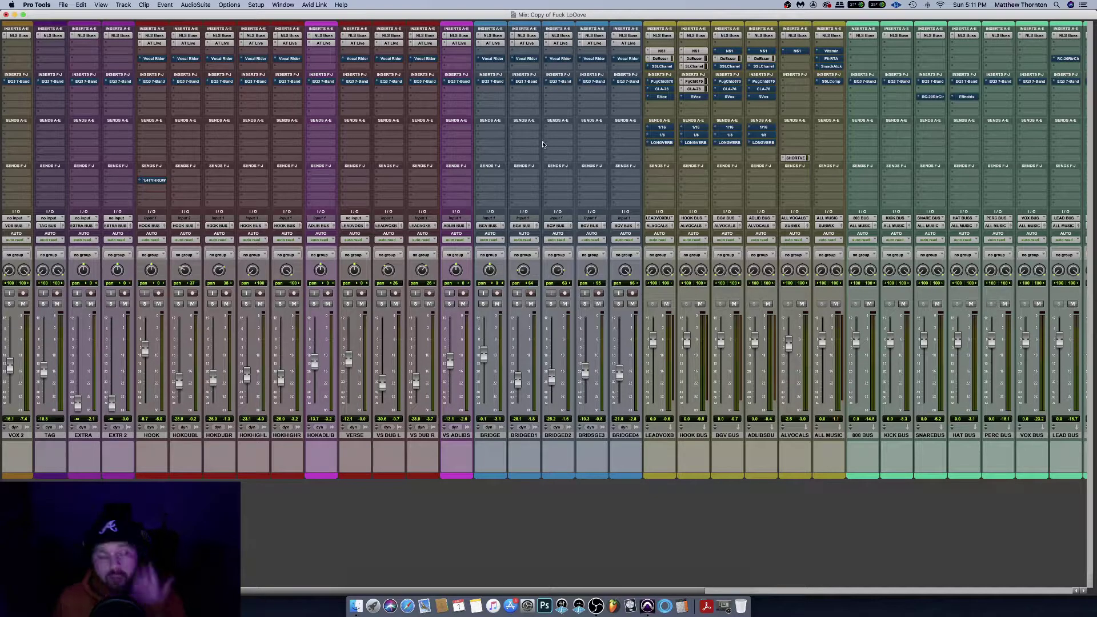
Survey the mixer from the instrument and vocal tracks across the buses to the effects returns and Master 1
scroll(543, 141, "left", 5)
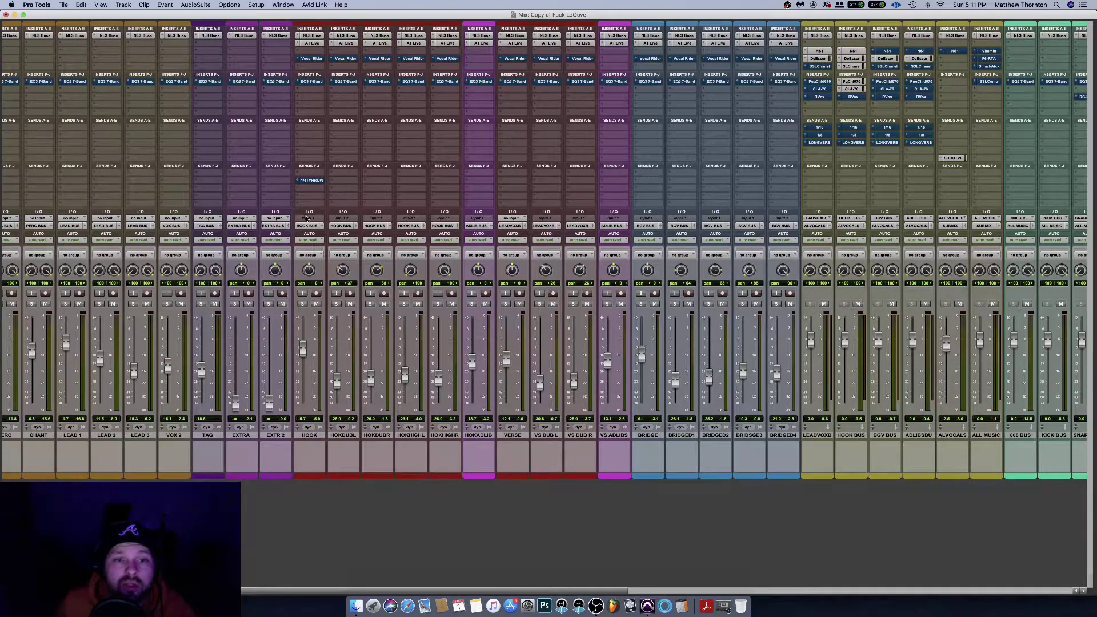
scroll(161, 88, "left", 5)
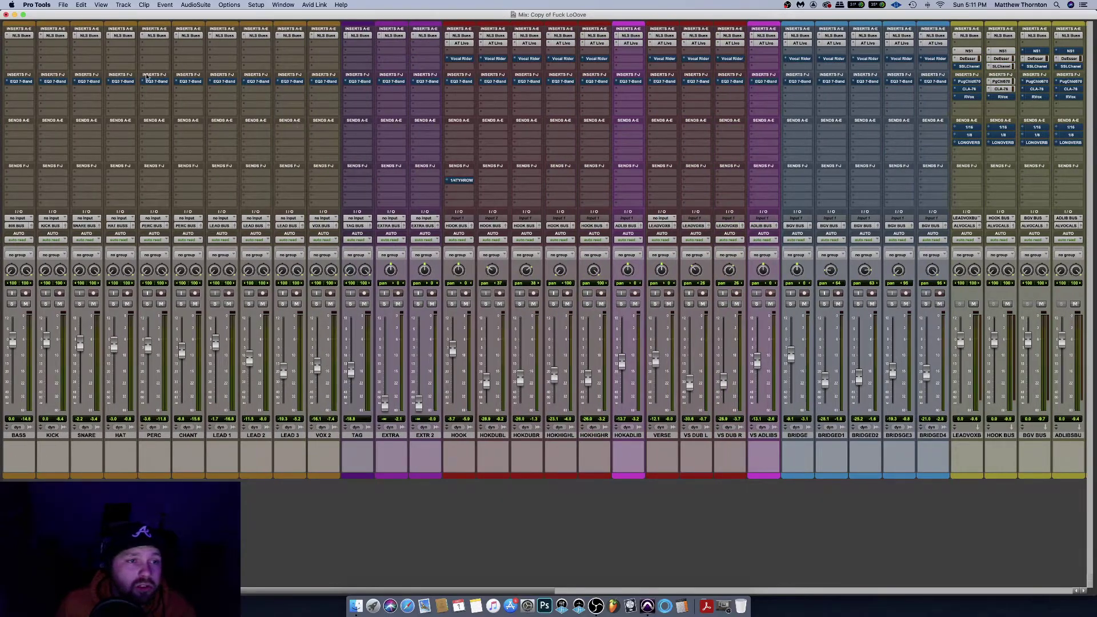
scroll(381, 126, "right", 20)
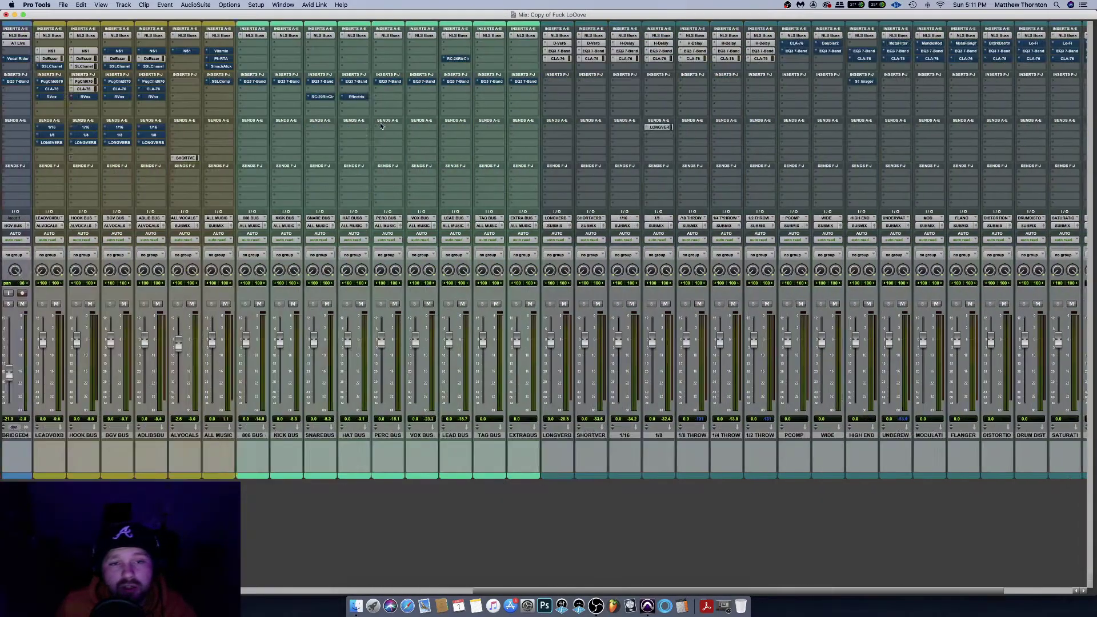
scroll(246, 240, "left", 20)
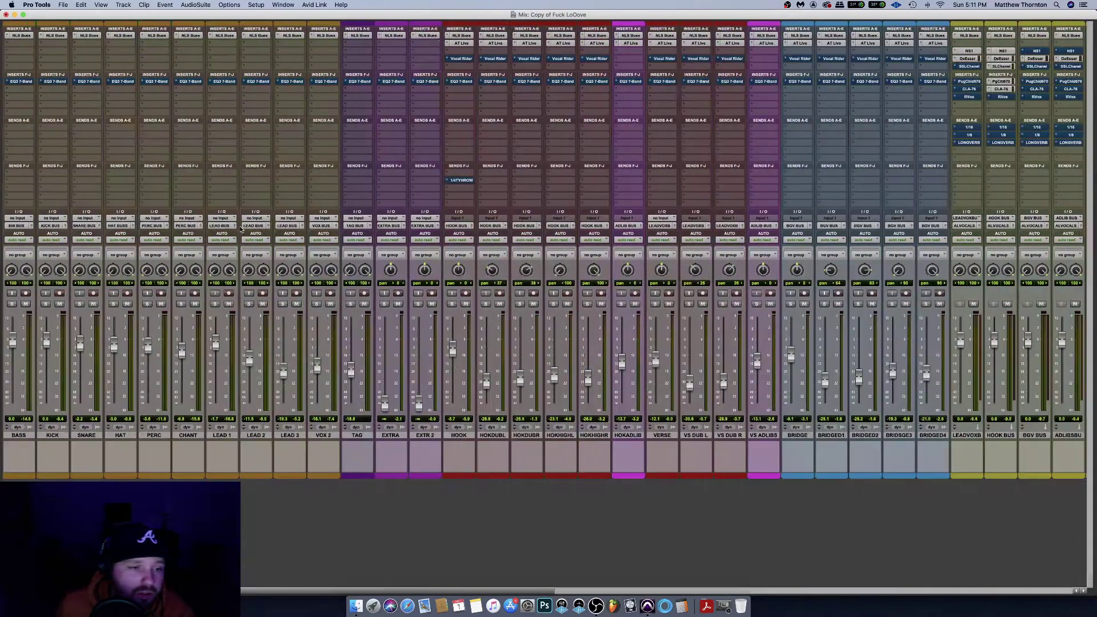
scroll(65, 254, "right", 20)
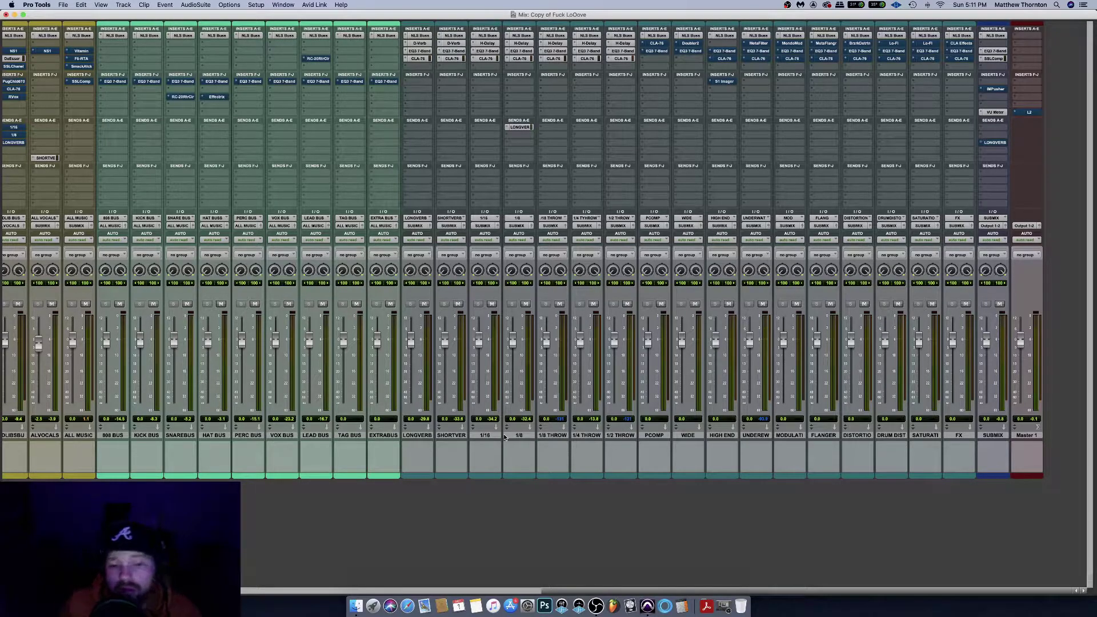
scroll(505, 437, "left", 15)
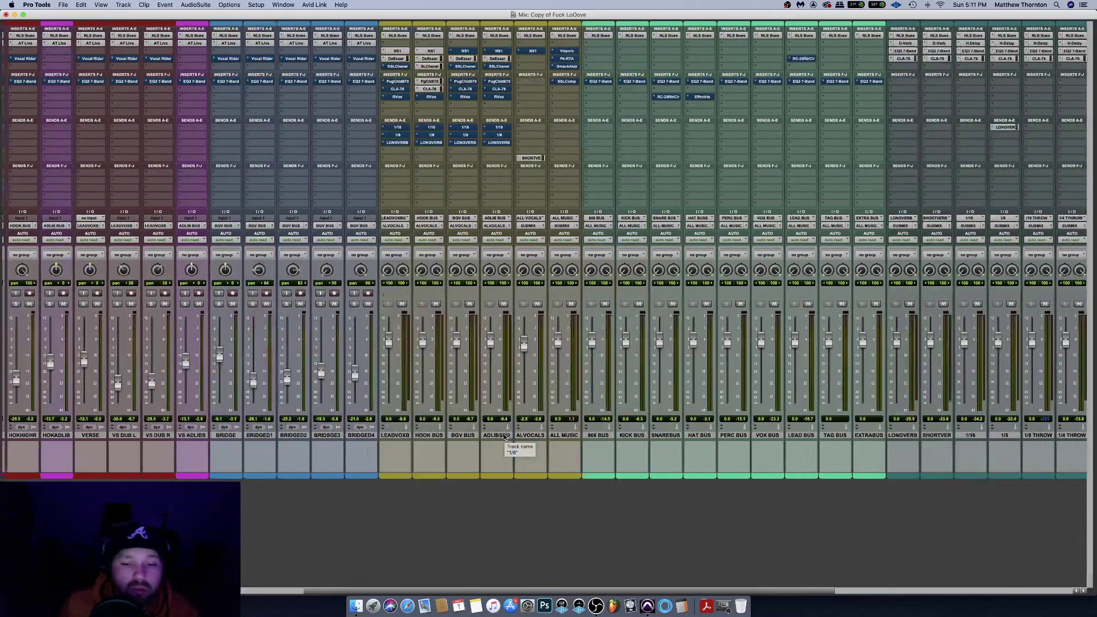
Select the LONGVERB return's name and review how the vocal tracks and buses relate to the effects returns
scroll(505, 437, "right", 15)
left_click(451, 435)
left_click(412, 436)
scroll(423, 434, "left", 20)
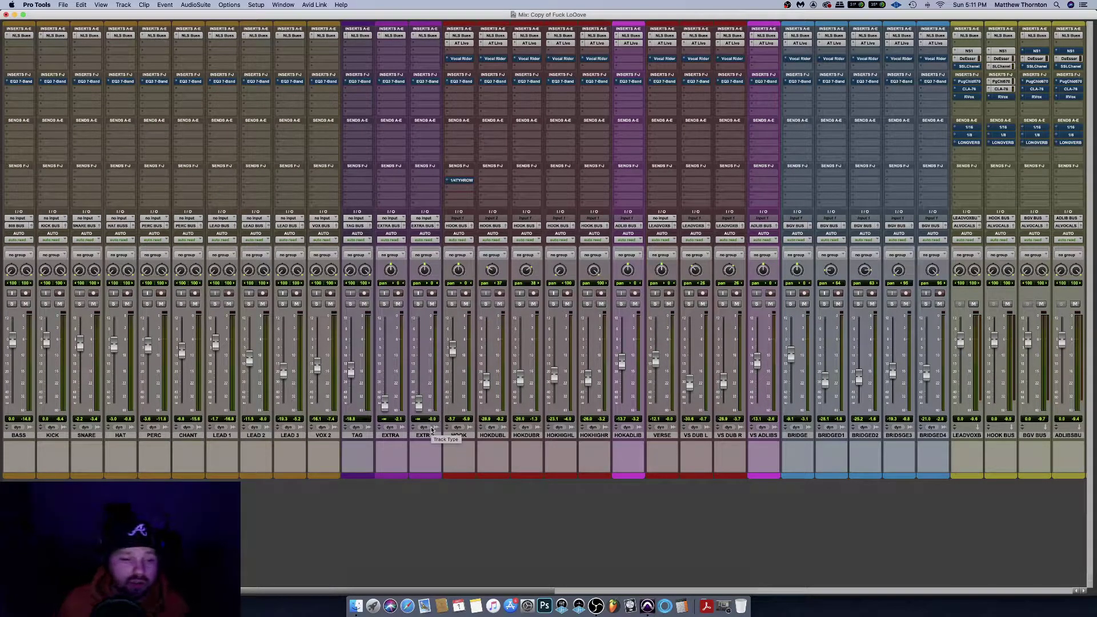
scroll(624, 335, "right", 20)
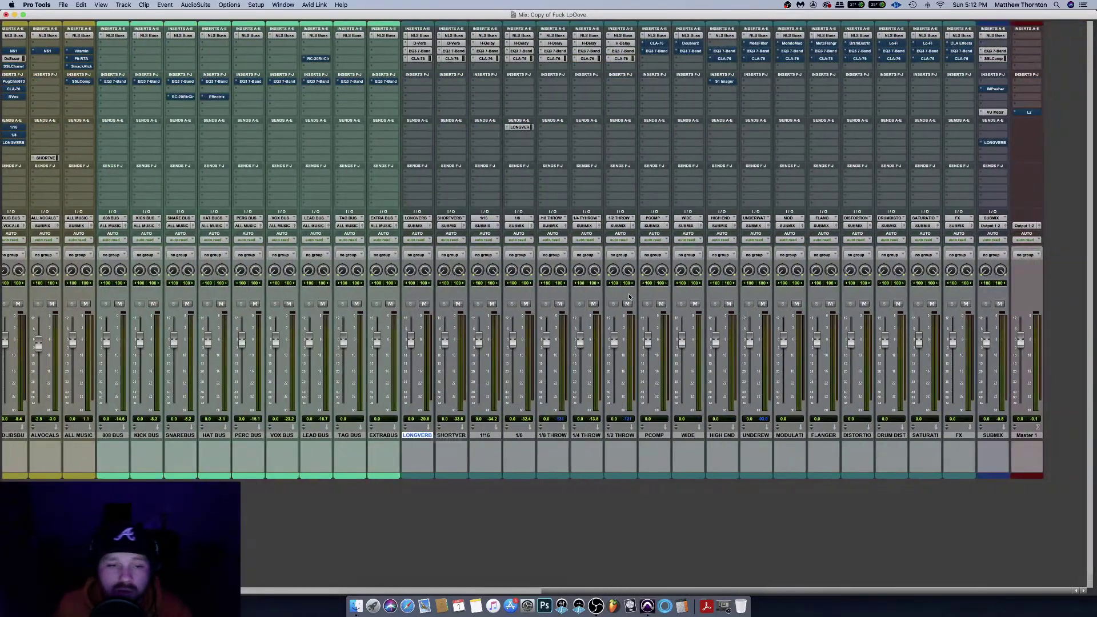
scroll(629, 296, "left", 20)
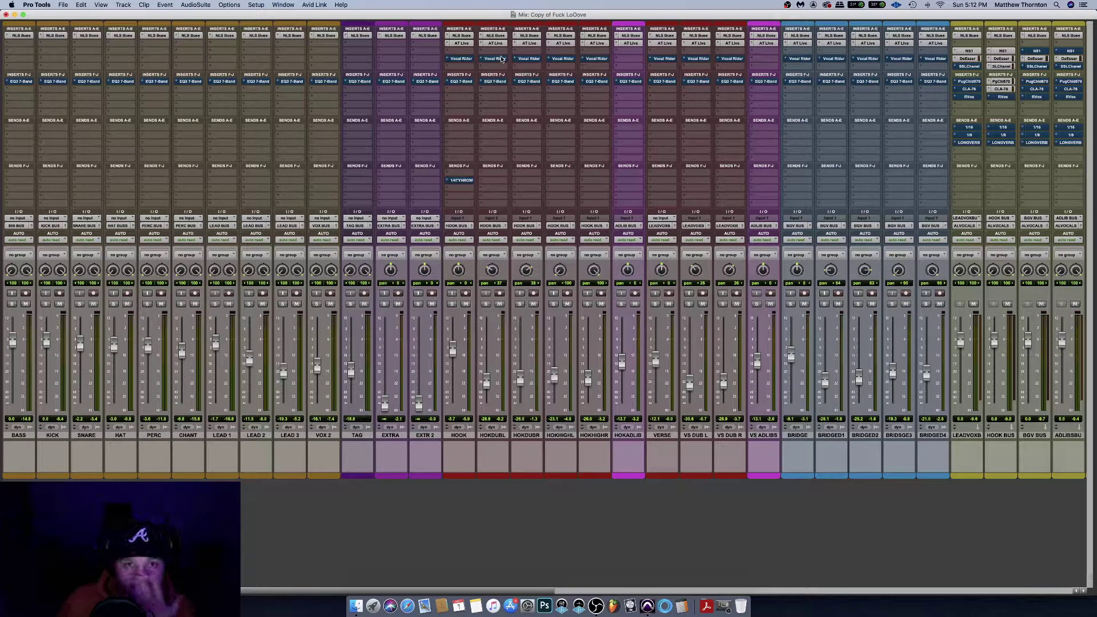
scroll(503, 63, "right", 5)
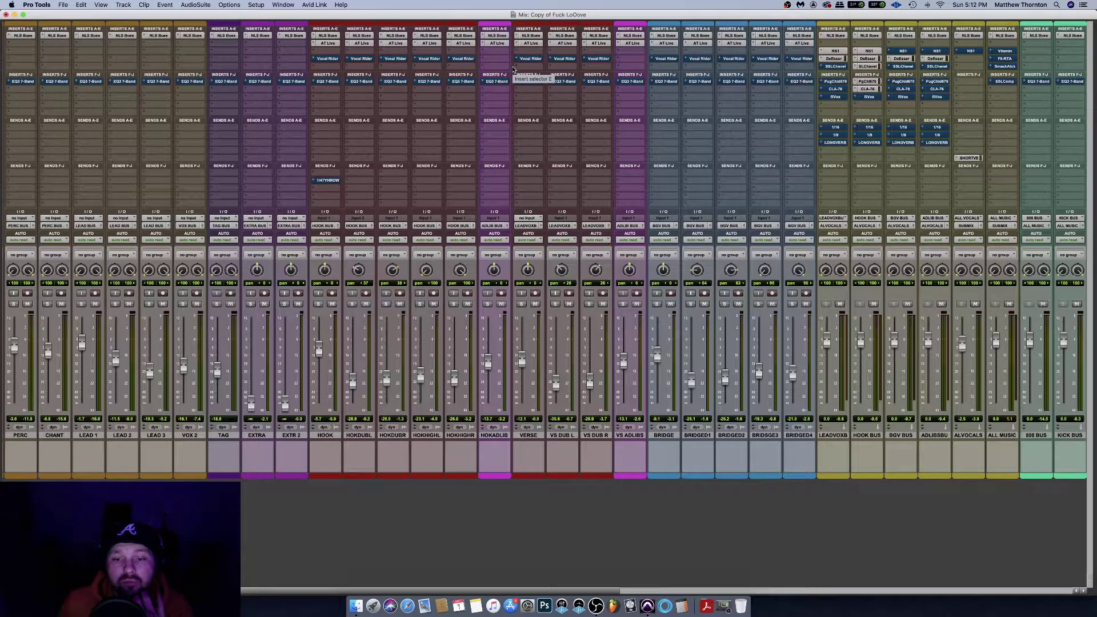
scroll(513, 68, "right", 6)
scroll(513, 69, "right", 5)
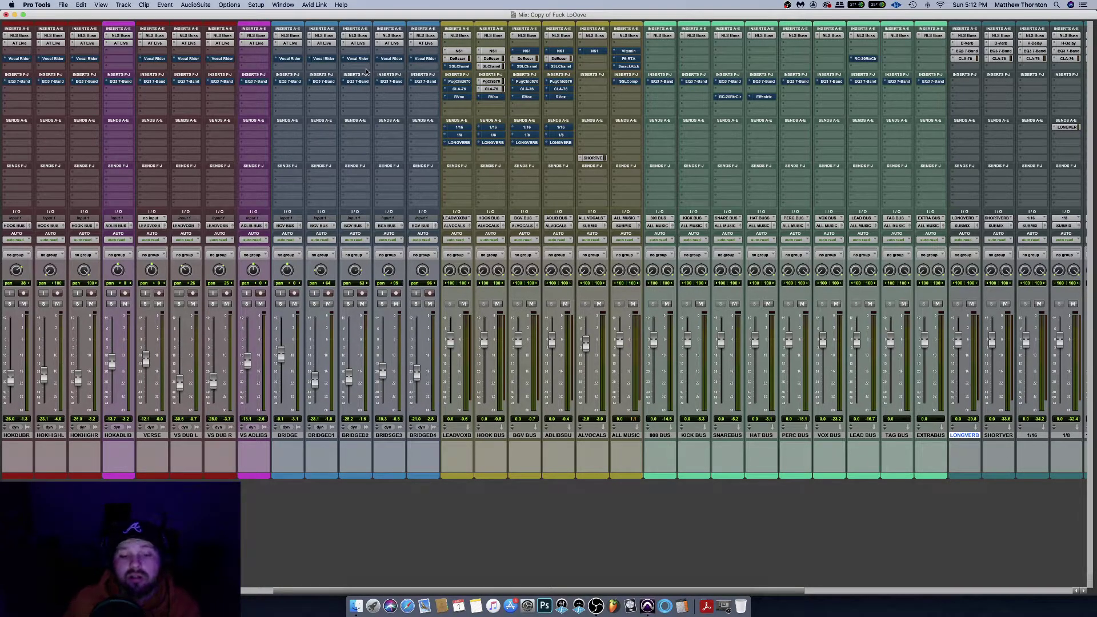
Open RVox on the HOOK BUS and reposition its window over the mixer
left_click(492, 98)
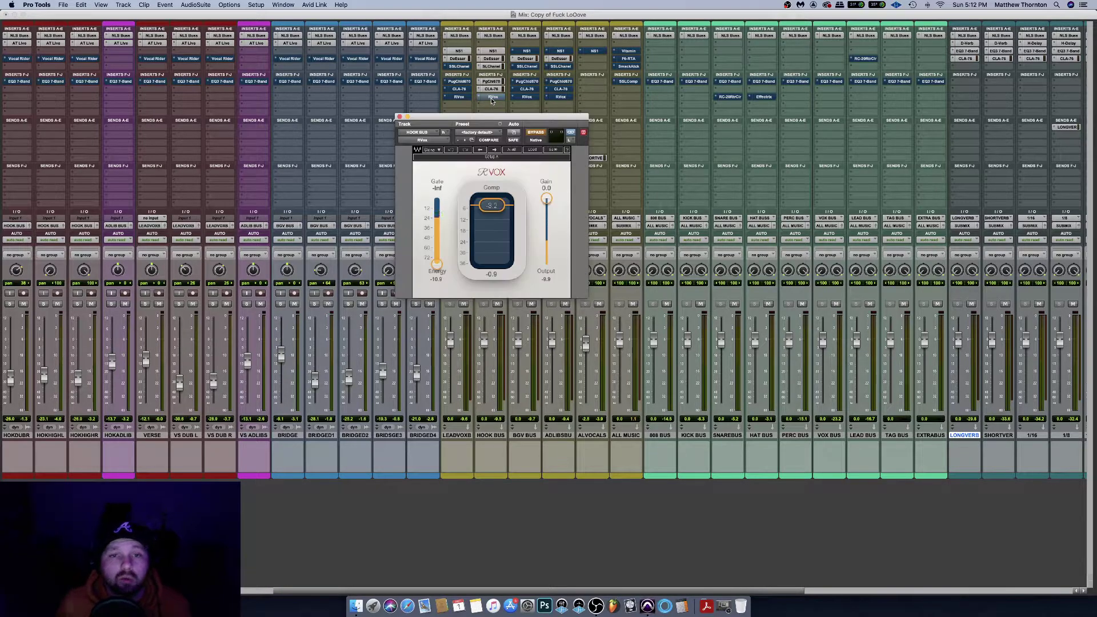
left_click_drag(498, 120, 330, 98)
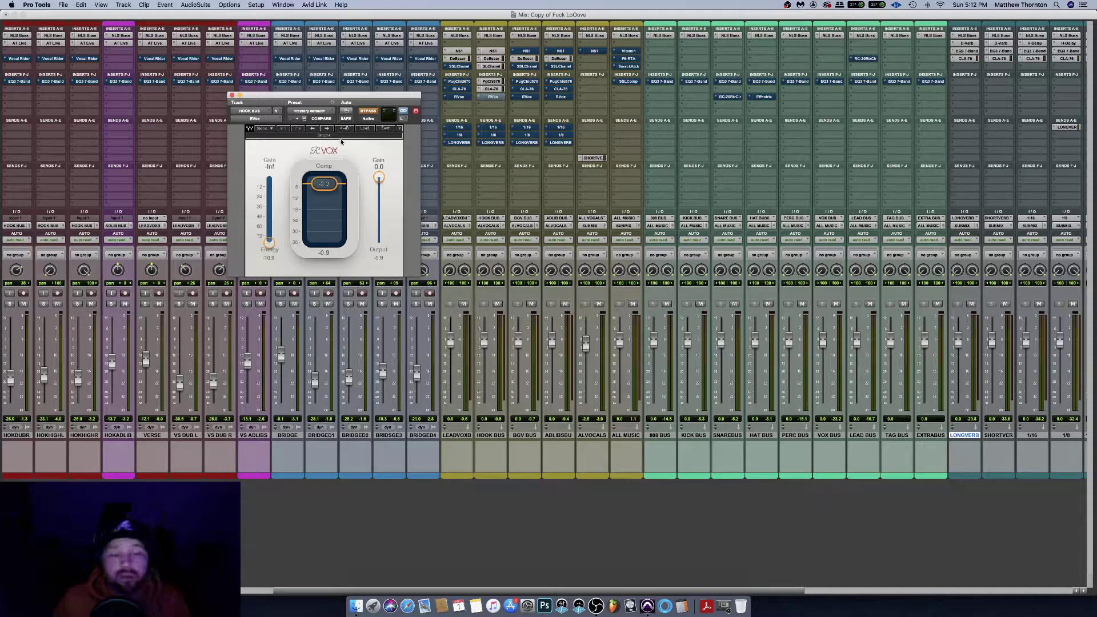
left_click_drag(359, 100, 593, 139)
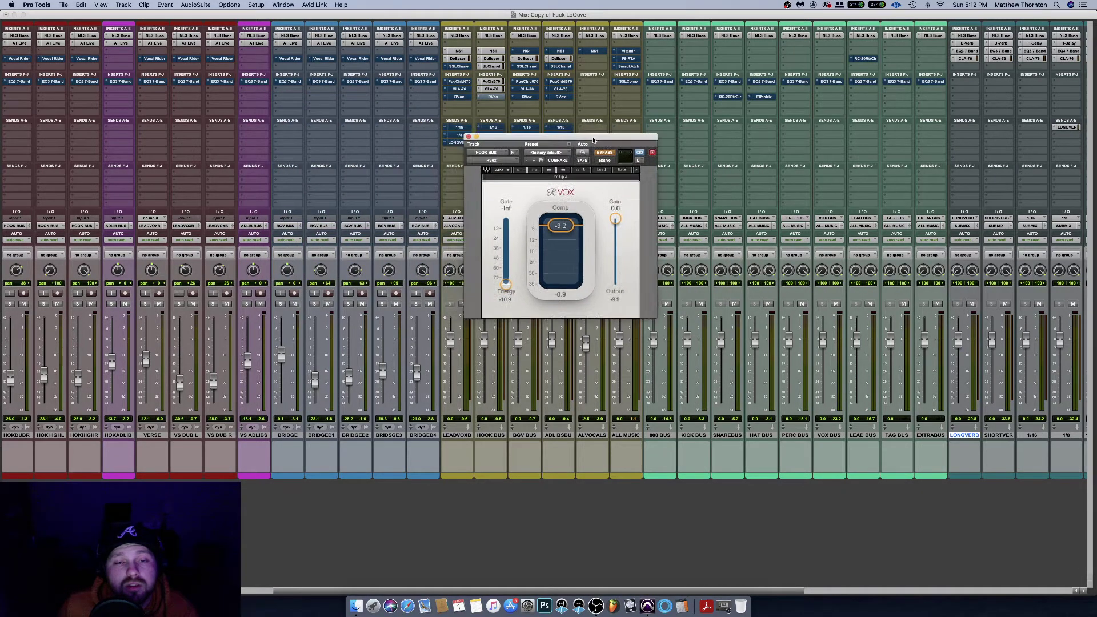
scroll(368, 153, "left", 3)
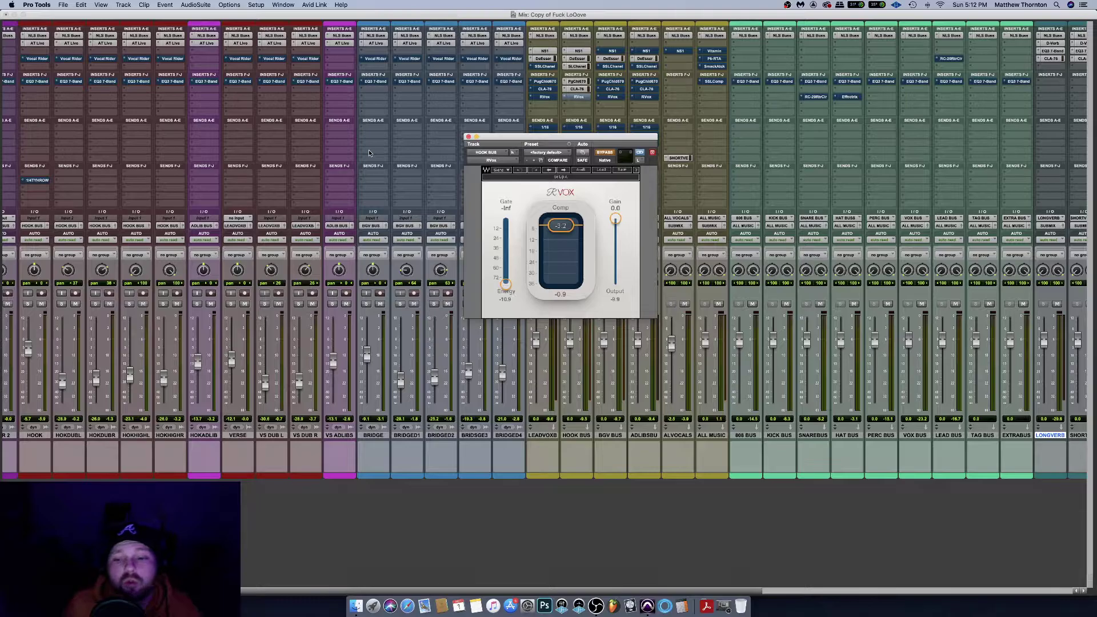
scroll(332, 358, "right", 15)
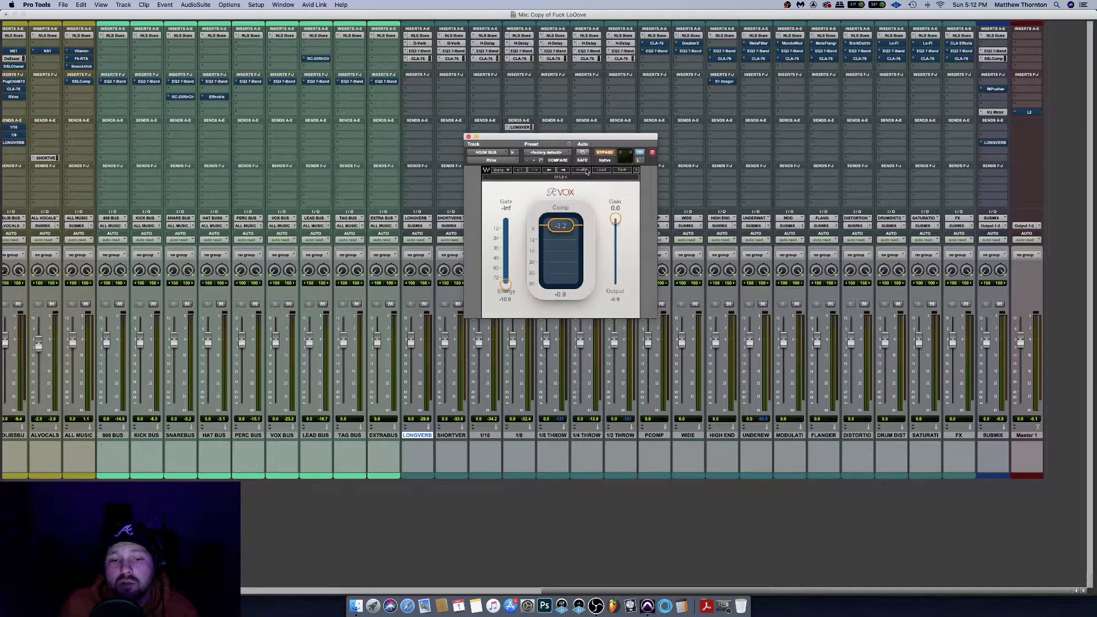
scroll(667, 133, "left", 15)
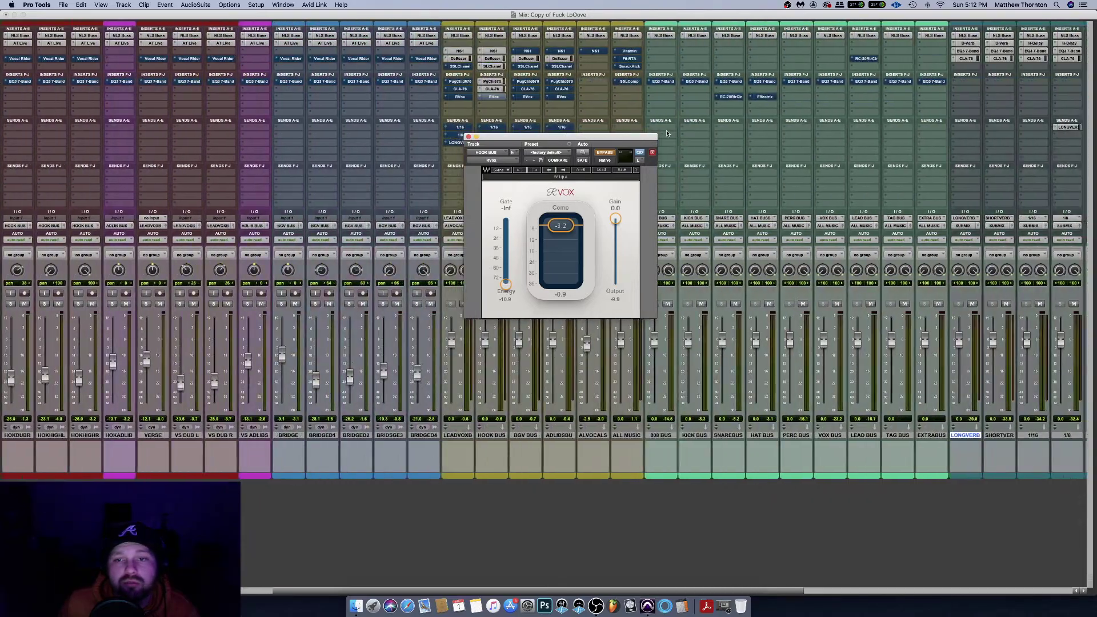
scroll(667, 133, "right", 1)
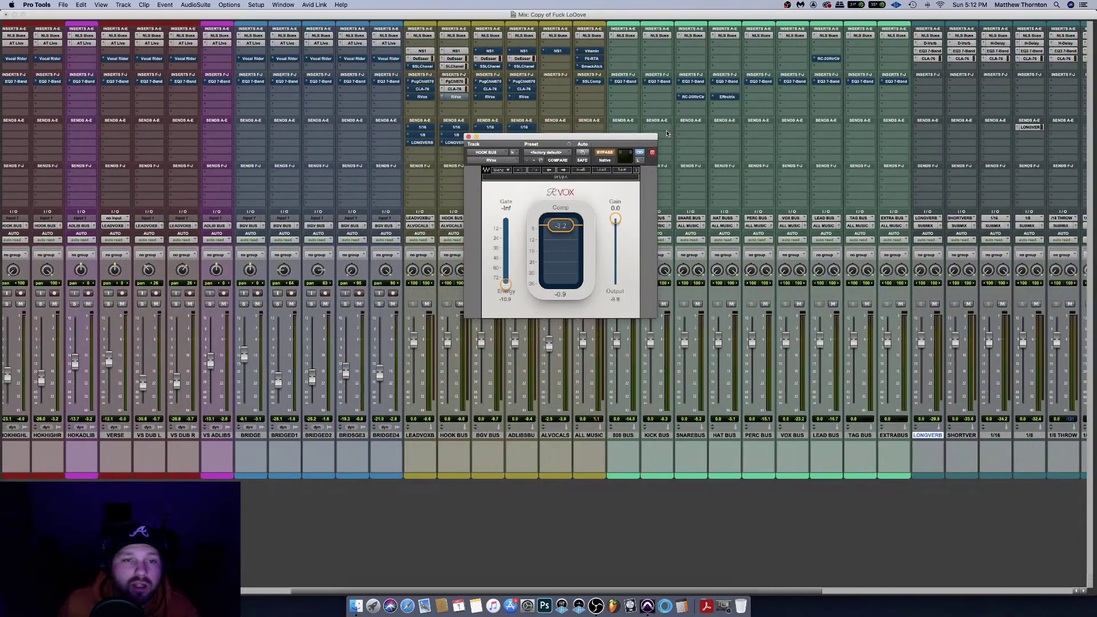
Compare the HOOK BUS RVox bypassed and active during playback, leave it active, and close the plug-in
left_click(607, 155)
key("space")
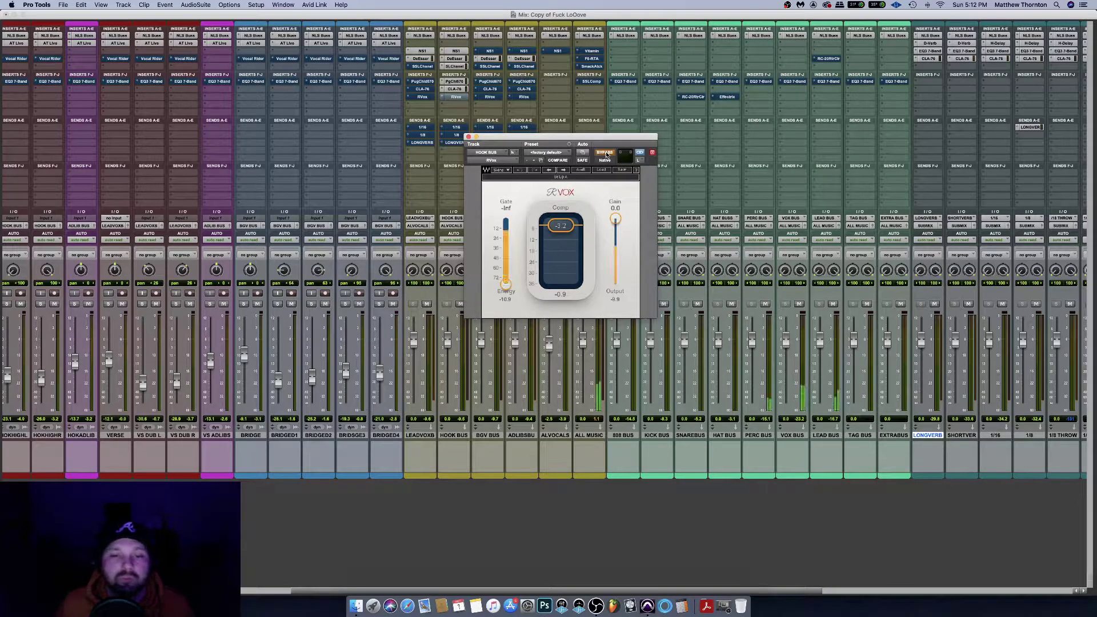
left_click(607, 153)
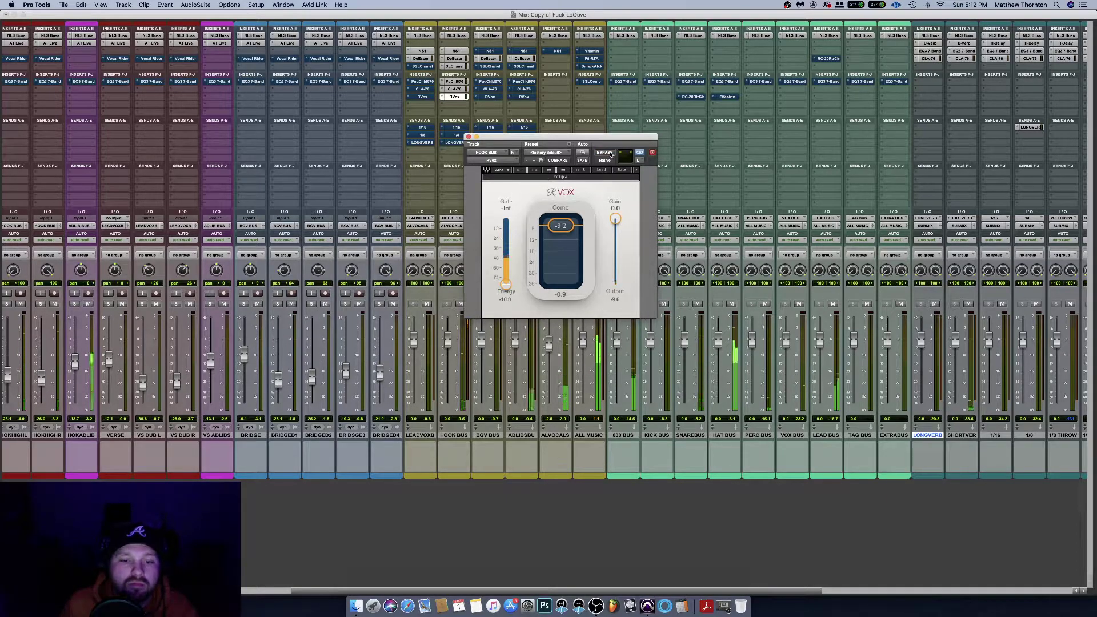
left_click(607, 153)
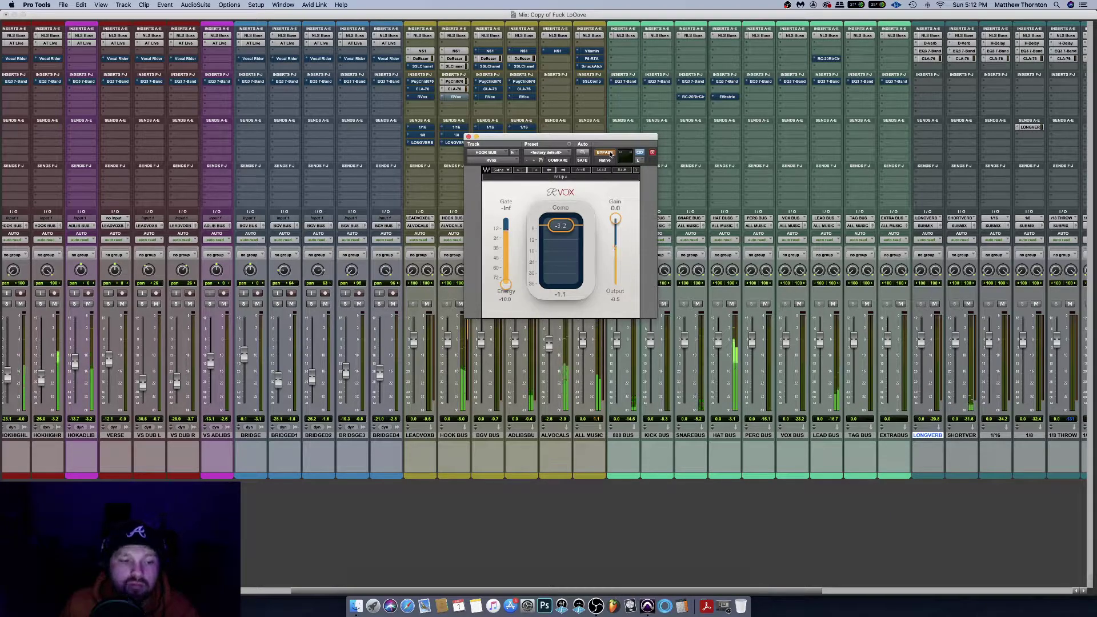
left_click(609, 153)
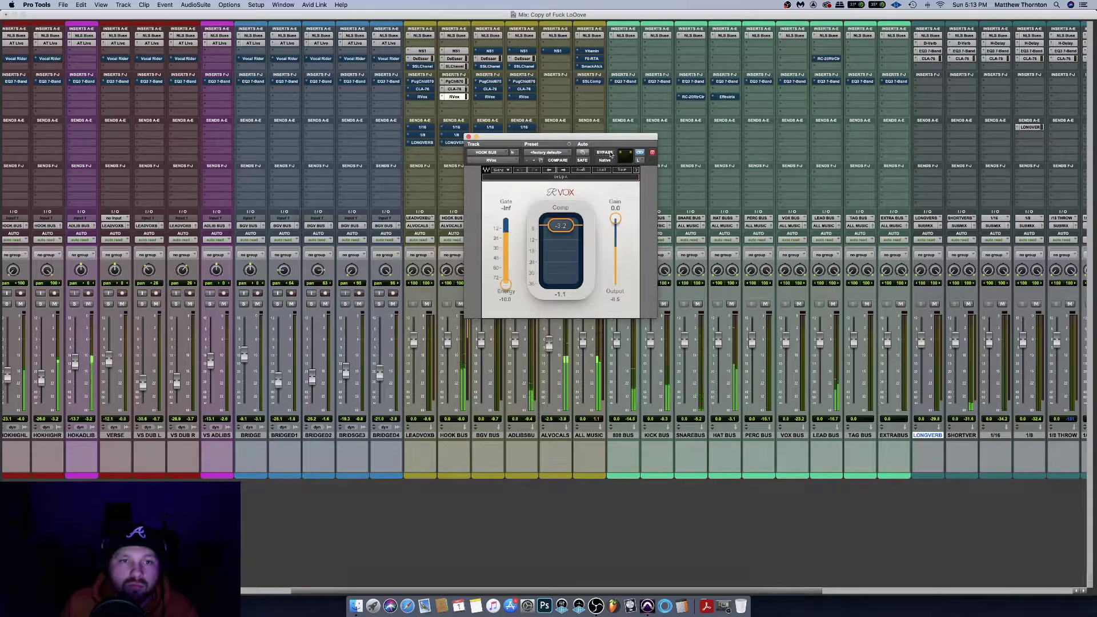
left_click(610, 153)
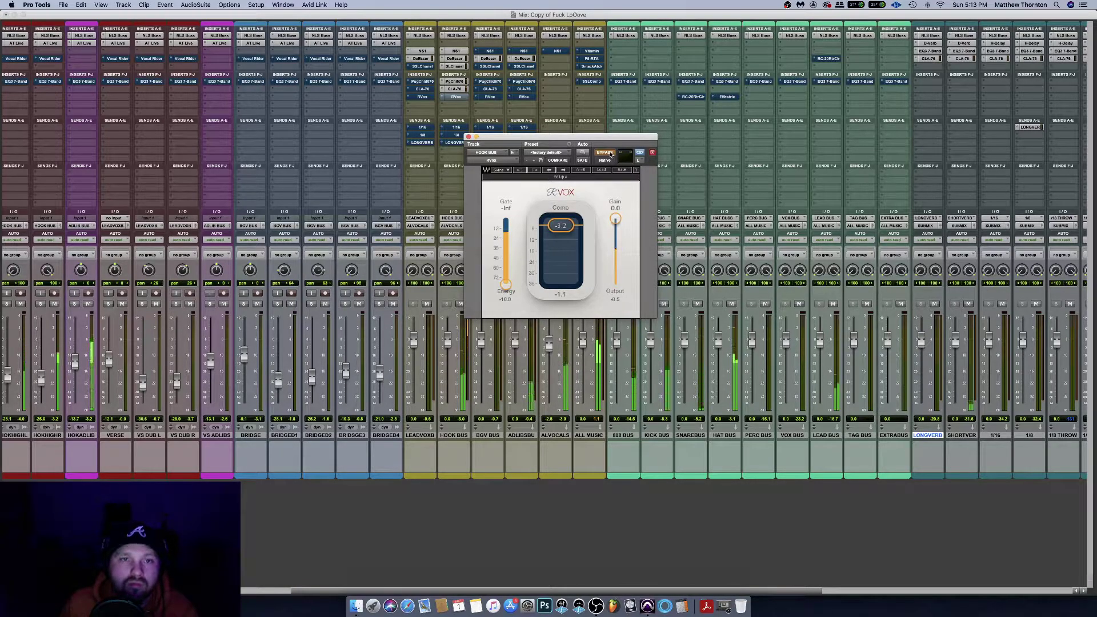
left_click(609, 153)
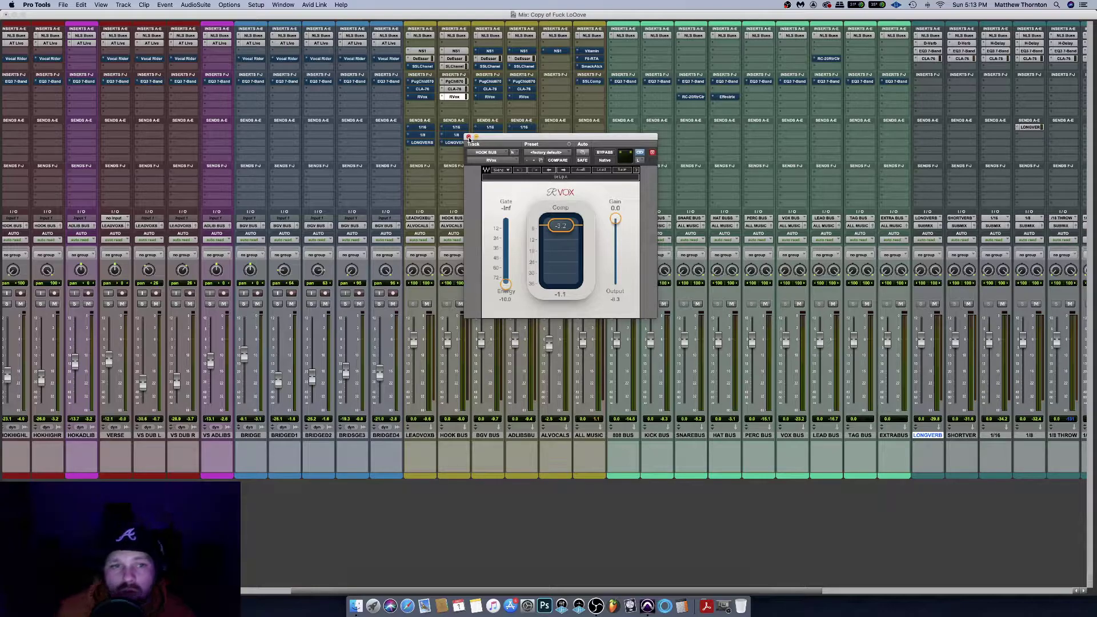
left_click(469, 137)
Open the HOOK BUS 1/16 send and the H-Delay on the 1/16 return to examine its delay and feedback controls
left_click(458, 129)
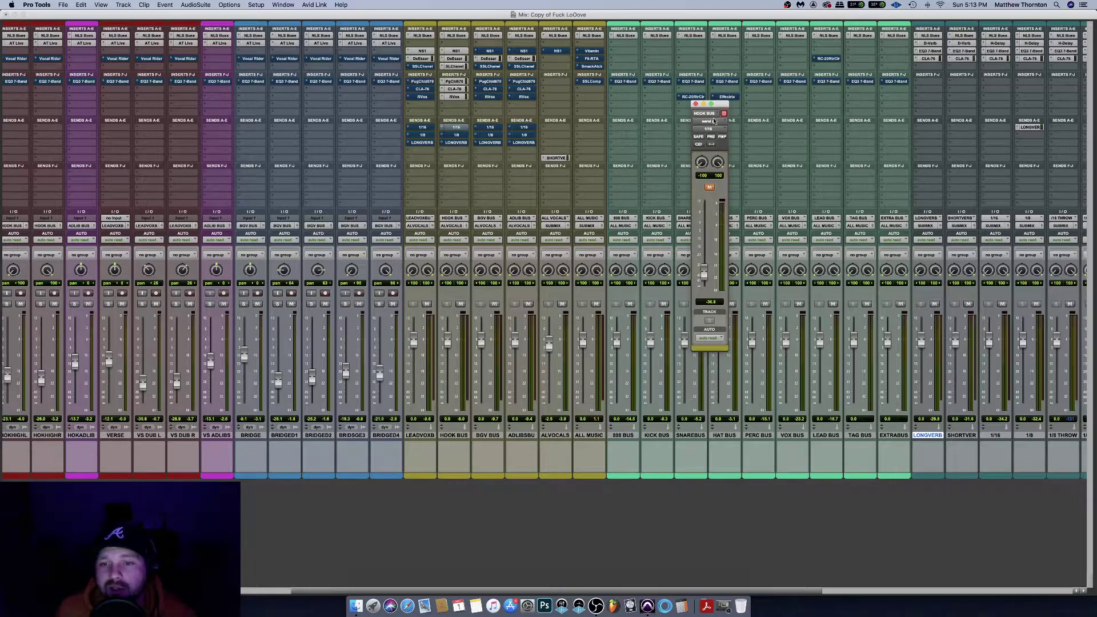
scroll(744, 105, "right", 15)
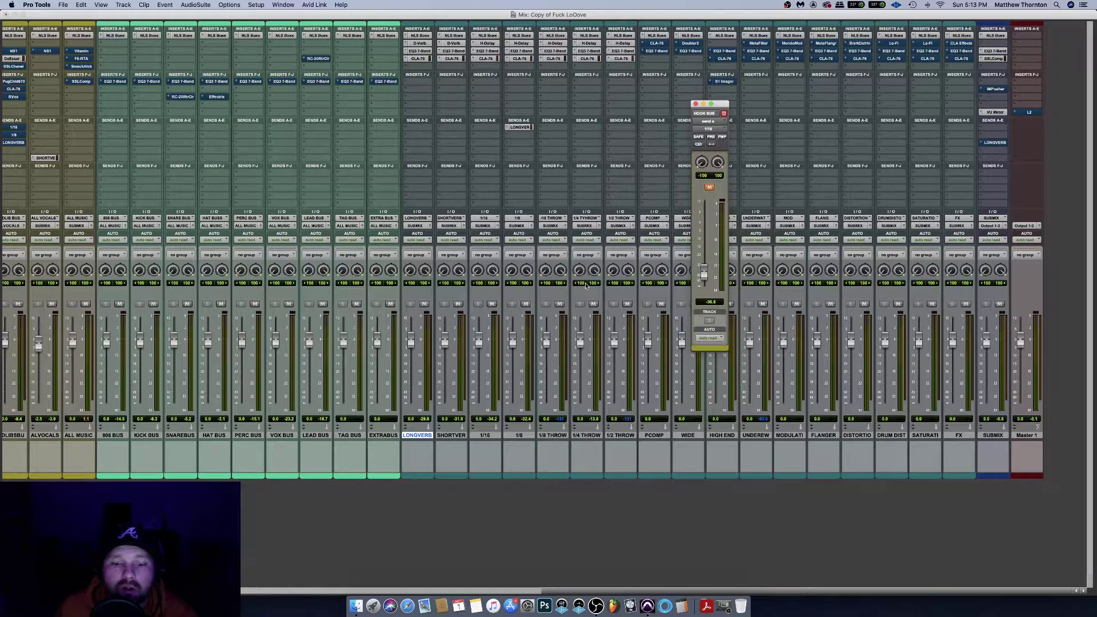
left_click(487, 44)
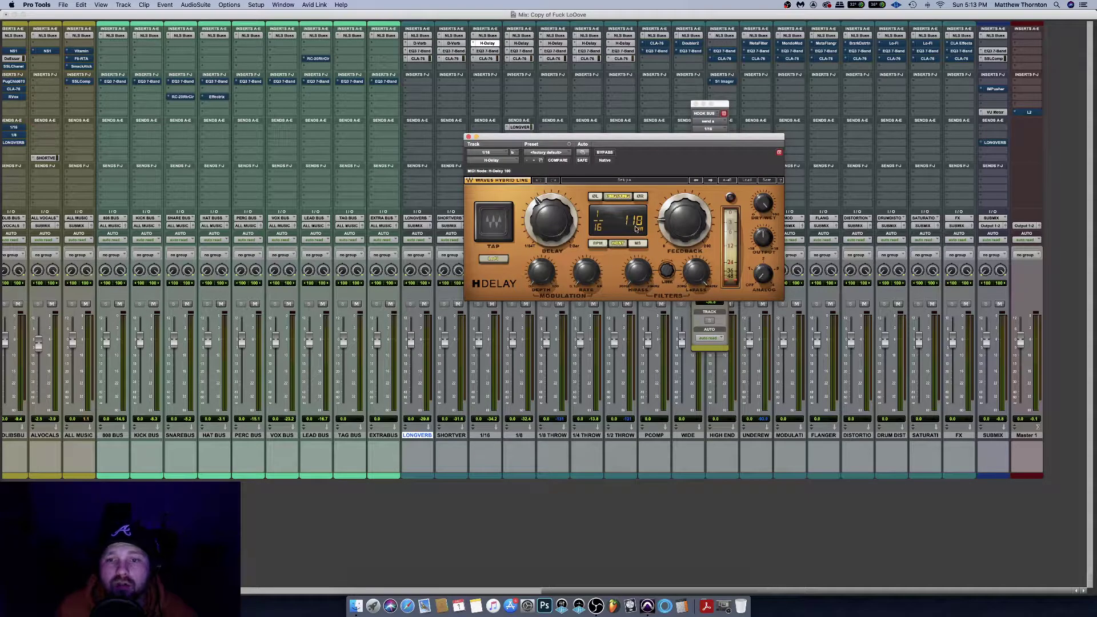
mouse_move(683, 220)
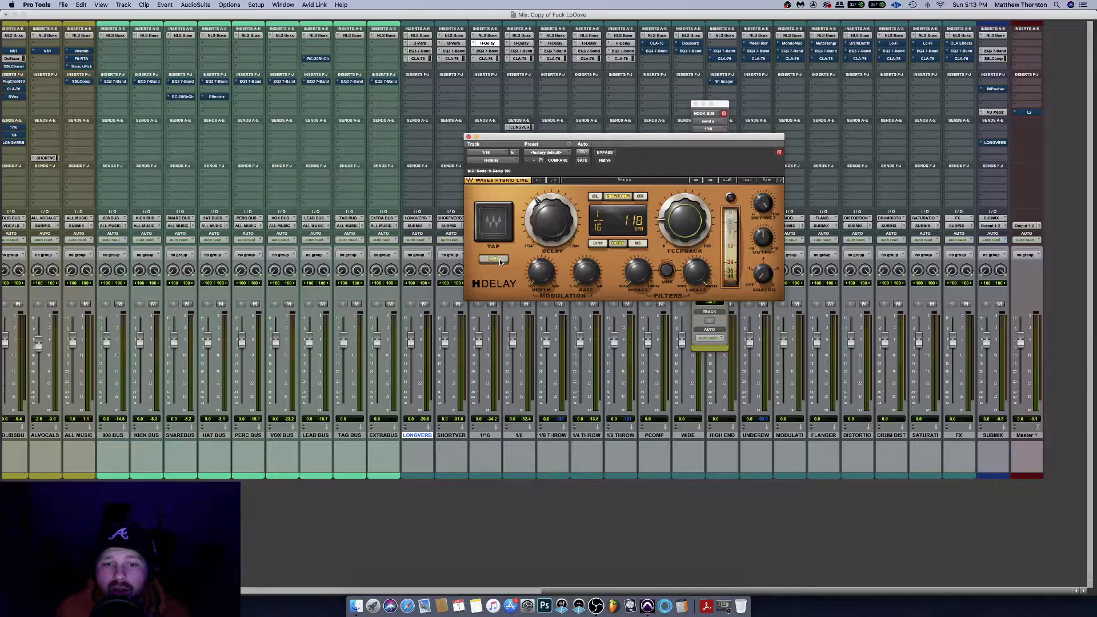
Unmute the HOOK BUS 1/16 send and mute the ALL MUSIC bus for a vocals-only playback, leaving all plug-in and send windows closed
left_click(469, 138)
left_click(695, 104)
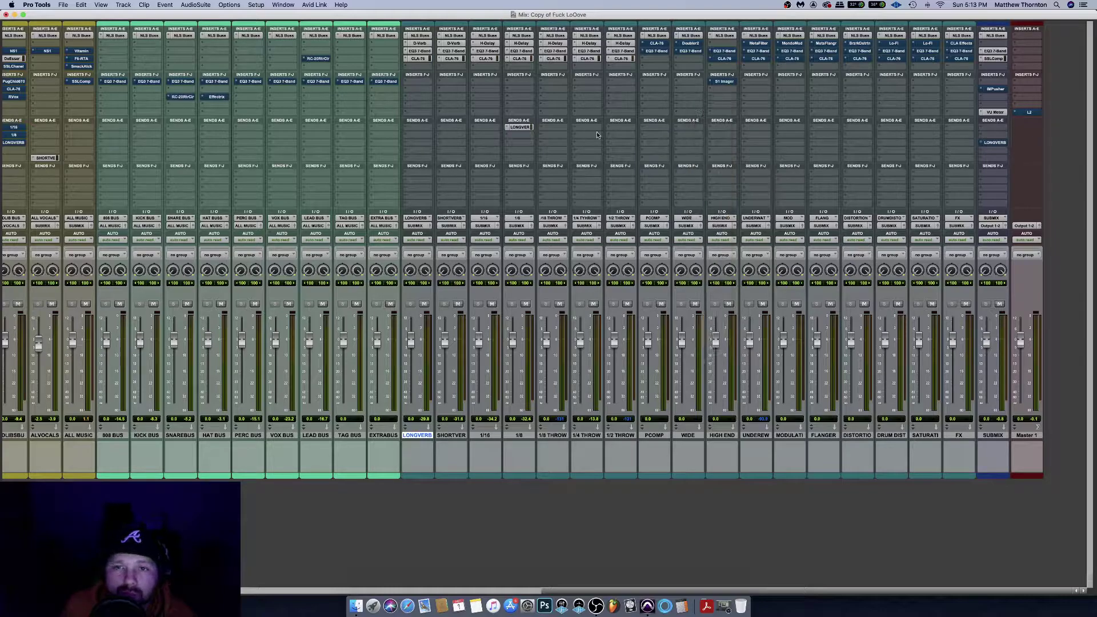
scroll(380, 175, "left", 15)
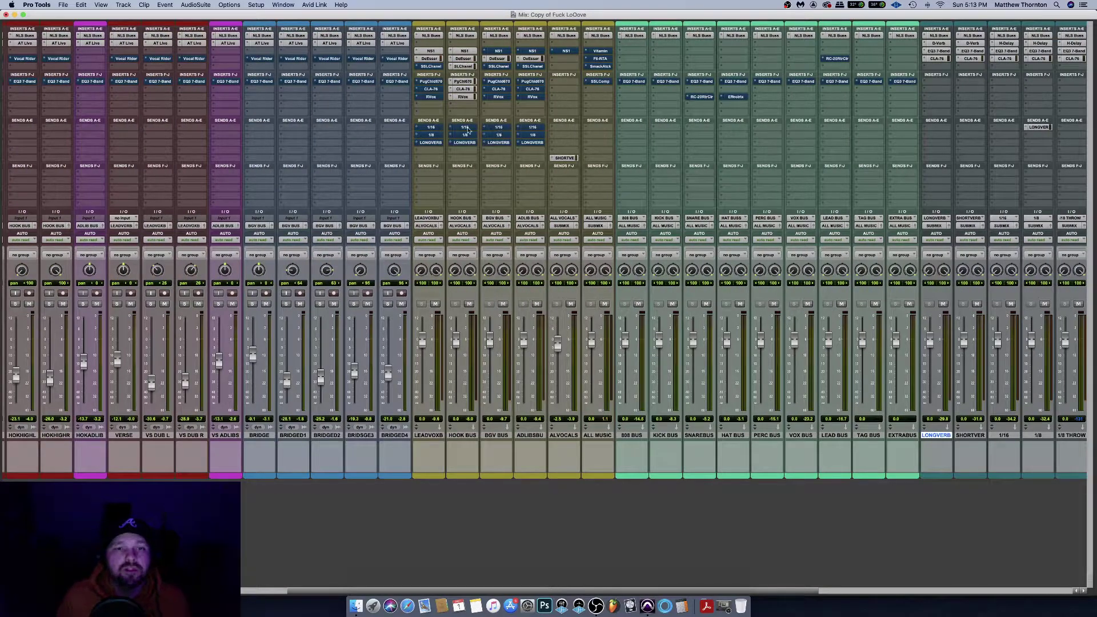
left_click(465, 127)
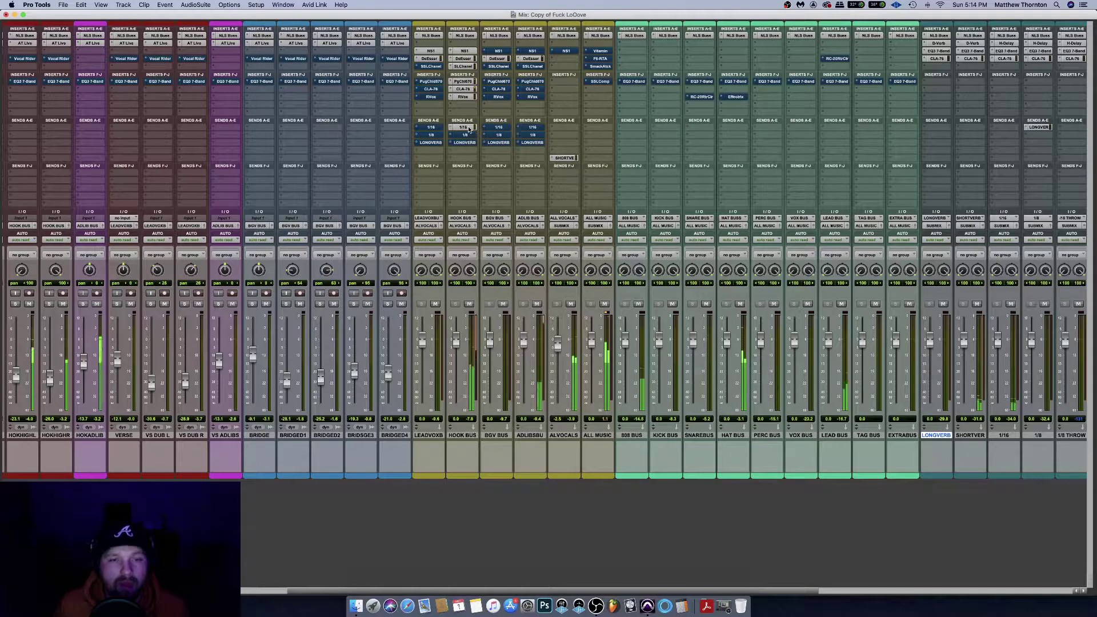
left_click(469, 129)
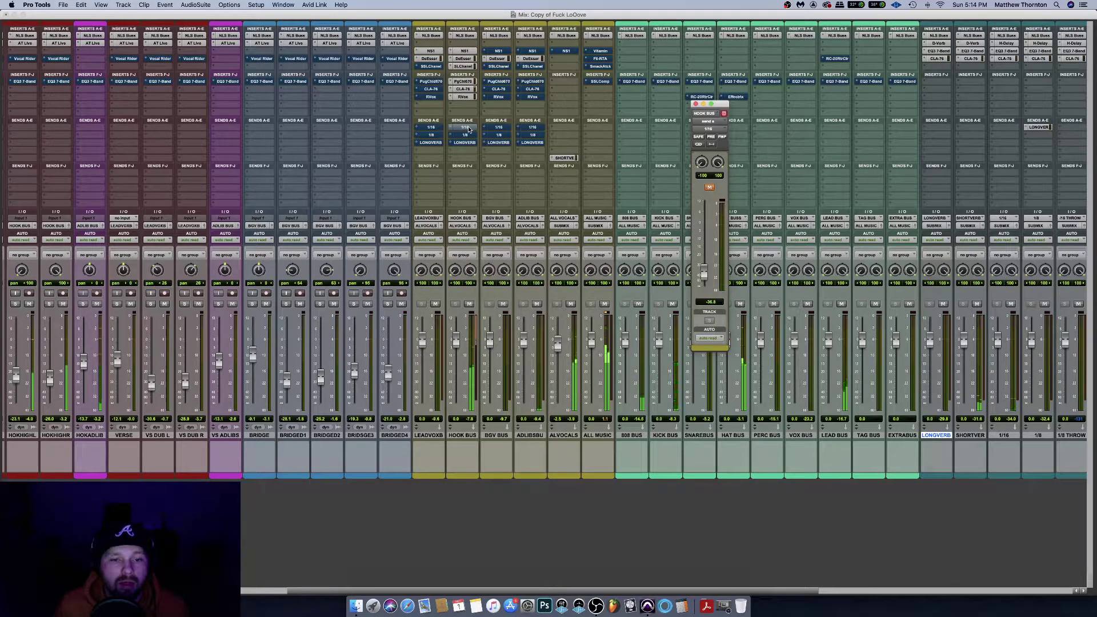
left_click(608, 308)
left_click(605, 305)
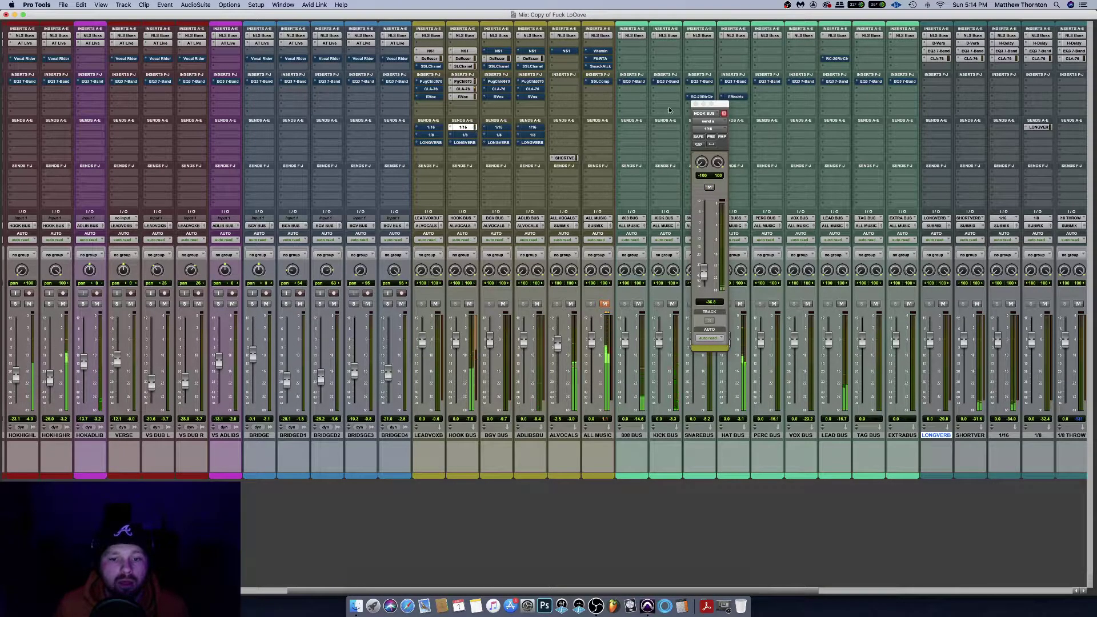
left_click(698, 104)
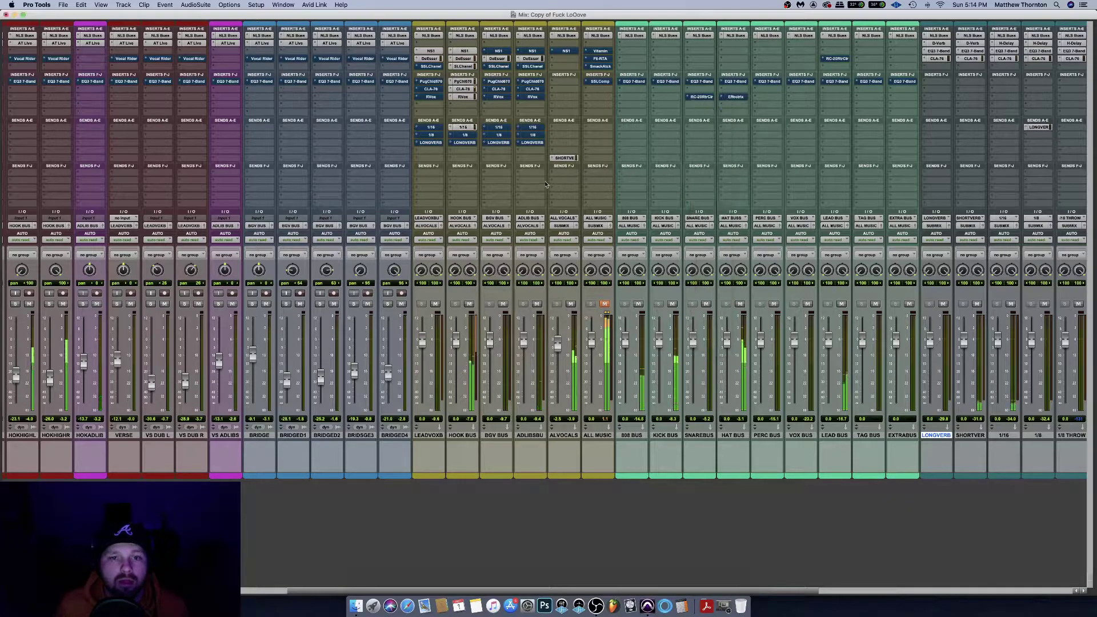
Insert the stereo S1 Imager on the 1/16 return, increase its width, and close the plug-in
scroll(750, 162, "right", 10)
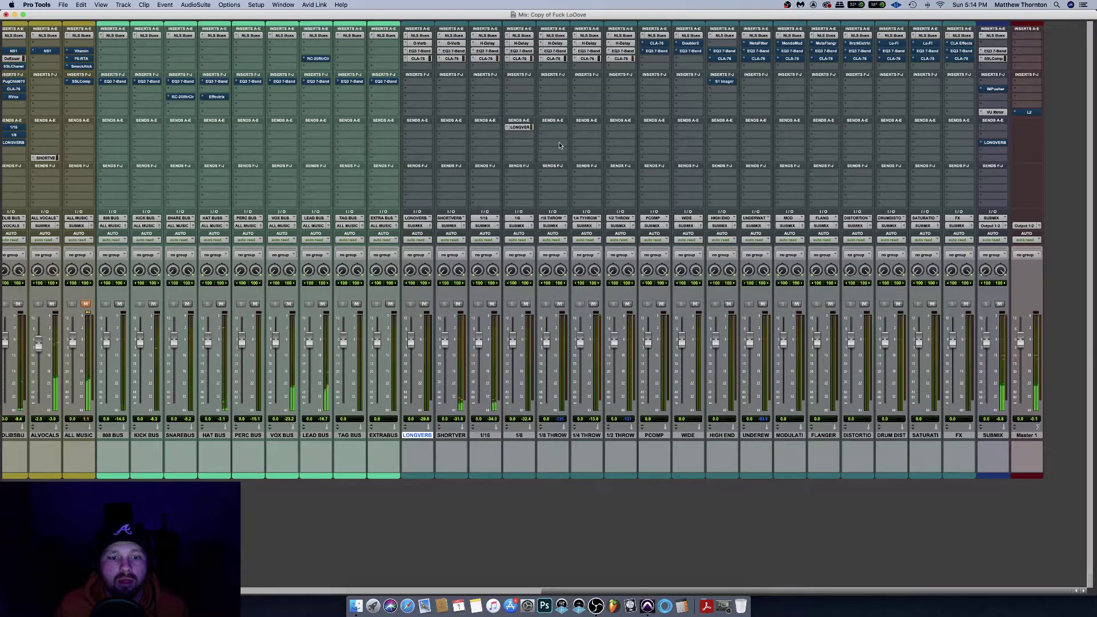
left_click(487, 81)
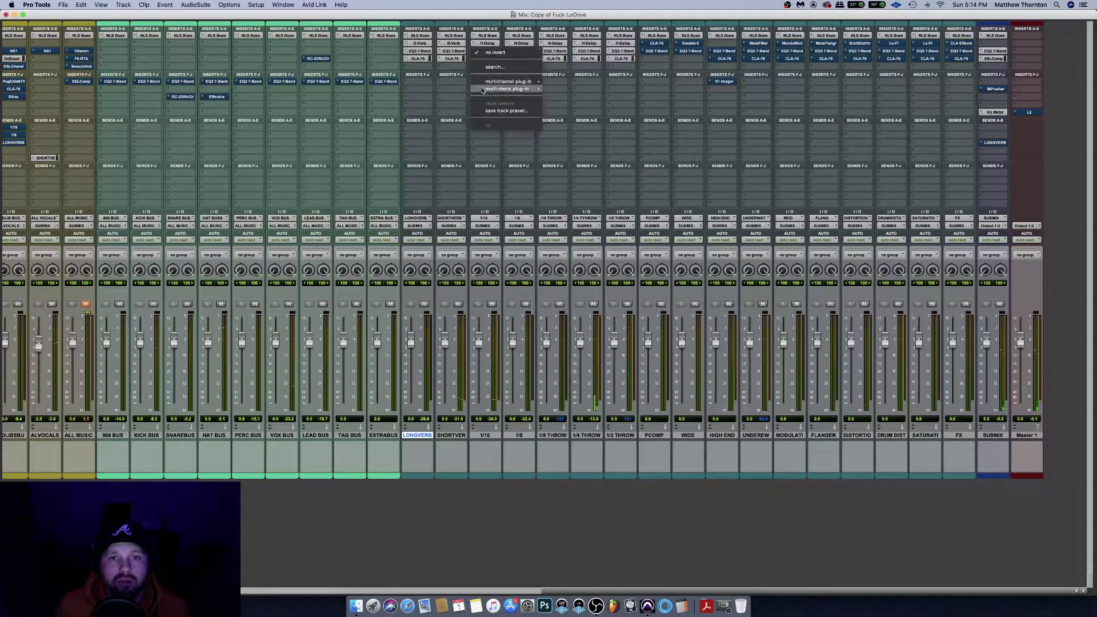
mouse_move(509, 82)
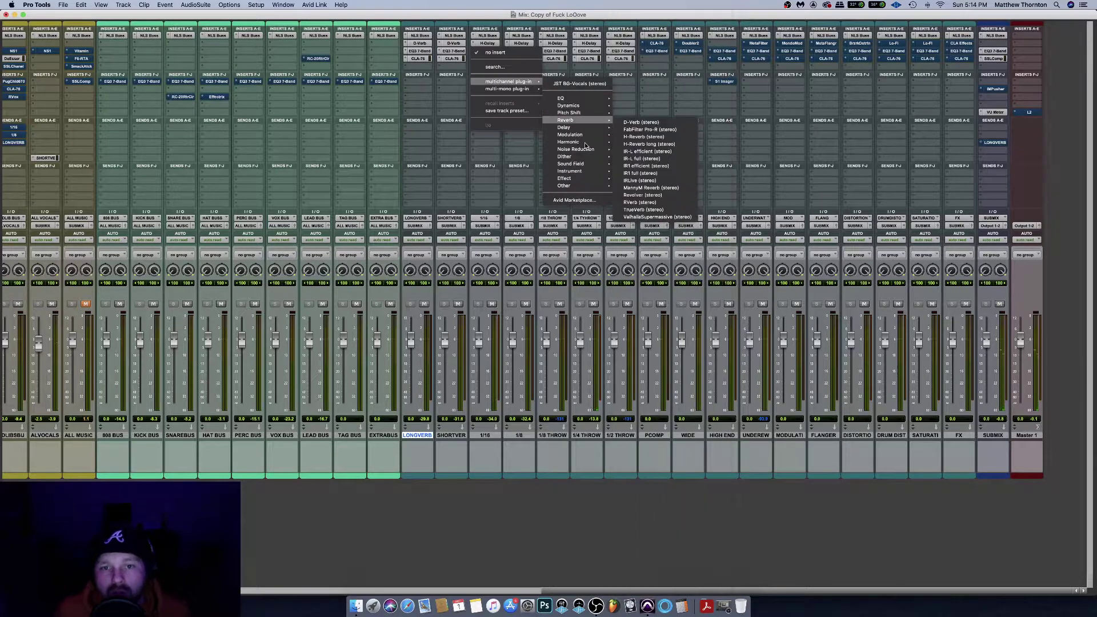
mouse_move(589, 166)
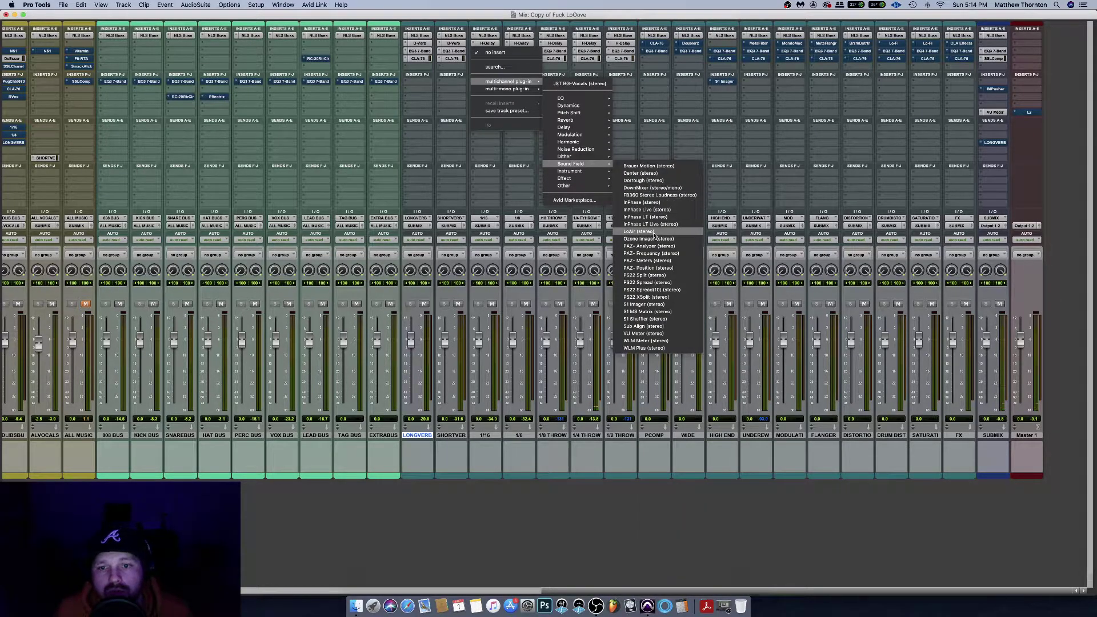
left_click(657, 306)
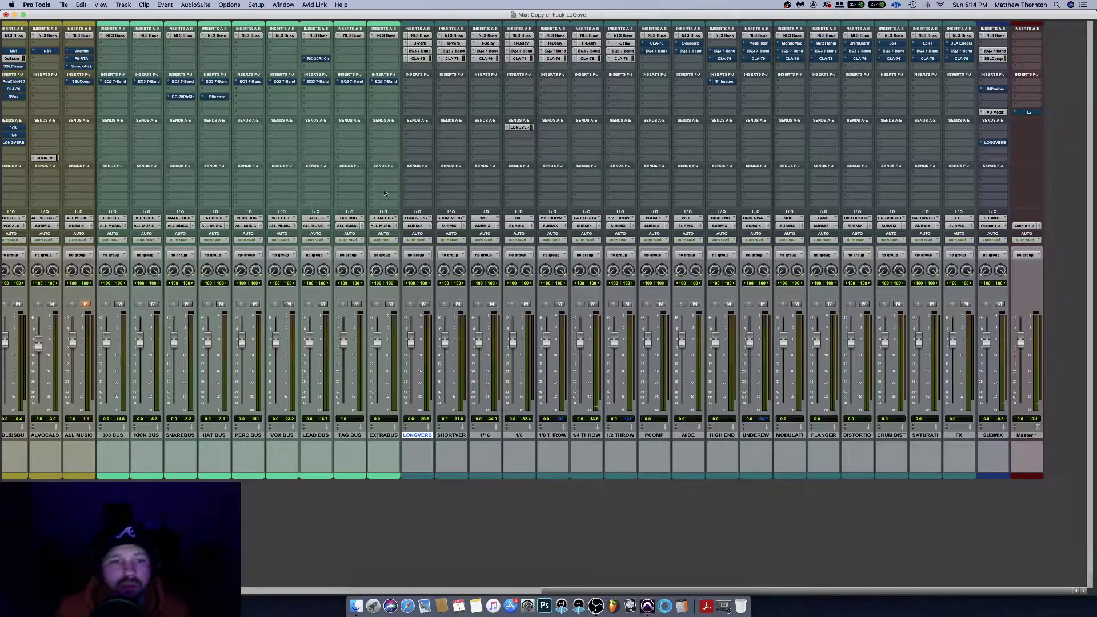
left_click_drag(500, 228, 499, 214)
left_click(469, 138)
Open the HOOK BUS 1/16 send during playback to audition the widened delay, and close the send window
scroll(240, 166, "left", 15)
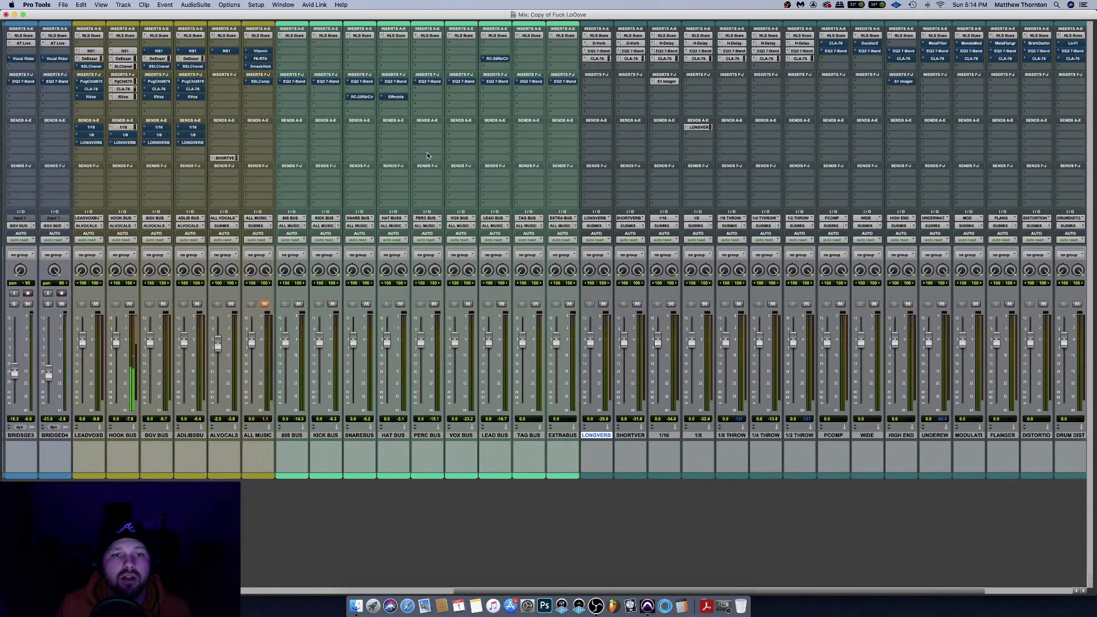
scroll(240, 166, "right", 15)
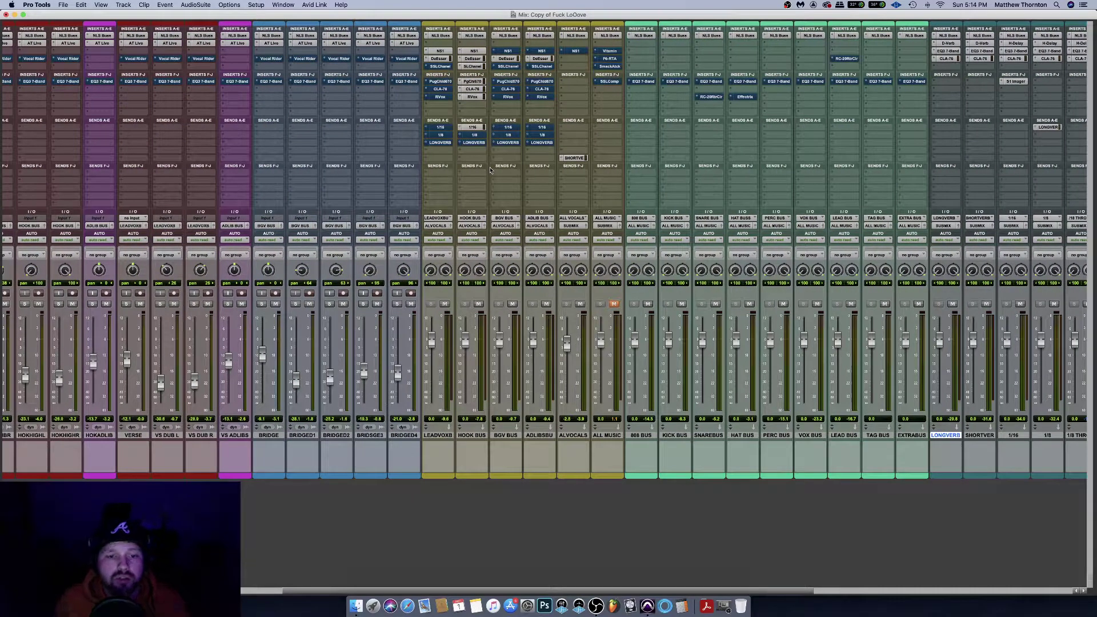
left_click(478, 129)
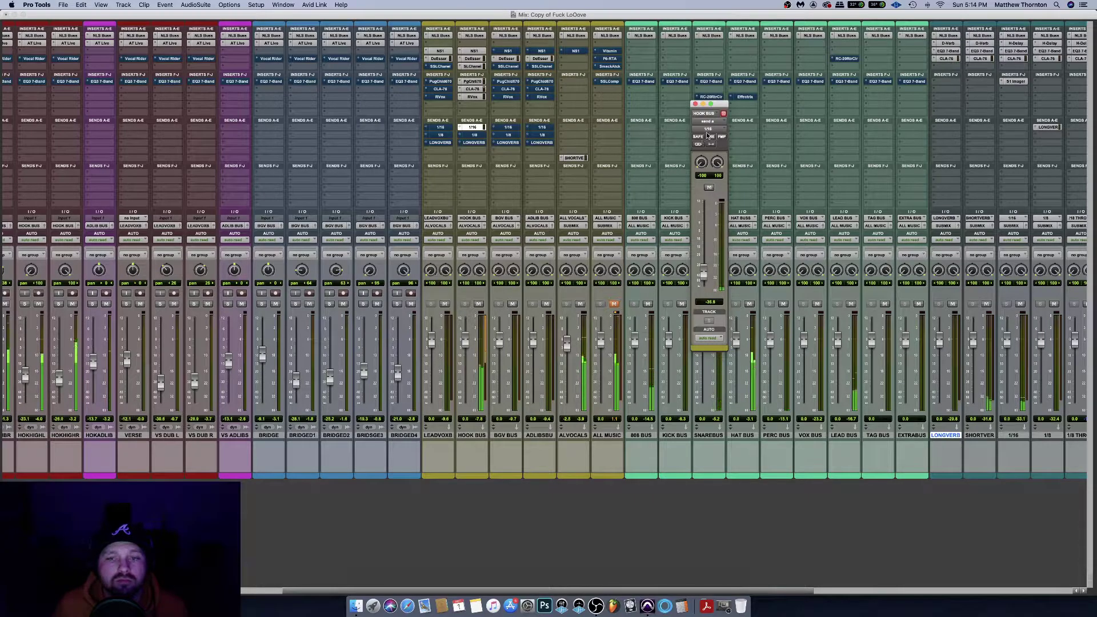
left_click(695, 104)
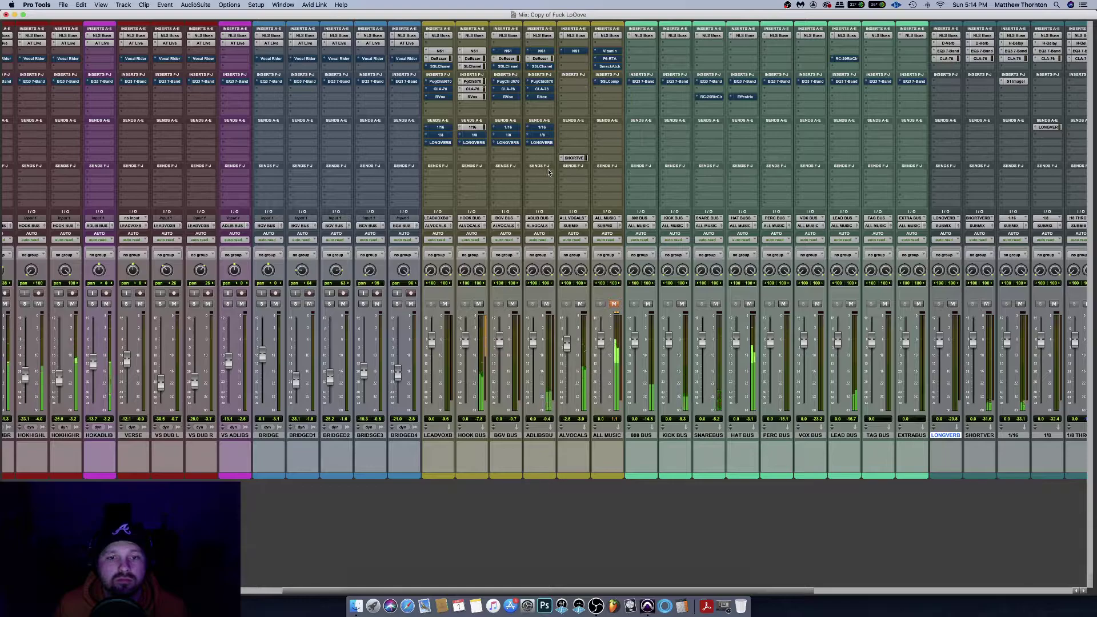
Compare ALVOCALS with its SHORTVERB send muted and active, leave it active, and unmute the ALL MUSIC bus
left_click(571, 159)
left_click(573, 158)
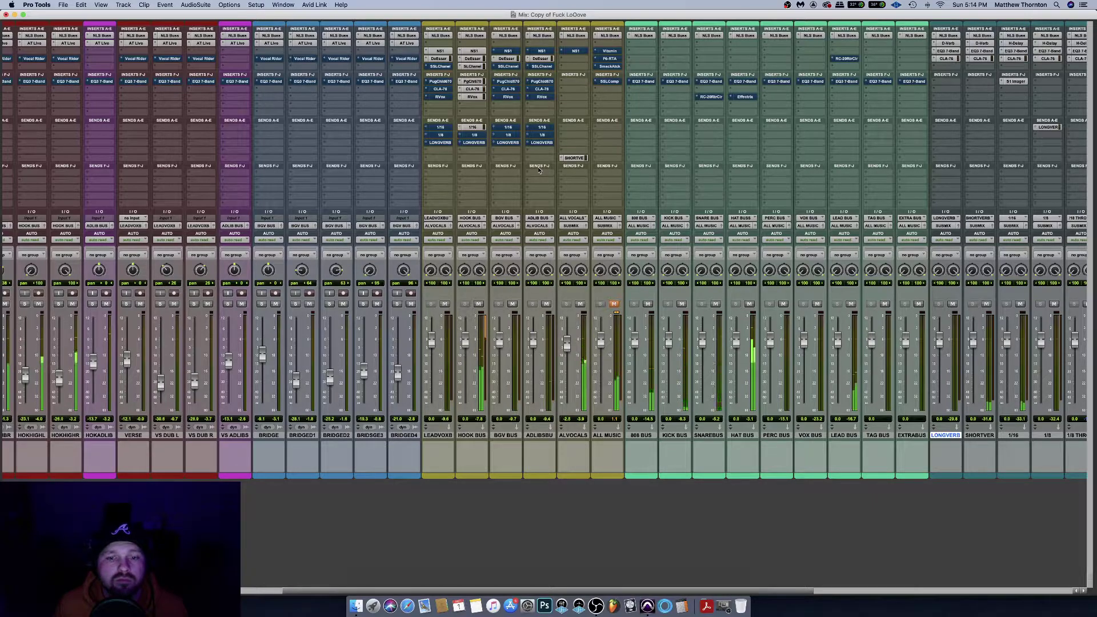
left_click(614, 304)
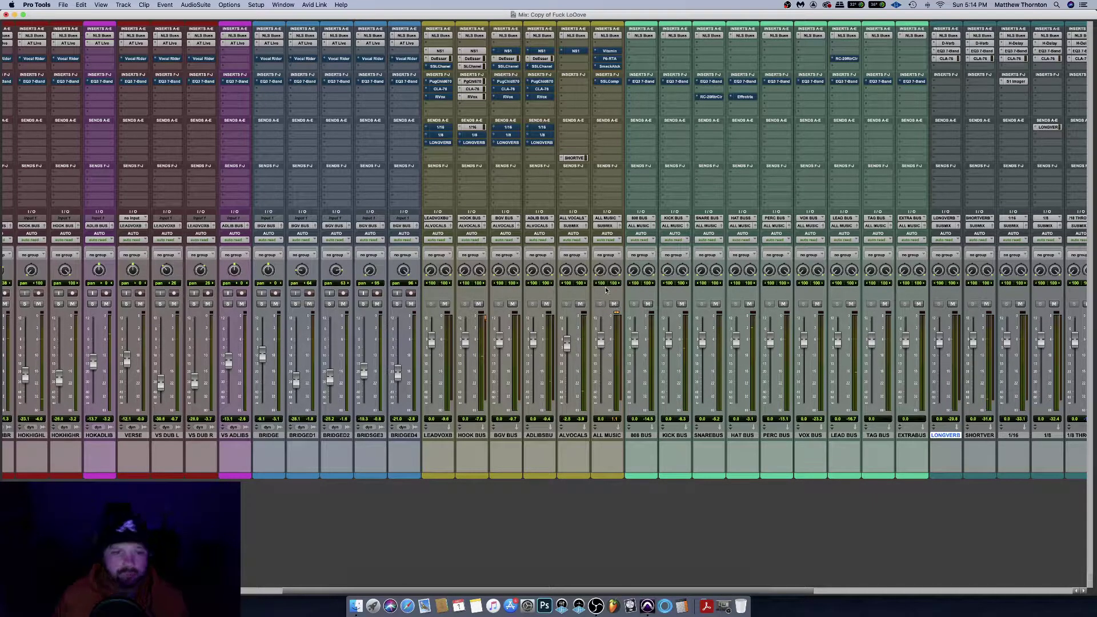
Raise the HOOK BUS 1/8 send level to about -30.2 dB and close the send window
left_click(475, 136)
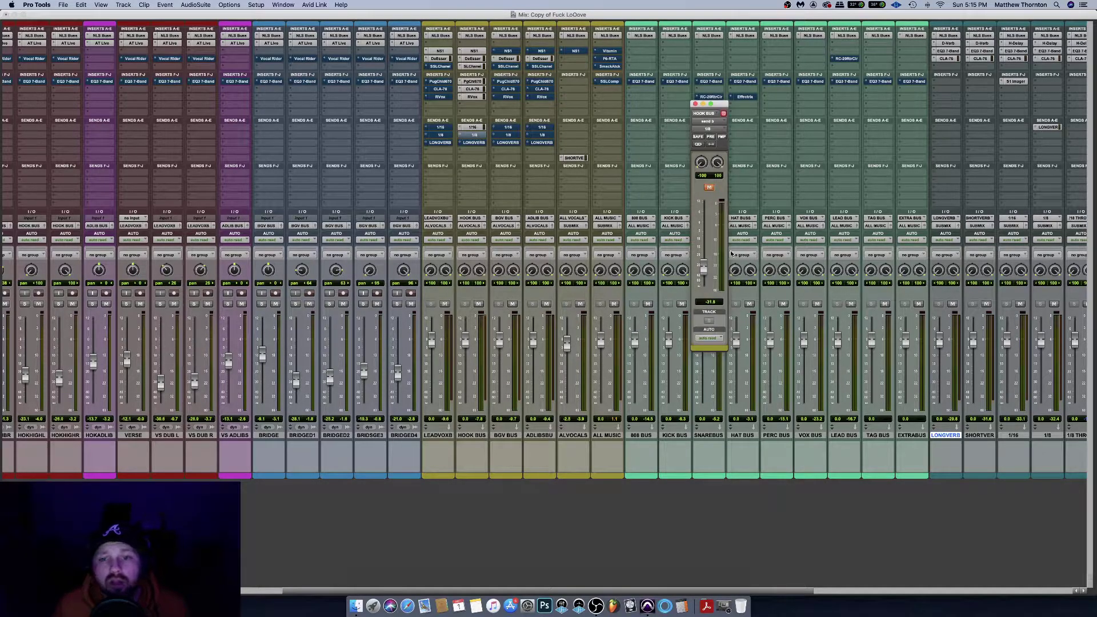
left_click_drag(702, 270, 704, 268)
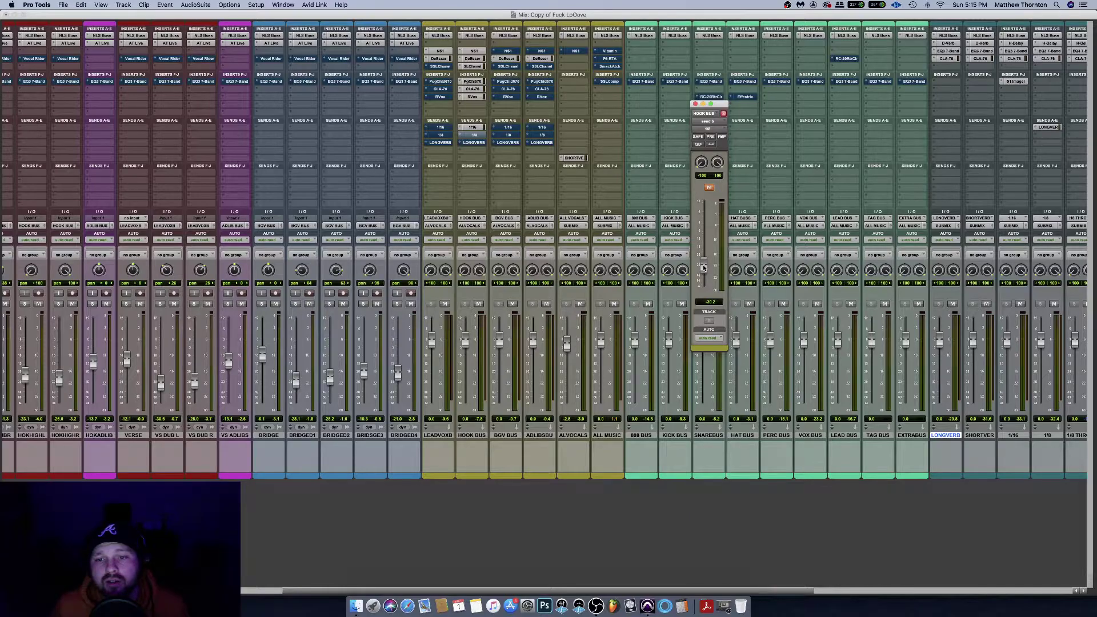
left_click(695, 105)
Open the H-Delay on the 1/8 return to examine its delay and feedback controls, and close it
scroll(603, 169, "right", 10)
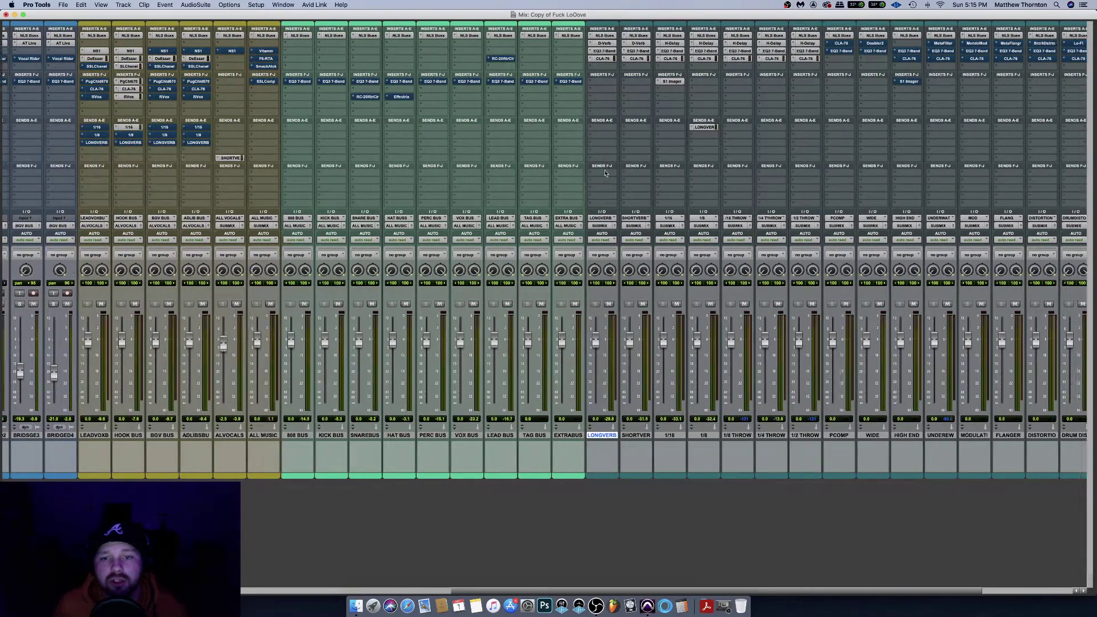
scroll(605, 173, "right", 5)
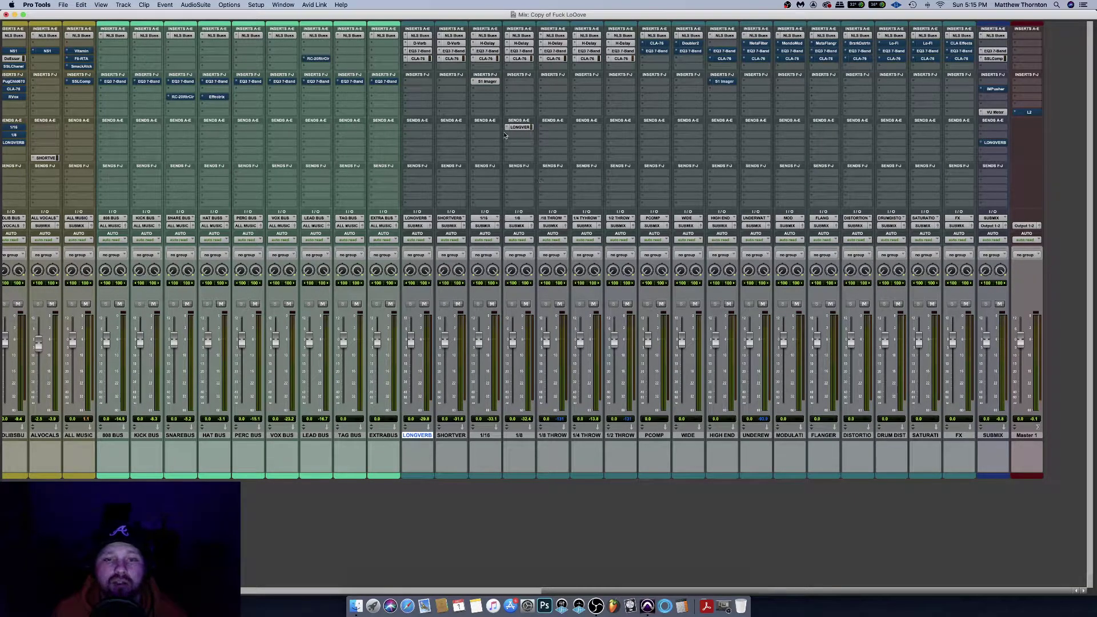
left_click(520, 43)
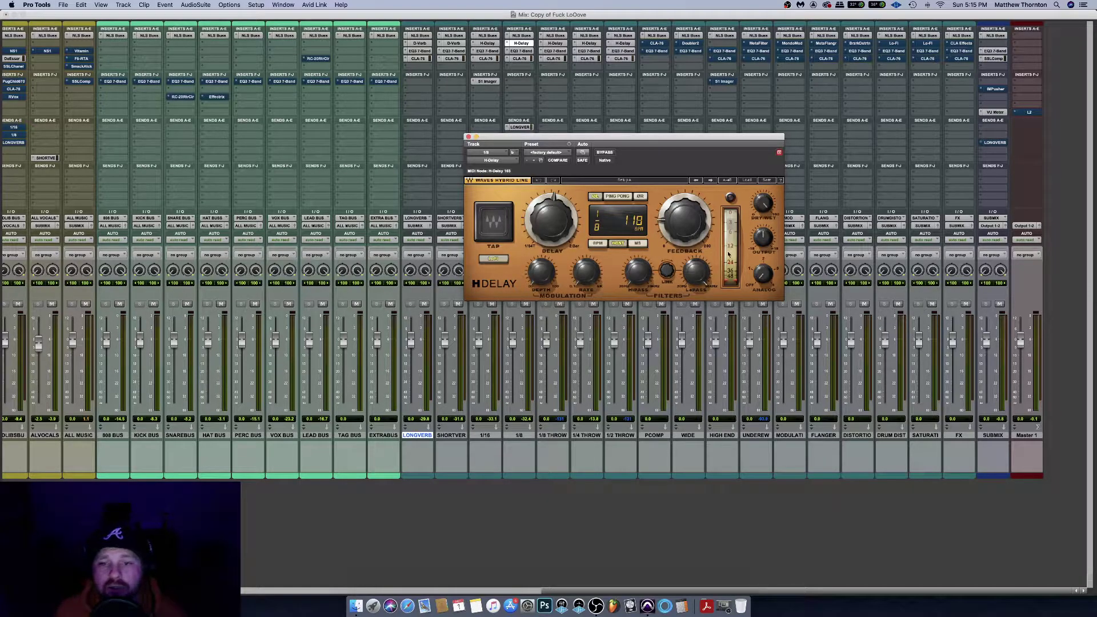
mouse_move(690, 232)
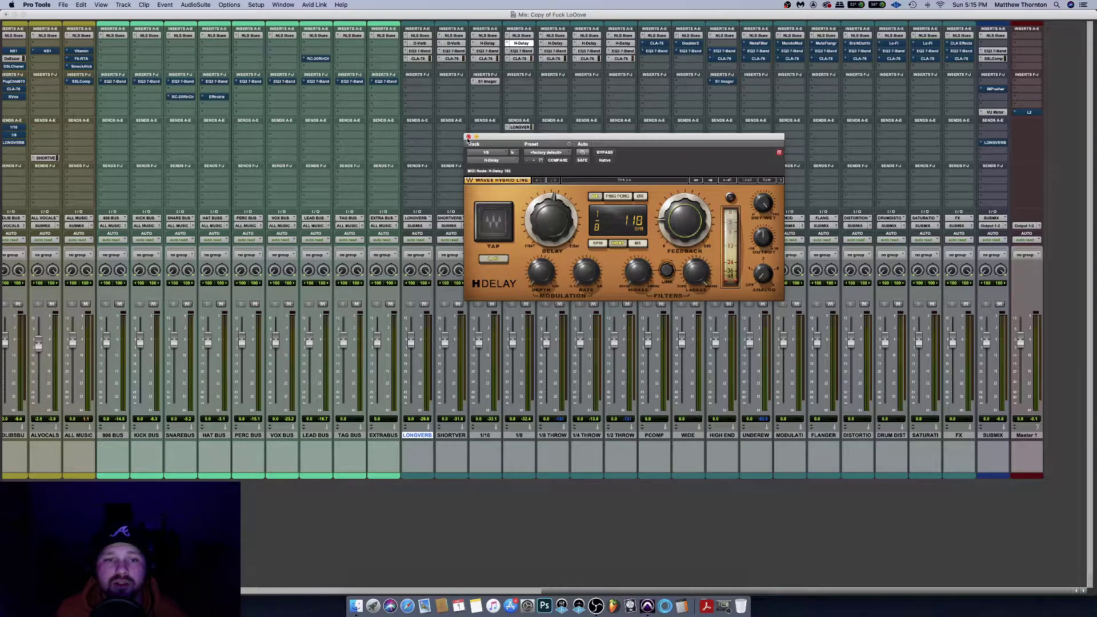
left_click(468, 137)
Set the low-pass frequency to 3.10 kHz in the 1/16 return's EQ3 7-Band, and check the 1/8 return's EQ
left_click(487, 50)
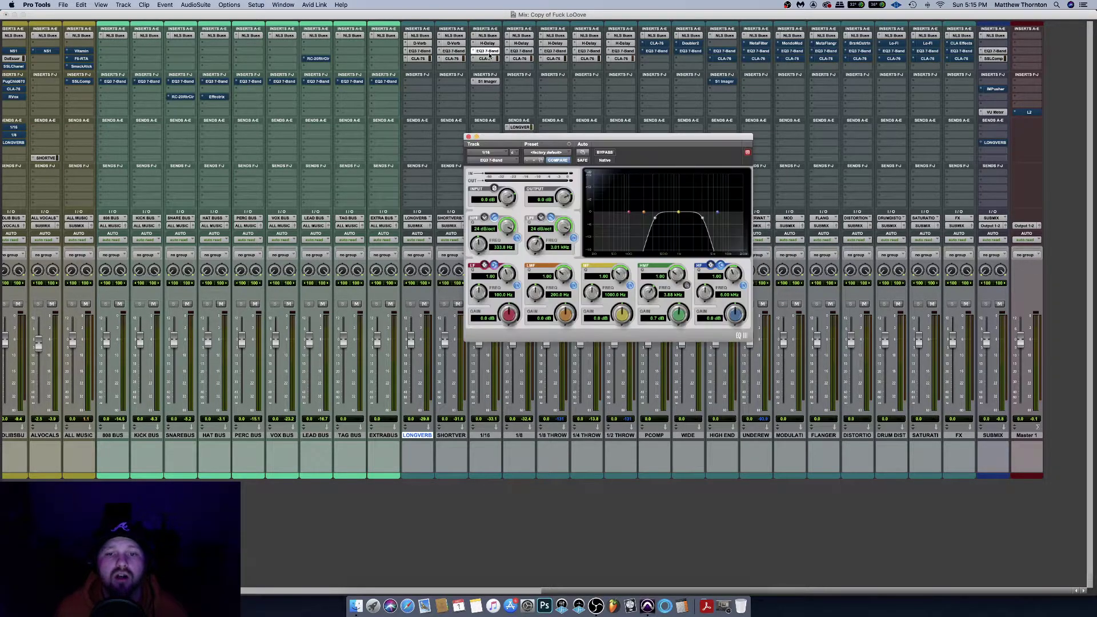
left_click_drag(531, 254, 530, 250)
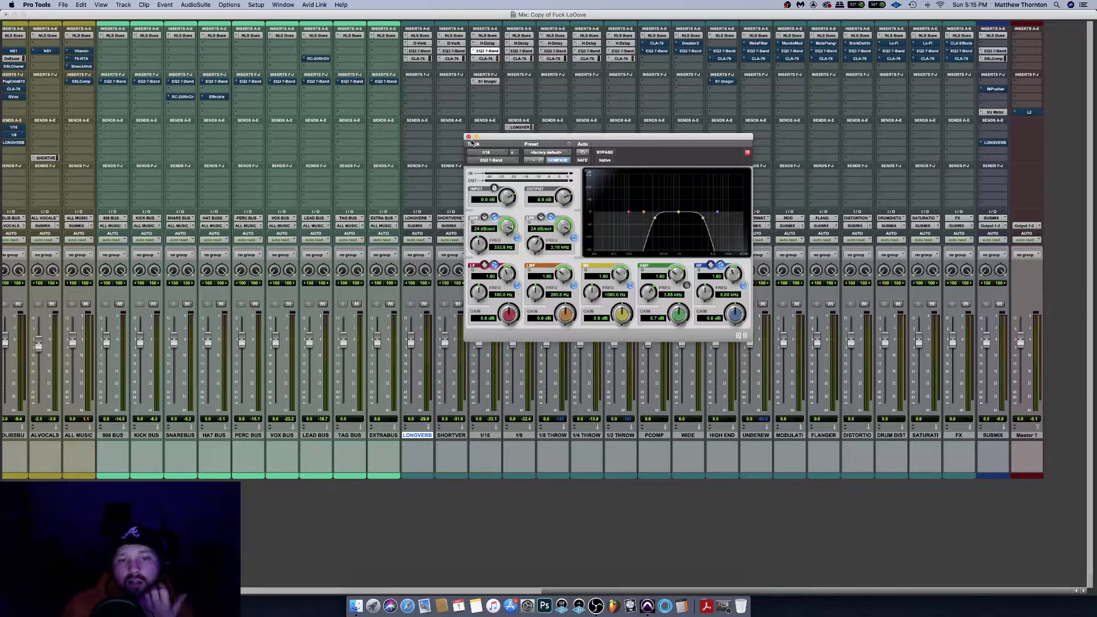
left_click(469, 137)
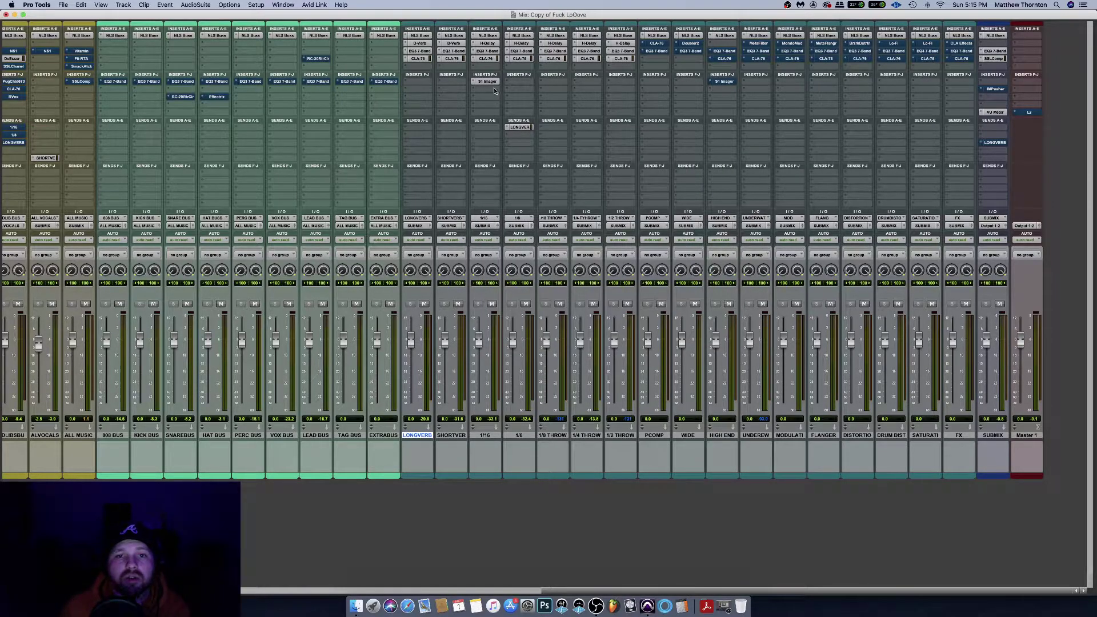
left_click(515, 51)
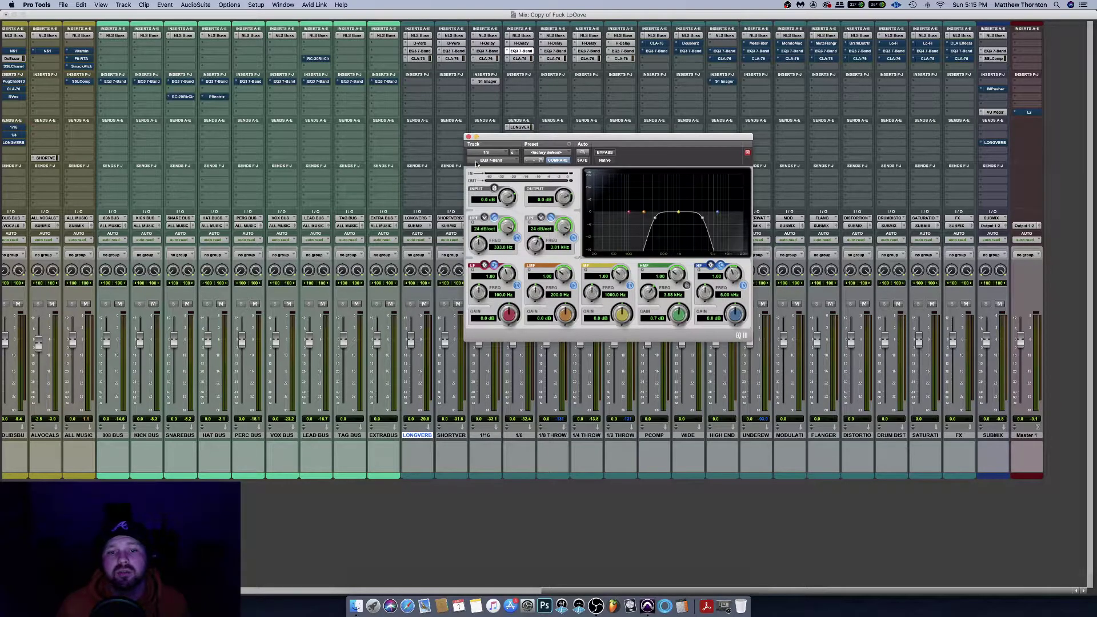
left_click(469, 137)
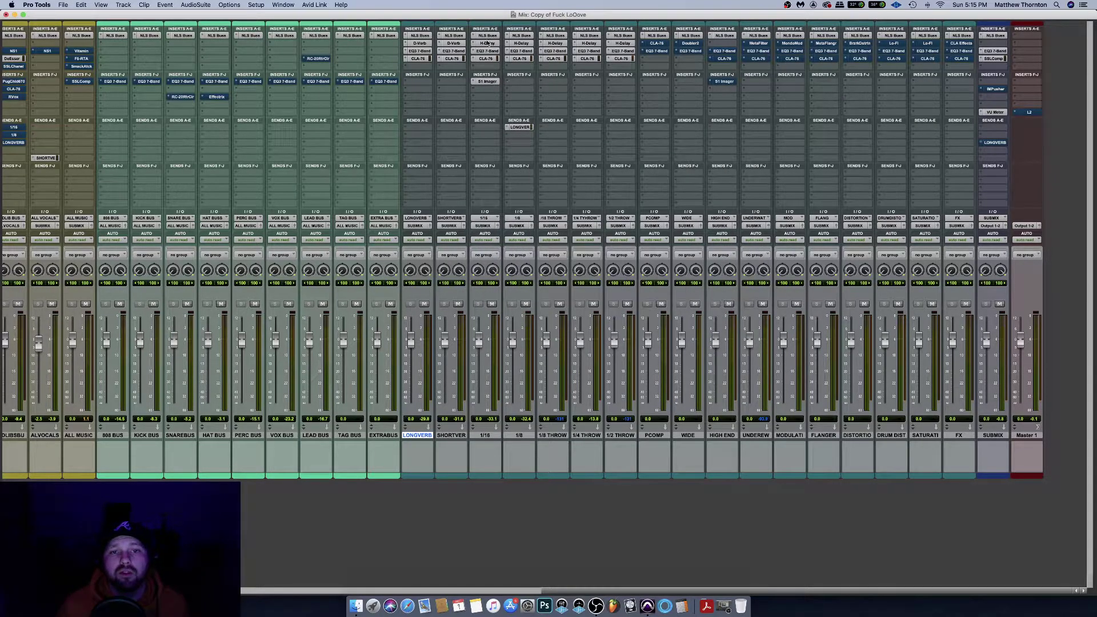
Add the S1 Imager to the 1/8 return, adjust its width, and close the plug-in
left_click_drag(514, 84, 521, 83)
left_click(521, 82)
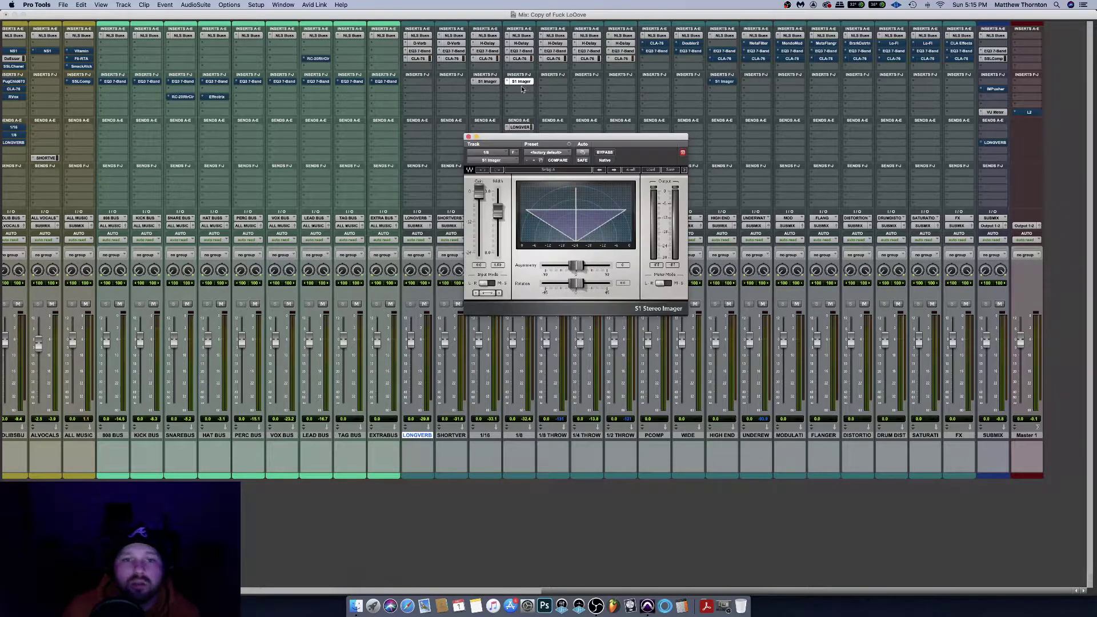
left_click_drag(497, 224, 496, 229)
left_click(469, 138)
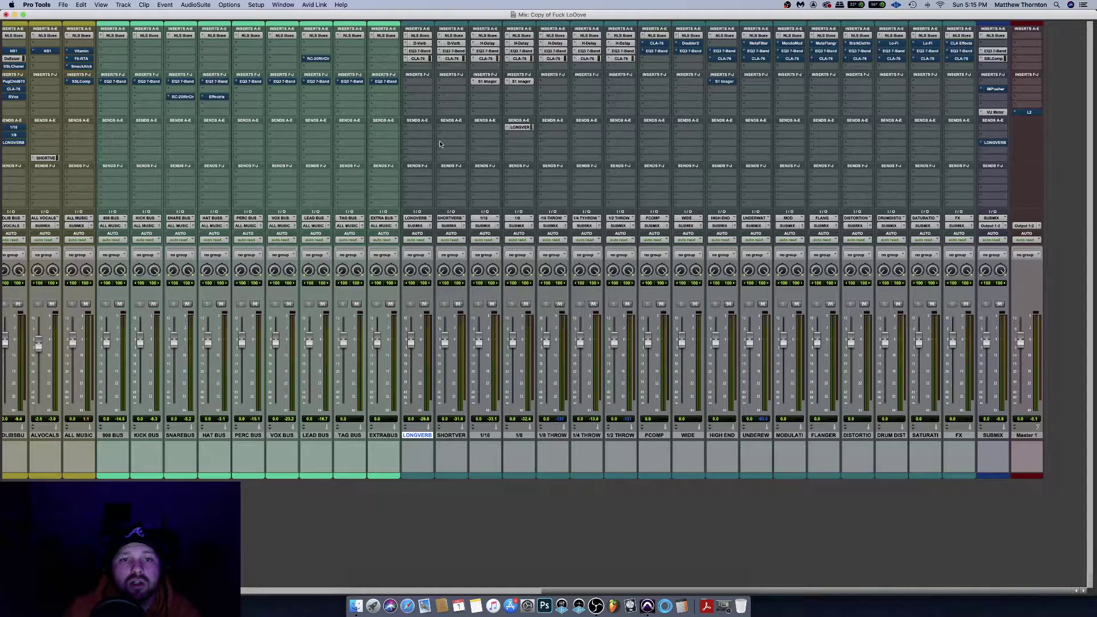
Unmute the HOOK BUS 1/8 send and audition both hook delays against the full mix during playback
scroll(441, 142, "left", 15)
scroll(468, 137, "left", 8)
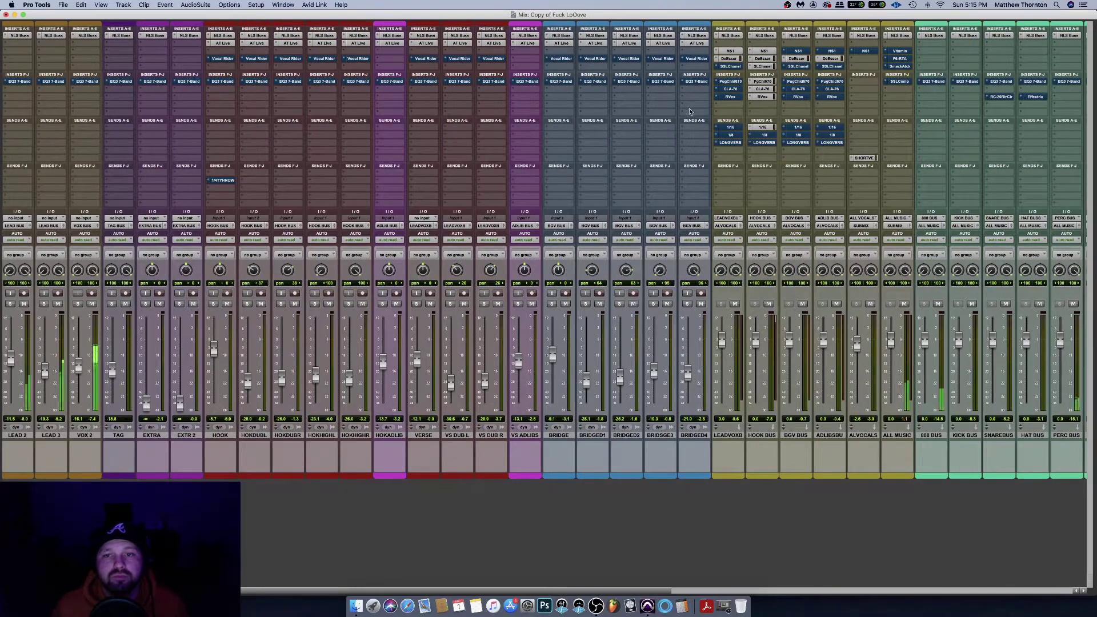
scroll(686, 131, "right", 3)
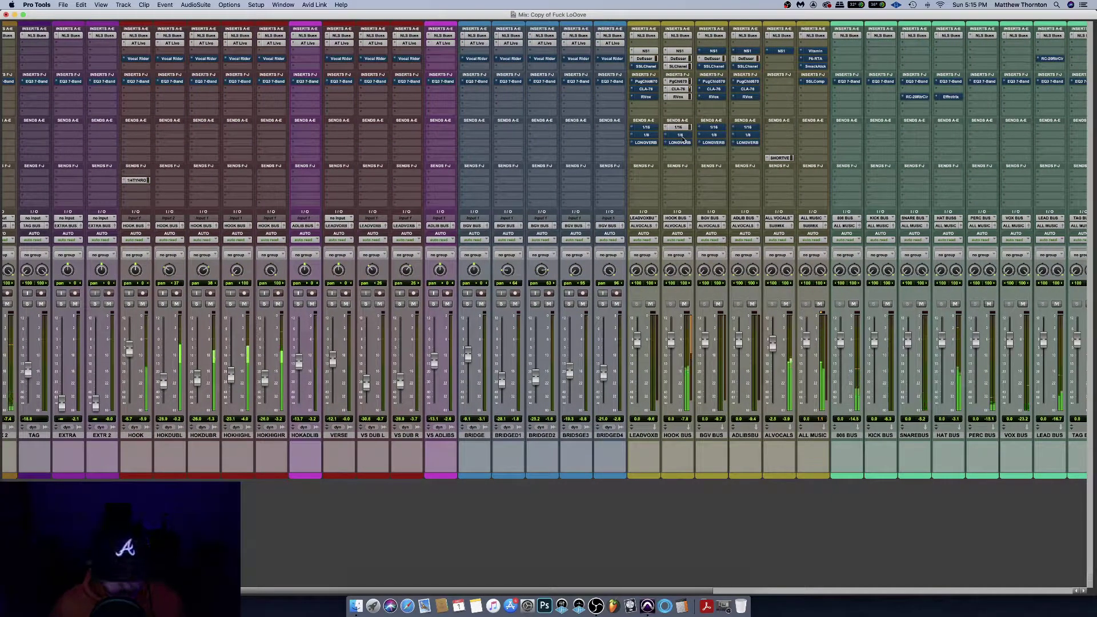
scroll(680, 143, "right", 5)
scroll(666, 157, "right", 3)
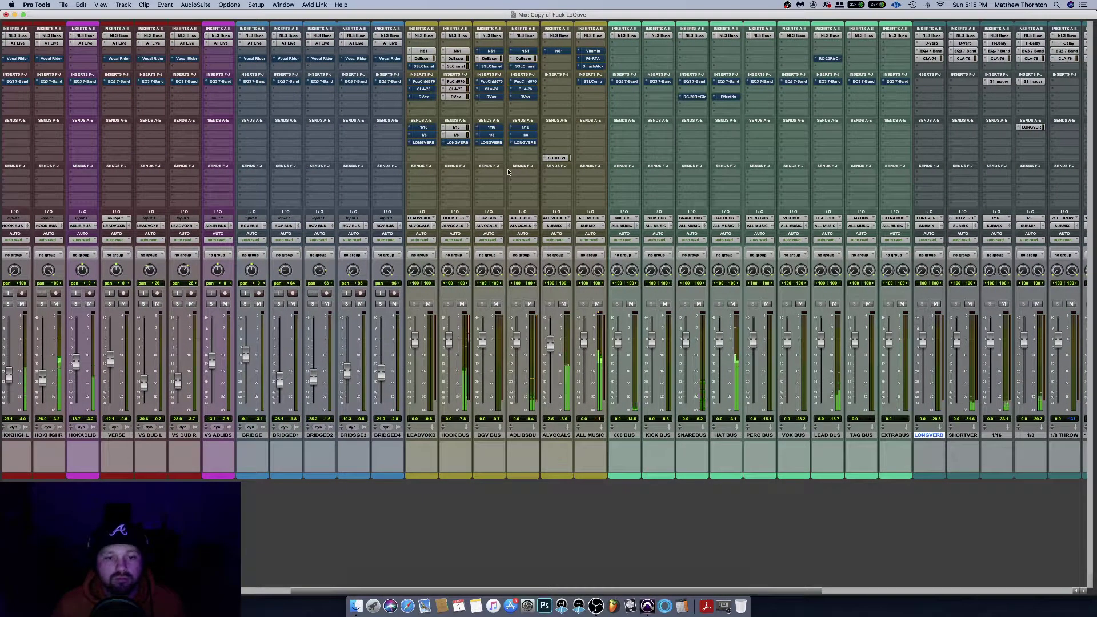
scroll(507, 171, "right", 5)
scroll(509, 169, "left", 2)
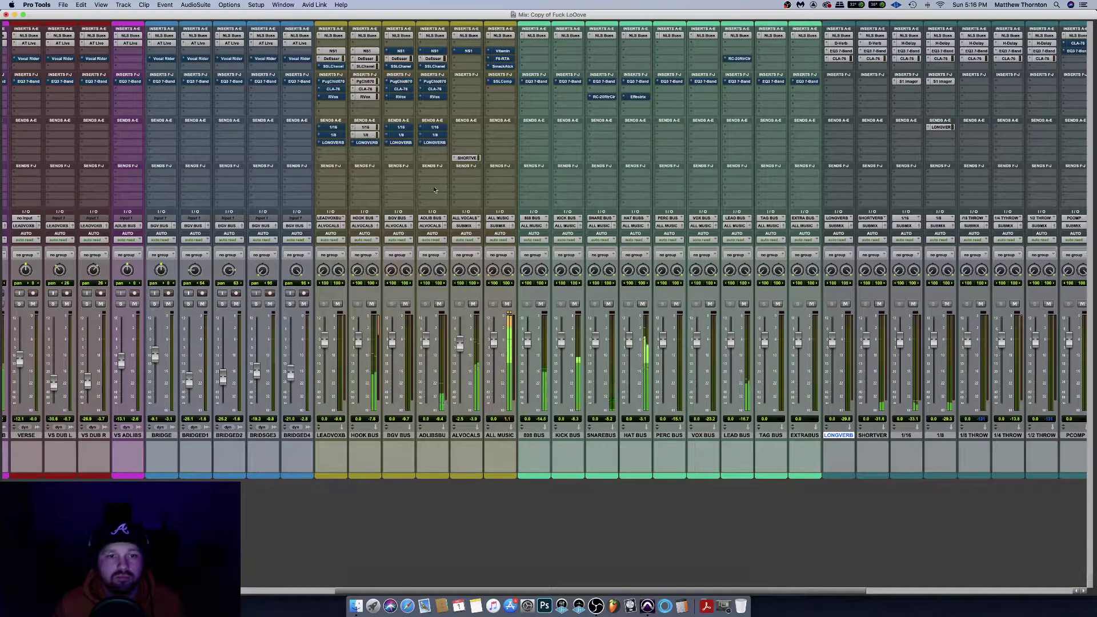
Activate Smack Attack on the ALL MUSIC bus with Attack at 19 and Output at -1.0, and close the plug-in
left_click(503, 66)
left_click(604, 152)
left_click_drag(510, 307, 510, 294)
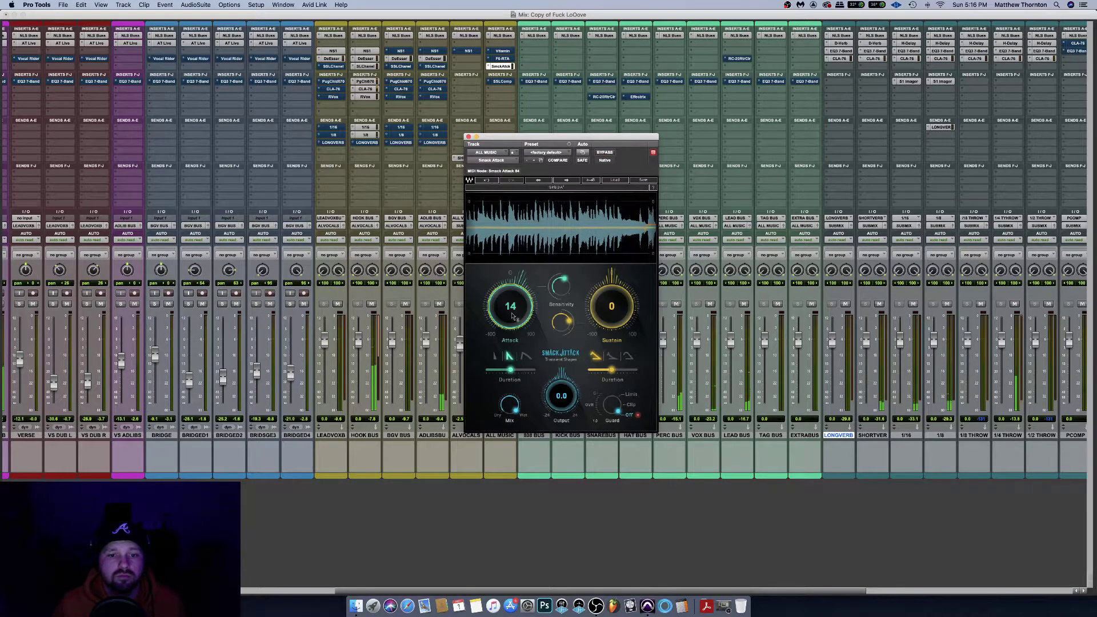
left_click_drag(555, 400, 554, 405)
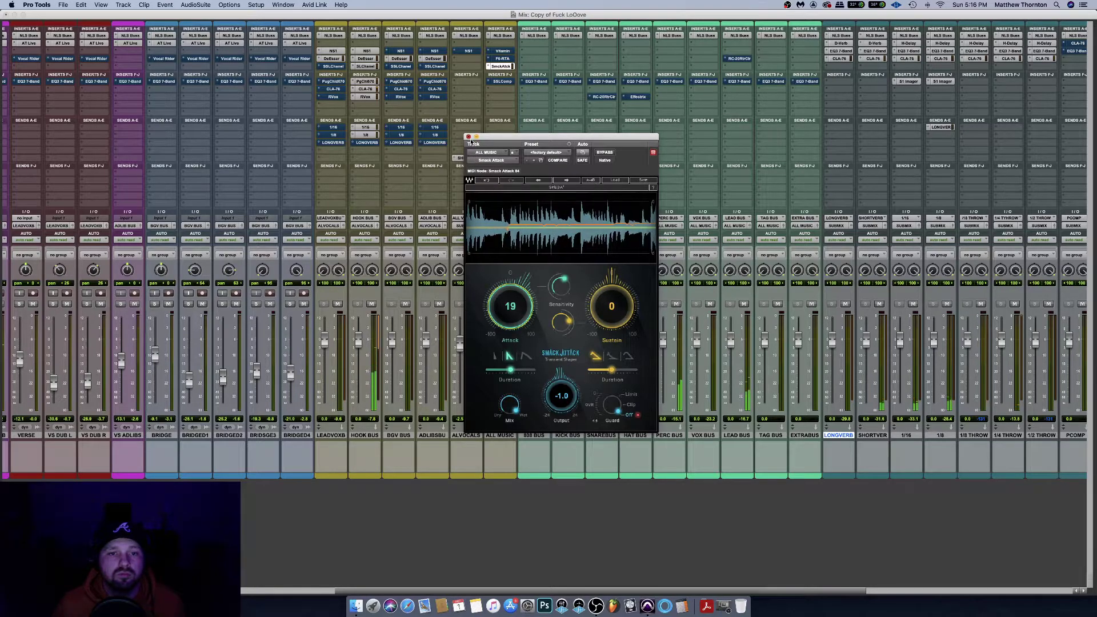
left_click(468, 137)
Engage the high-pass filter in the ALL MUSIC bus's F6-RTA at about 28 Hz with a slope of 24
left_click(503, 59)
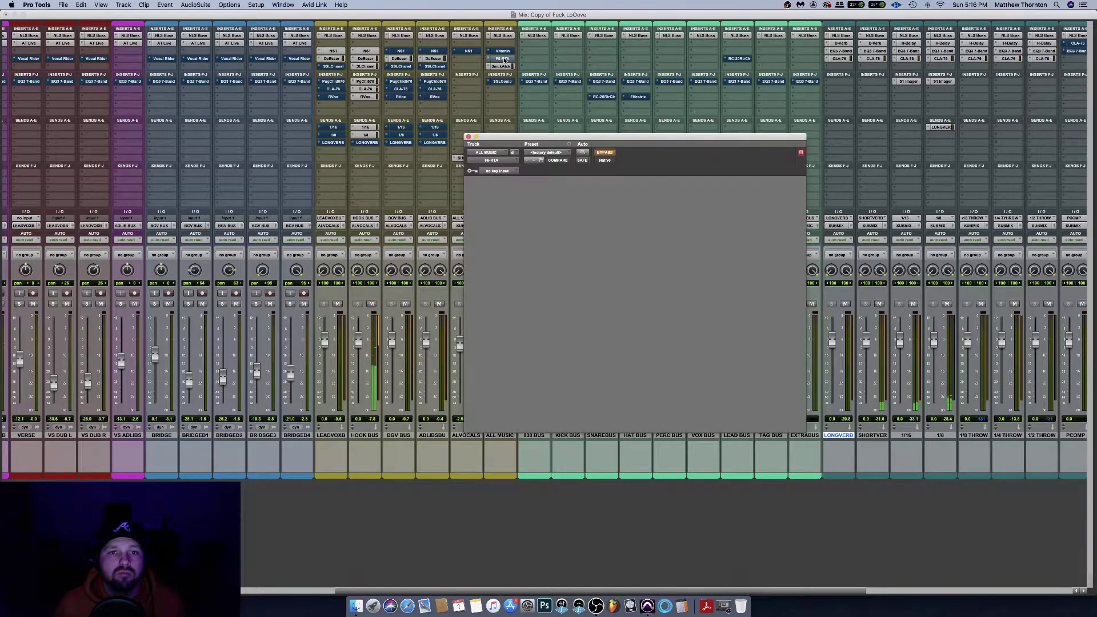
left_click(496, 266)
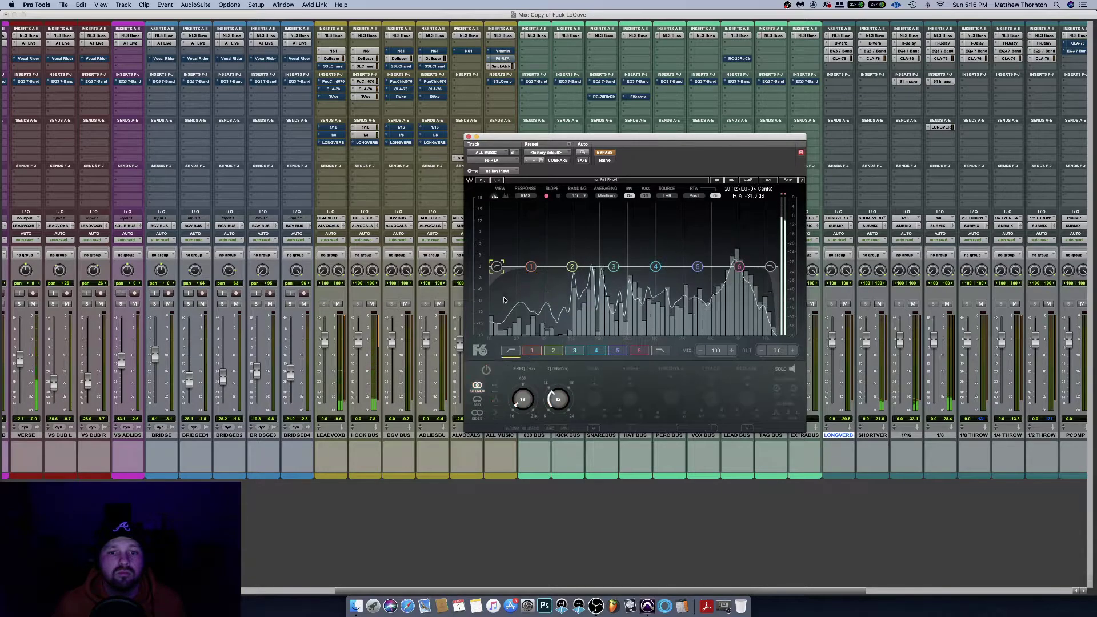
mouse_move(496, 267)
left_mouse_down()
mouse_move(531, 266)
mouse_move(513, 266)
left_mouse_up()
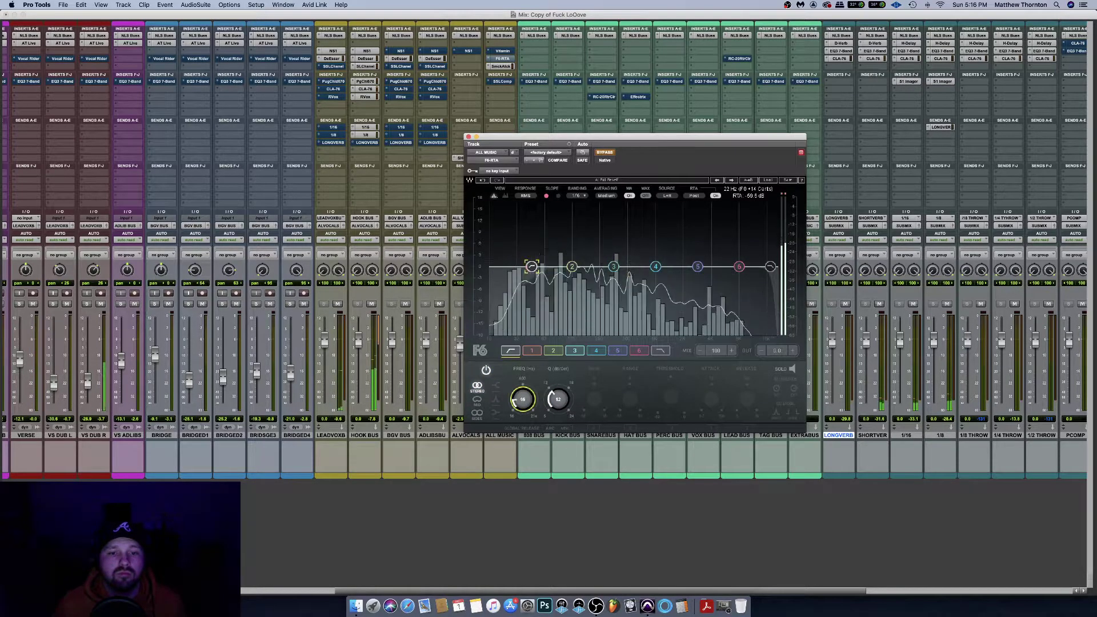
scroll(558, 399, "up", 3)
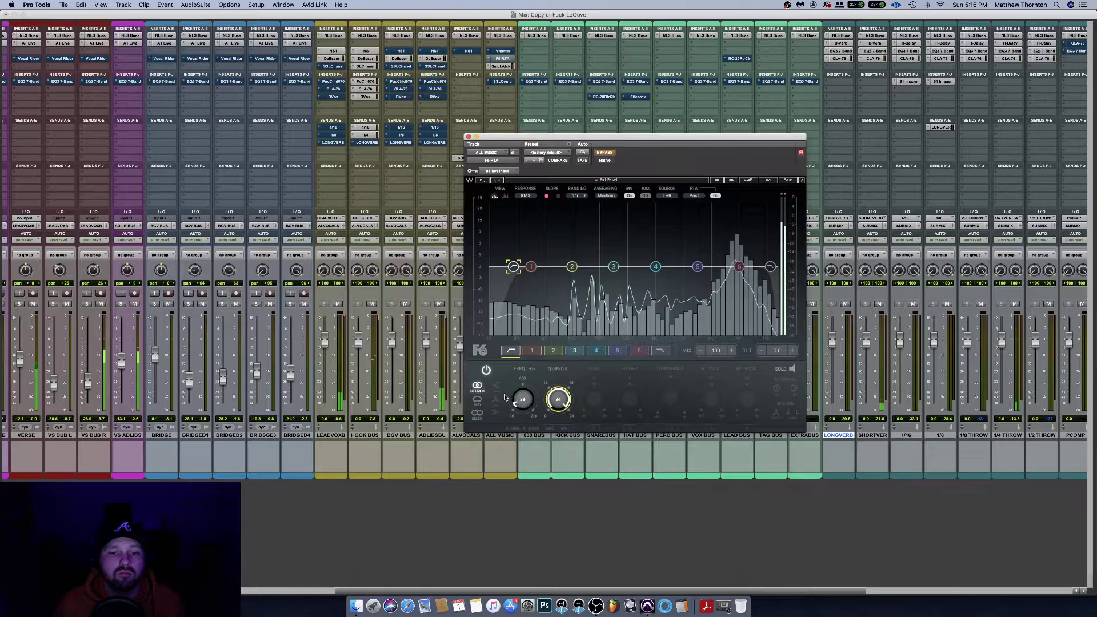
scroll(522, 399, "down", 1)
scroll(522, 399, "down", 2)
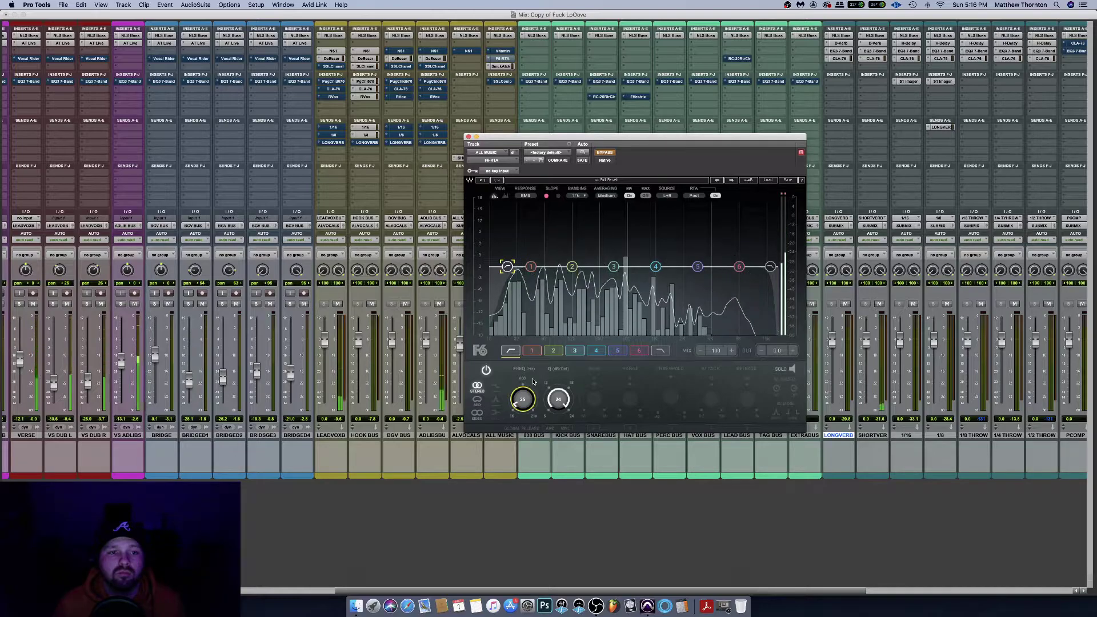
left_click(487, 371)
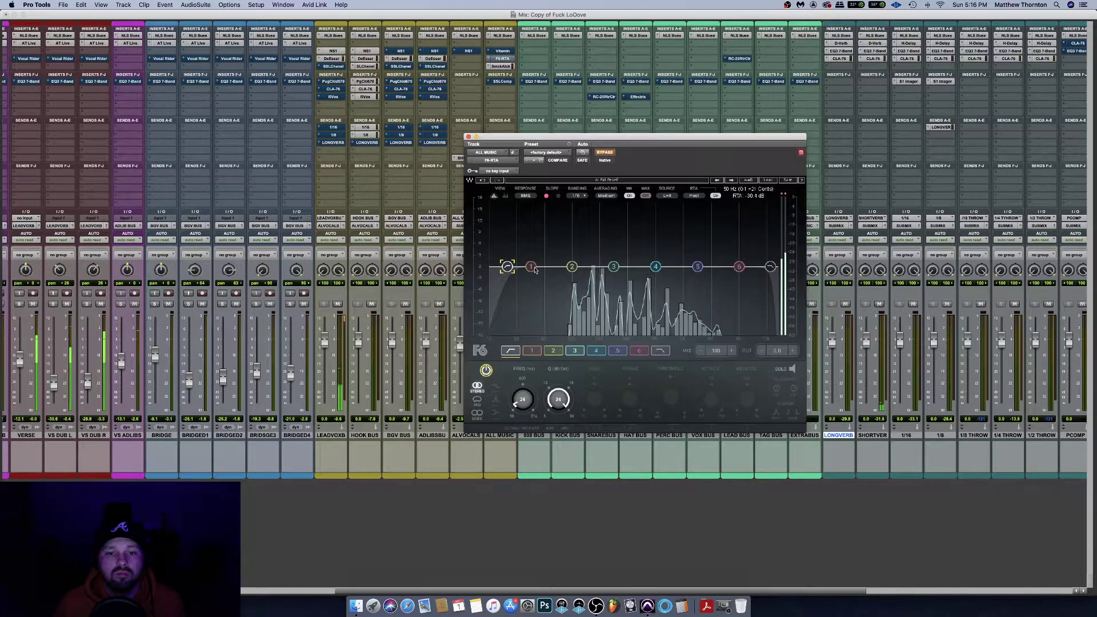
Boost the lows with a widened band 1 in the F6-RTA and take the equalizer out of bypass
left_click_drag(531, 267, 539, 251)
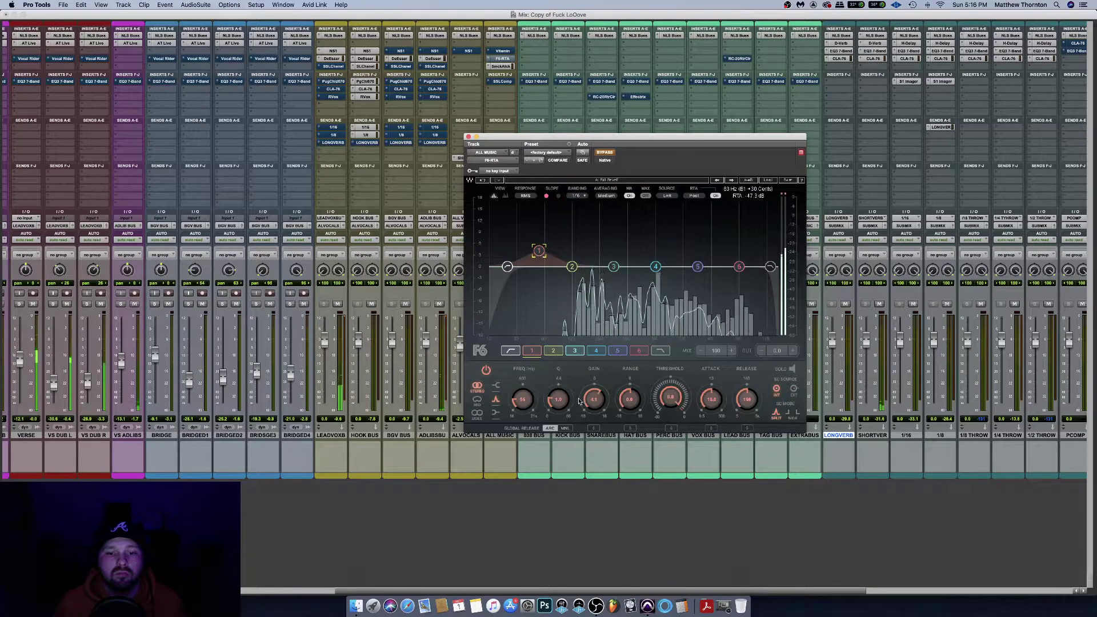
left_click_drag(558, 396, 522, 403)
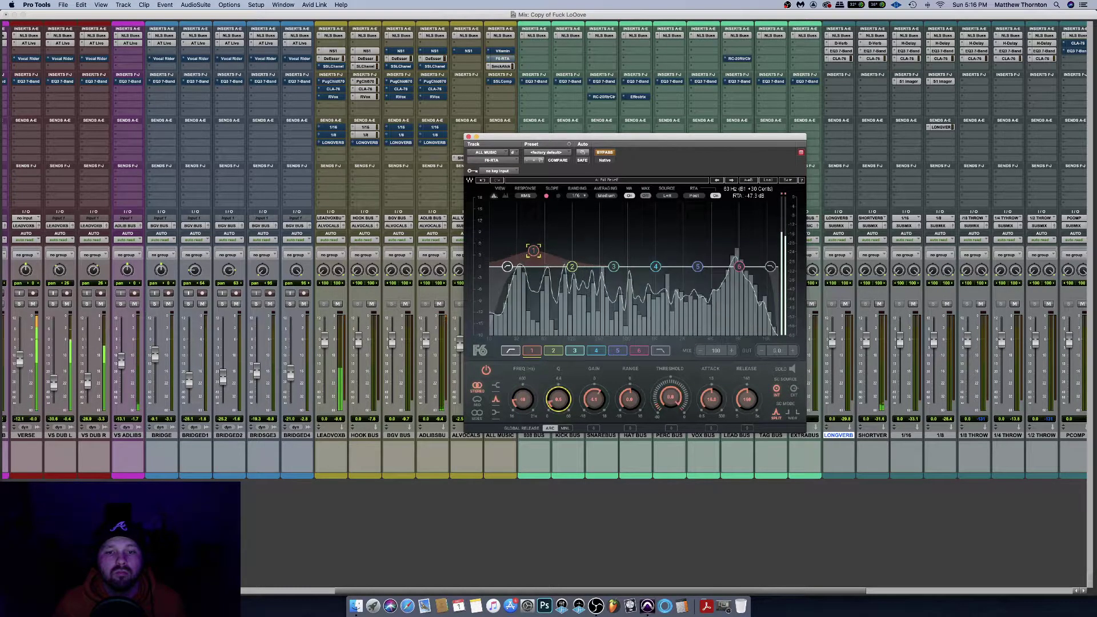
left_click(605, 152)
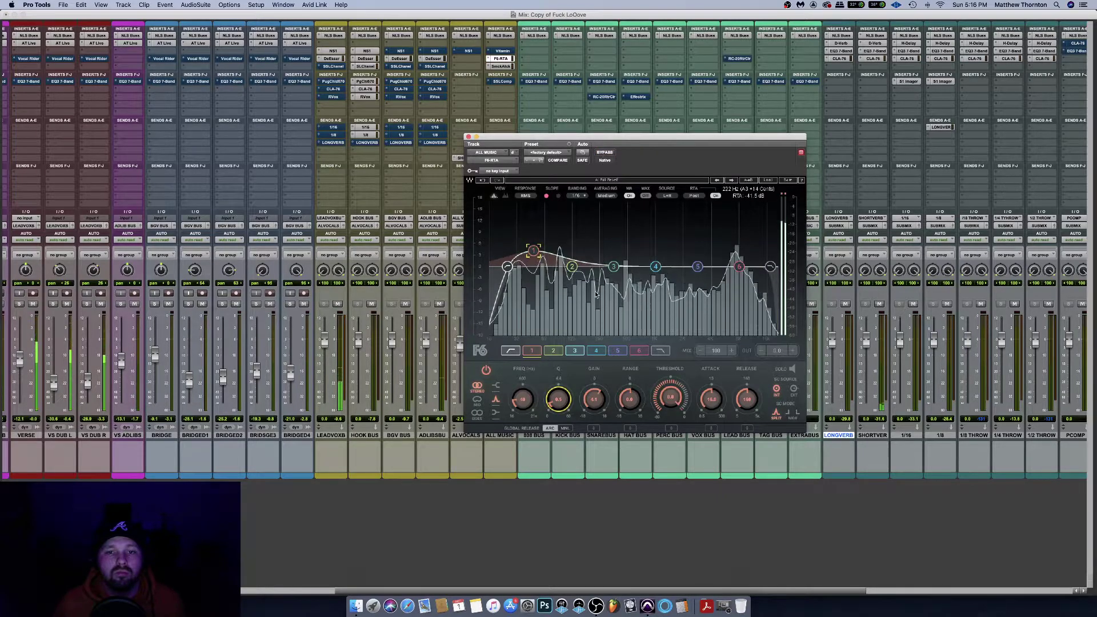
Shape the F6-RTA curve with gentle cuts on bands 2 and 3 and a slight high-frequency boost on band 6, and close it
left_click_drag(613, 266, 651, 288)
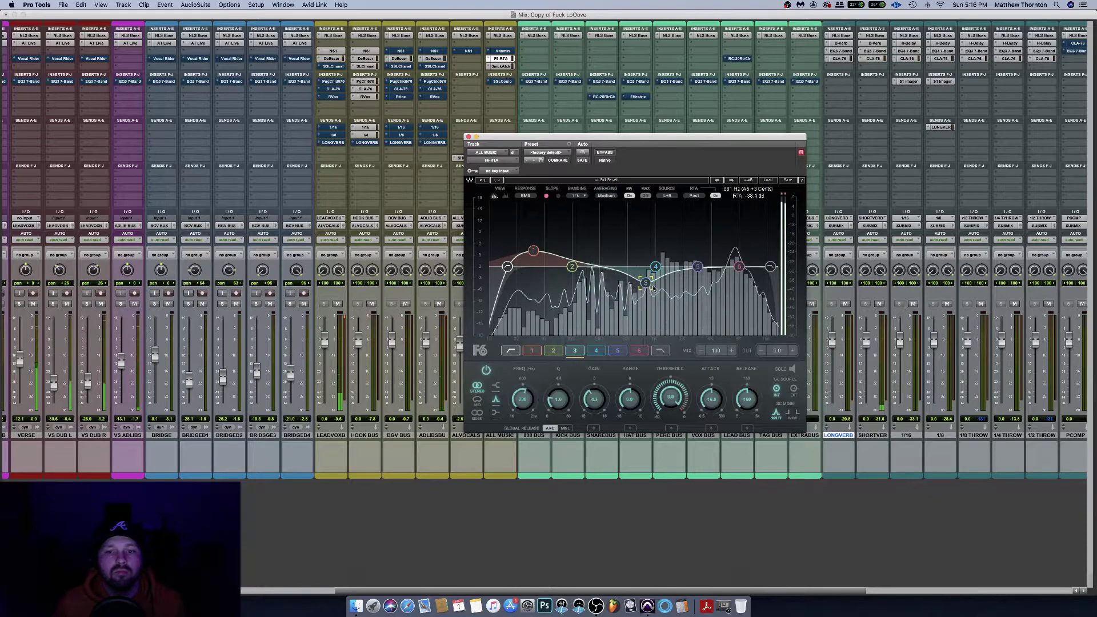
left_click_drag(739, 266, 713, 262)
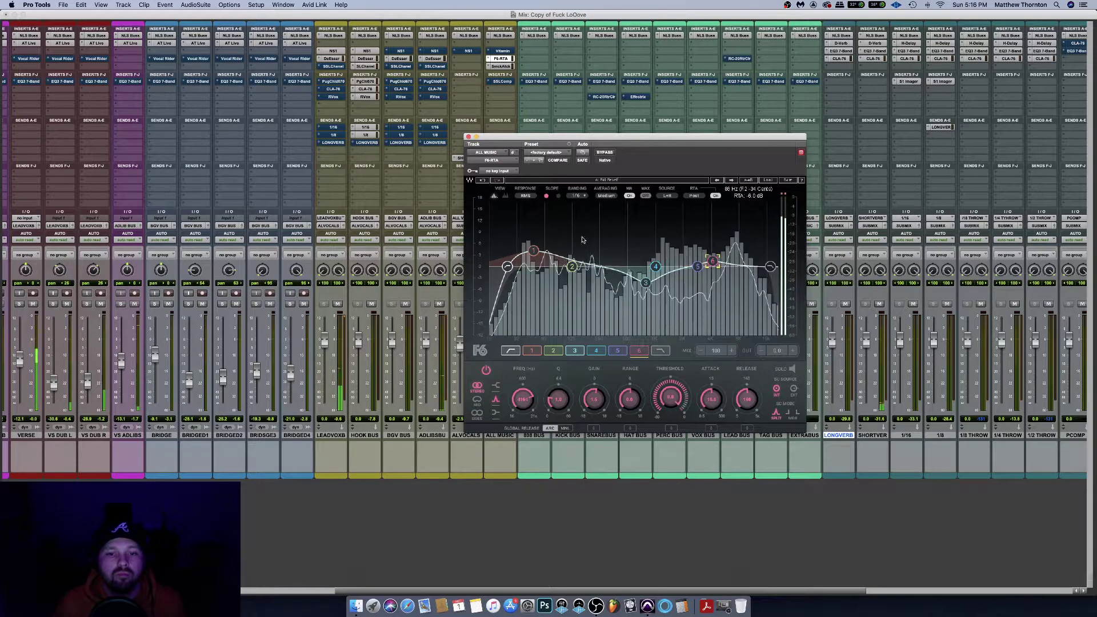
left_click_drag(572, 267, 598, 273)
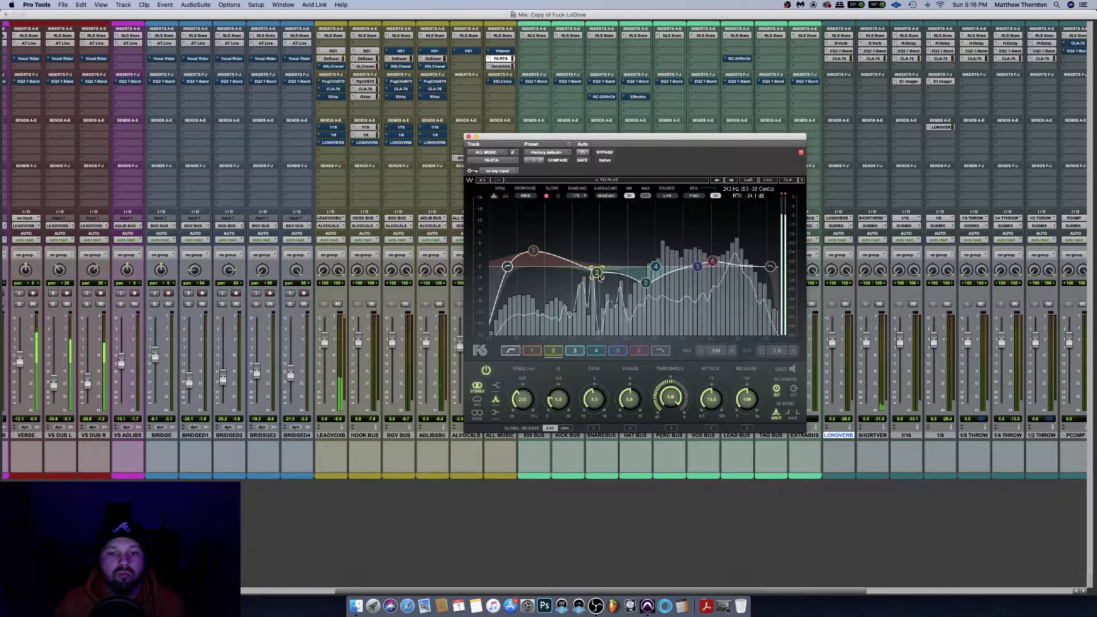
key("super+w")
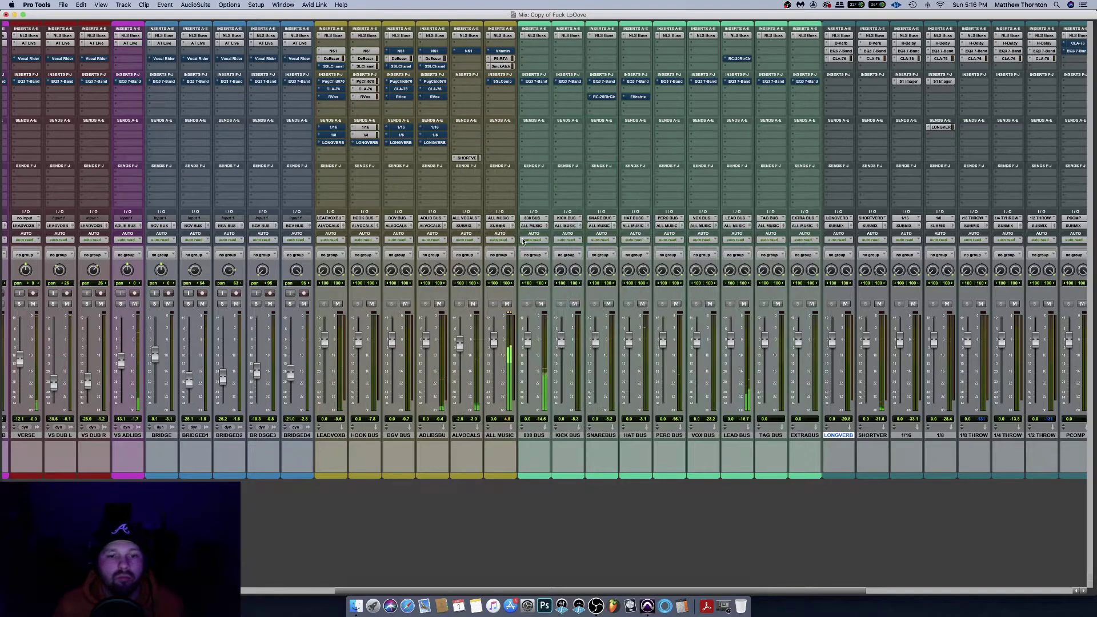
Bypass the F6-RTA and Smack Attack on the ALL MUSIC bus and close the equalizer window
scroll(444, 183, "left", 5)
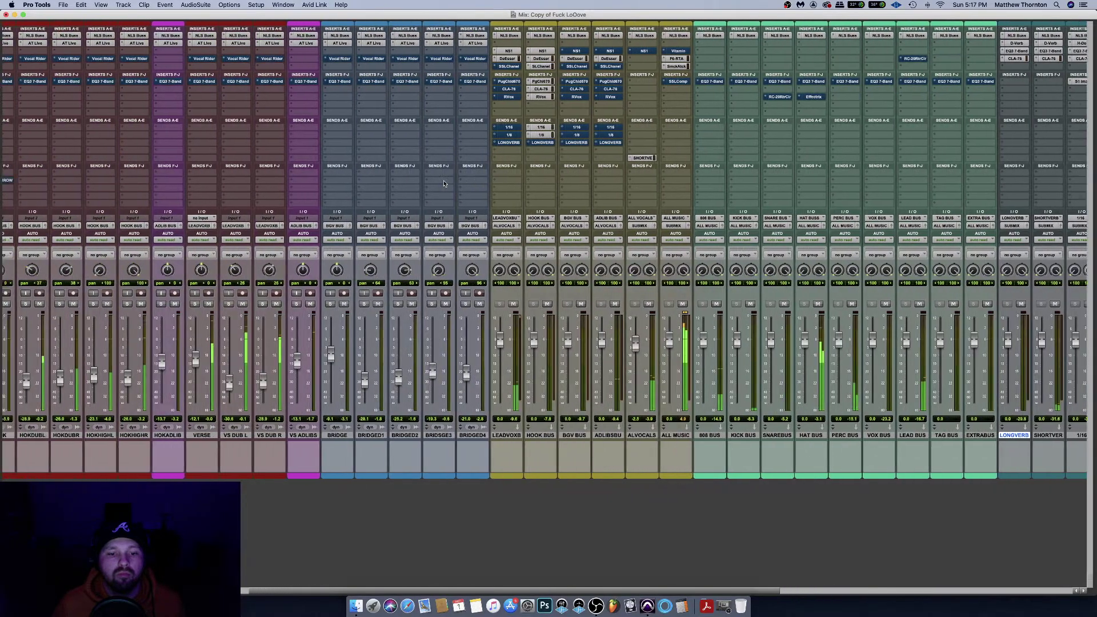
scroll(544, 186, "right", 4)
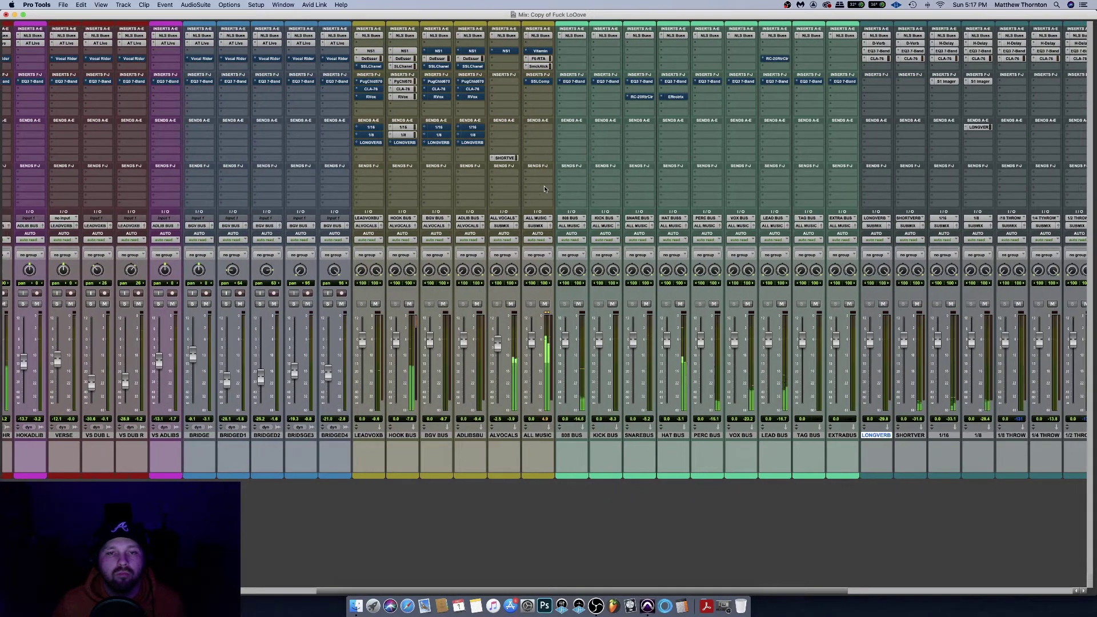
left_click(538, 60)
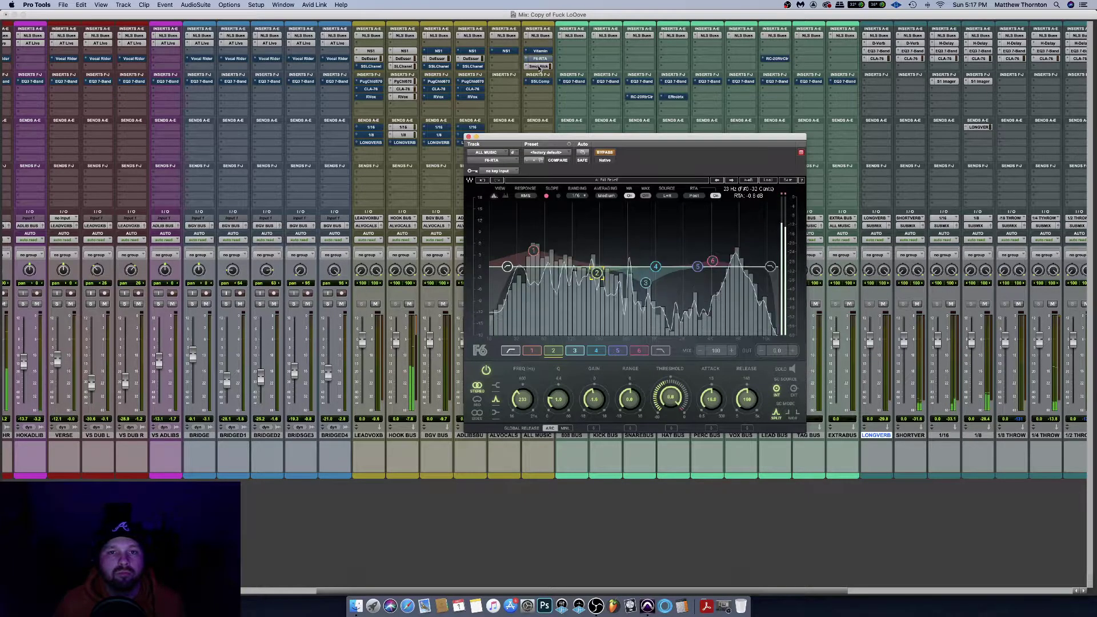
left_click(468, 138)
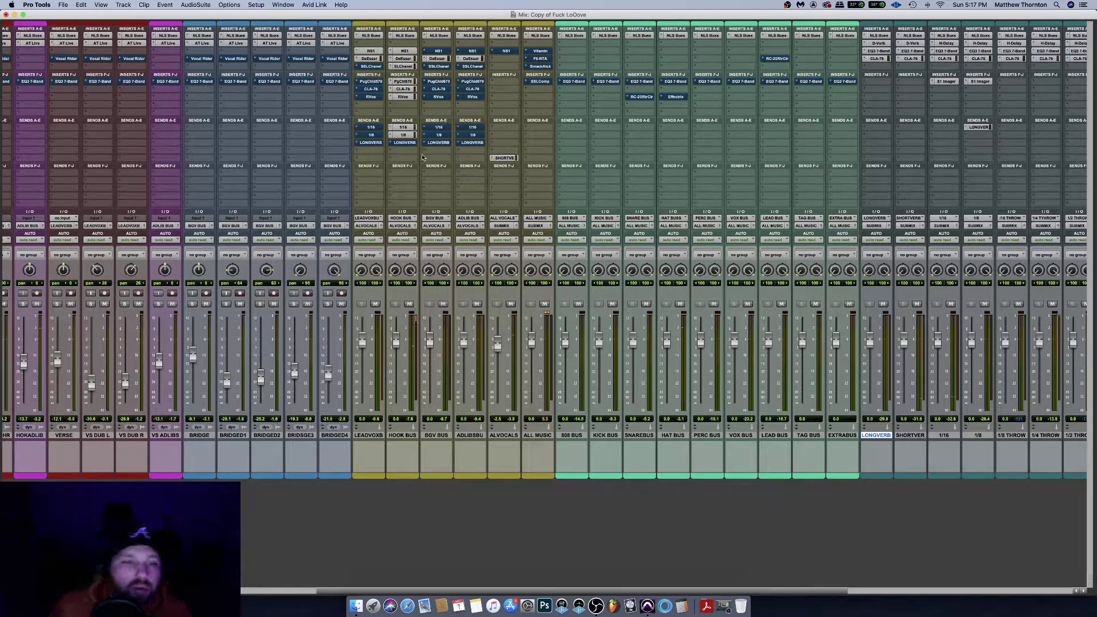
Open the HOOK BUS send to LONGVERB, place its window nearby, and reset the send level to 0.0
scroll(423, 157, "left", 2)
left_click(482, 143)
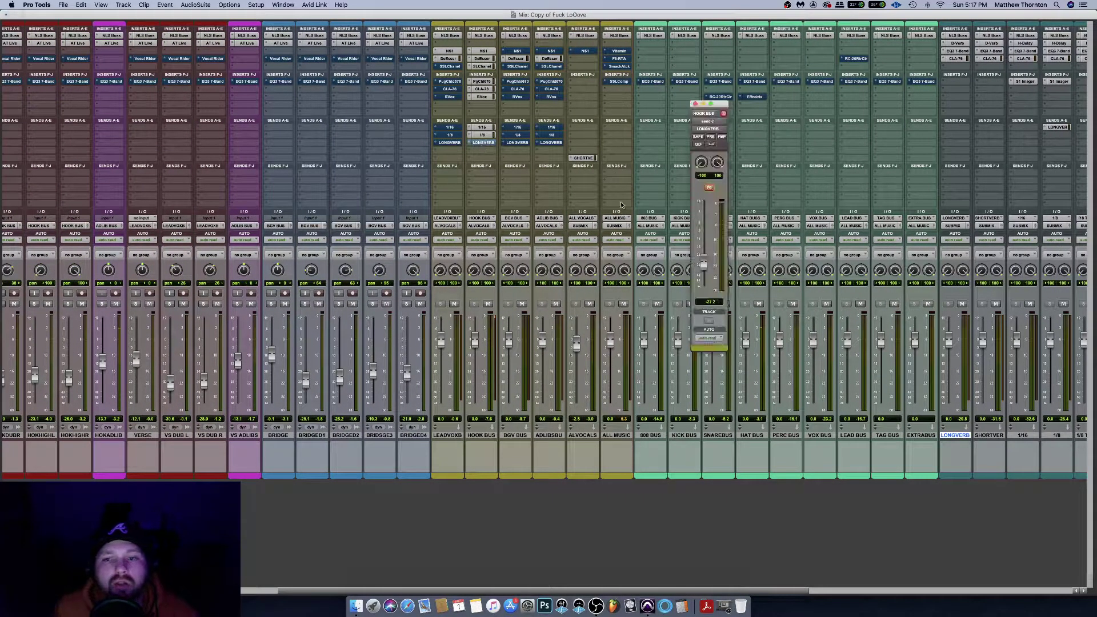
left_click_drag(723, 104, 658, 115)
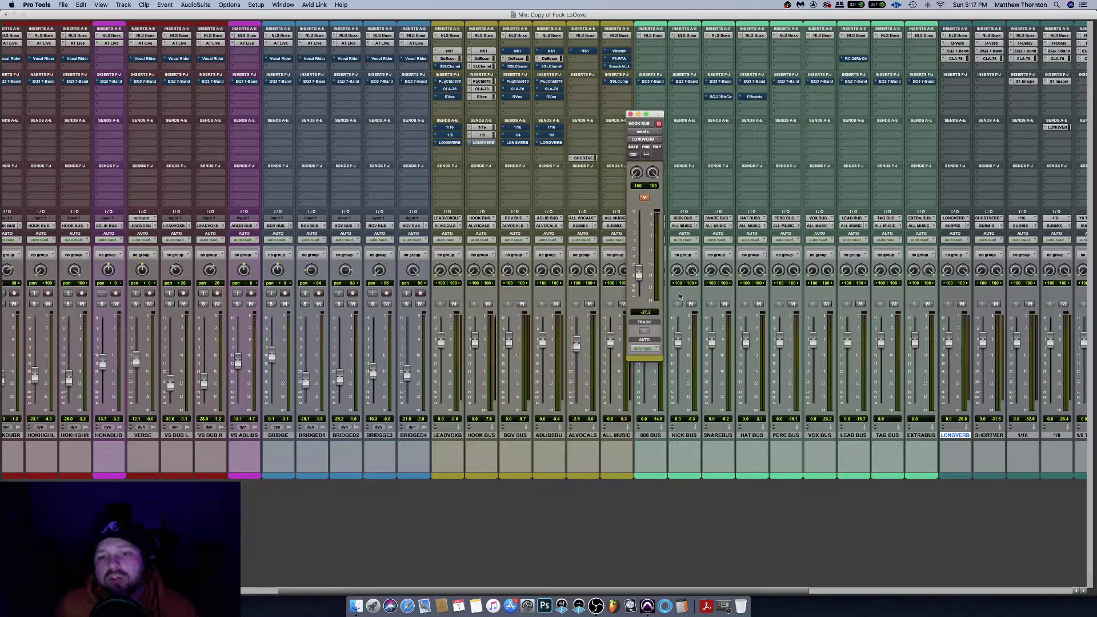
left_click(639, 274, "alt")
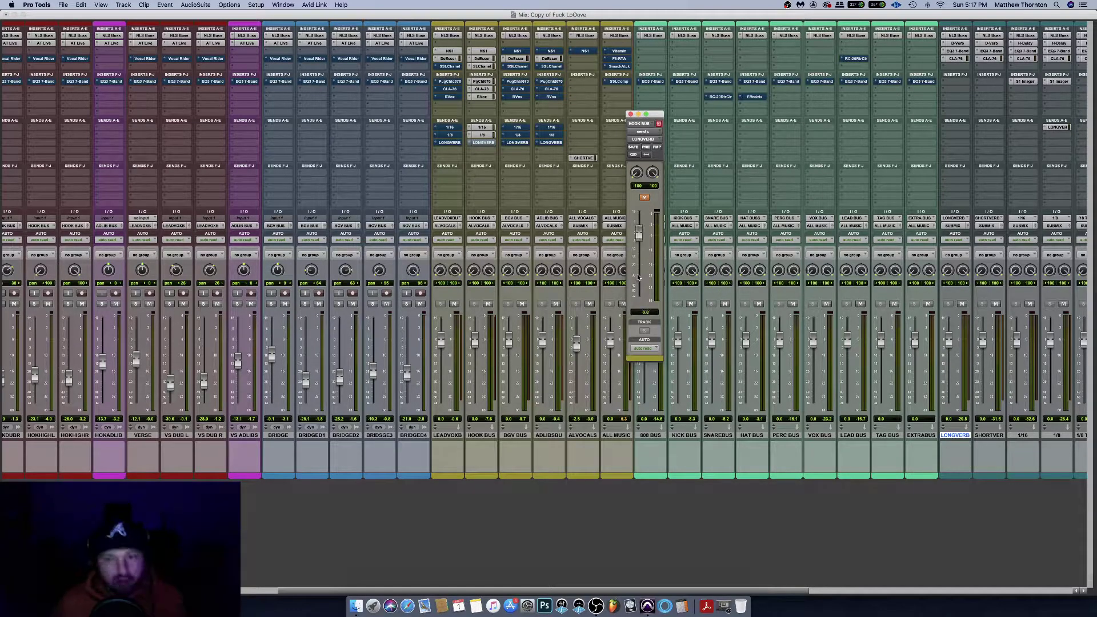
Open the D-Verb on the LONGVERB return and move its window clear of the HOOK BUS send
scroll(770, 177, "right", 10)
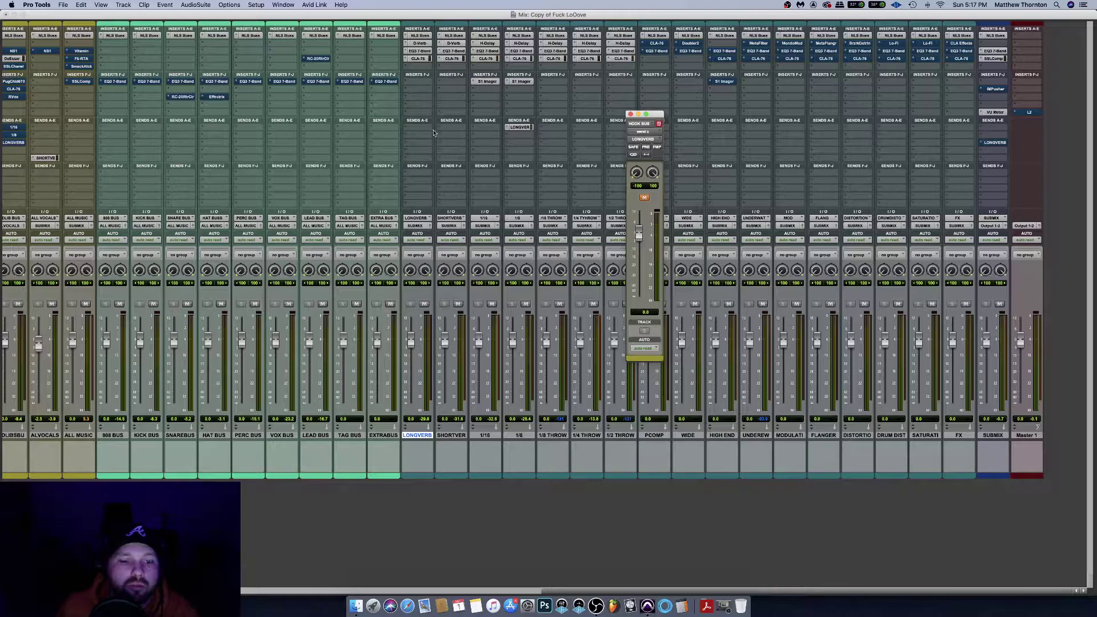
left_click(420, 43)
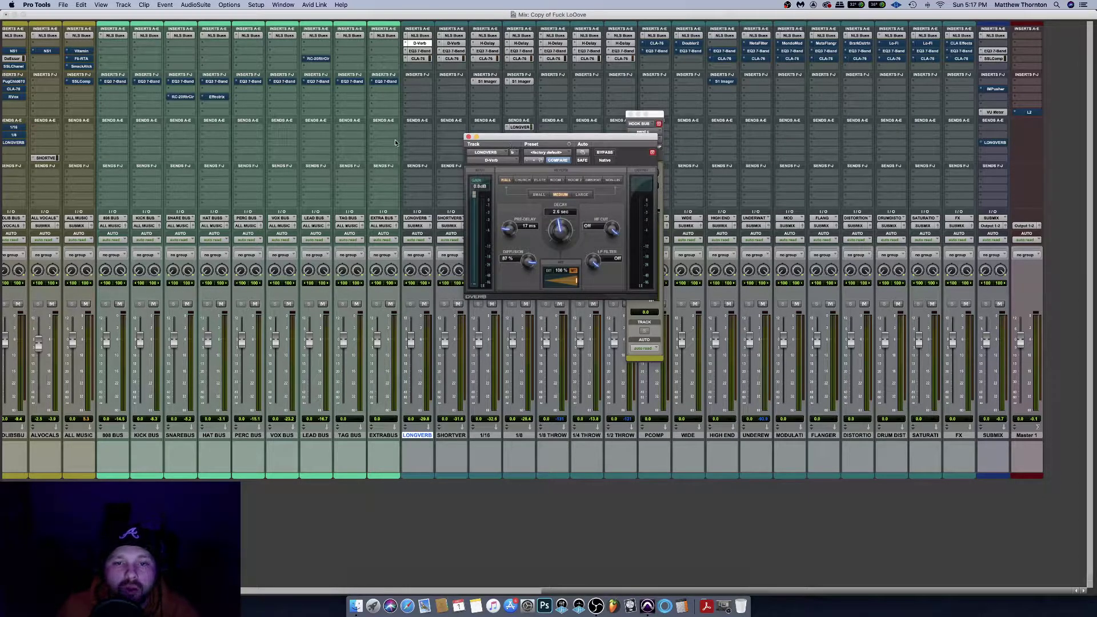
left_click_drag(516, 138, 414, 136)
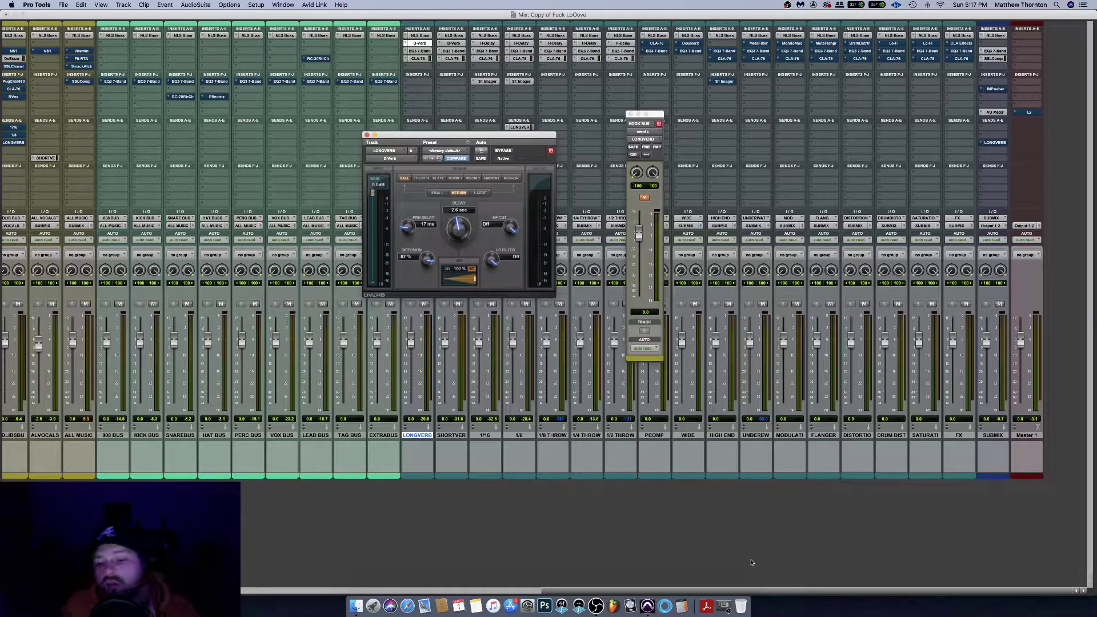
Switch to Calculator, divide 60000 by 188, and halve the result to work out a tempo-based reverb time
left_click(681, 605)
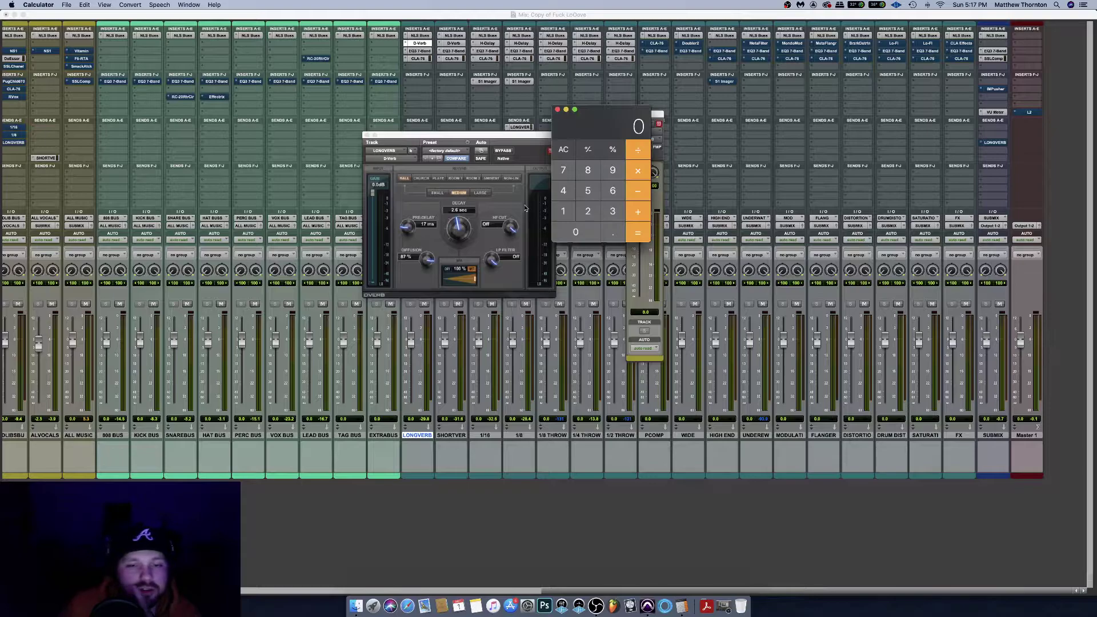
left_click(613, 191)
type("0000")
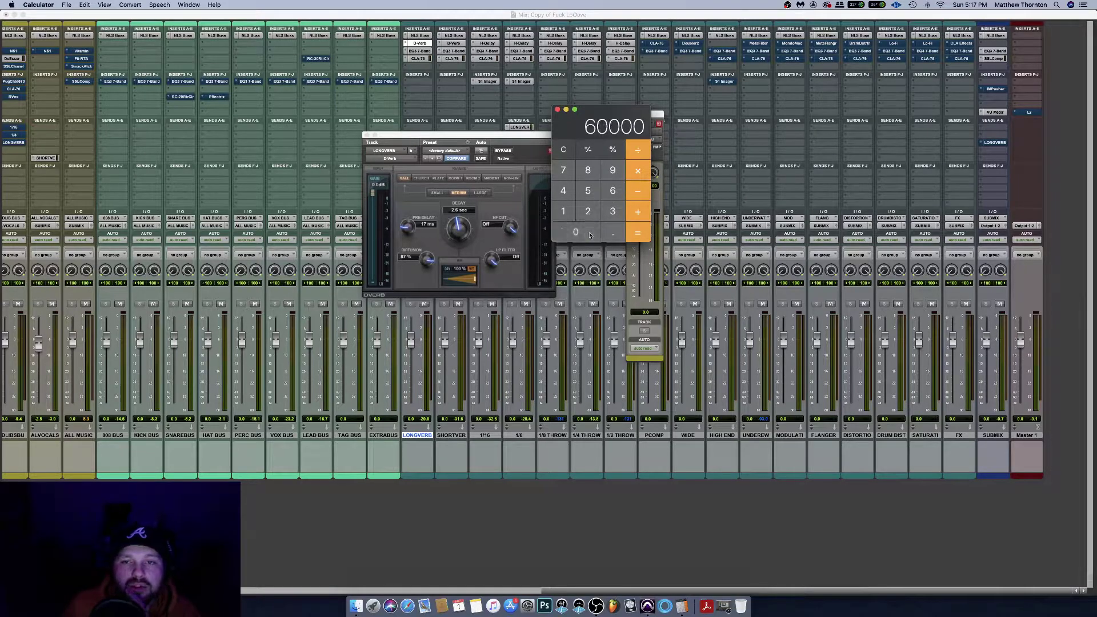
left_click(638, 151)
left_click(563, 211)
left_click(588, 169)
left_click(587, 170)
left_click(644, 236)
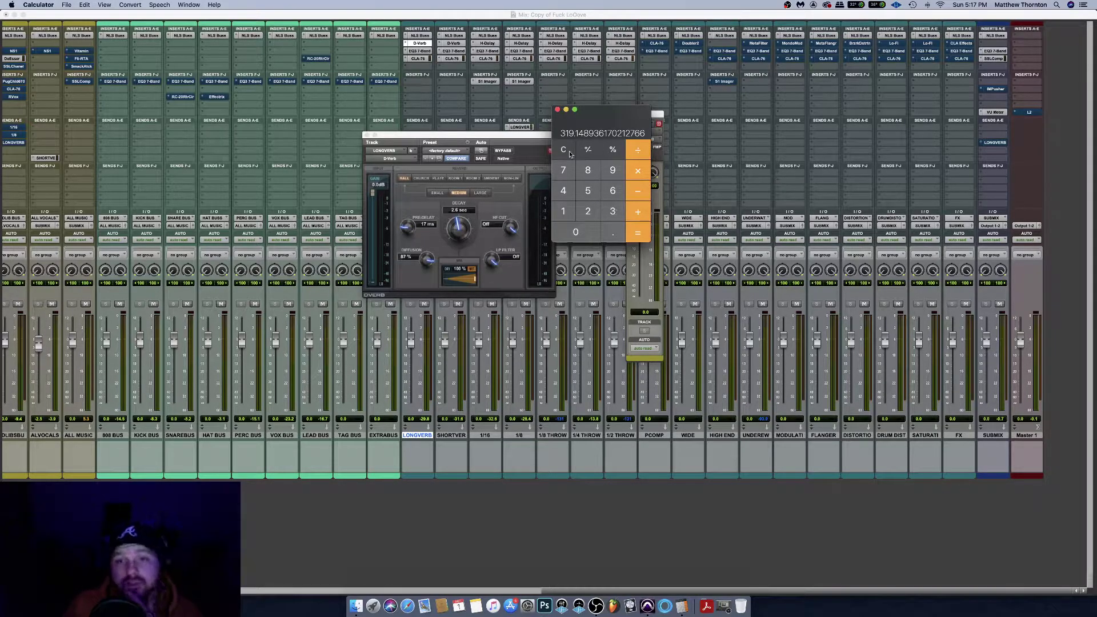
left_click(597, 217)
left_click(637, 233)
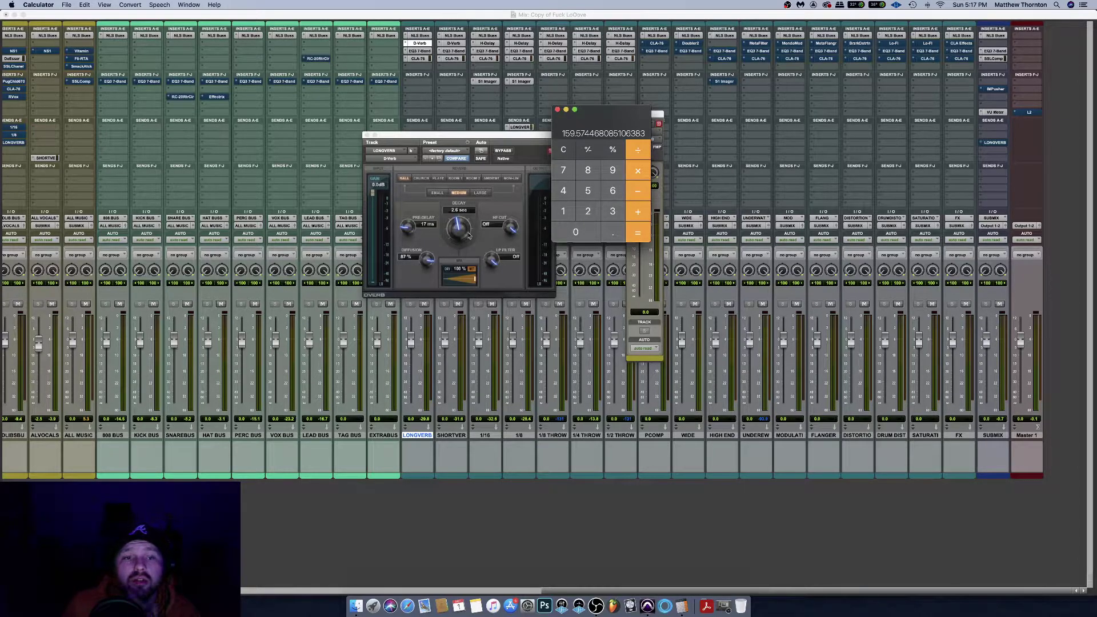
Set the decay of the LONGVERB return's D-Verb to 1.6 sec, checking it against the Calculator result
key("super+q")
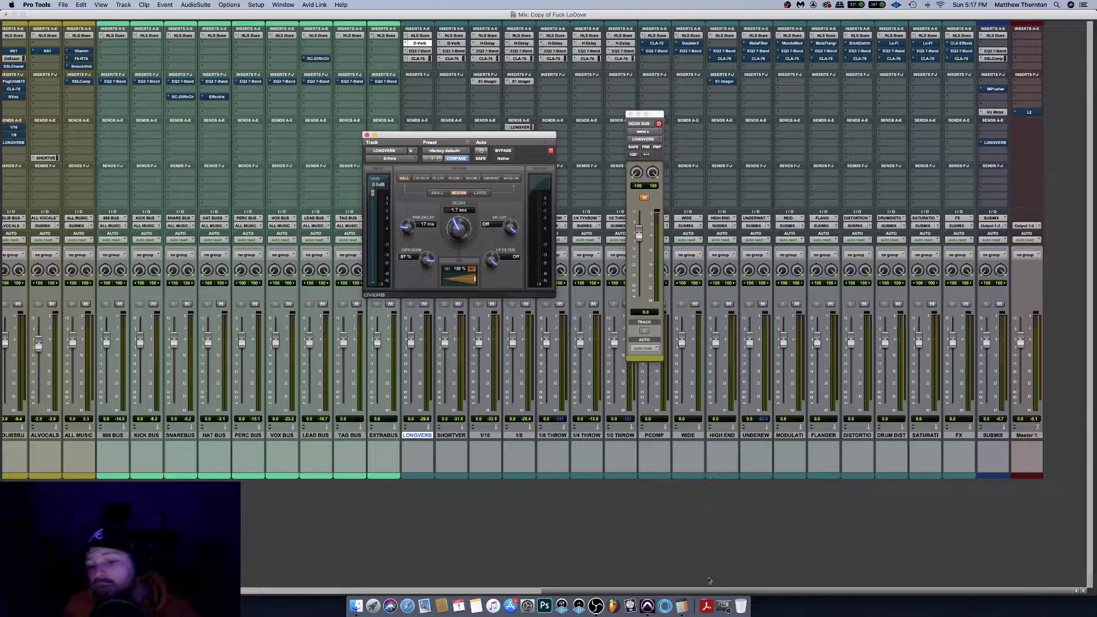
left_click(719, 603)
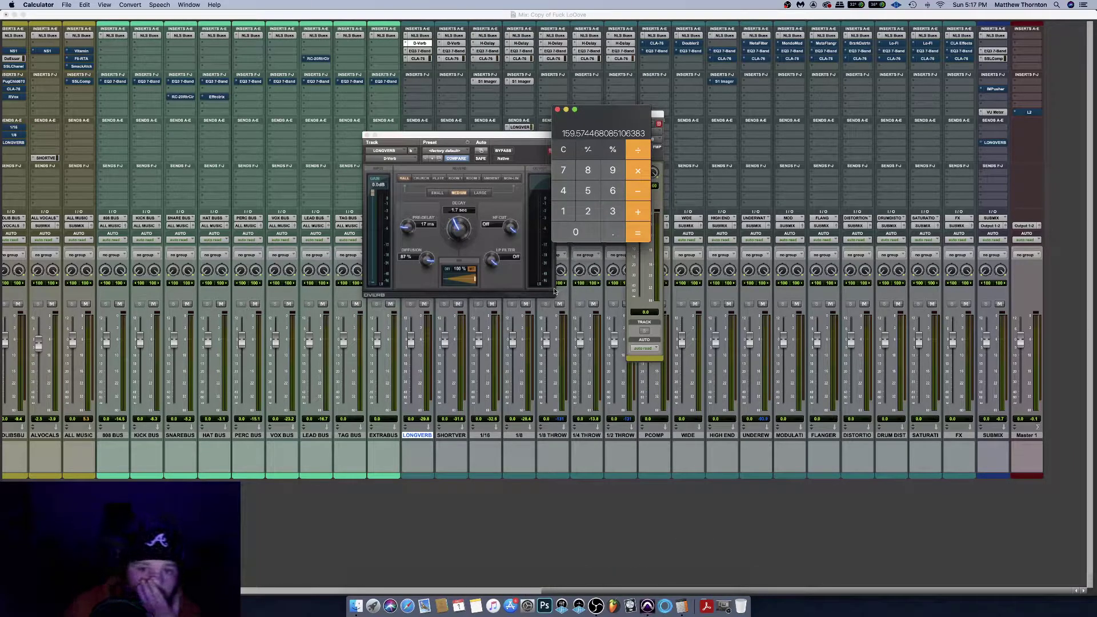
left_click_drag(456, 232, 456, 231)
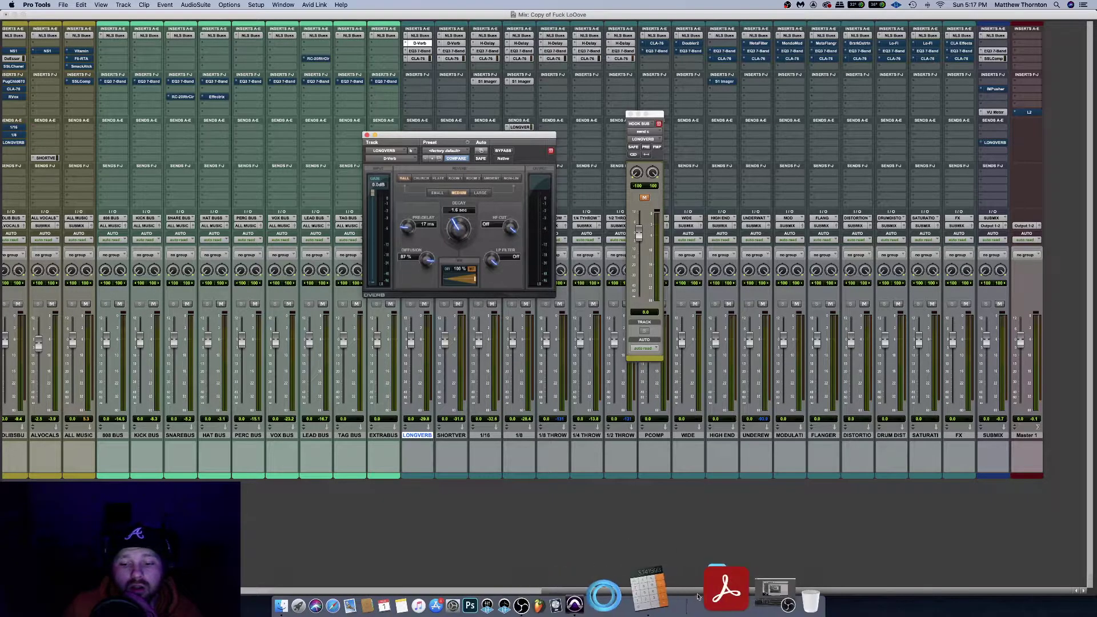
Halve the current Calculator result, return to Pro Tools, and set the pre-delay of the LONGVERB return's D-Verb to 12 ms
left_click(671, 591)
left_click(638, 150)
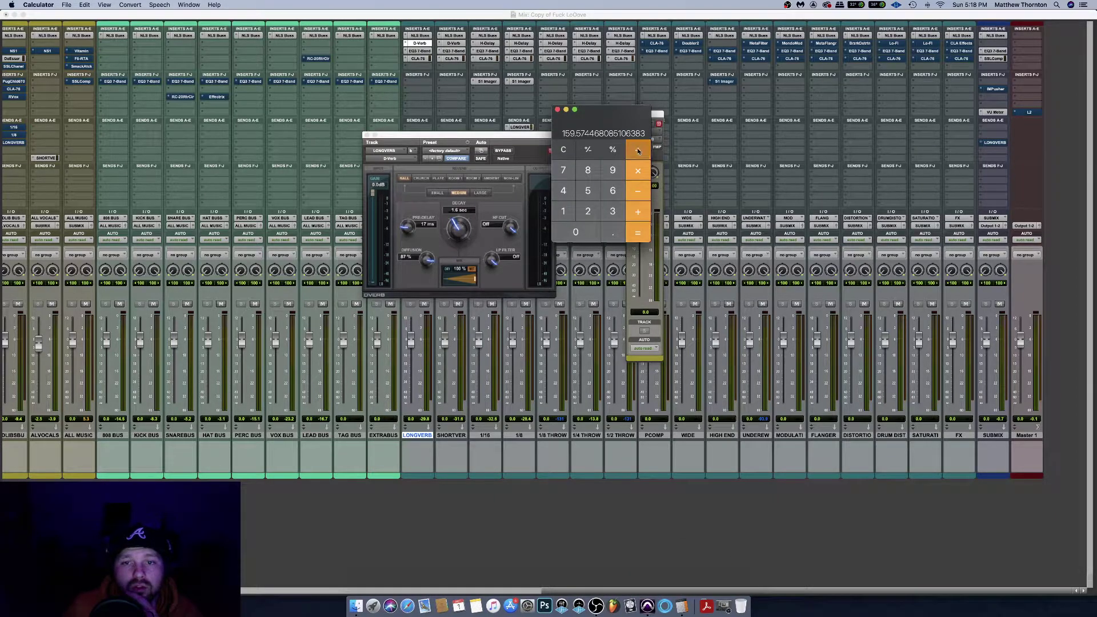
left_click(588, 211)
left_click(638, 232)
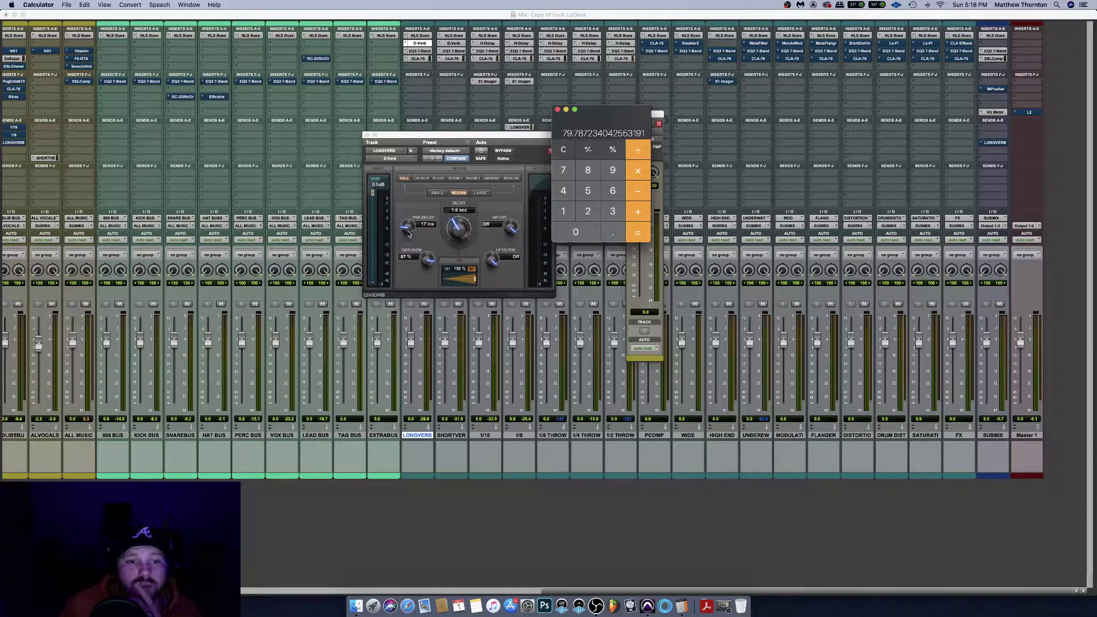
left_click(410, 235)
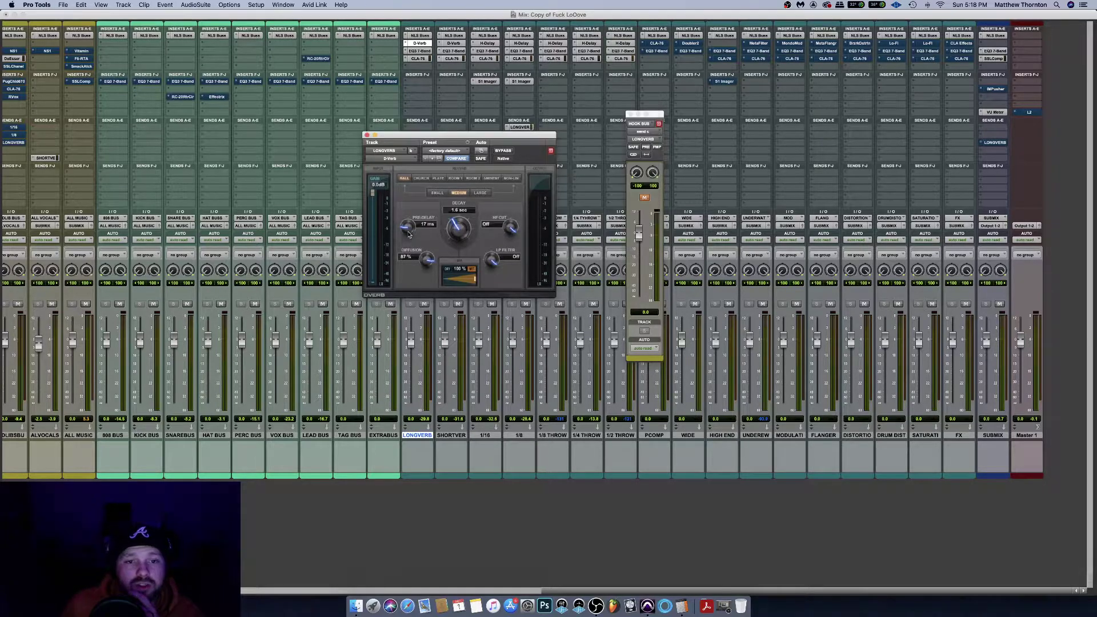
left_click(367, 135)
Set the SHORTVERB return's D-Verb to an 80 ms pre-delay and 1.6 sec decay, checking against the Calculator result
left_click(454, 43)
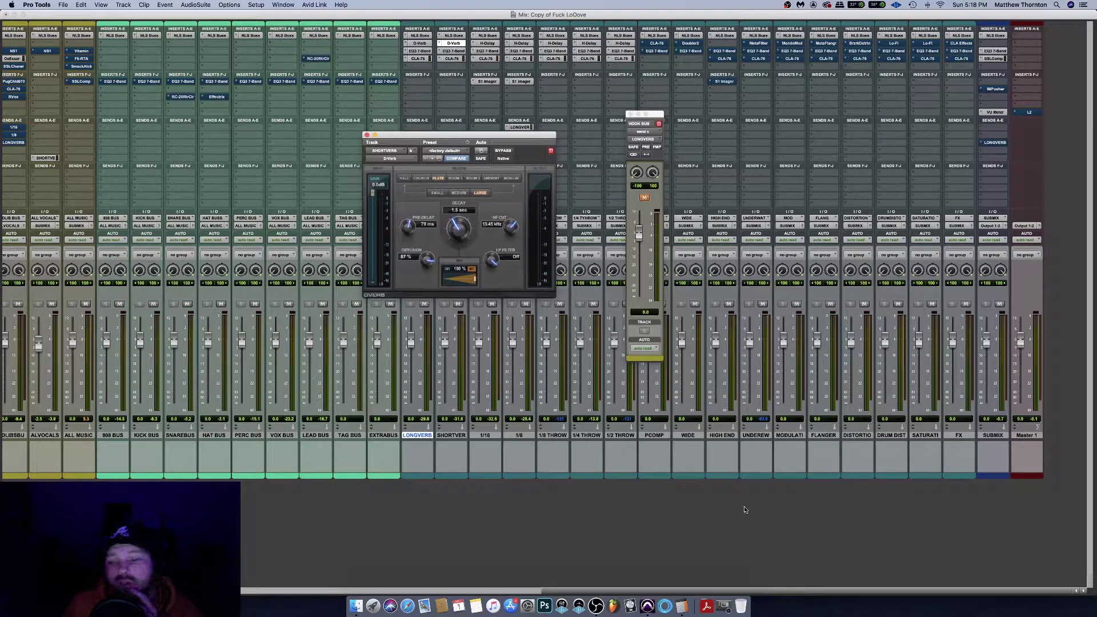
left_click(681, 606)
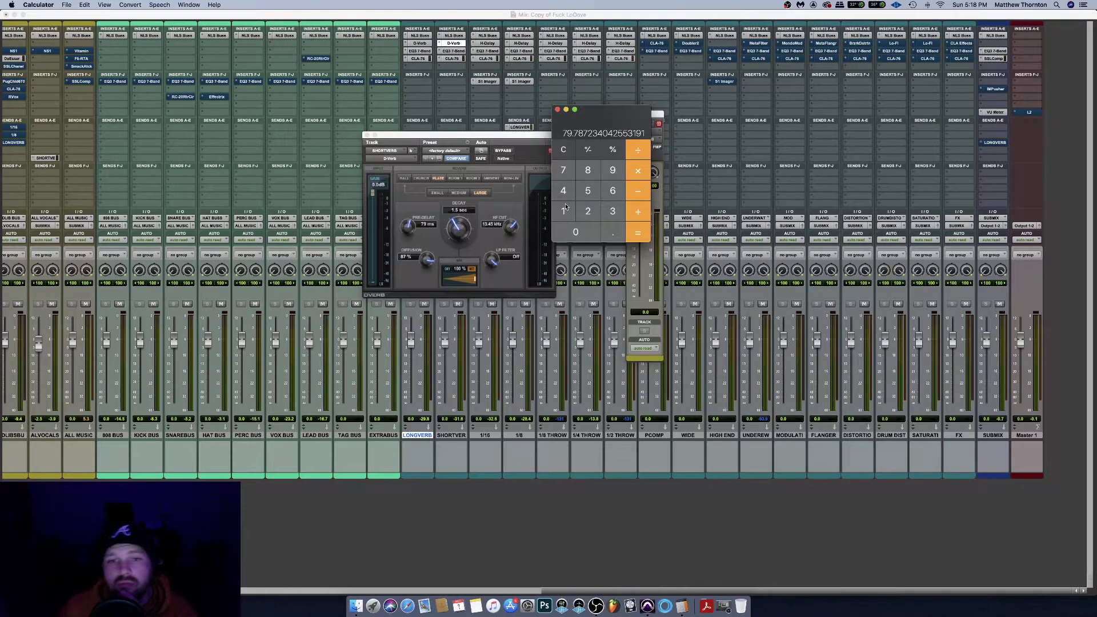
left_click(413, 233)
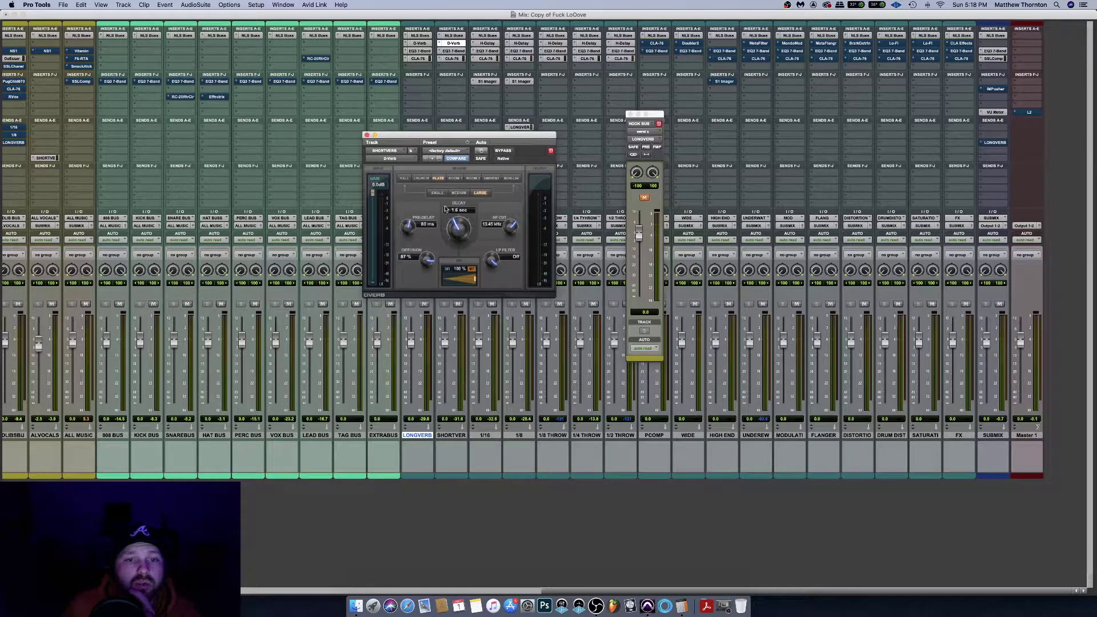
left_click(367, 135)
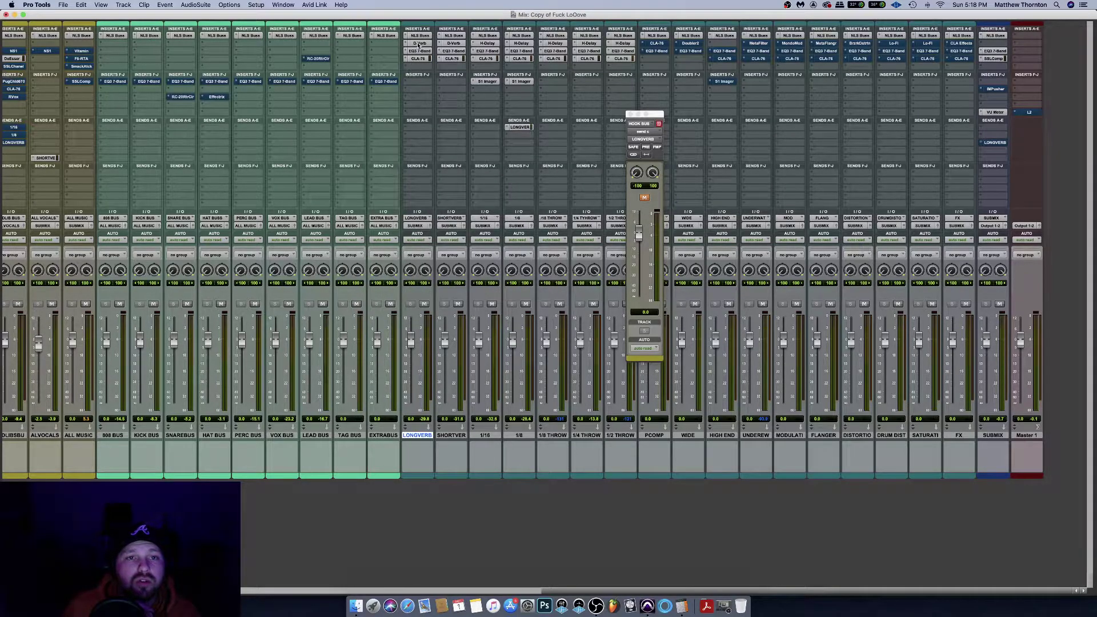
Set the decay of the LONGVERB return's D-Verb to 2.6 sec, and review the SHORTVERB return's D-Verb
left_click(419, 44)
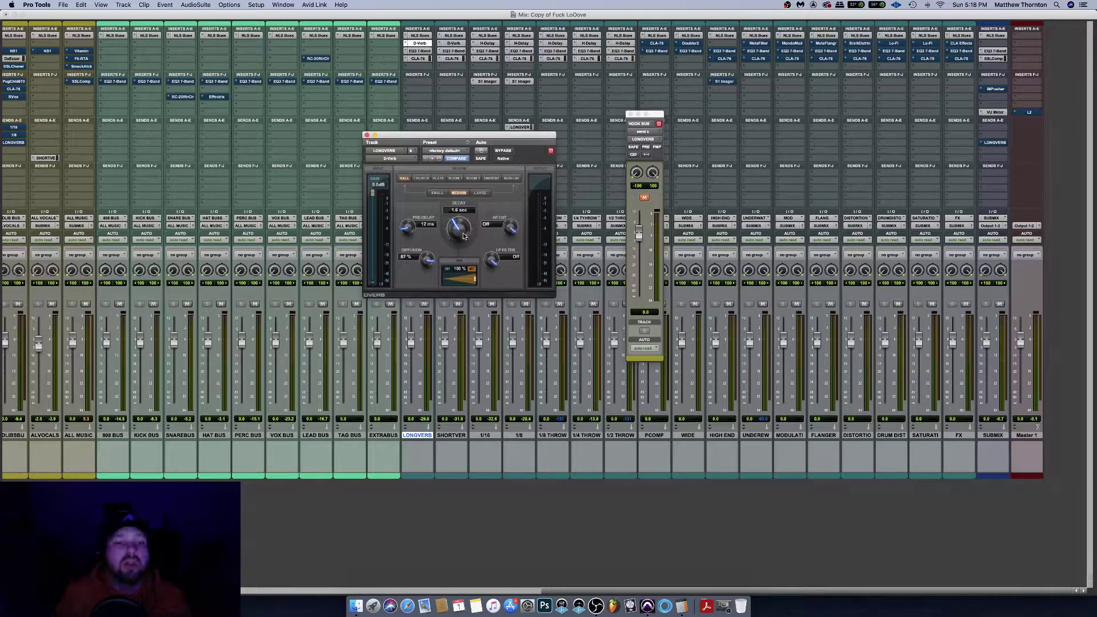
left_click_drag(463, 234, 465, 268)
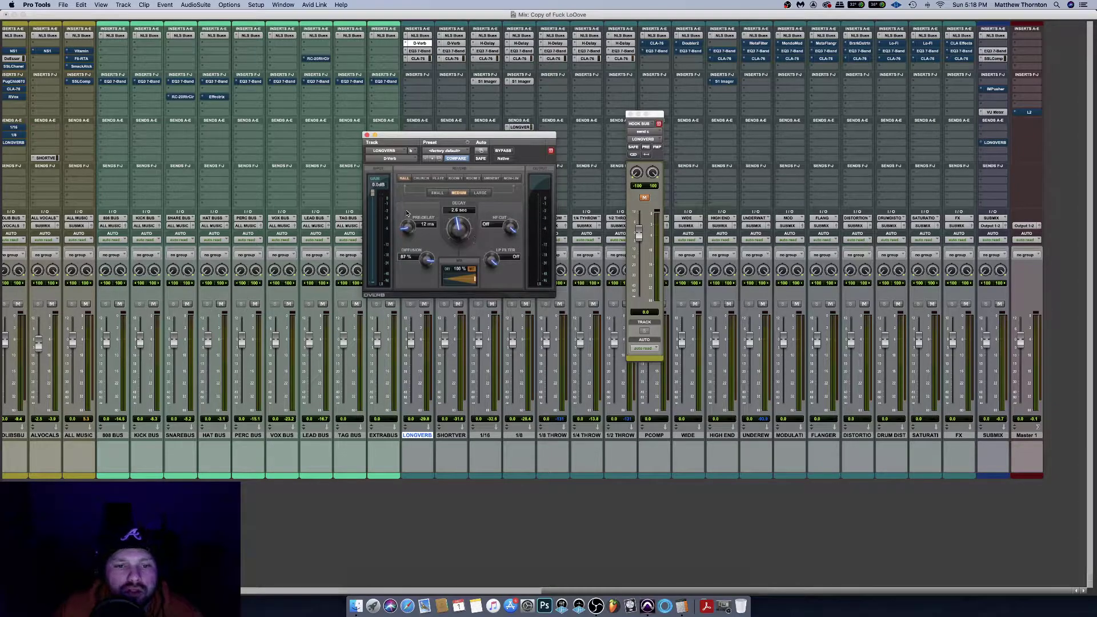
left_click(367, 135)
left_click(449, 43)
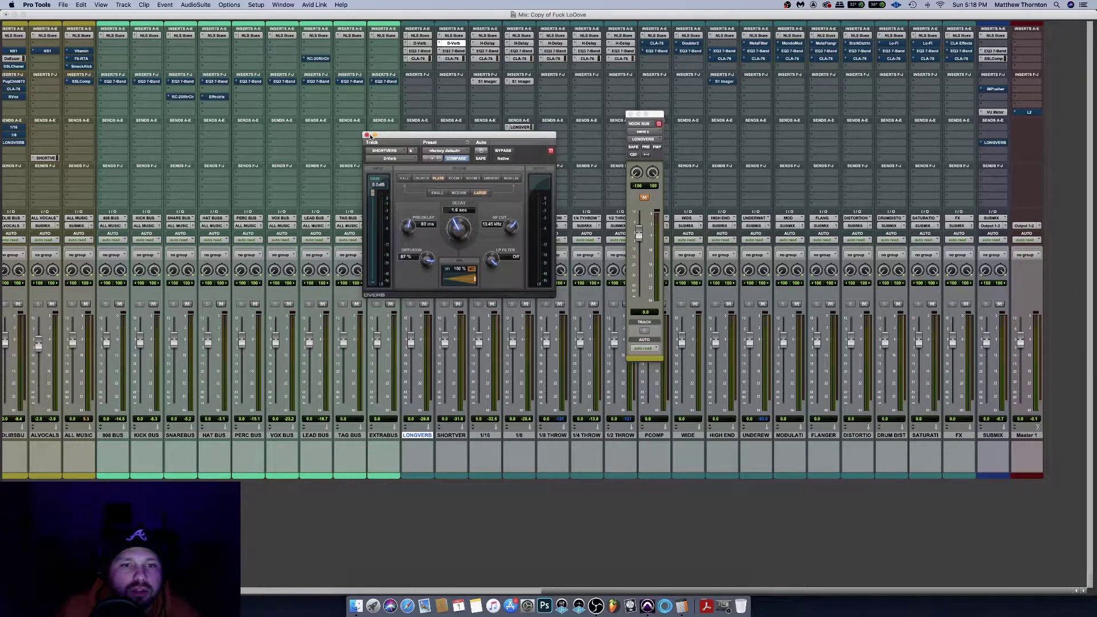
left_click(367, 135)
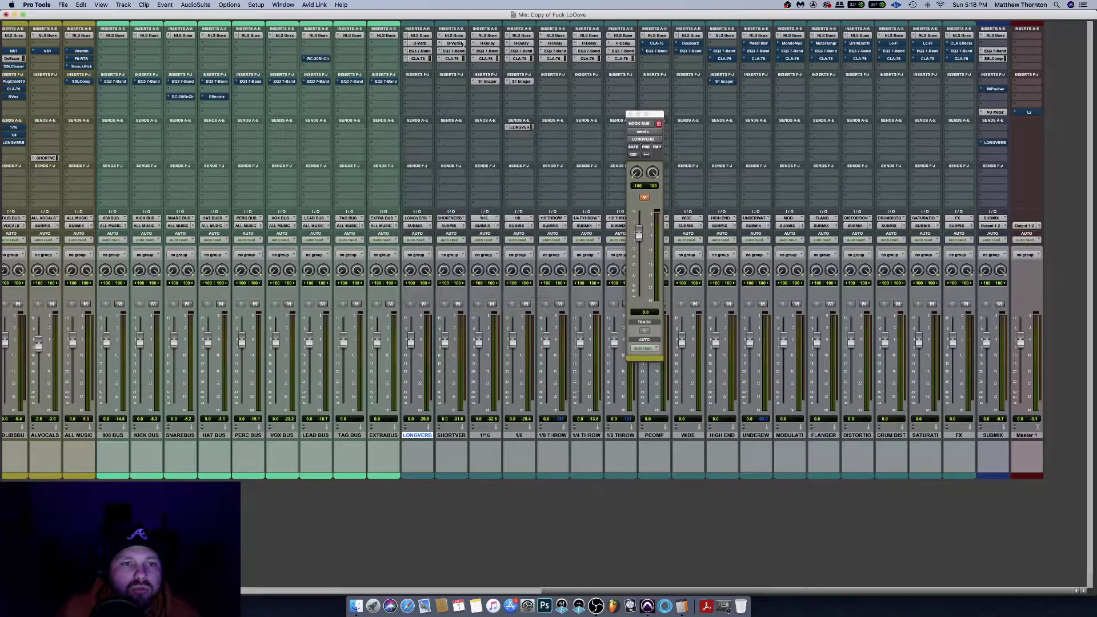
Set the LONGVERB return's EQ high-pass to 437.1 Hz and low-pass to 5.17 kHz, and review the SHORTVERB return's EQ
left_click(420, 51)
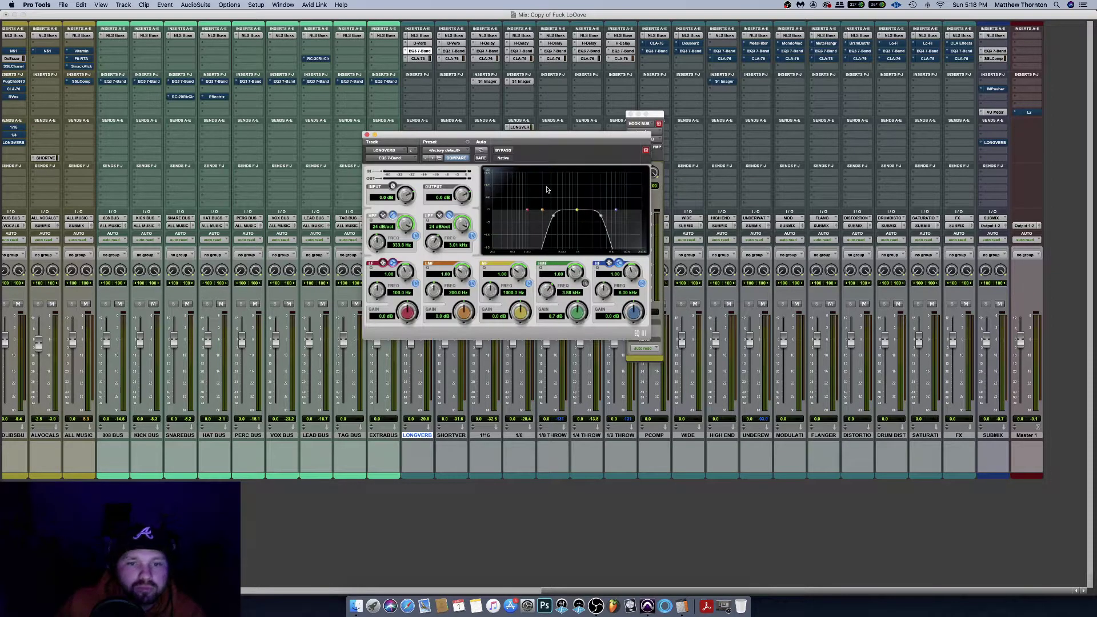
left_click_drag(377, 248, 377, 245)
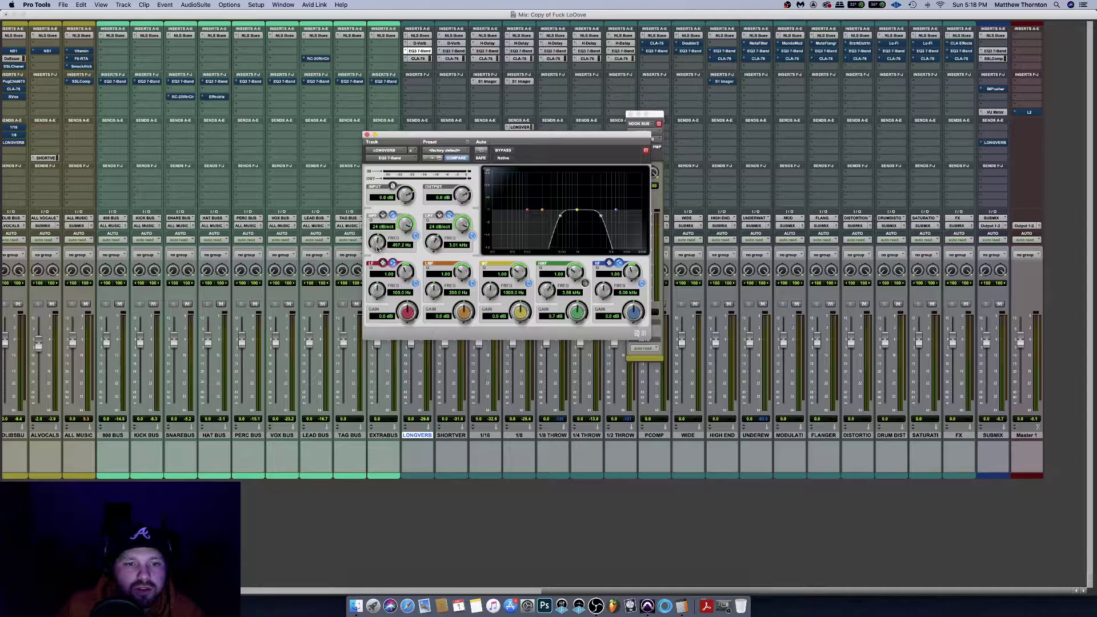
left_click_drag(377, 250, 437, 236)
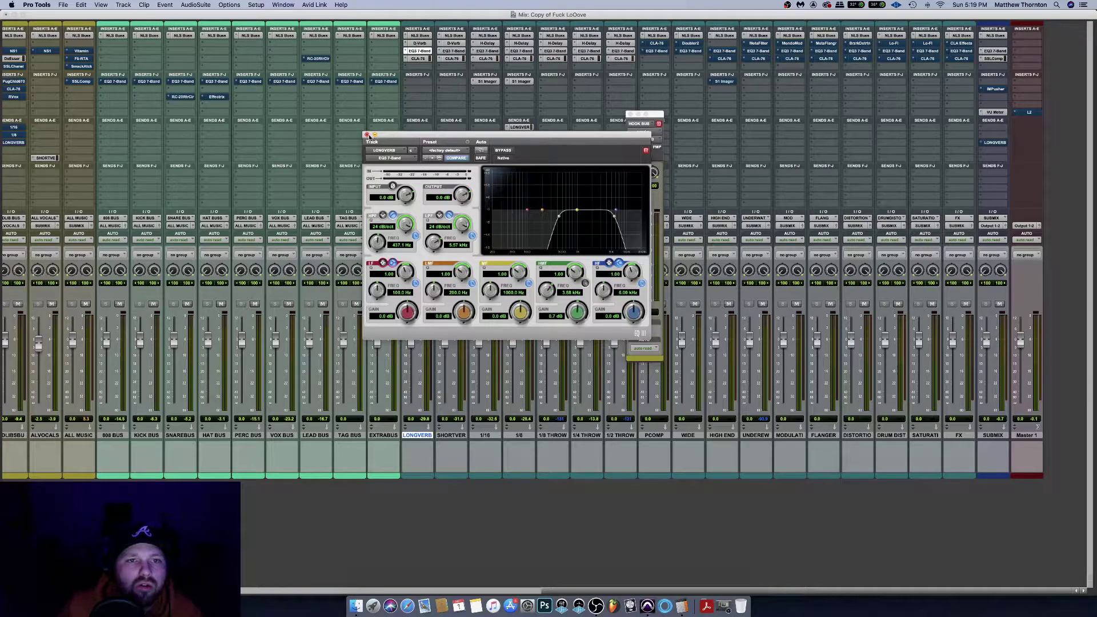
left_click(367, 134)
left_click(456, 53)
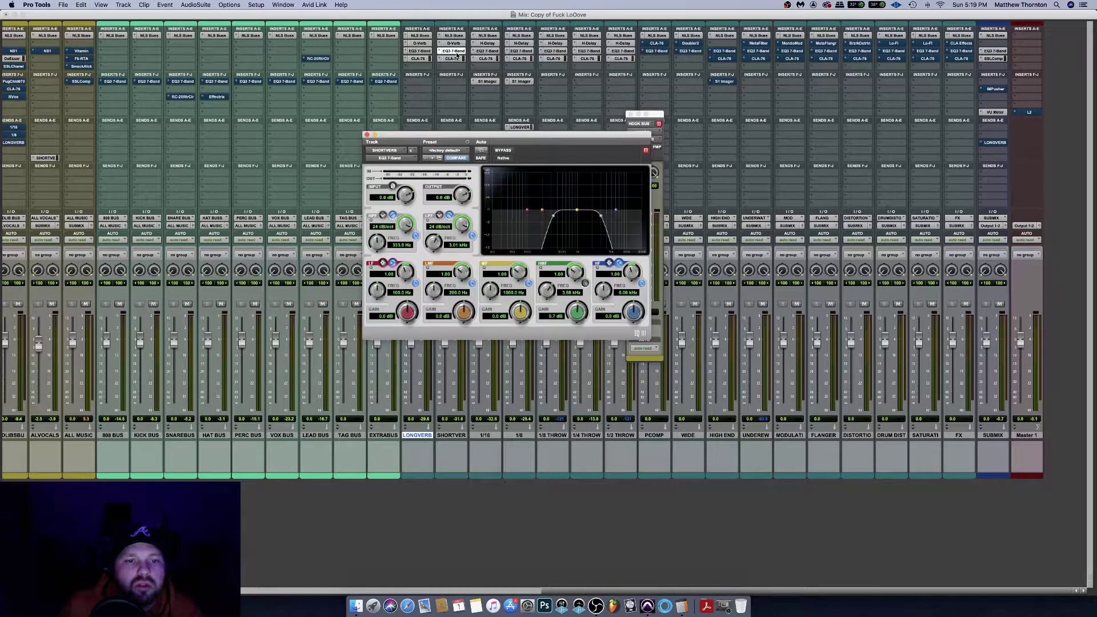
left_click(367, 134)
Unmute the HOOK BUS send to LONGVERB, and set the return's EQ to 389.5 Hz high-pass, 3.84 kHz low-pass and a 1.5 dB boost at 4.11 kHz
scroll(375, 142, "left", 10)
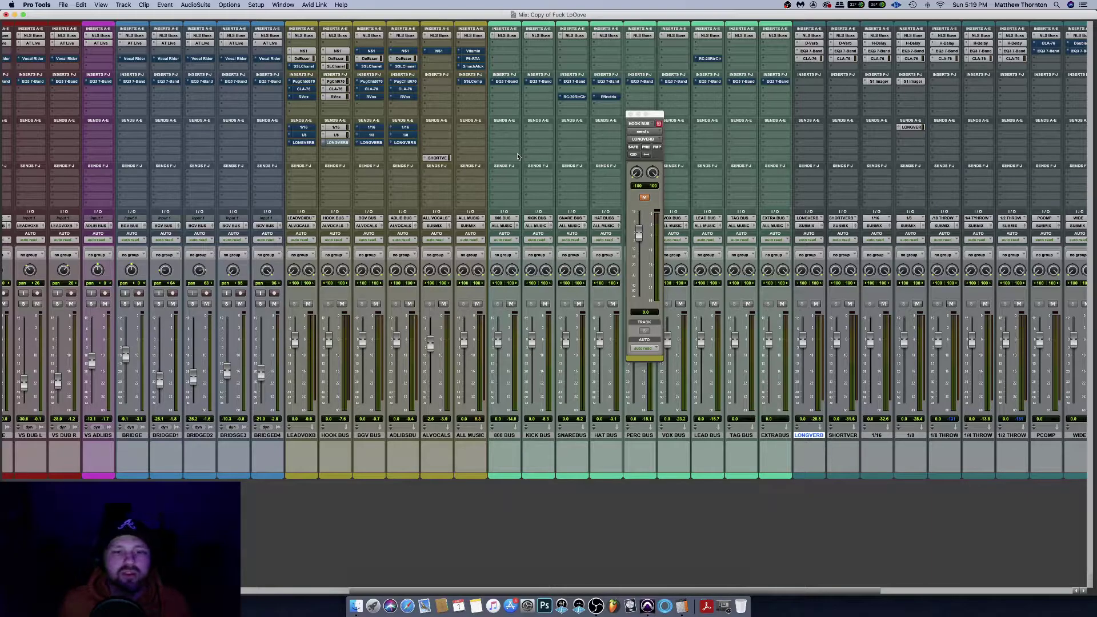
left_click(644, 198)
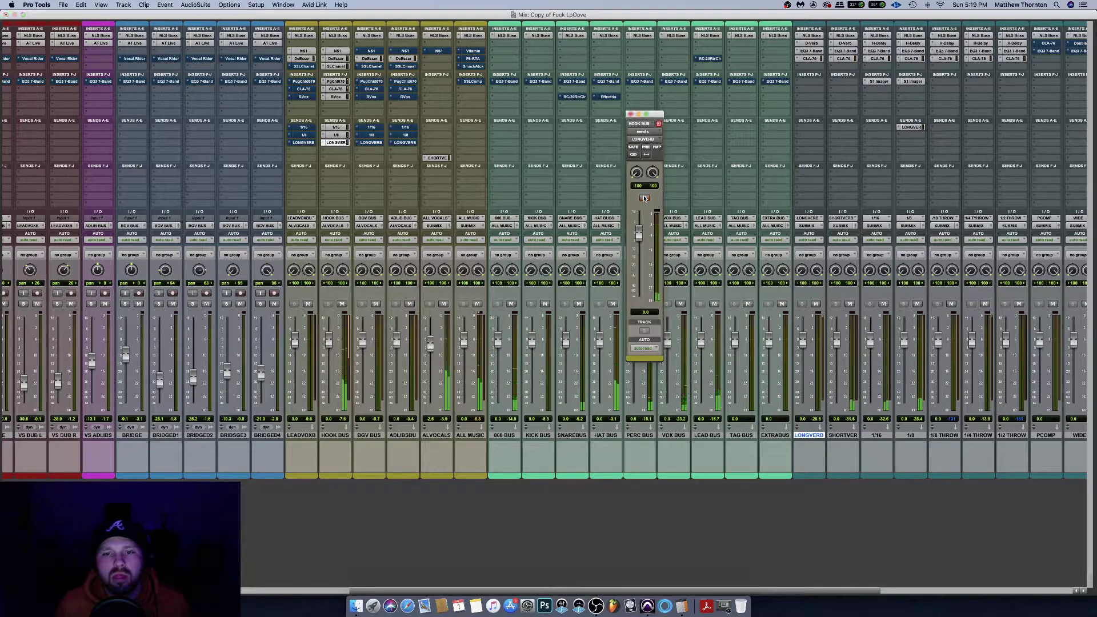
scroll(502, 154, "right", 10)
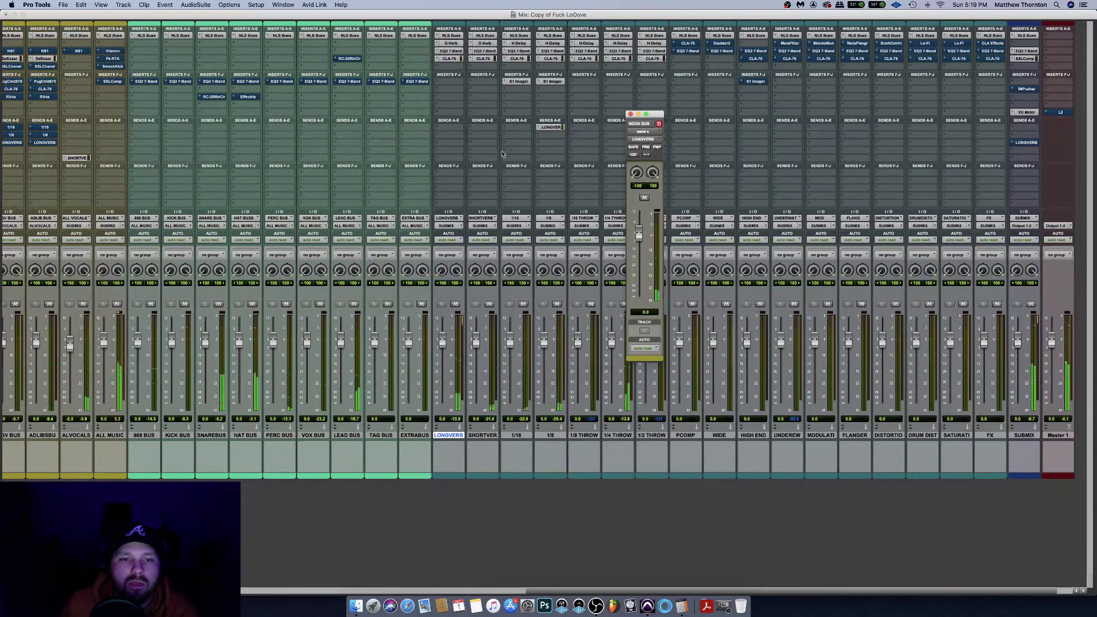
left_click(449, 51)
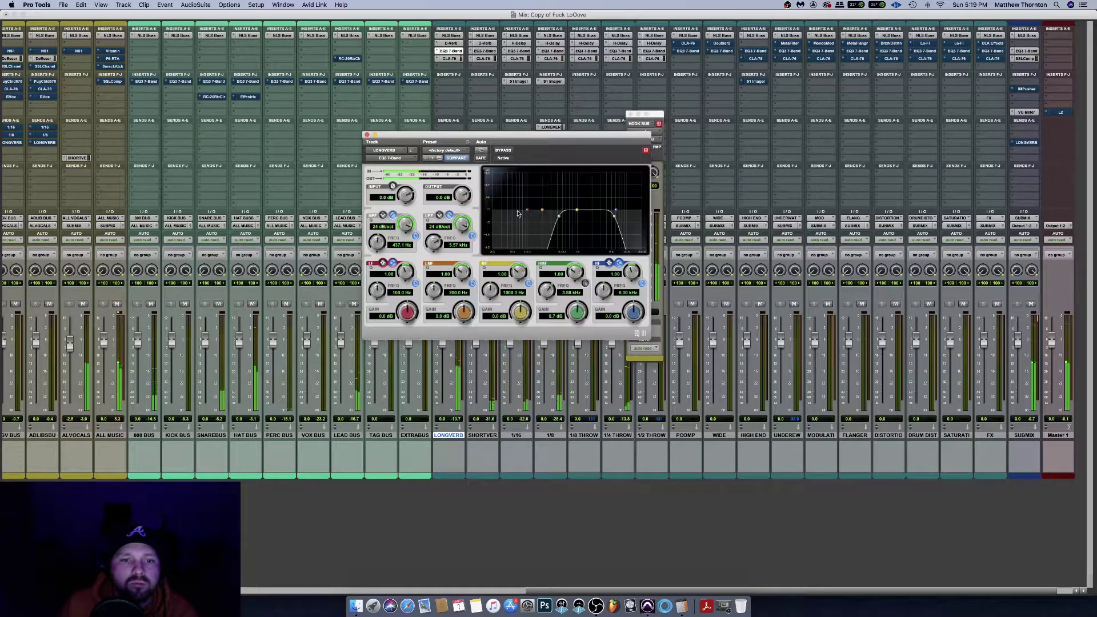
left_click_drag(434, 243, 438, 269)
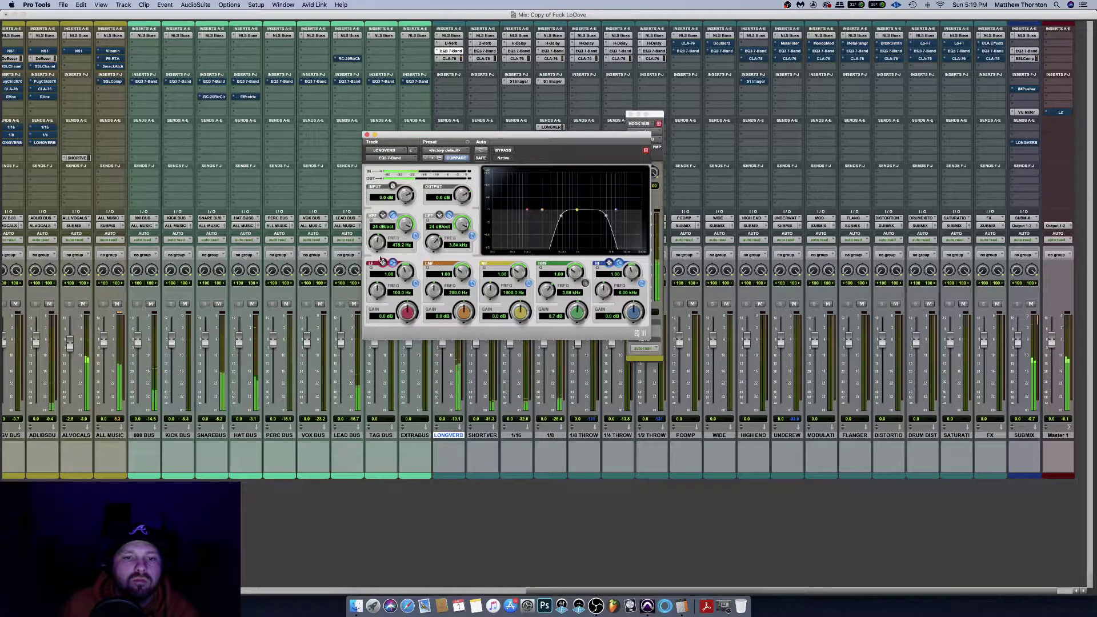
left_click_drag(377, 244, 374, 262)
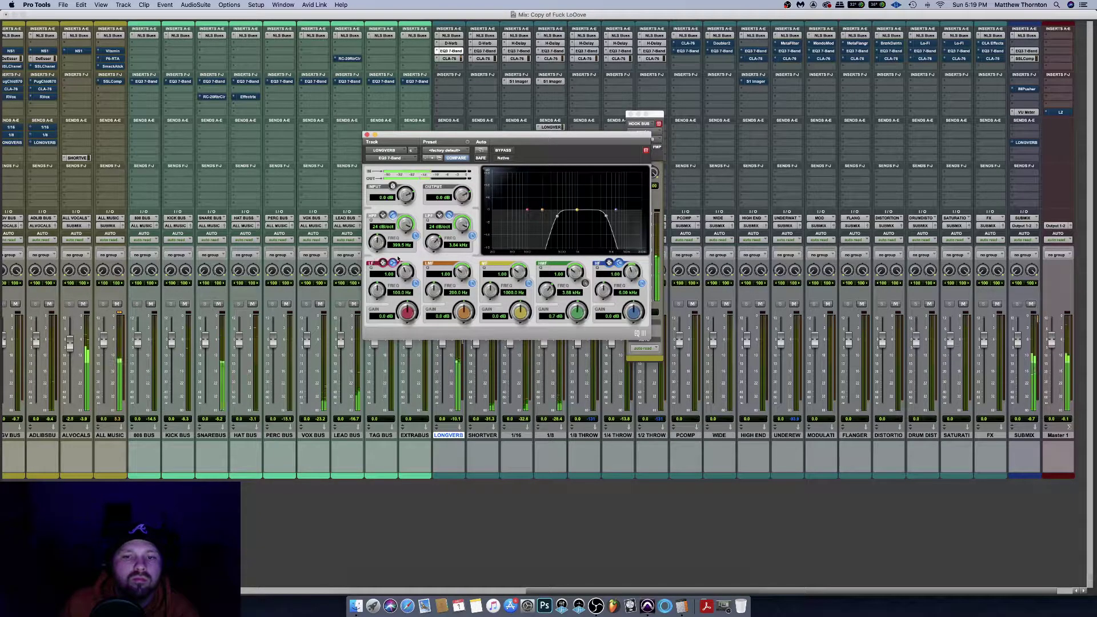
mouse_move(577, 311)
left_mouse_down()
mouse_move(578, 294)
mouse_move(550, 289)
mouse_move(583, 333)
left_mouse_up()
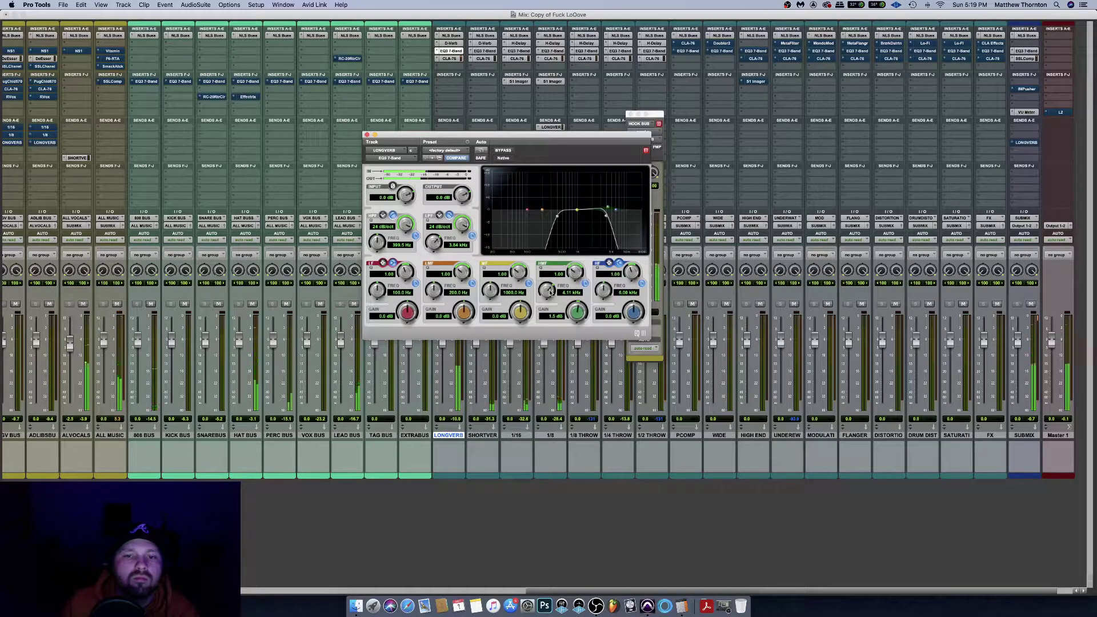
left_click(366, 135)
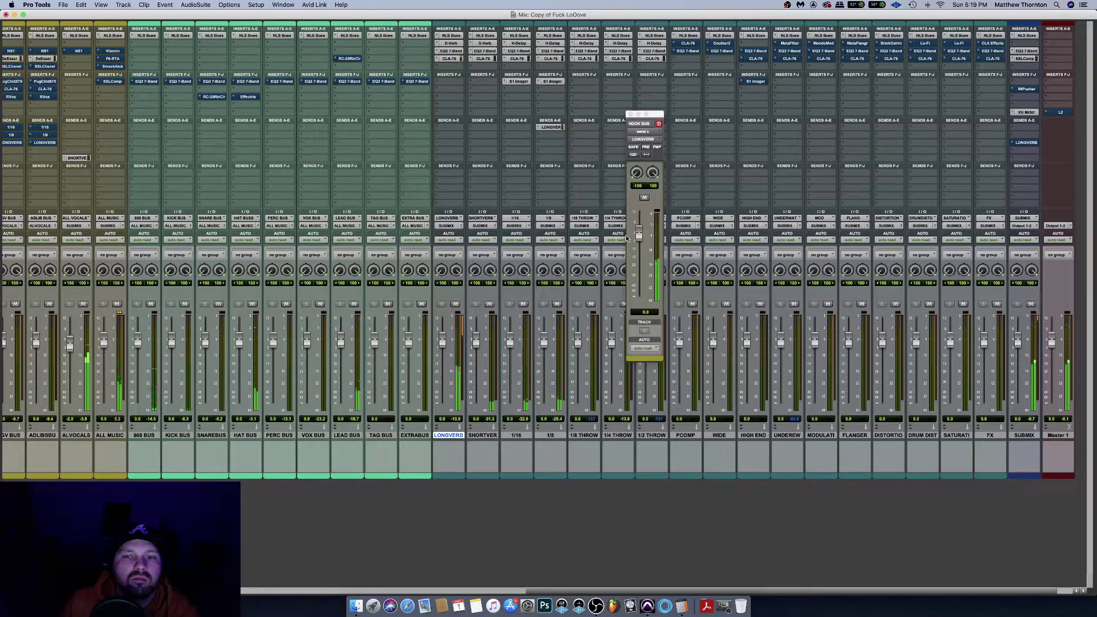
Lower the HOOK BUS send to LONGVERB to about -26 dB and close its send window
left_click_drag(639, 232, 640, 276)
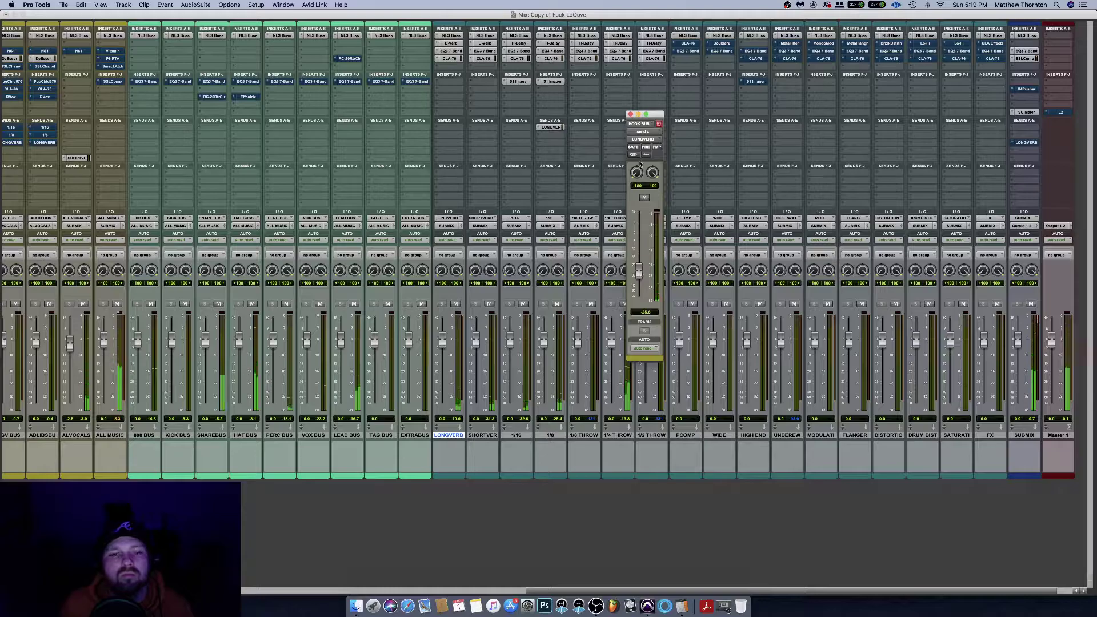
left_click(631, 114)
scroll(378, 169, "left", 10)
scroll(377, 169, "right", 3)
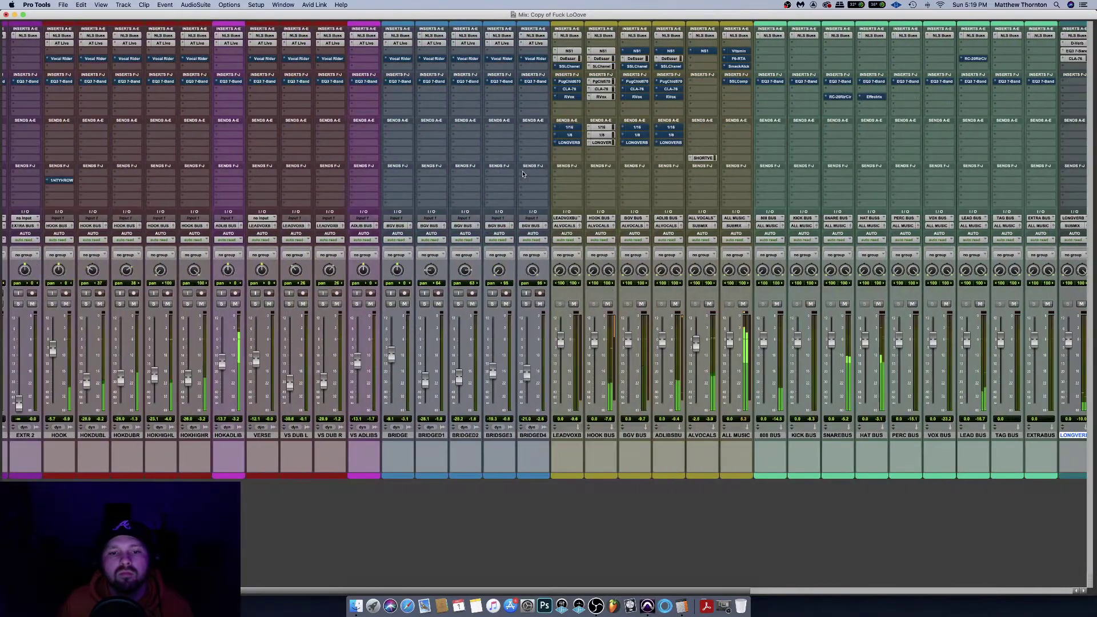
scroll(522, 174, "right", 3)
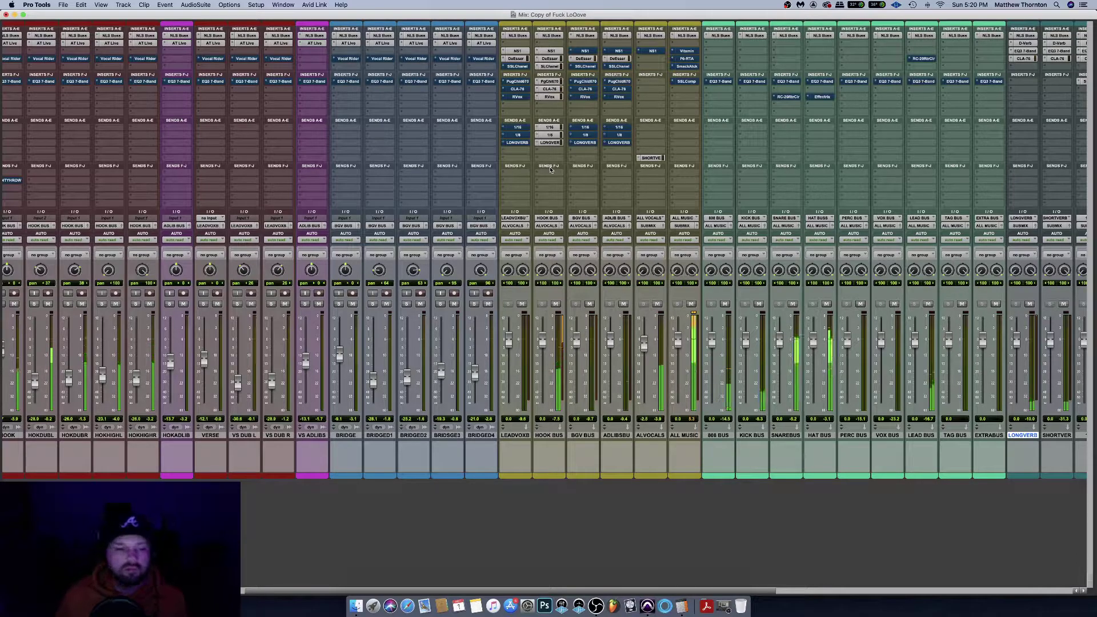
scroll(867, 151, "right", 10)
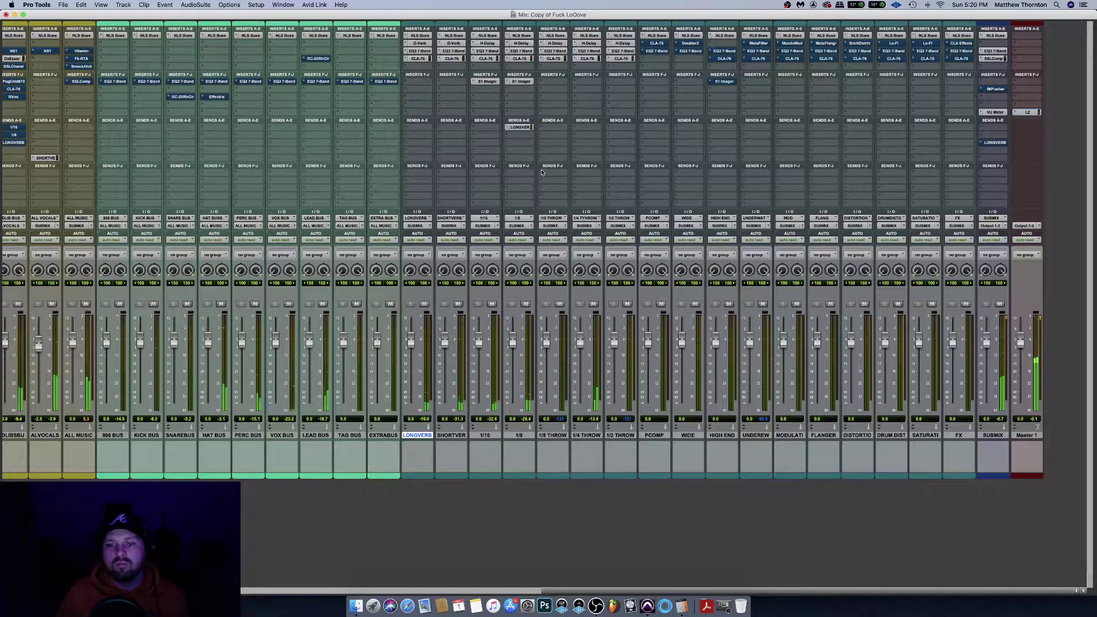
scroll(545, 169, "left", 15)
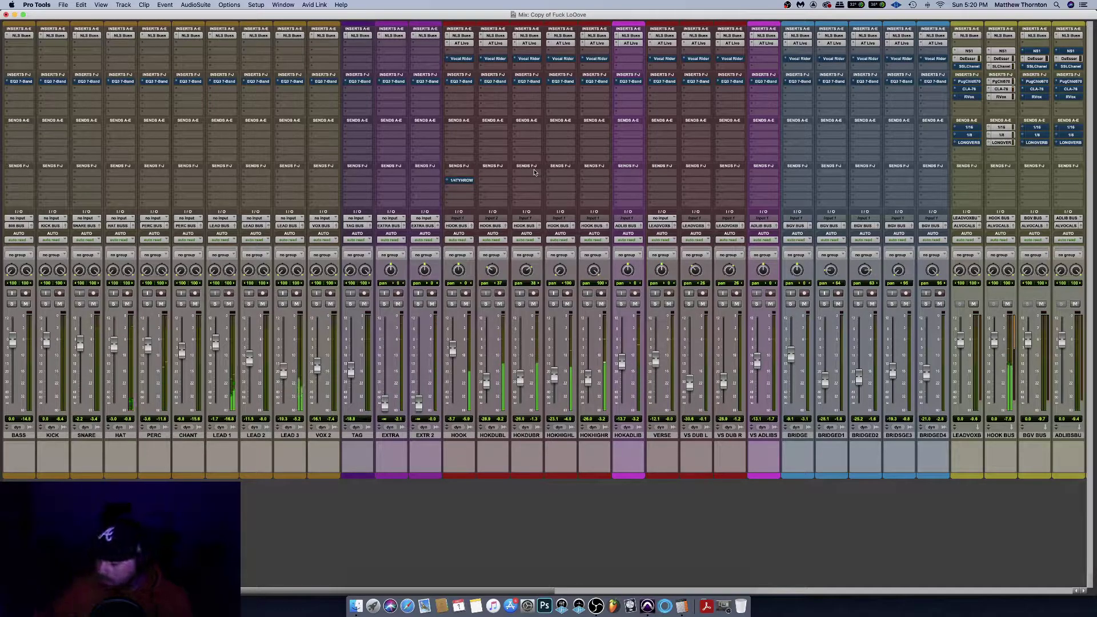
scroll(589, 167, "right", 3)
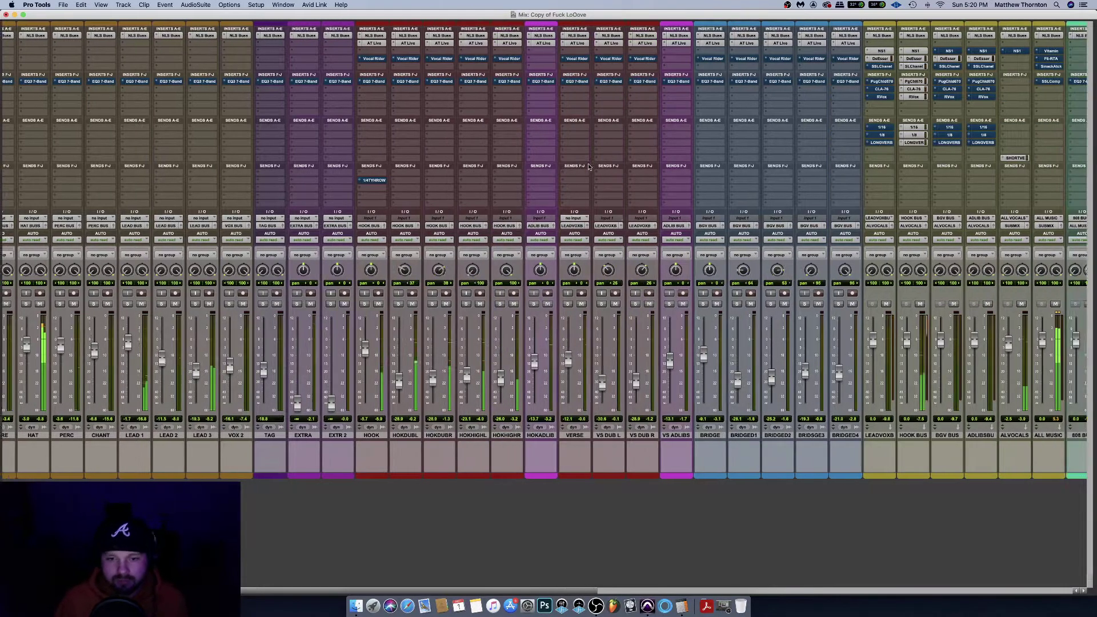
Switch the CLA-76 compressor on the LONGVERB return to the Bluey revision and close the plug-in
scroll(589, 166, "right", 10)
left_click(955, 59)
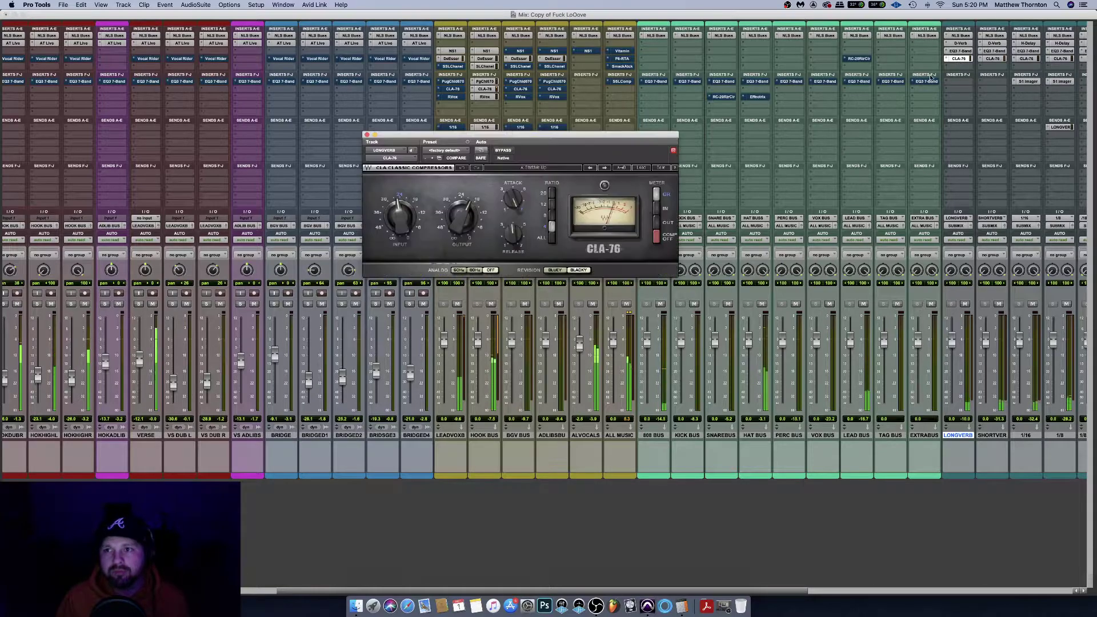
mouse_move(416, 229)
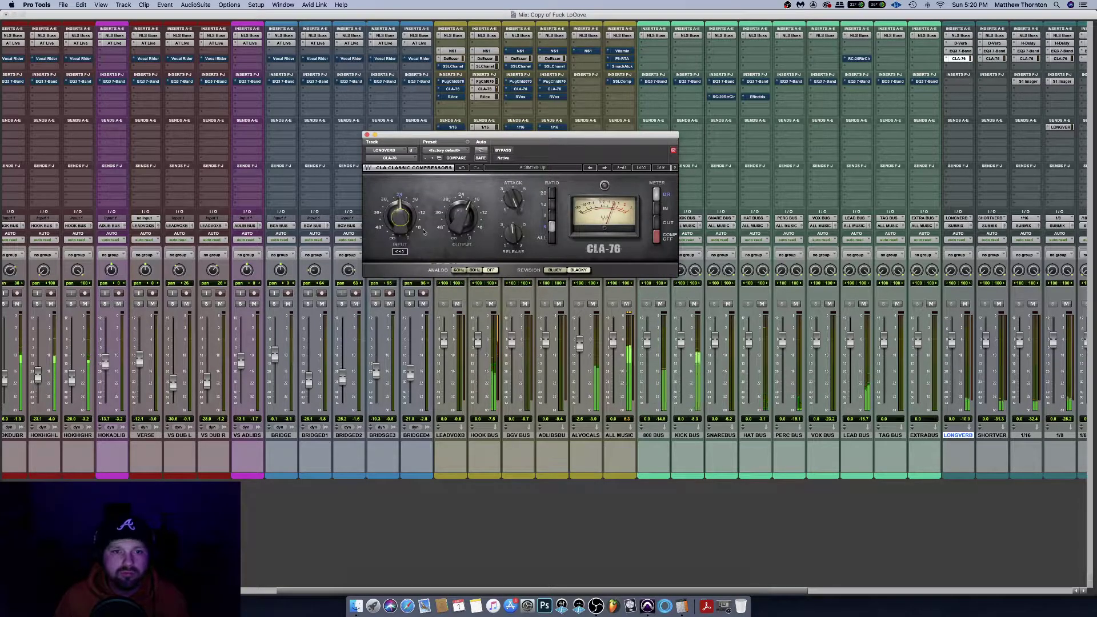
left_click(557, 271)
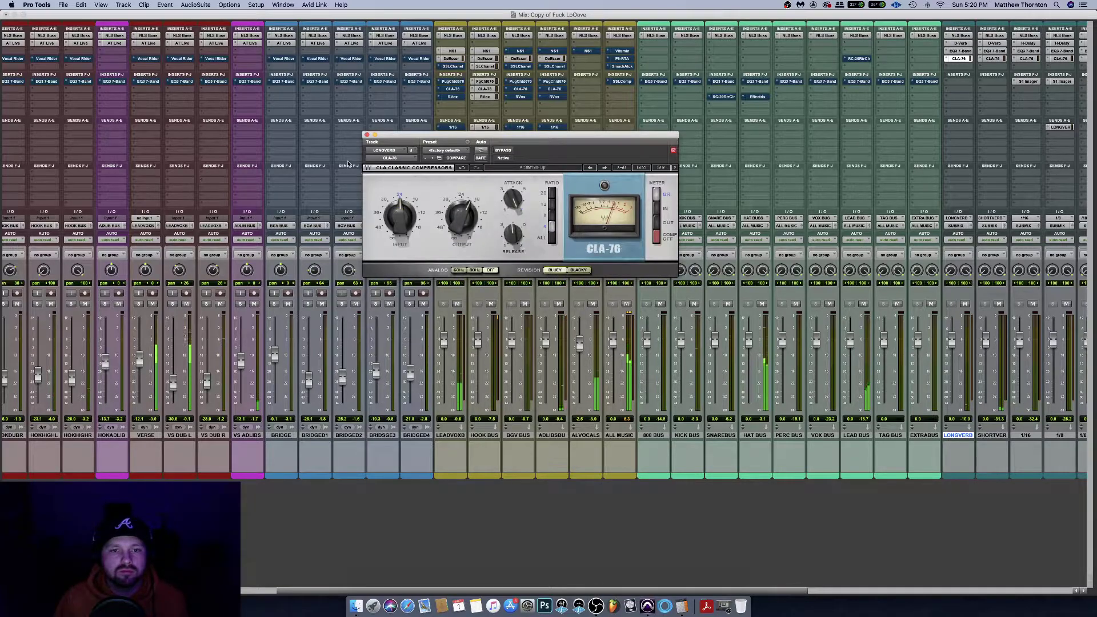
left_click(367, 135)
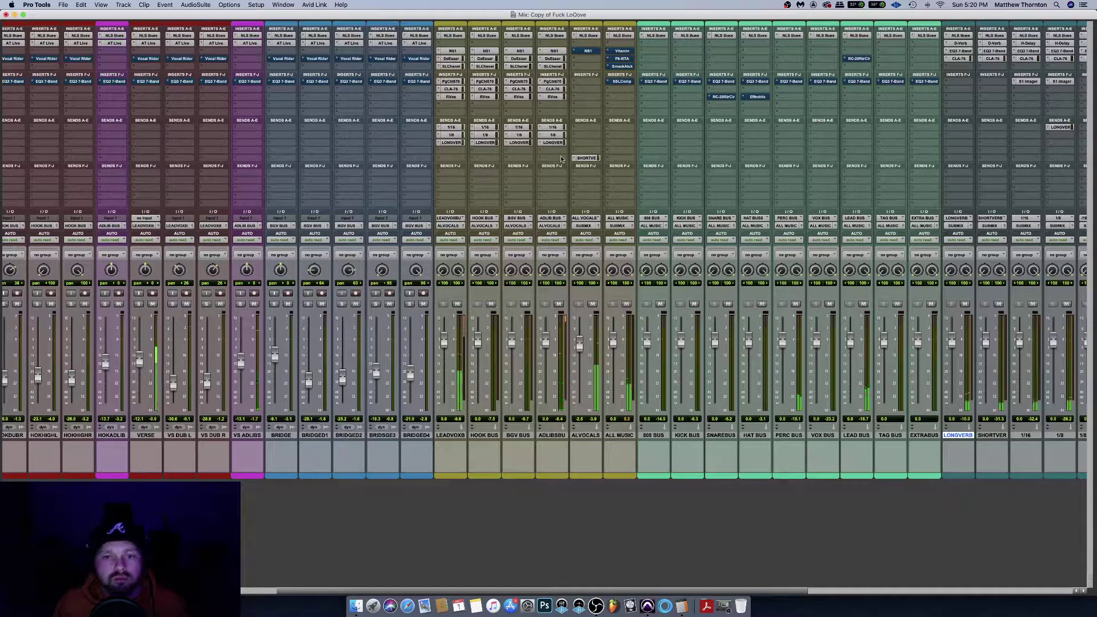
Check the level of the ADLIBSBUS send to LONGVERB and close its send window
left_click(550, 142)
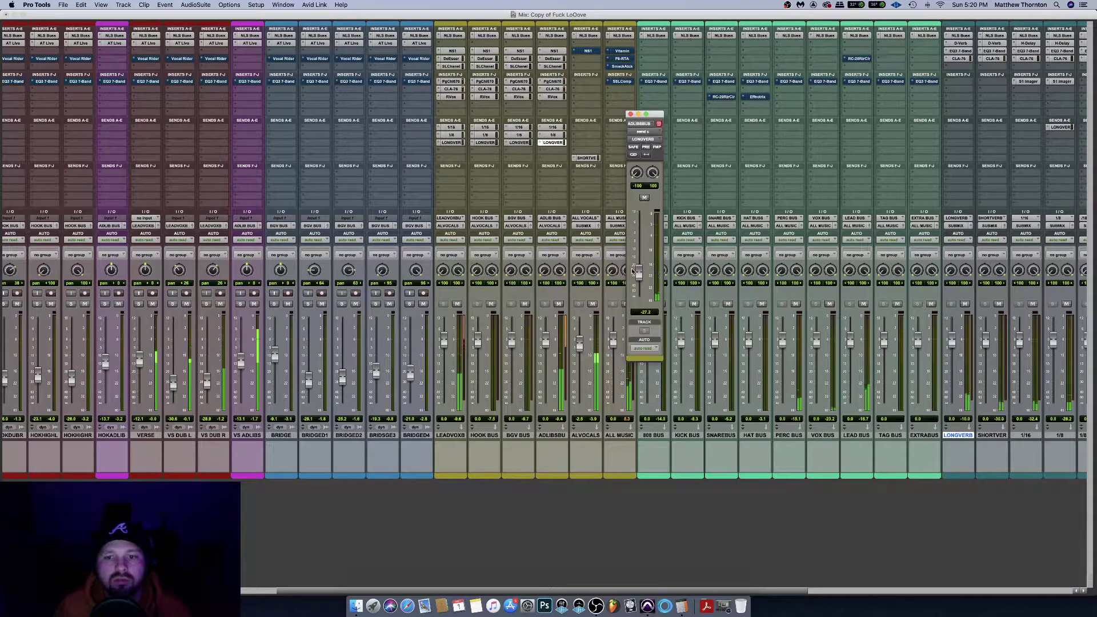
left_click(630, 115)
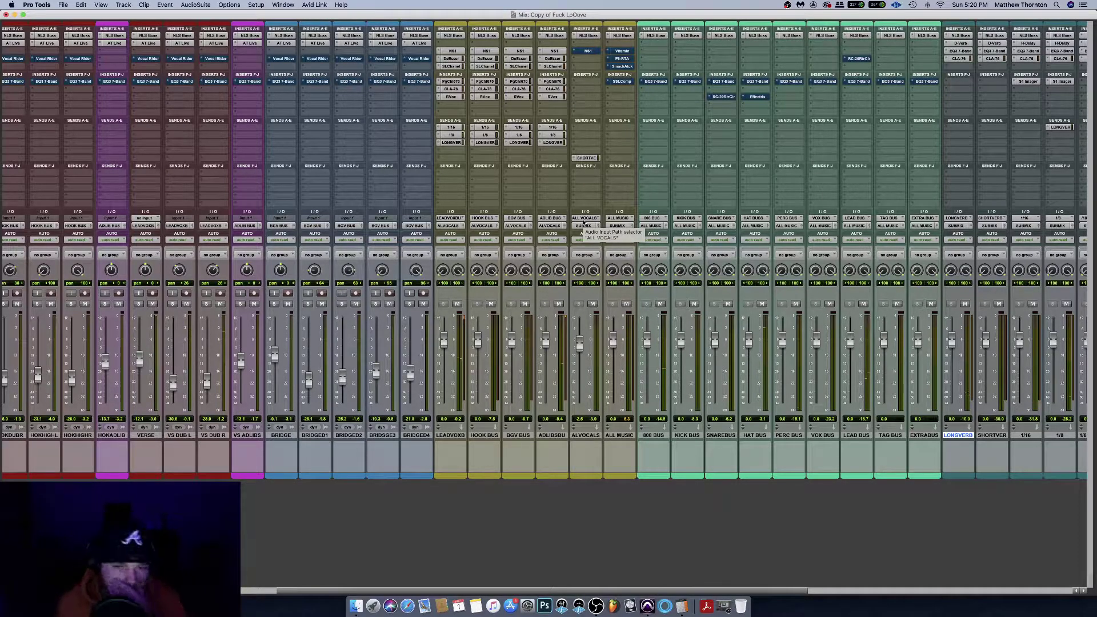
Examine the mixer channels, then the hook, verse, adlib and bridge vocal clips along the Edit window timeline
scroll(508, 189, "left", 10)
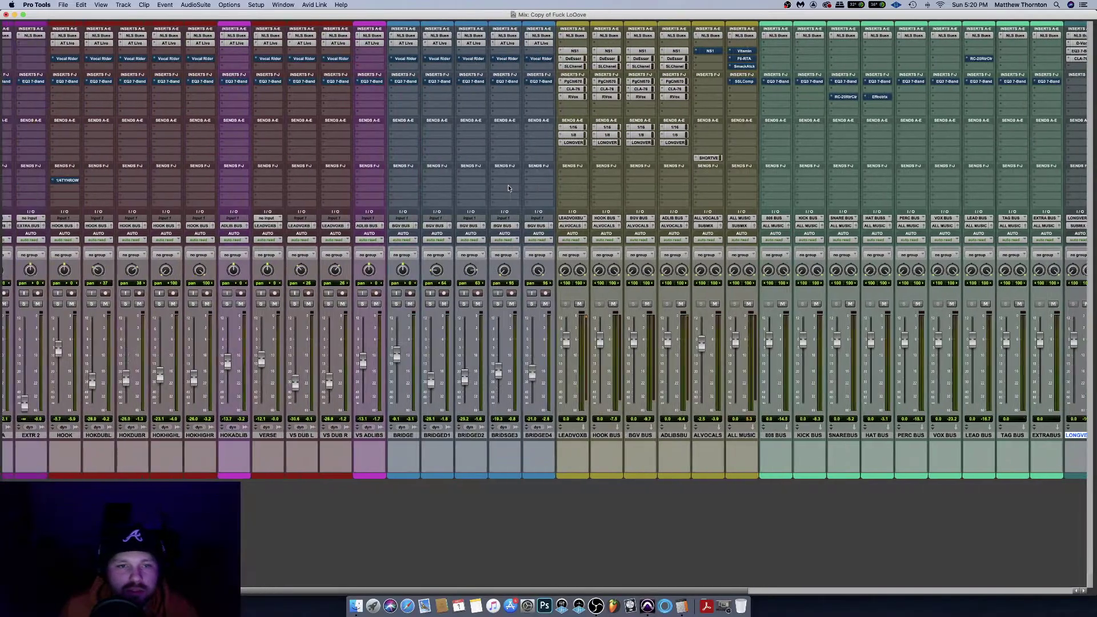
scroll(508, 189, "right", 5)
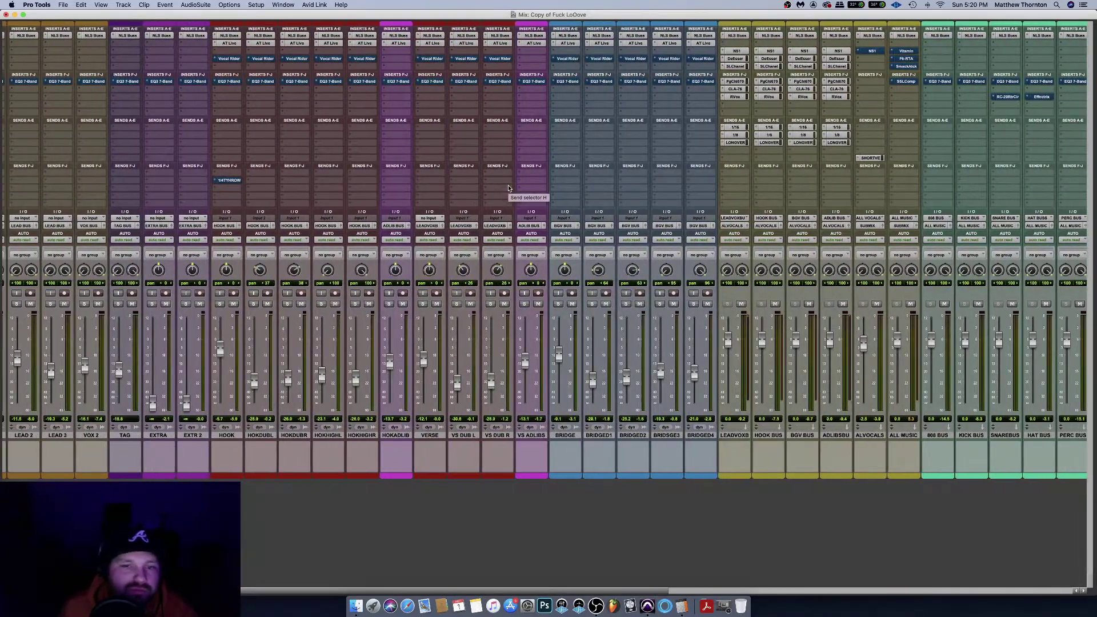
key("super+equal")
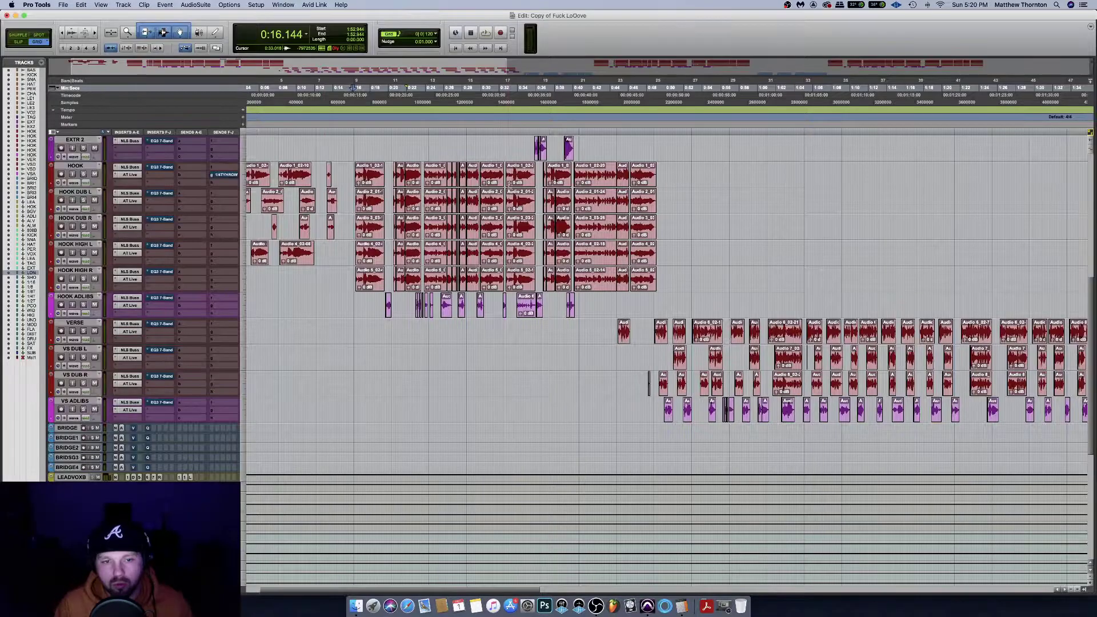
scroll(603, 205, "up", 10)
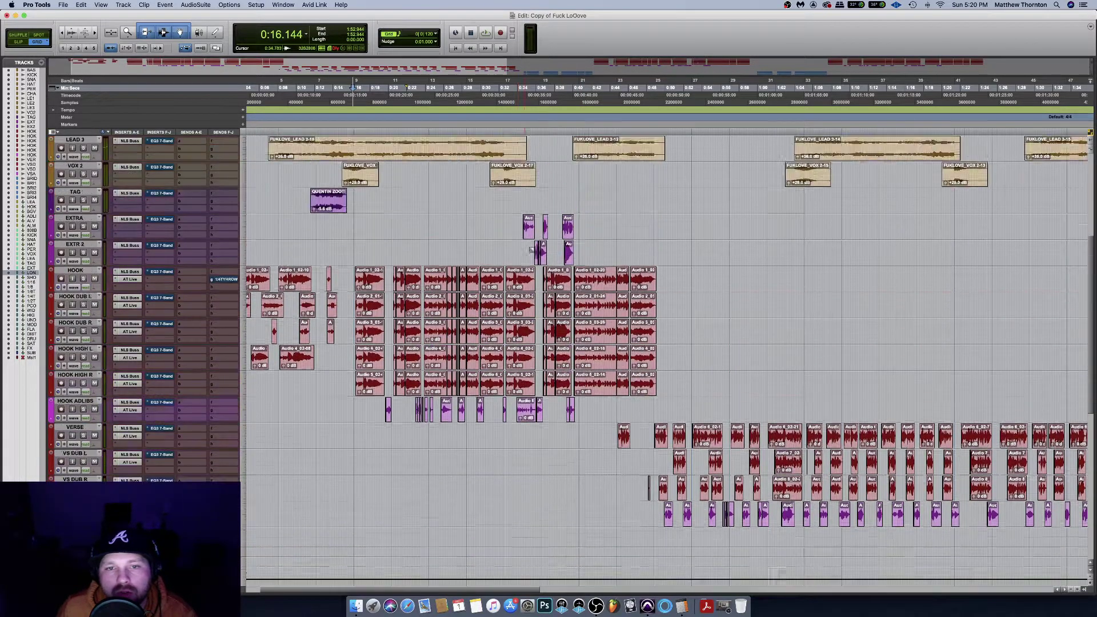
scroll(668, 332, "down", 6)
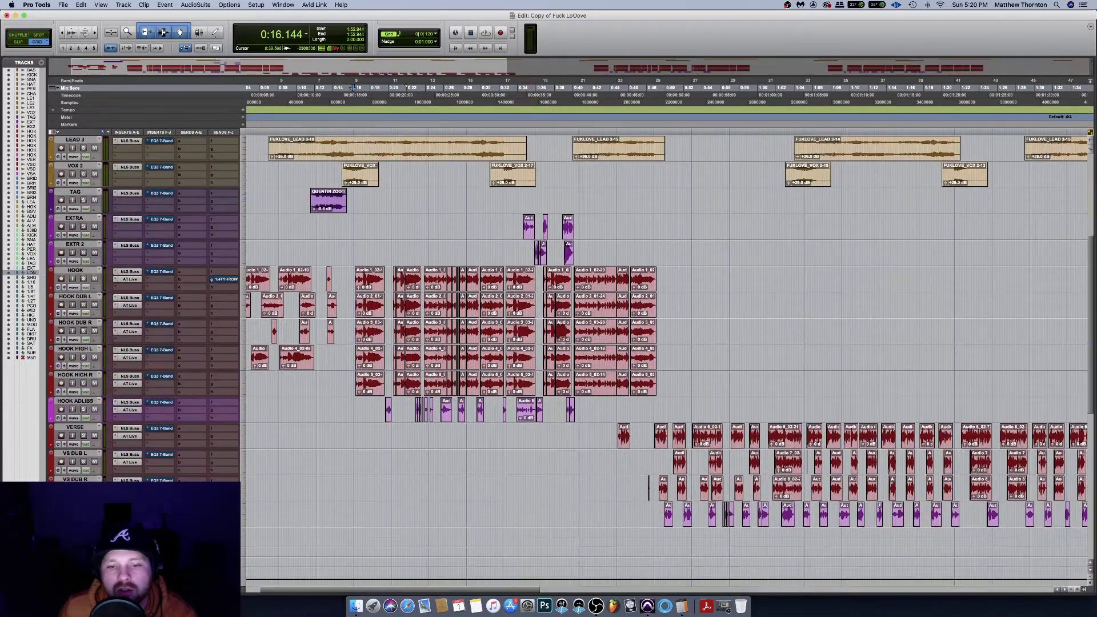
scroll(702, 429, "right", 10)
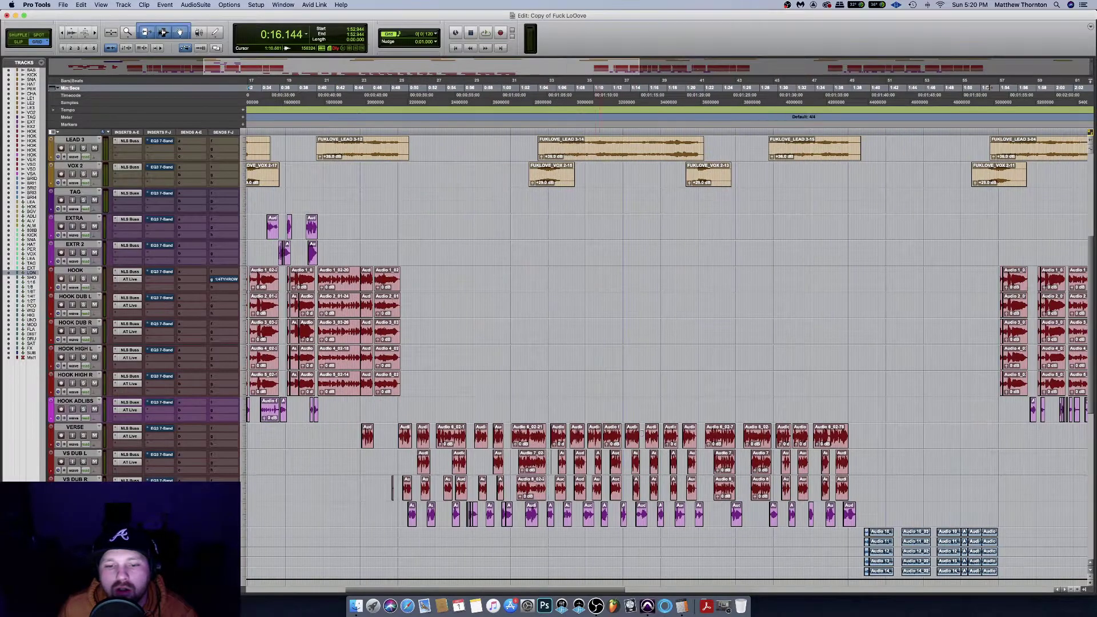
scroll(699, 432, "down", 5)
scroll(698, 432, "right", 20)
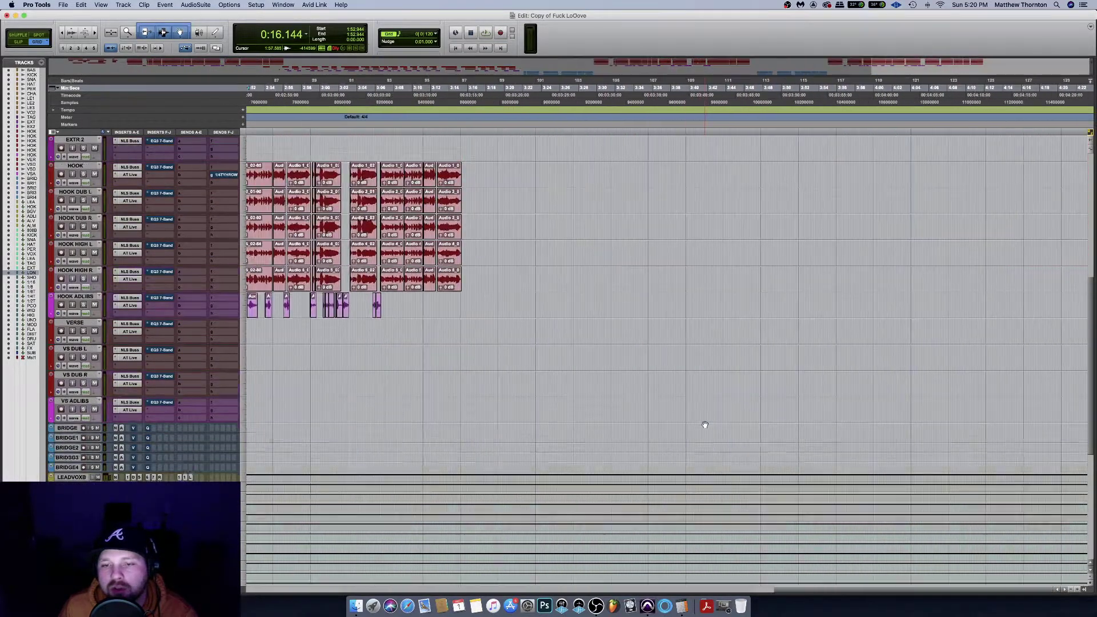
Examine the arrangement of the instrumental tracks, from BASS to VOX 2, across the whole song timeline
scroll(705, 425, "up", 5)
scroll(705, 425, "up", 8)
scroll(705, 425, "left", 20)
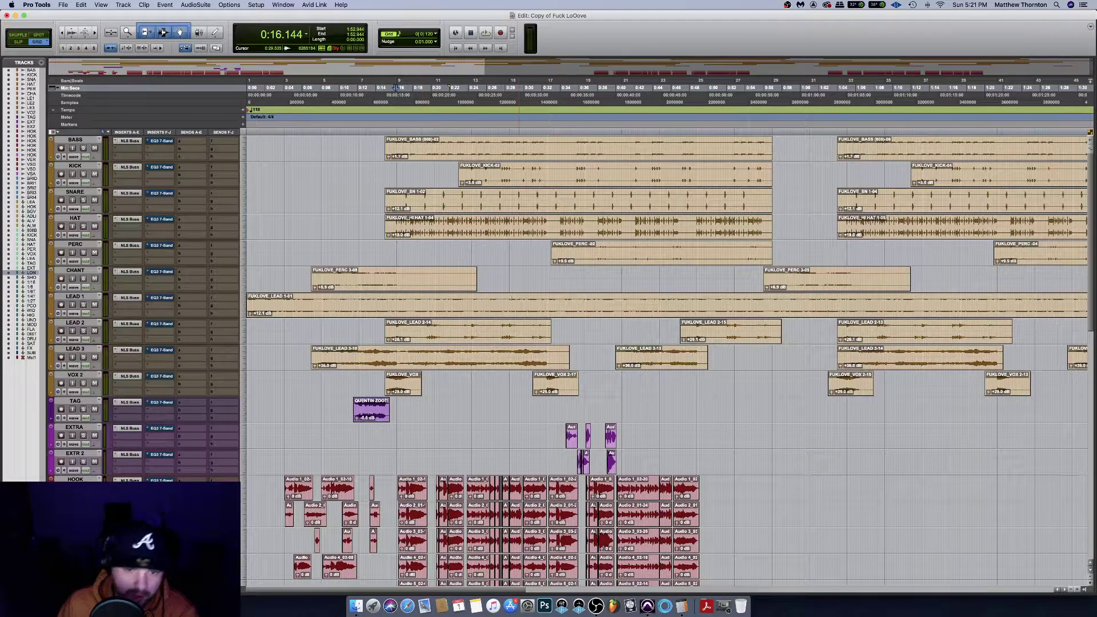
scroll(512, 298, "right", 5)
scroll(512, 298, "left", 5)
scroll(511, 297, "down", 3)
scroll(511, 298, "up", 3)
scroll(512, 297, "right", 10)
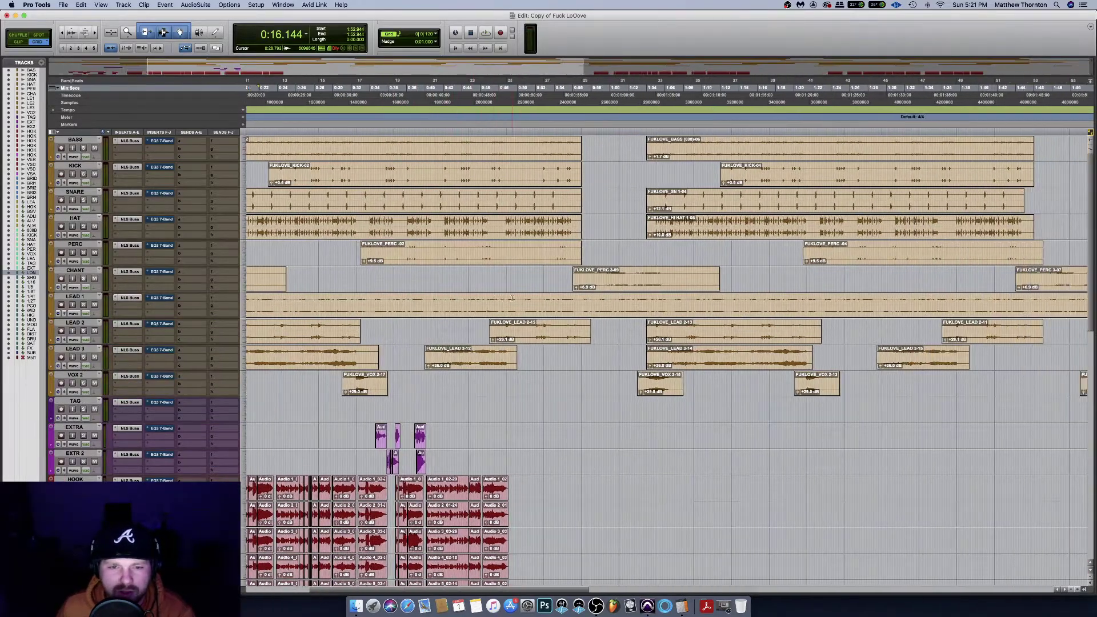
scroll(511, 298, "right", 12)
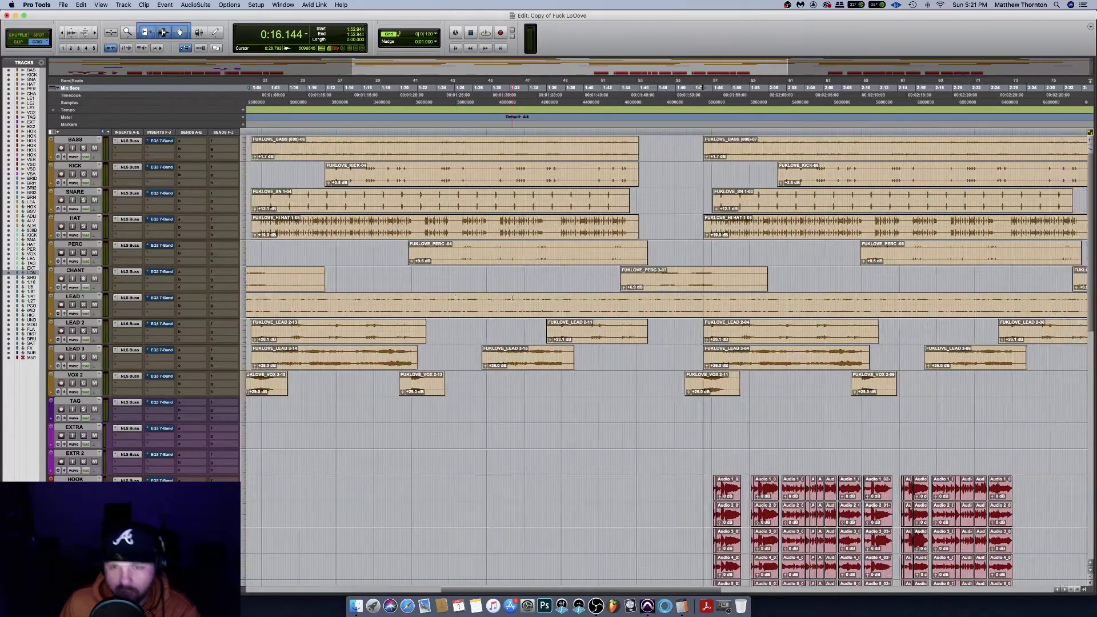
scroll(512, 298, "left", 20)
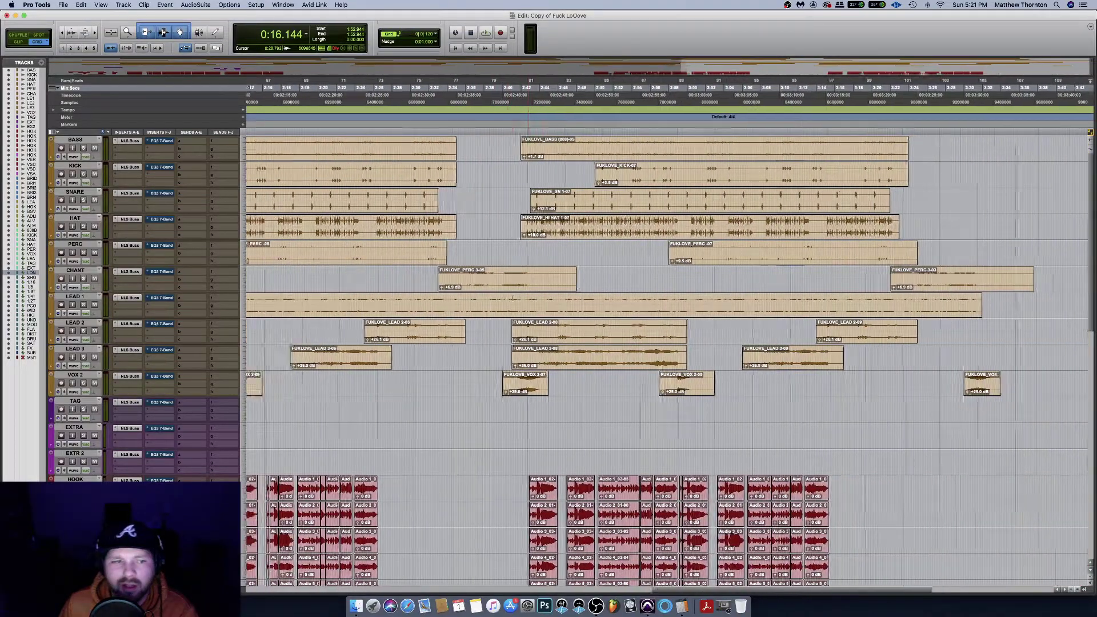
scroll(512, 297, "left", 2)
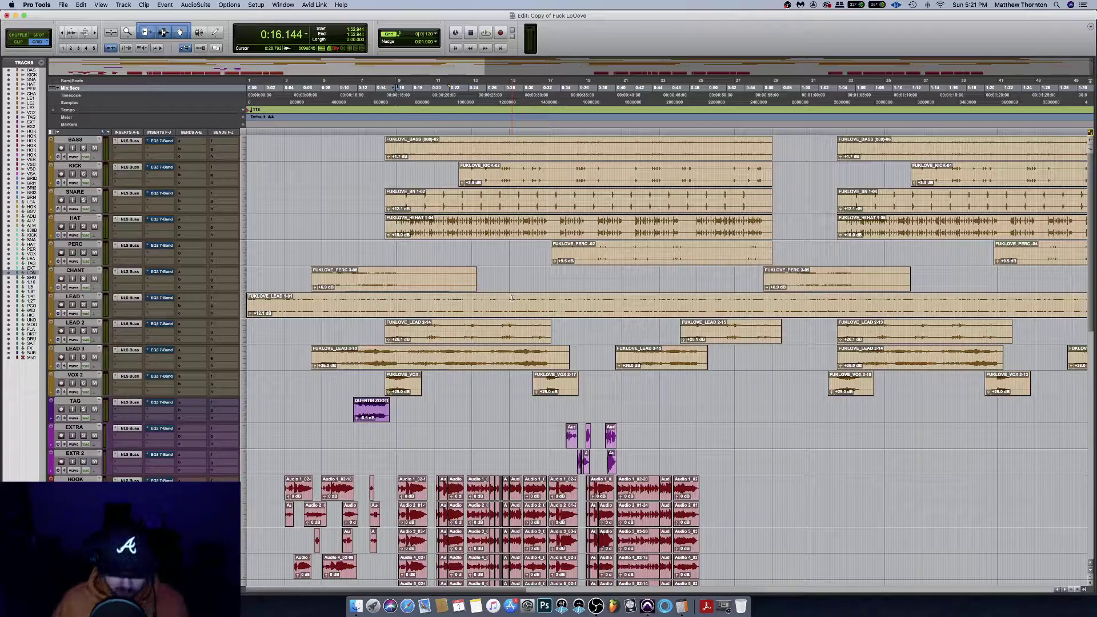
Return to the Mix window, look over the channels from BASS to ADLIBSBUS, and restore the minimized OBS window
key("super+equal")
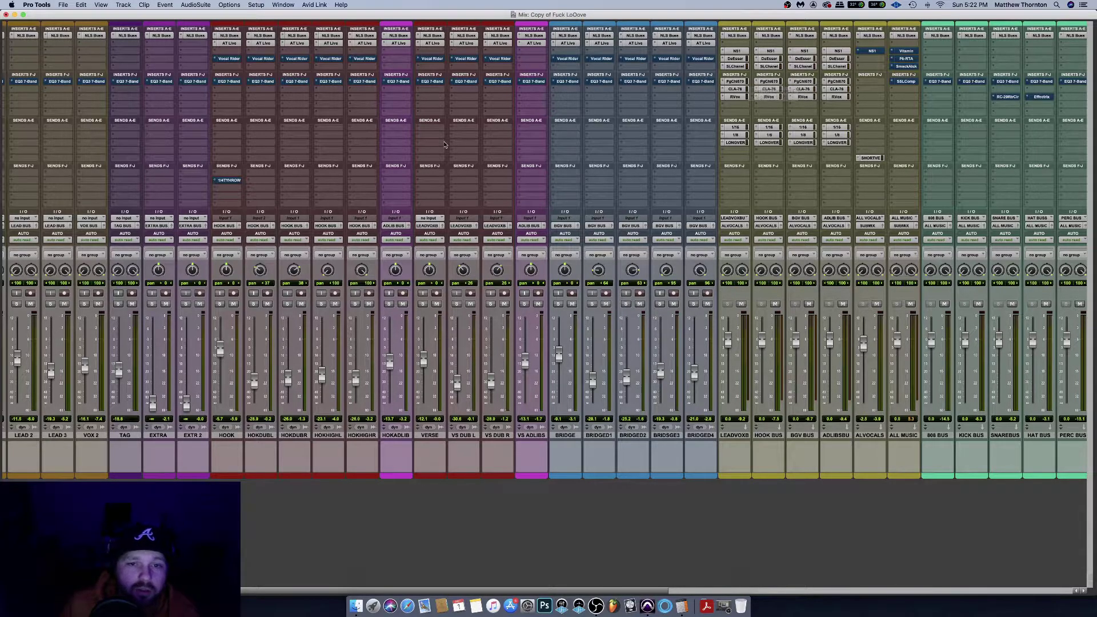
scroll(445, 145, "left", 5)
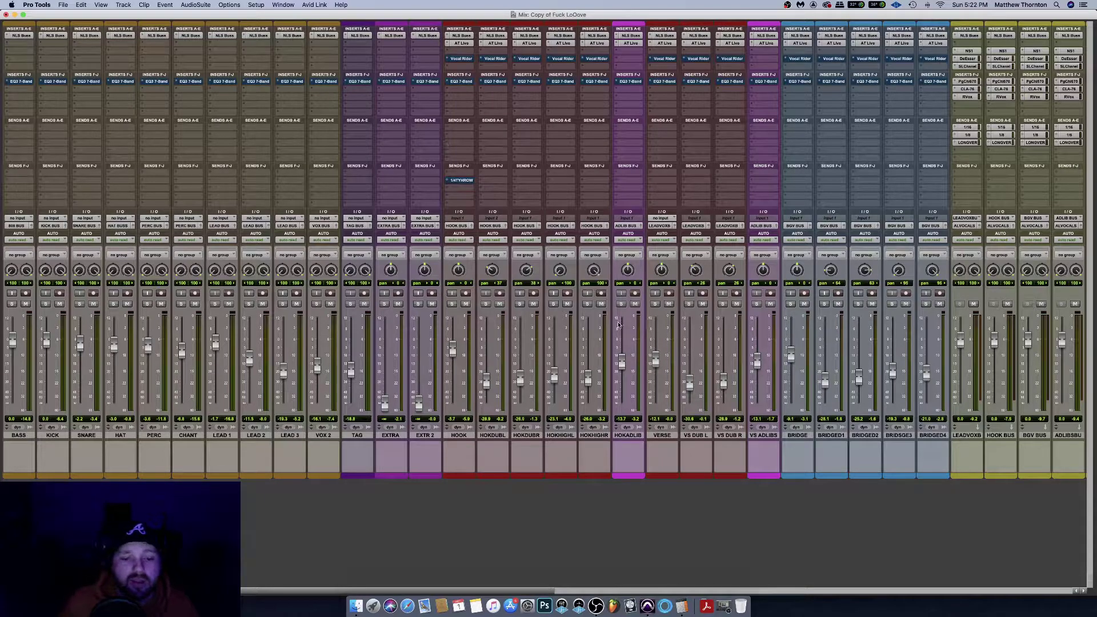
left_click(726, 605)
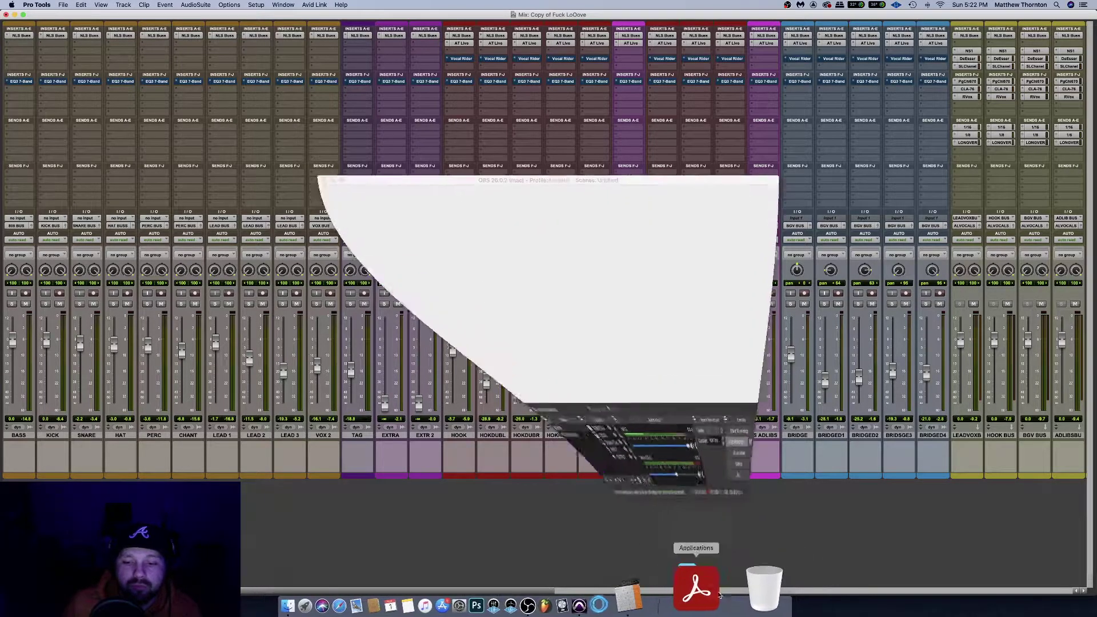